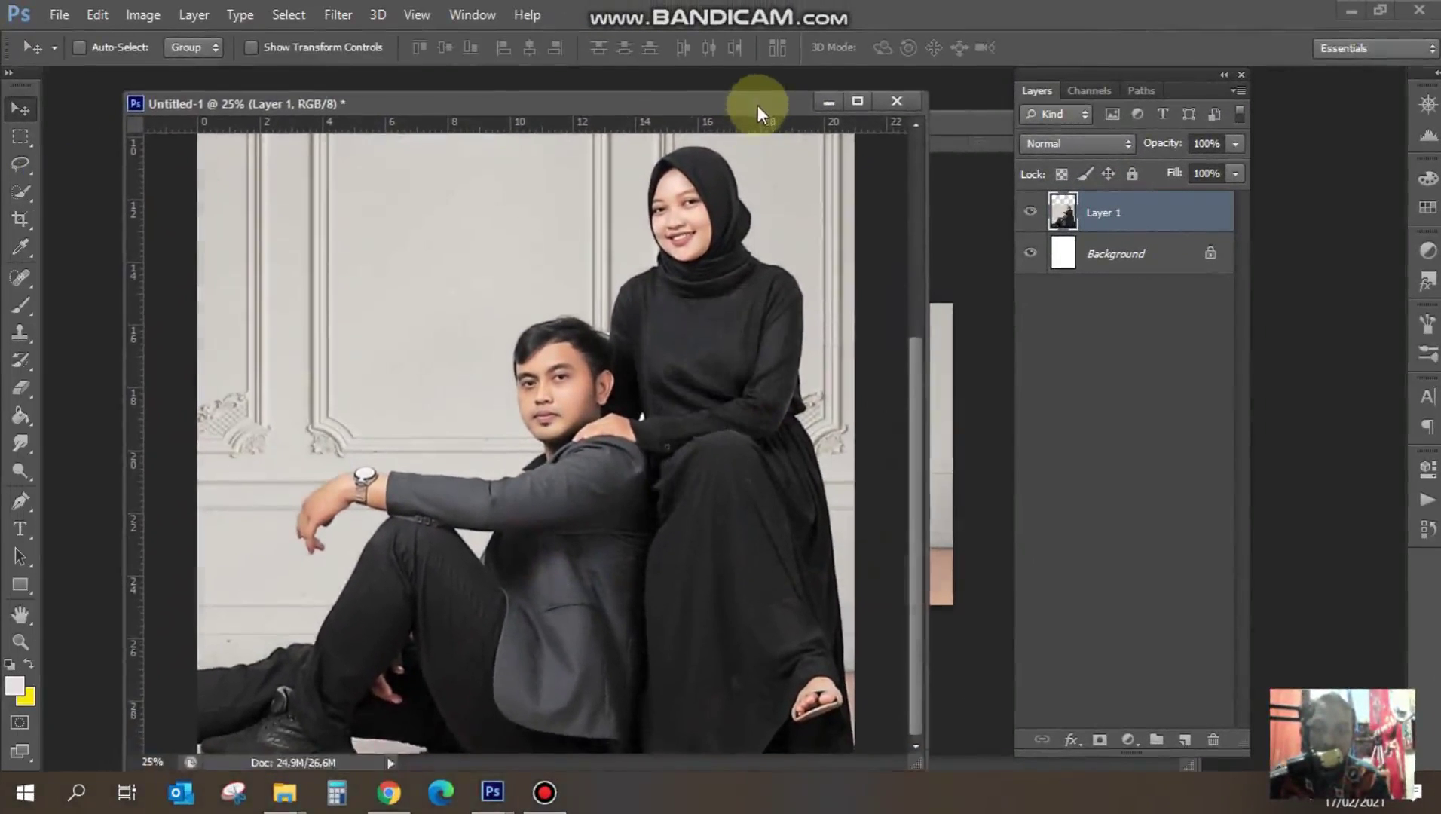
- Move the studio photo up on the canvas, leaving white space below
mouse_move(758, 105)
mouse_down()
mouse_move(758, 132)
mouse_move(769, 99)
mouse_up()
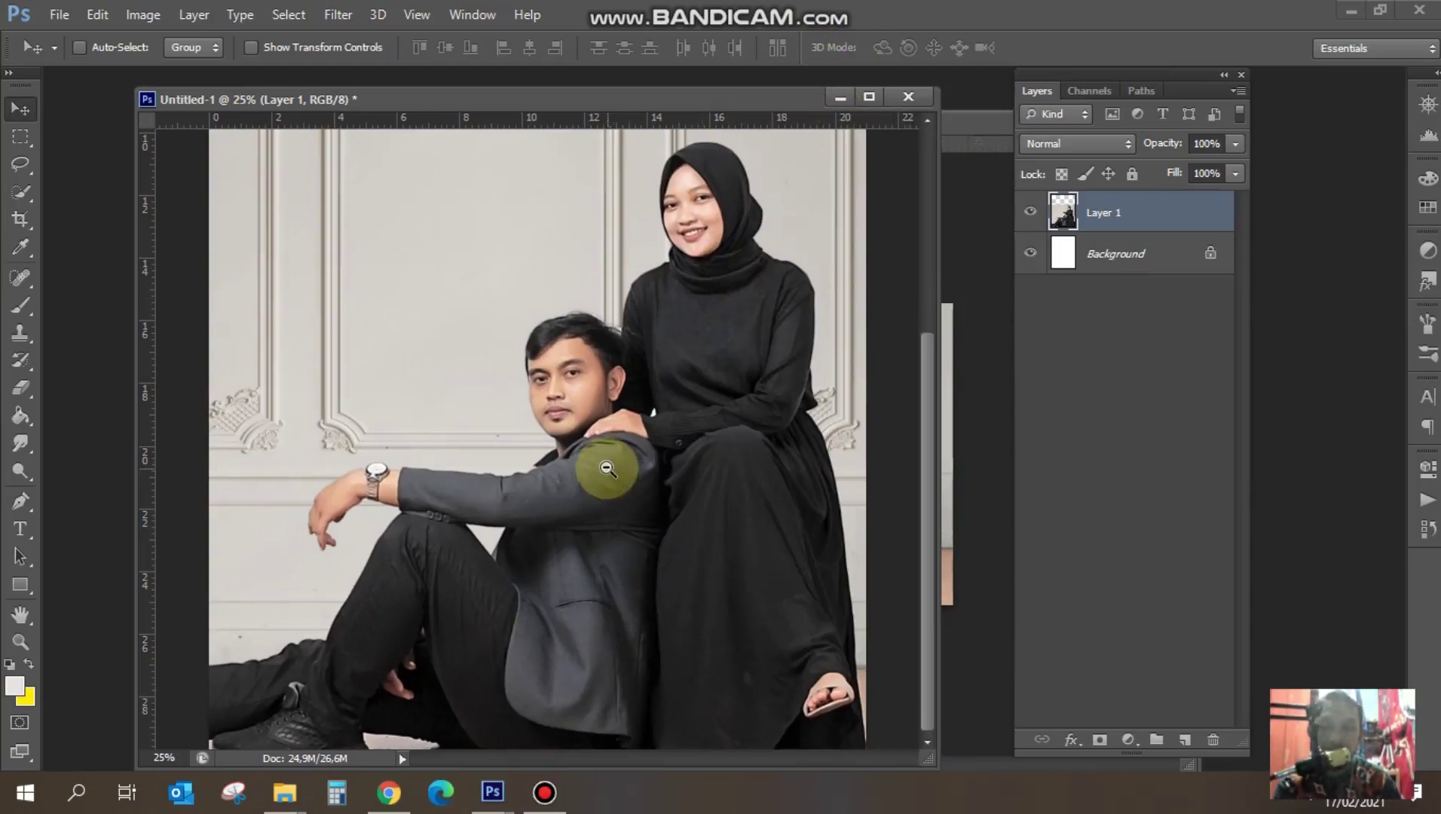
key(ctrl+minus)
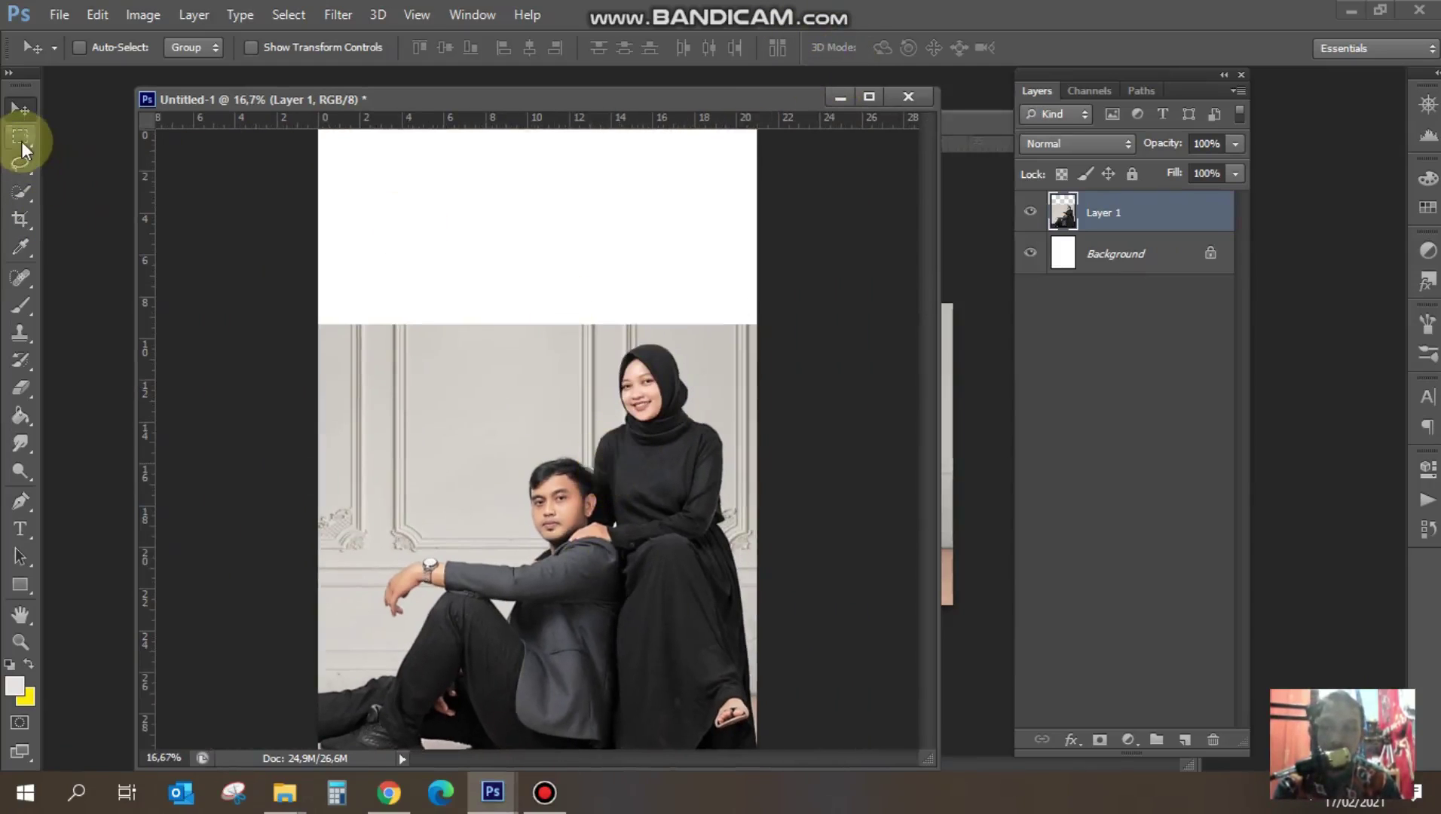
drag(477, 503, 478, 430)
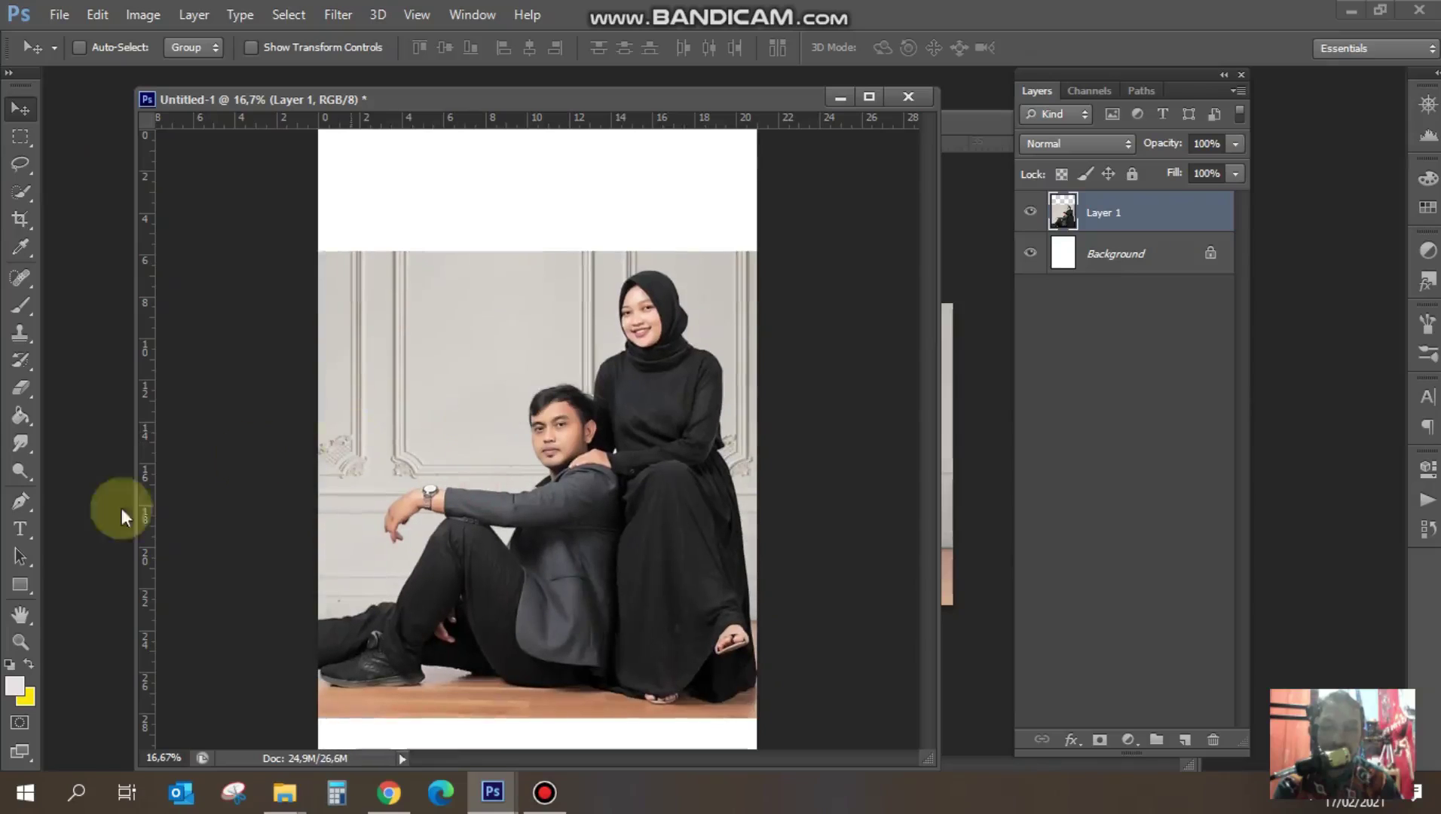
- Trace a Pen path along the woman's dress, hijab, shoulder and the man's head
click(23, 506)
key(ctrl+plus)
scroll(603, 316, down, 3)
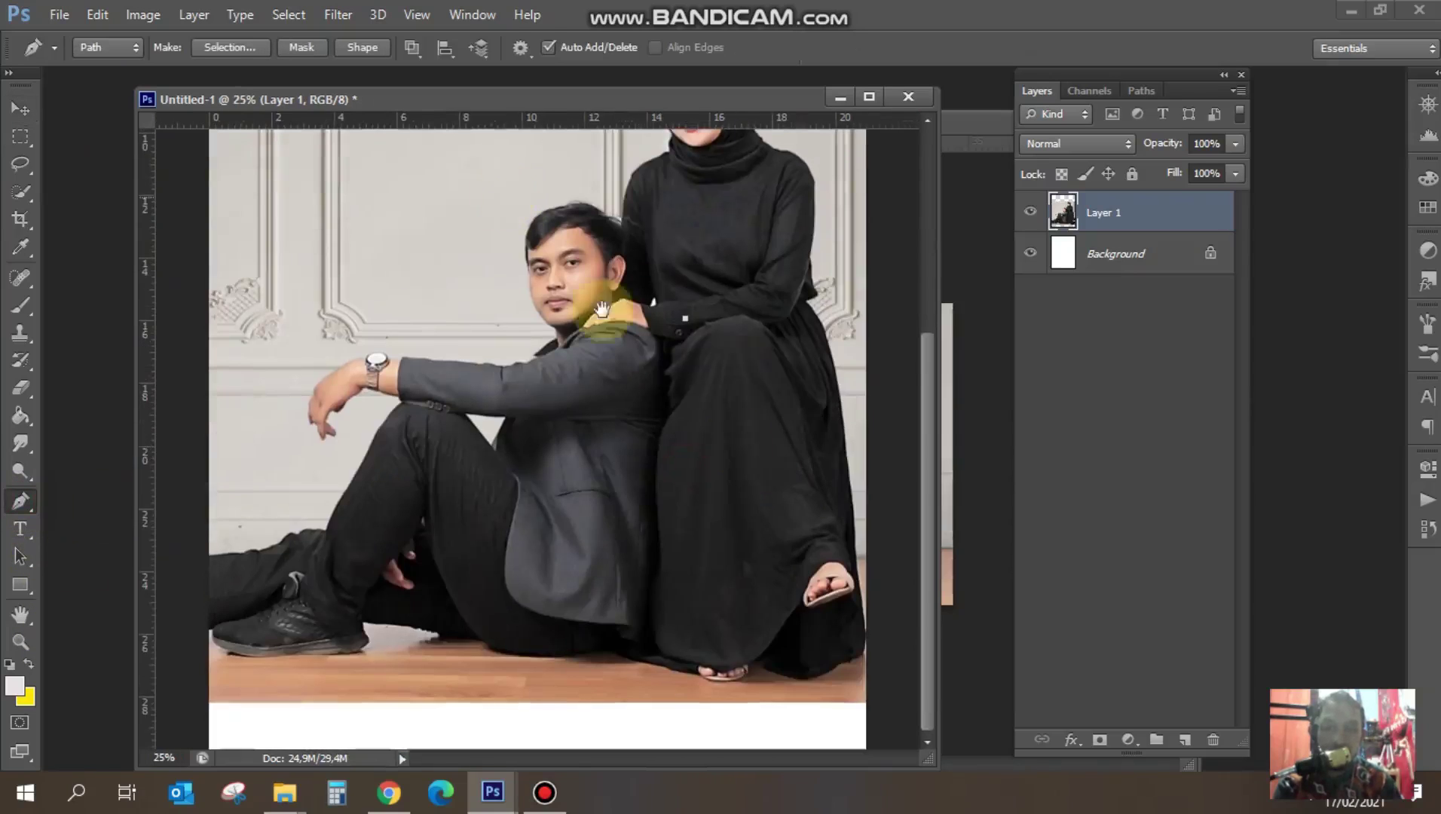
key(ctrl+plus)
click(830, 466)
scroll(547, 363, down, 2)
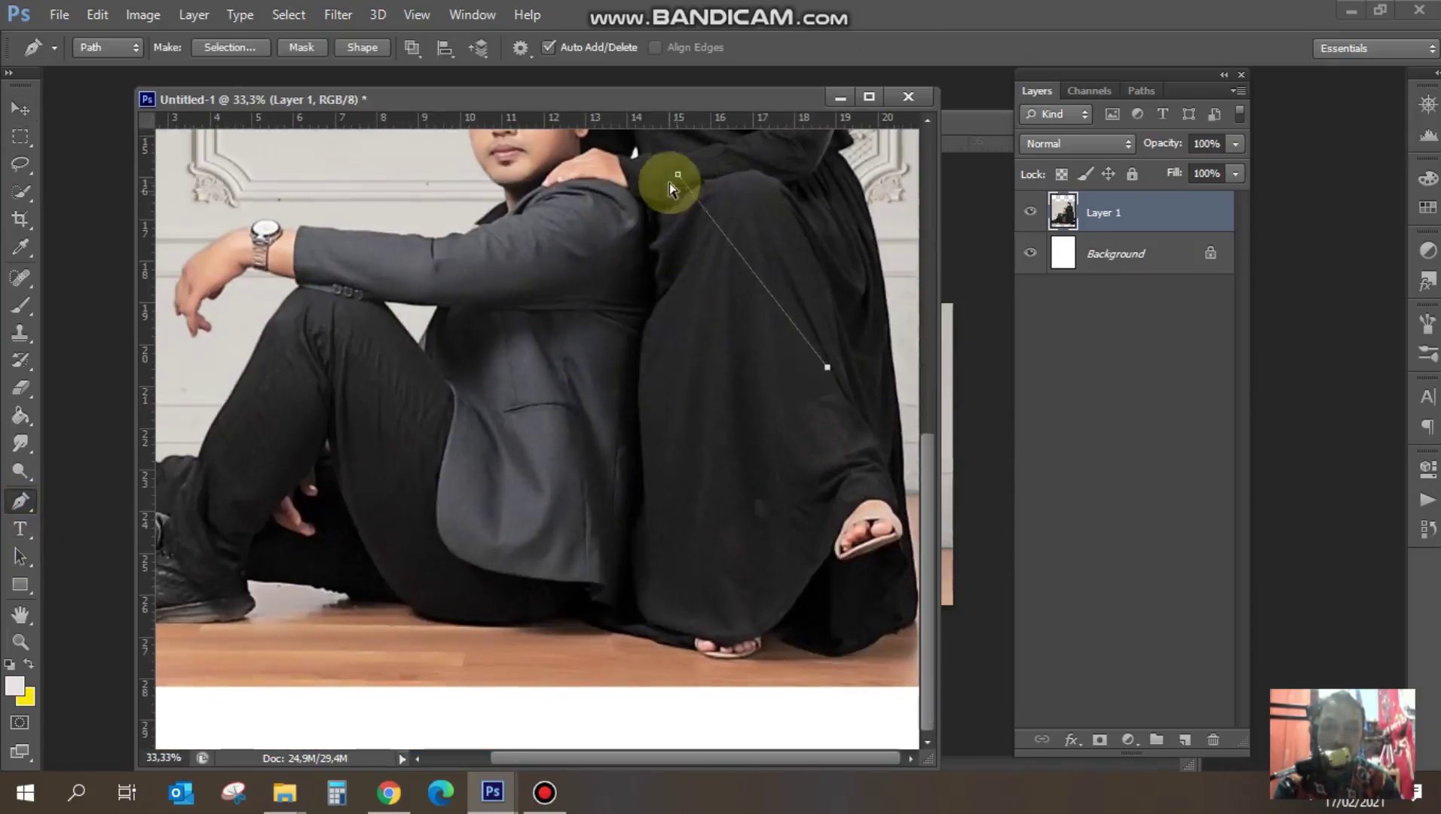
scroll(862, 160, up, 5)
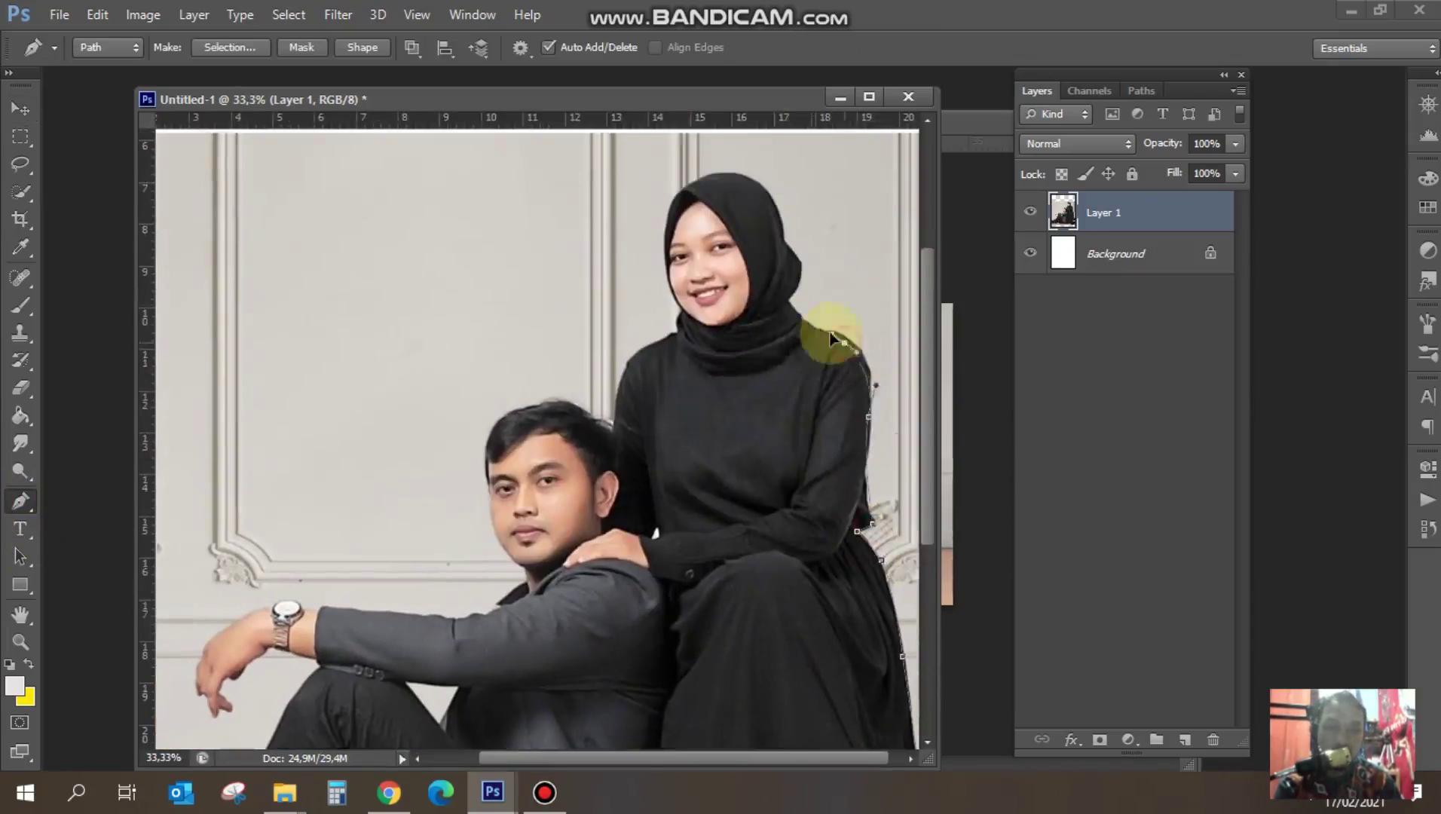
key(ctrl+plus)
key(ctrl+plus)
click(770, 376)
scroll(763, 389, down, 3)
key(ctrl+plus)
scroll(627, 338, down, 5)
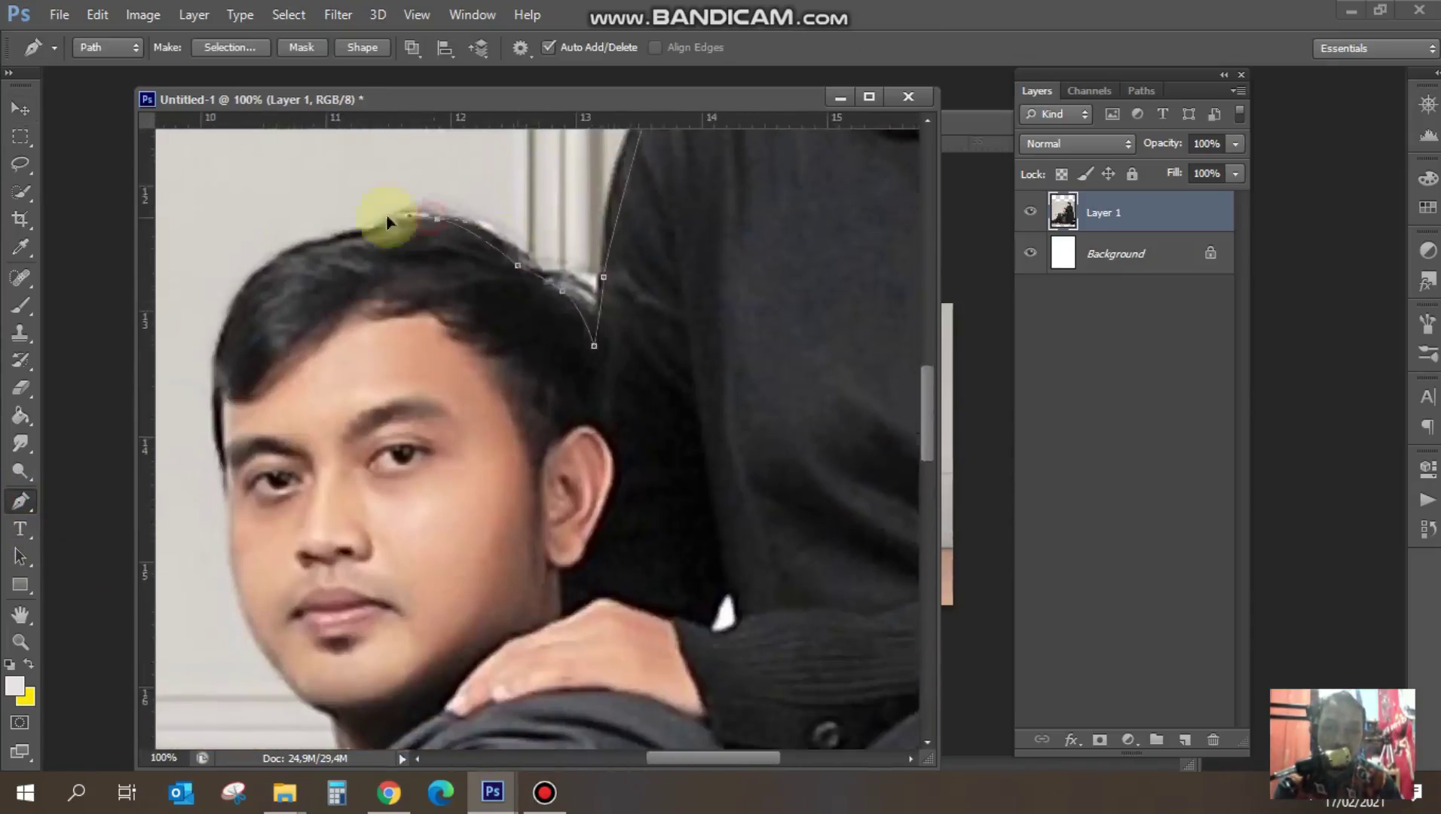
scroll(386, 219, down, 2)
scroll(461, 385, down, 5)
- Continue the path around the man's hand, along the floor line and up the robe
key(ctrl+minus)
key(ctrl+plus)
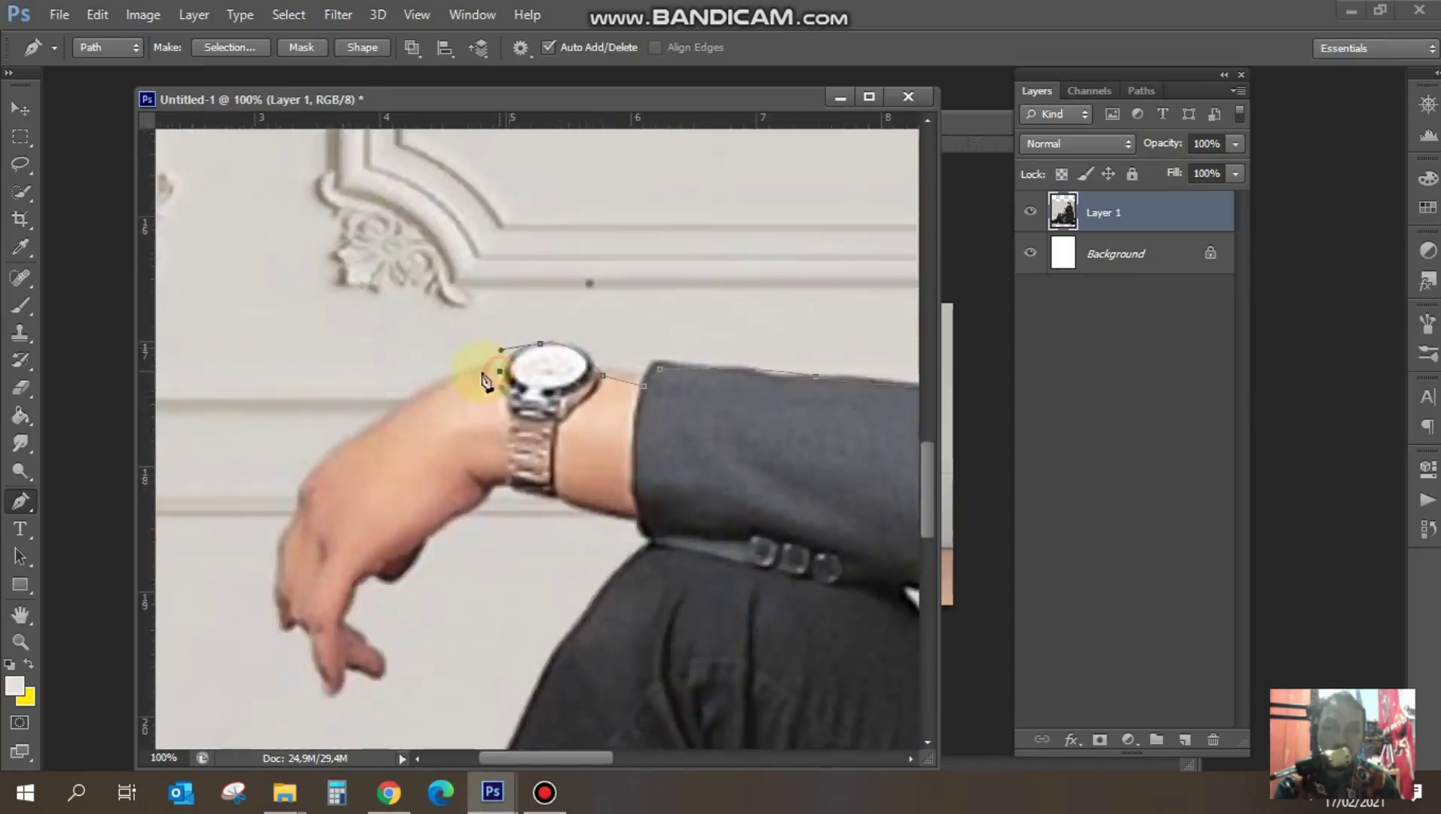
click(371, 407)
scroll(409, 376, down, 5)
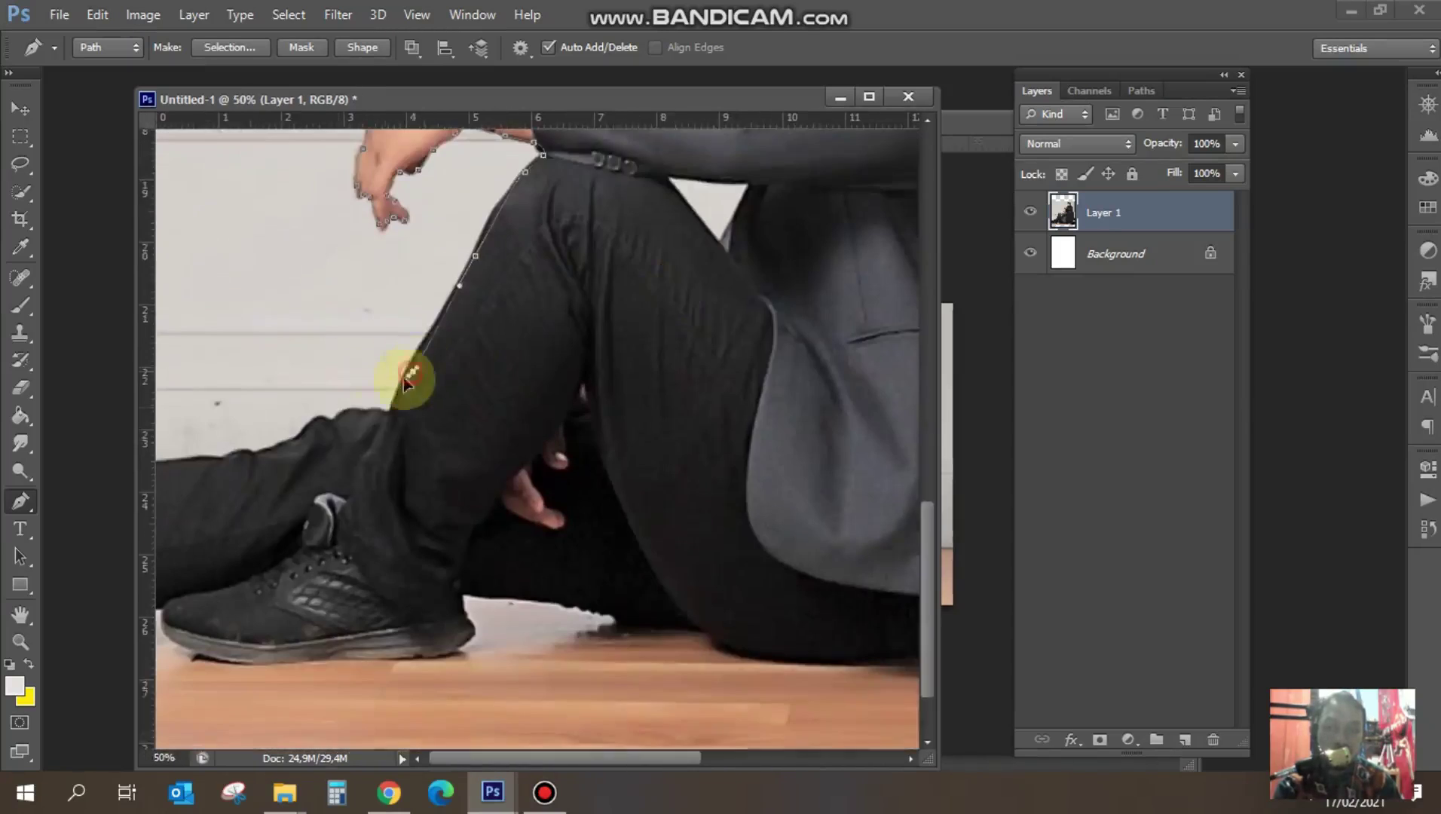
key(ctrl+minus)
key(ctrl+minus)
key(ctrl+minus)
key(ctrl+plus)
click(465, 591)
click(629, 625)
click(723, 613)
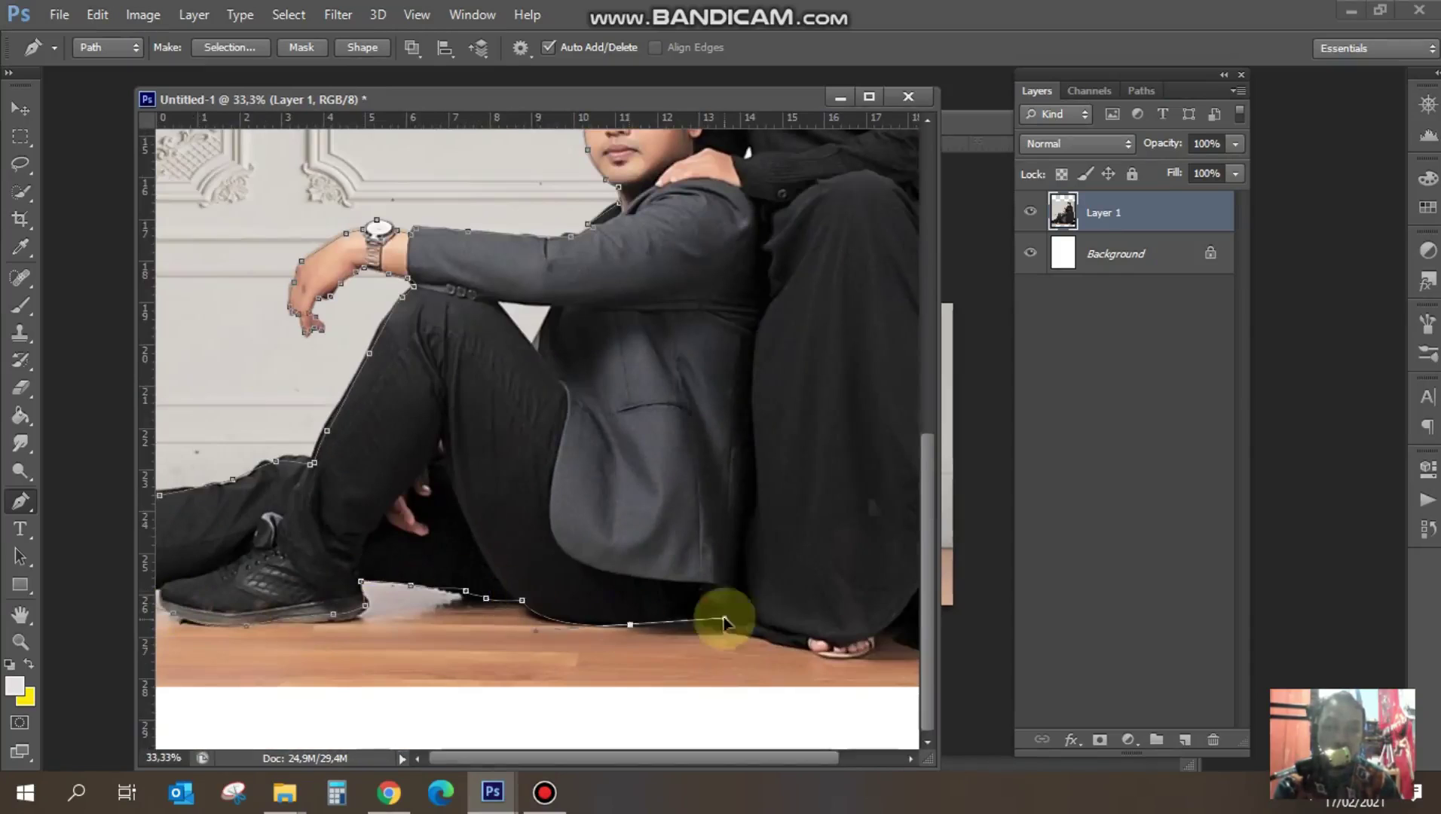
scroll(678, 595, right, 3)
click(758, 644)
click(904, 428)
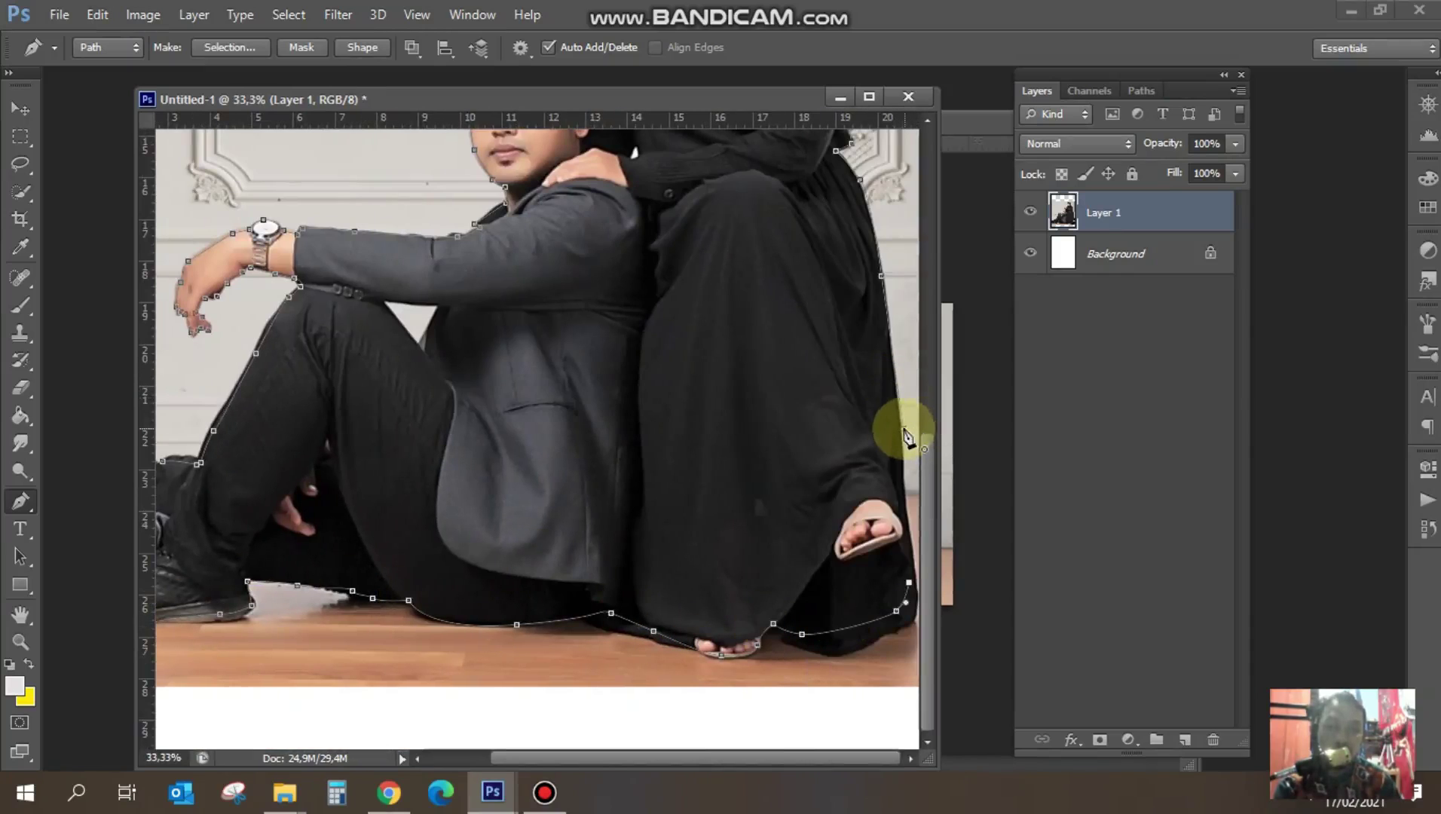
- Copy the traced couple onto a new Layer 2 and delete the original photo layer
key(ctrl+Return)
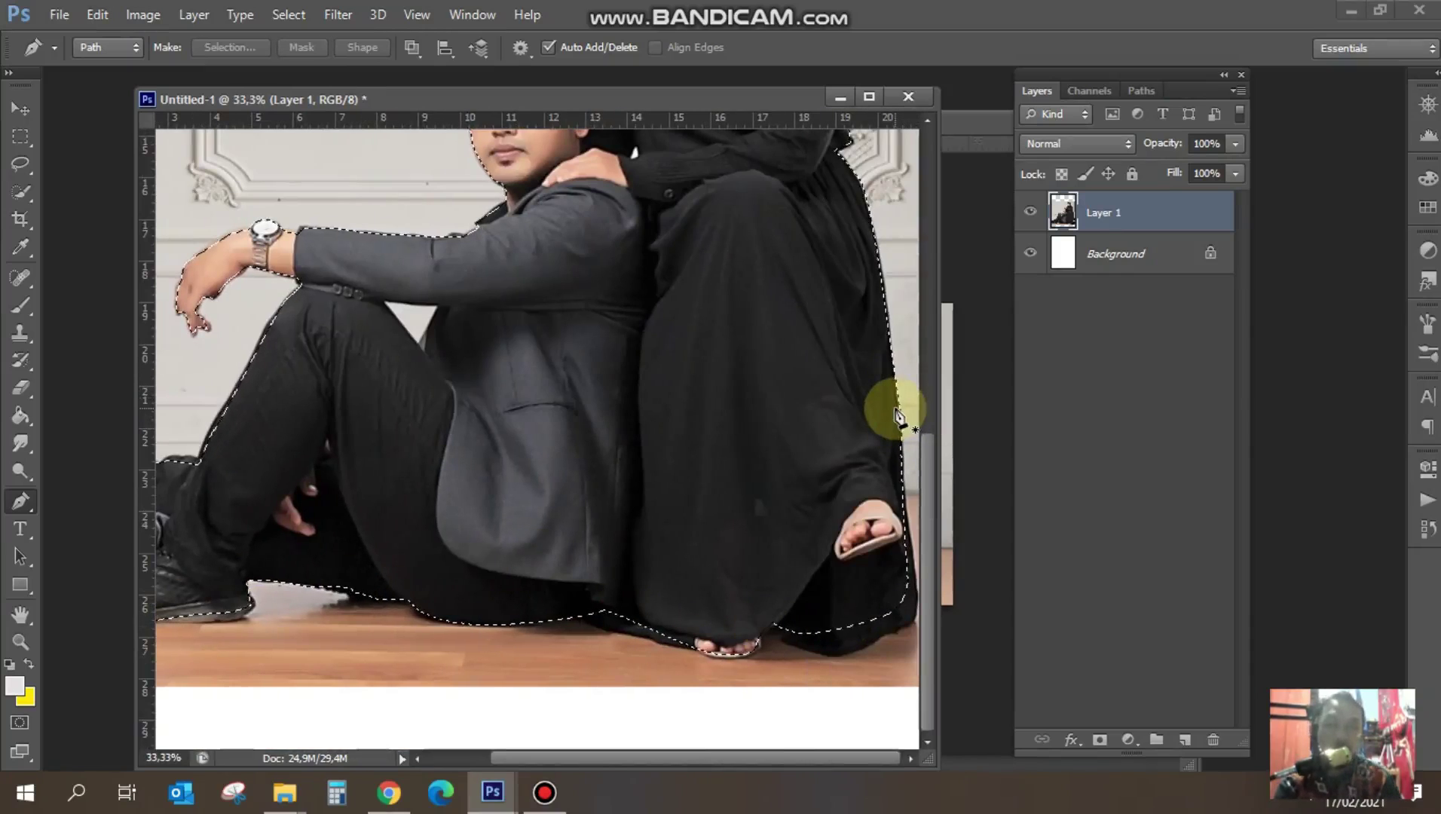
key(ctrl+j)
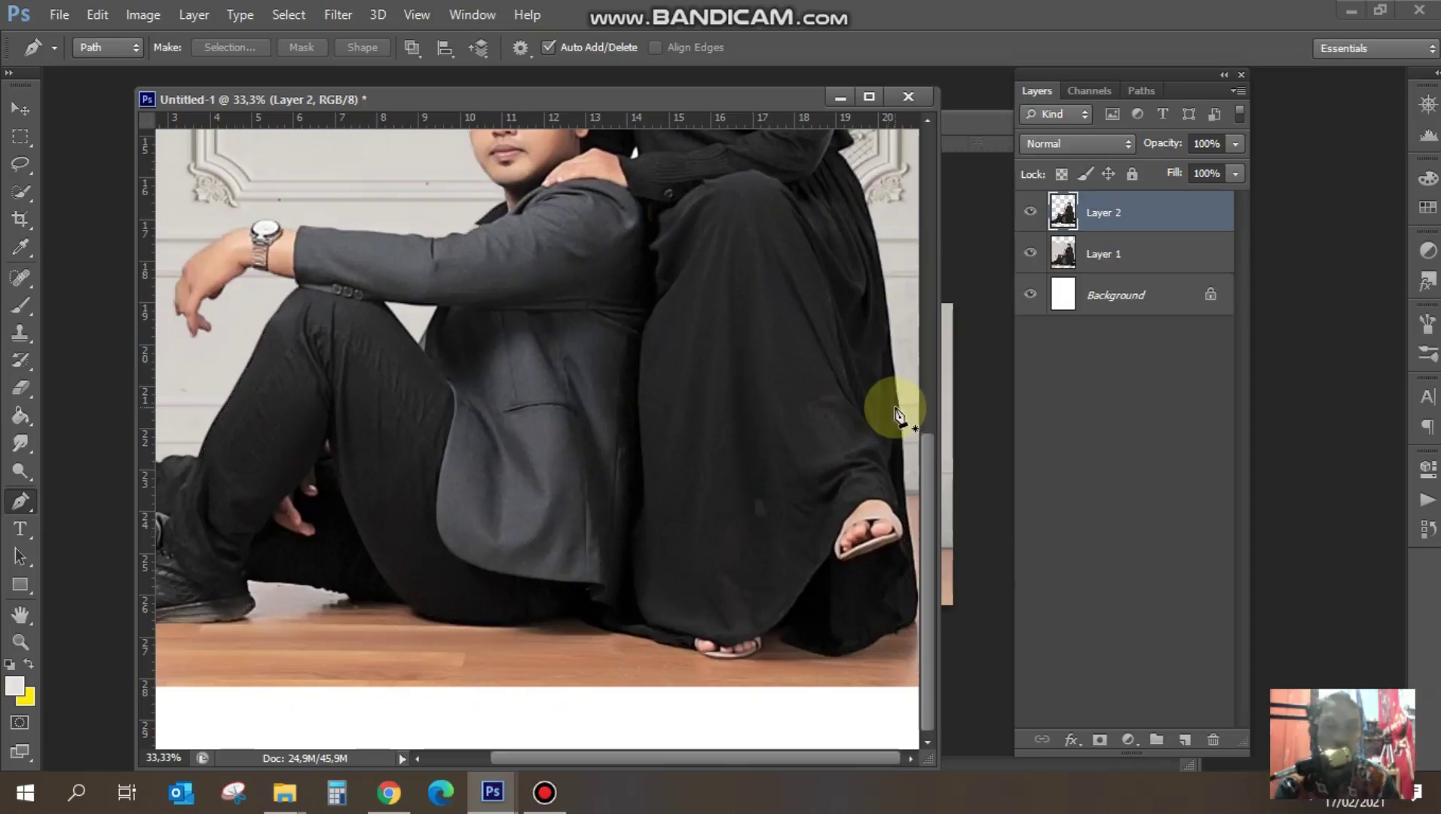
click(1144, 260)
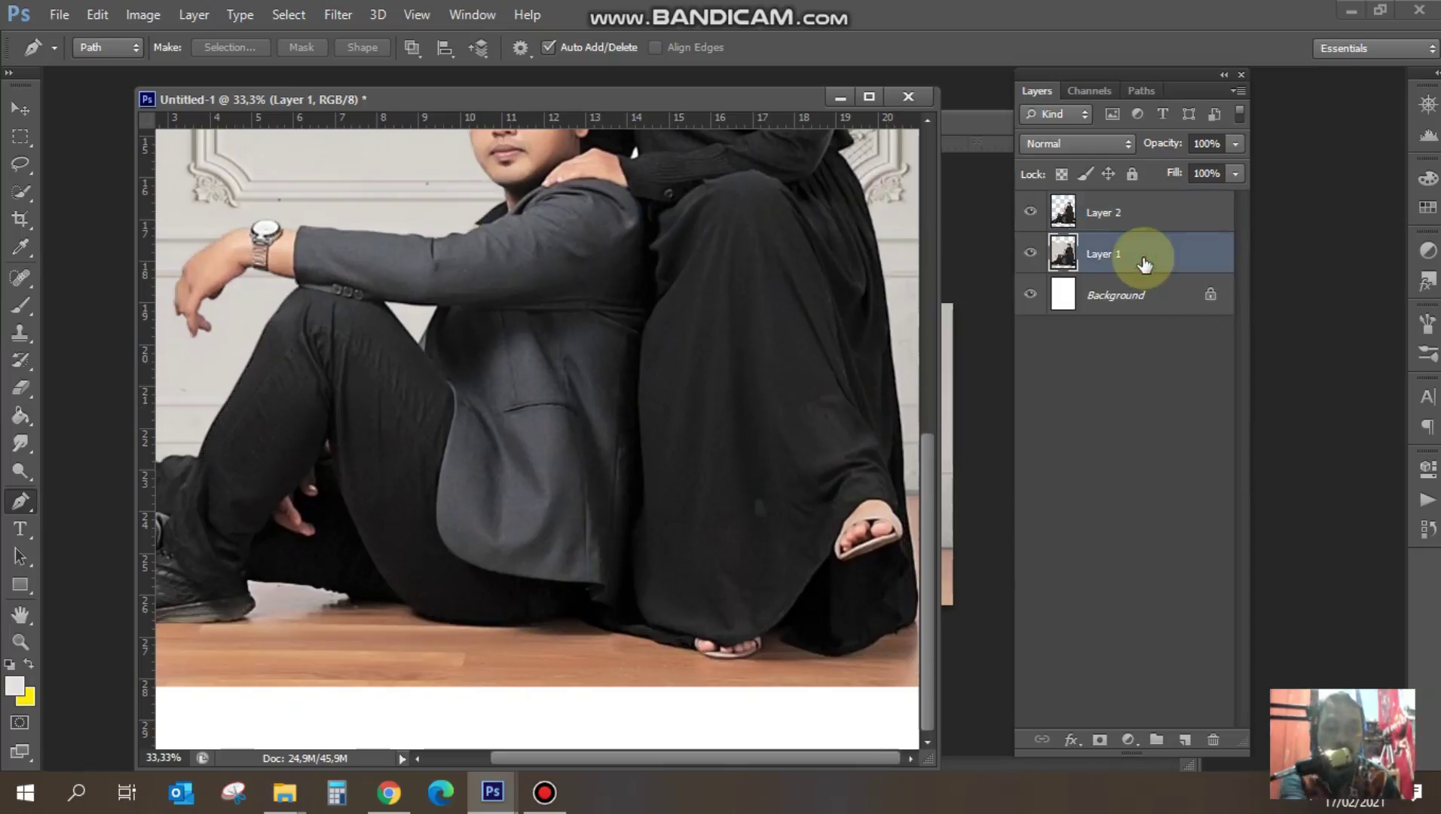
key(Delete)
alt+click(602, 311)
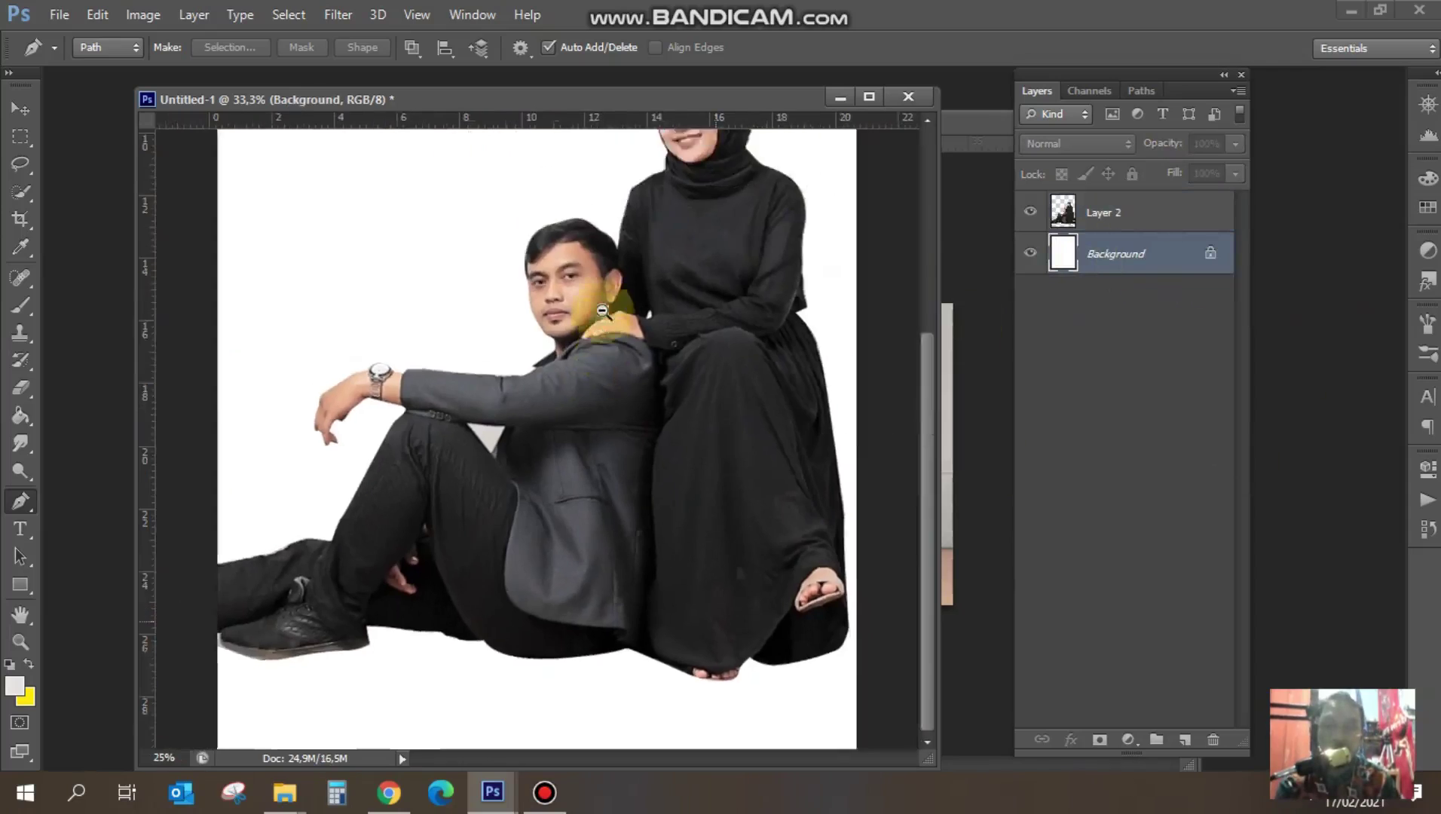
- Move the cut-out couple's Layer 2 down toward the bottom of the canvas
click(20, 108)
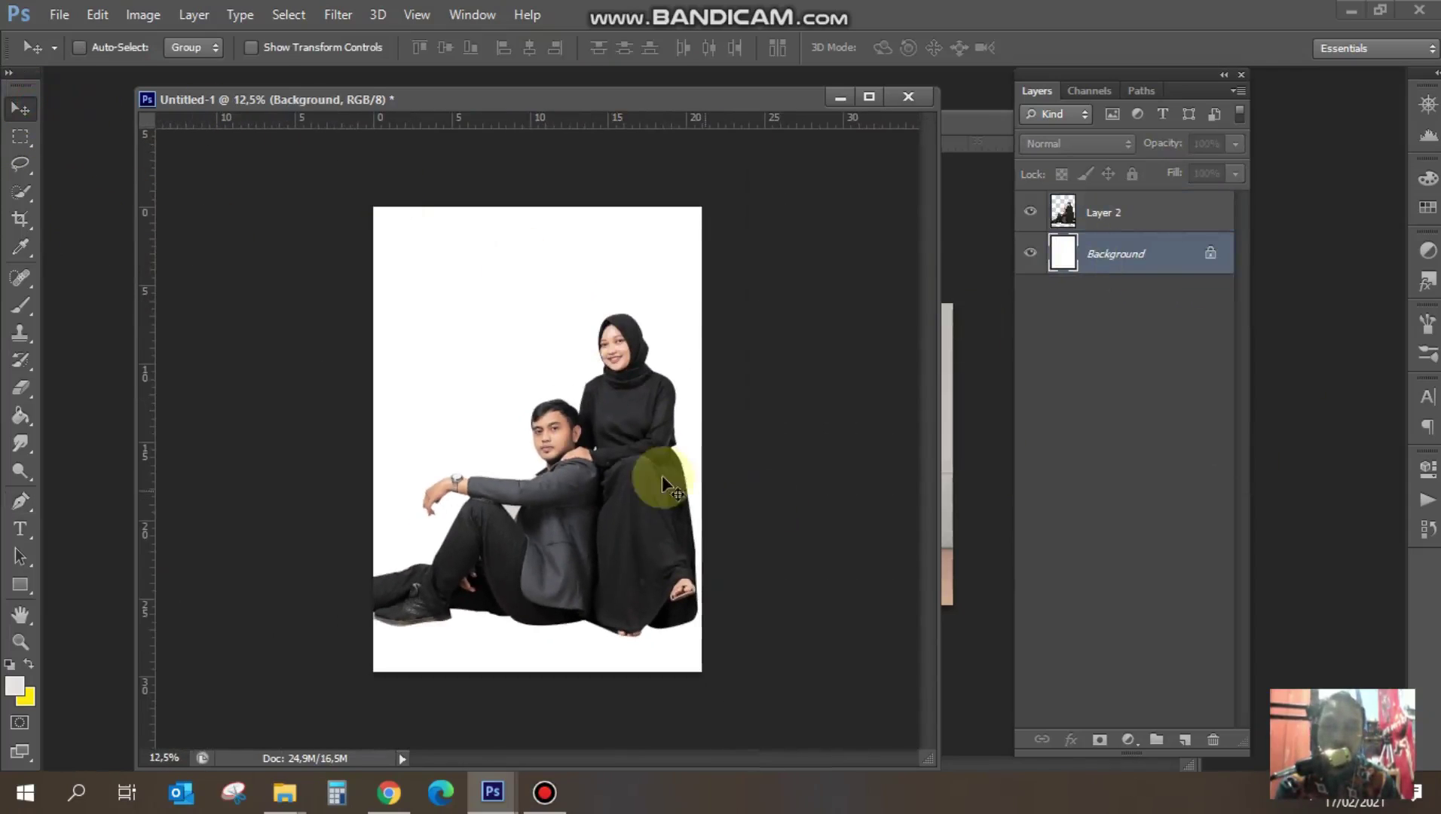
click(711, 310)
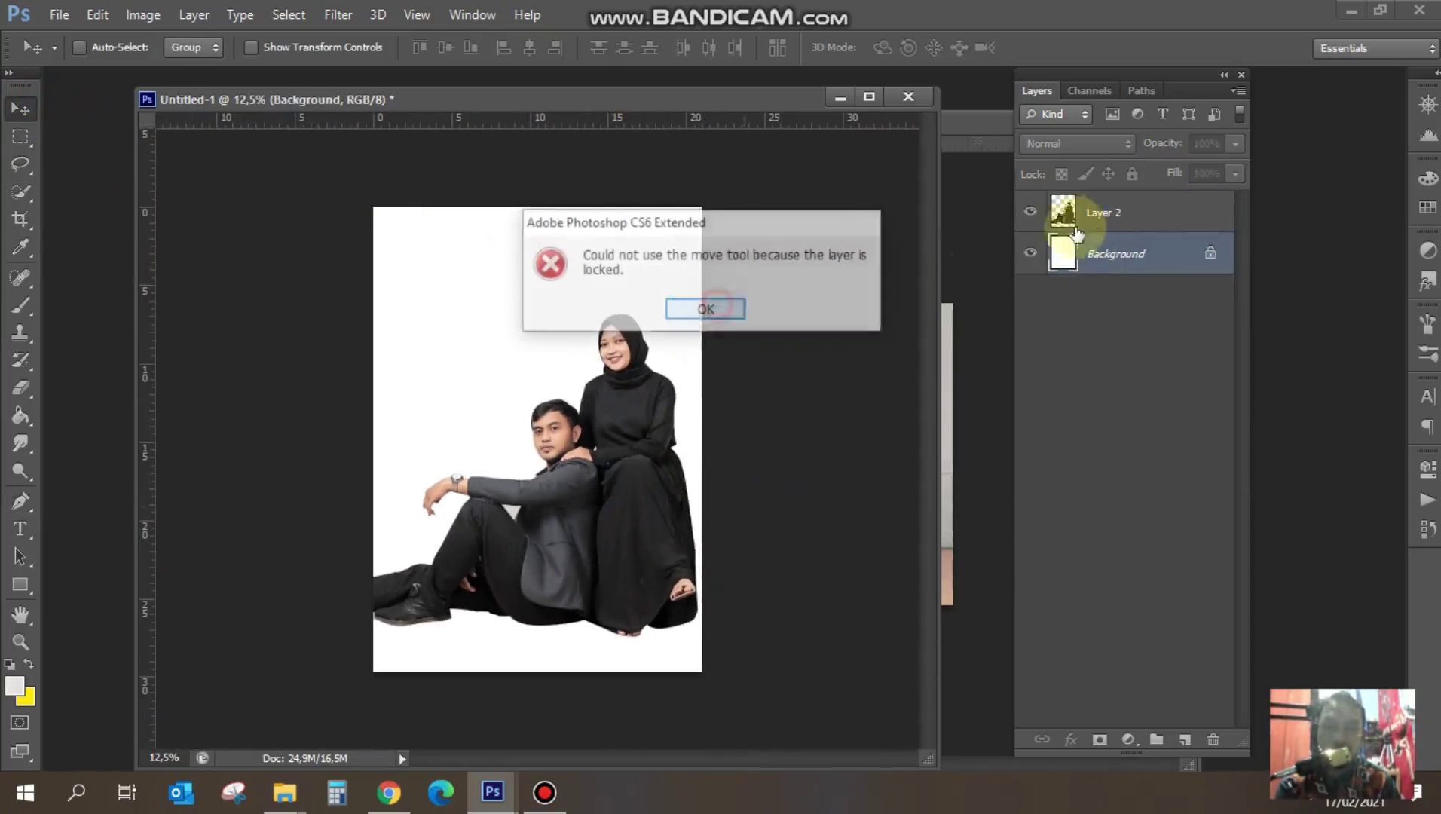
click(1063, 215)
drag(593, 449, 597, 521)
- Trace a closed Pen path around the woman's head and hijab
click(20, 136)
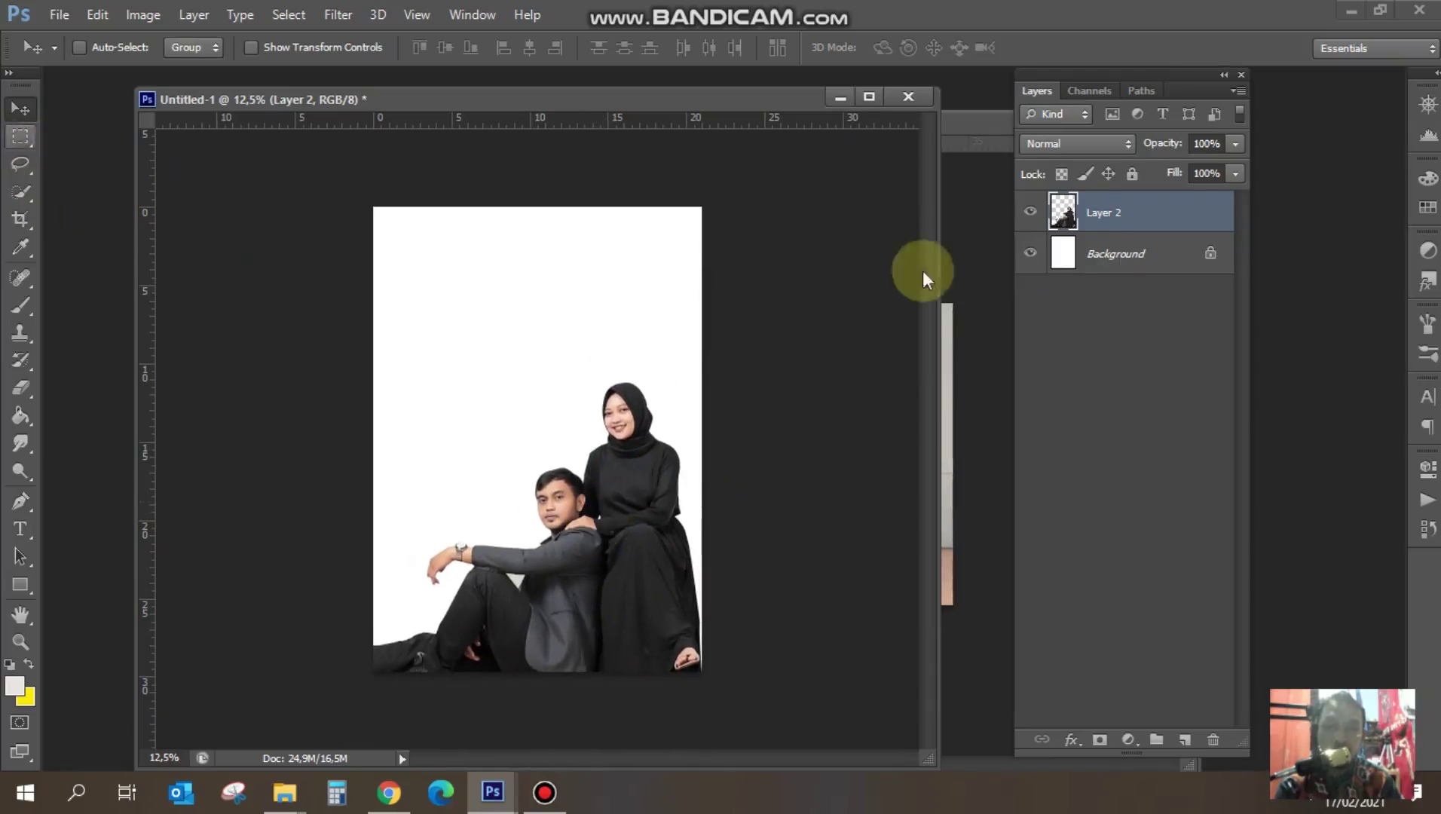
click(14, 513)
scroll(643, 460, up, 2)
scroll(652, 460, up, 1)
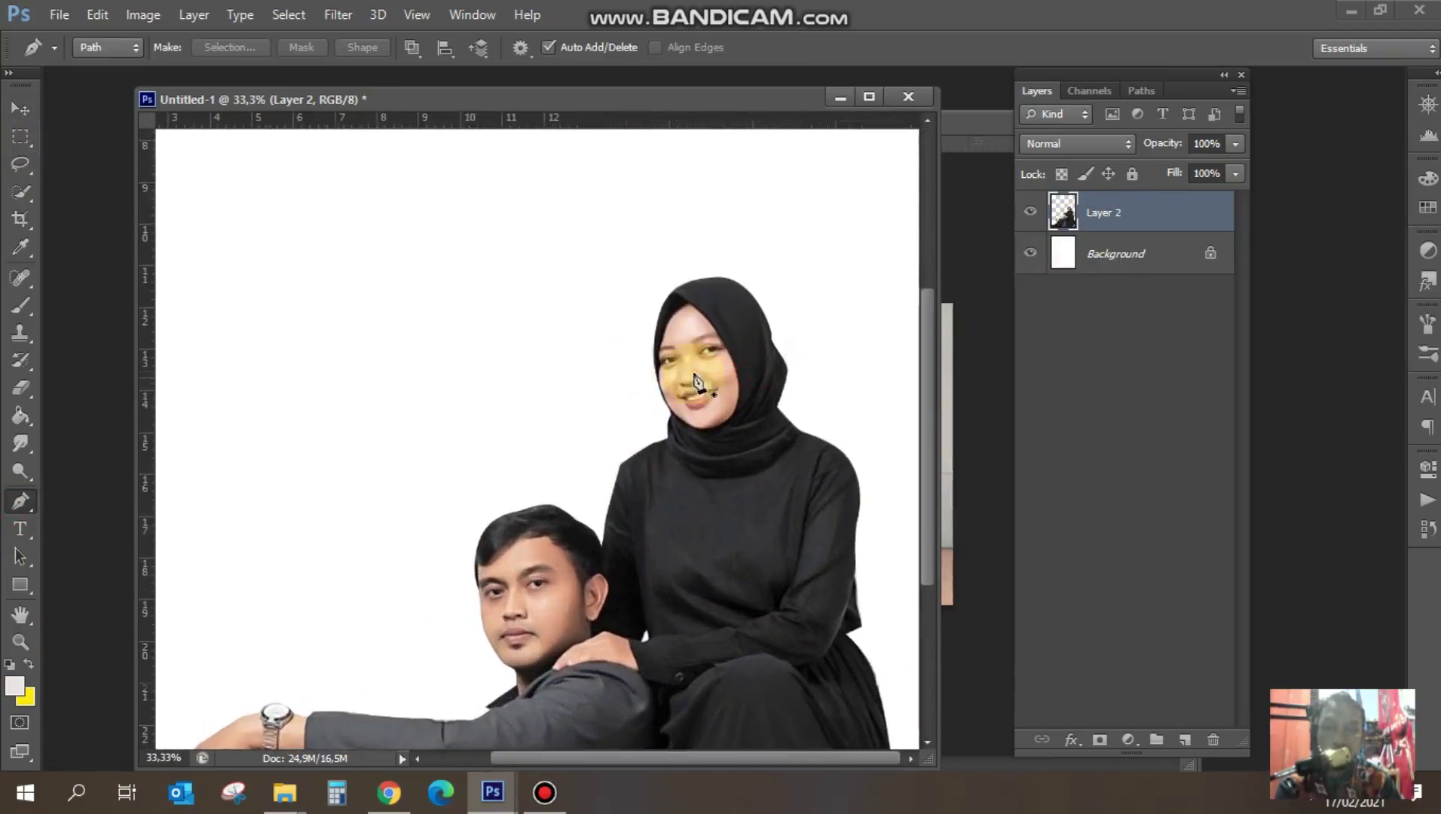
scroll(696, 381, up, 1)
click(797, 430)
drag(630, 471, 576, 462)
mouse_move(557, 363)
mouse_down()
mouse_move(553, 241)
mouse_move(596, 209)
mouse_up()
drag(643, 196, 693, 193)
drag(754, 202, 823, 278)
drag(831, 329, 835, 355)
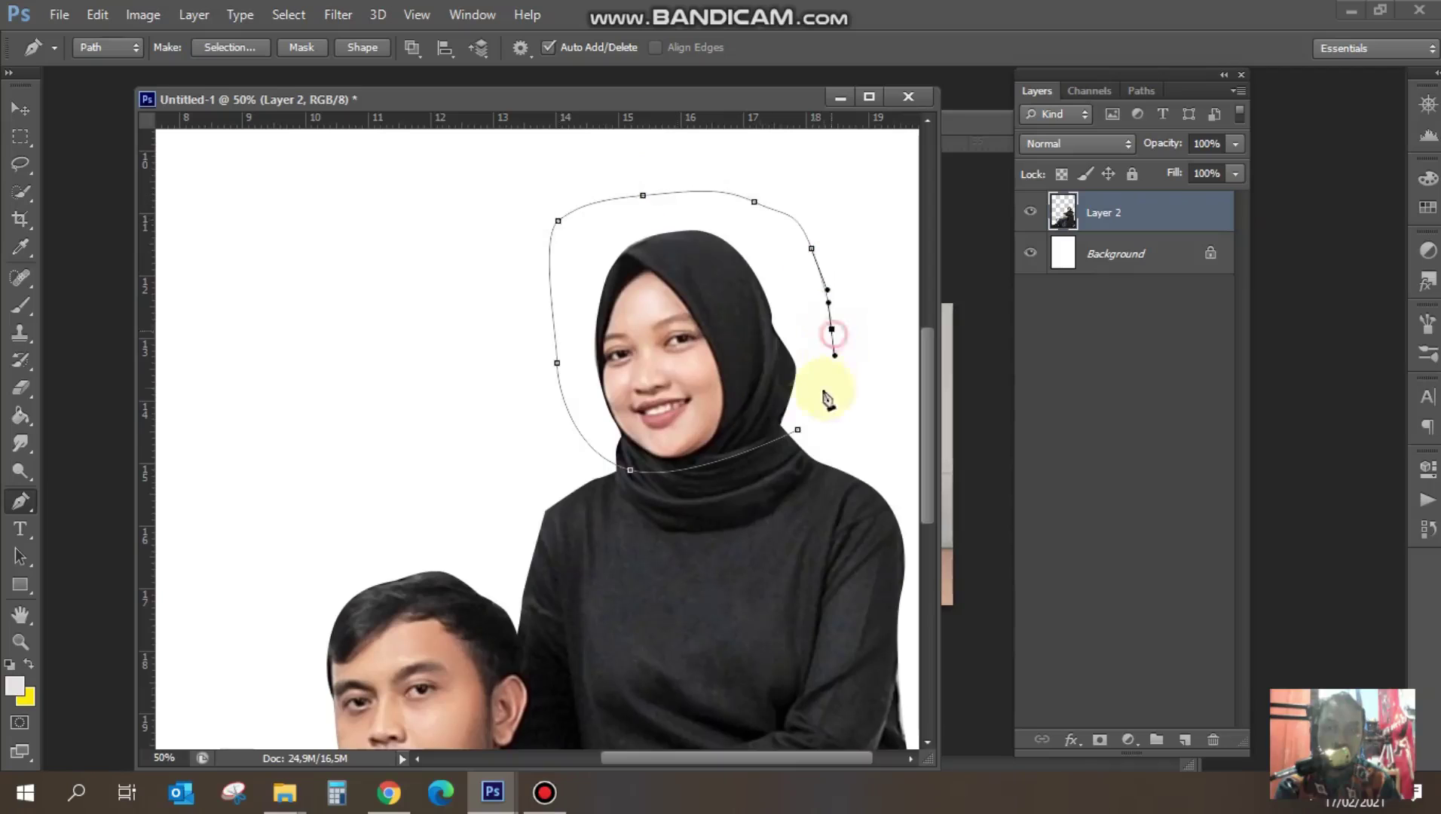
click(798, 431)
- Copy the woman's head onto Layer 3, undoing an extra duplicate
key(ctrl+Return)
key(ctrl+j)
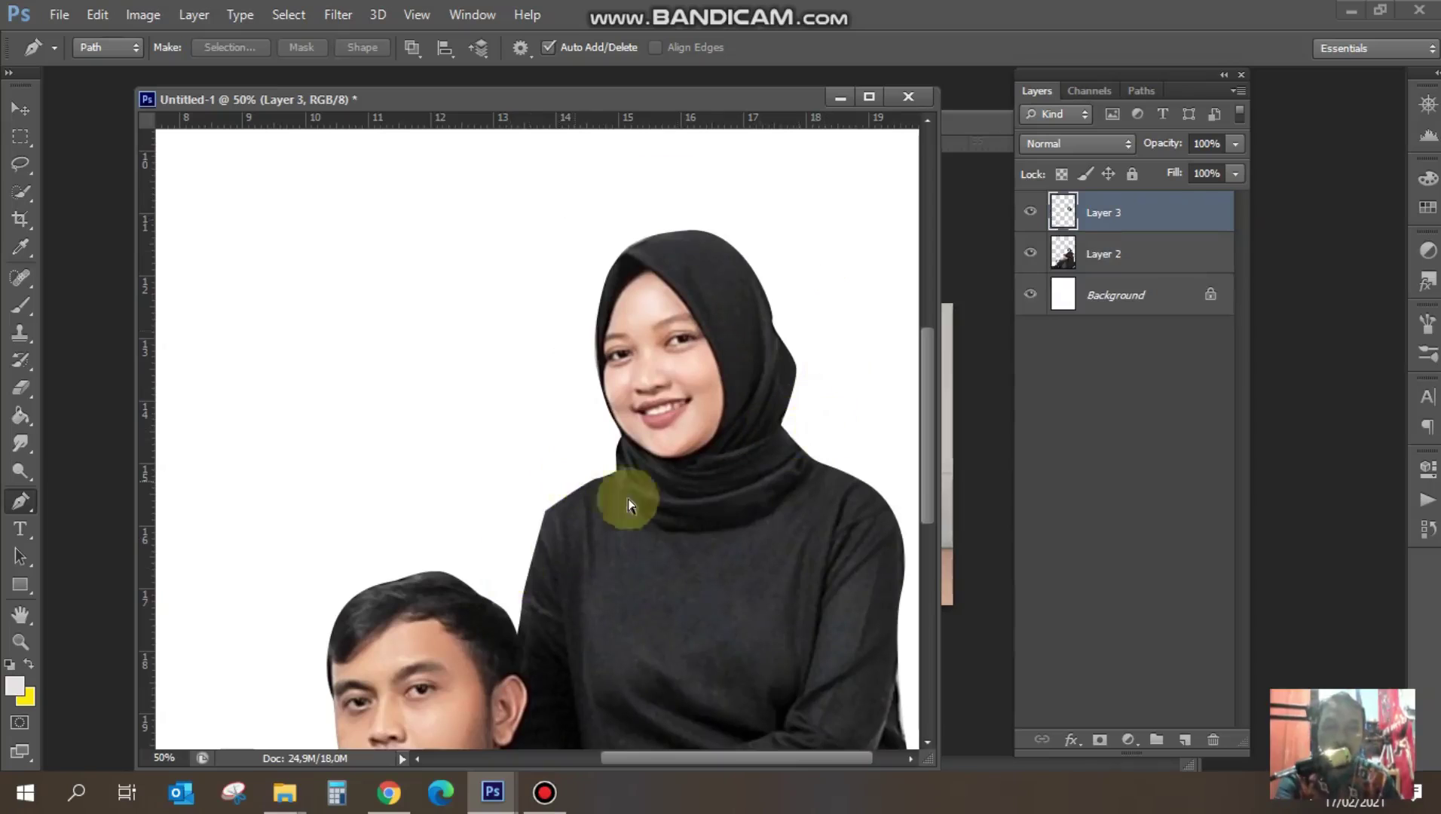
key(ctrl+j)
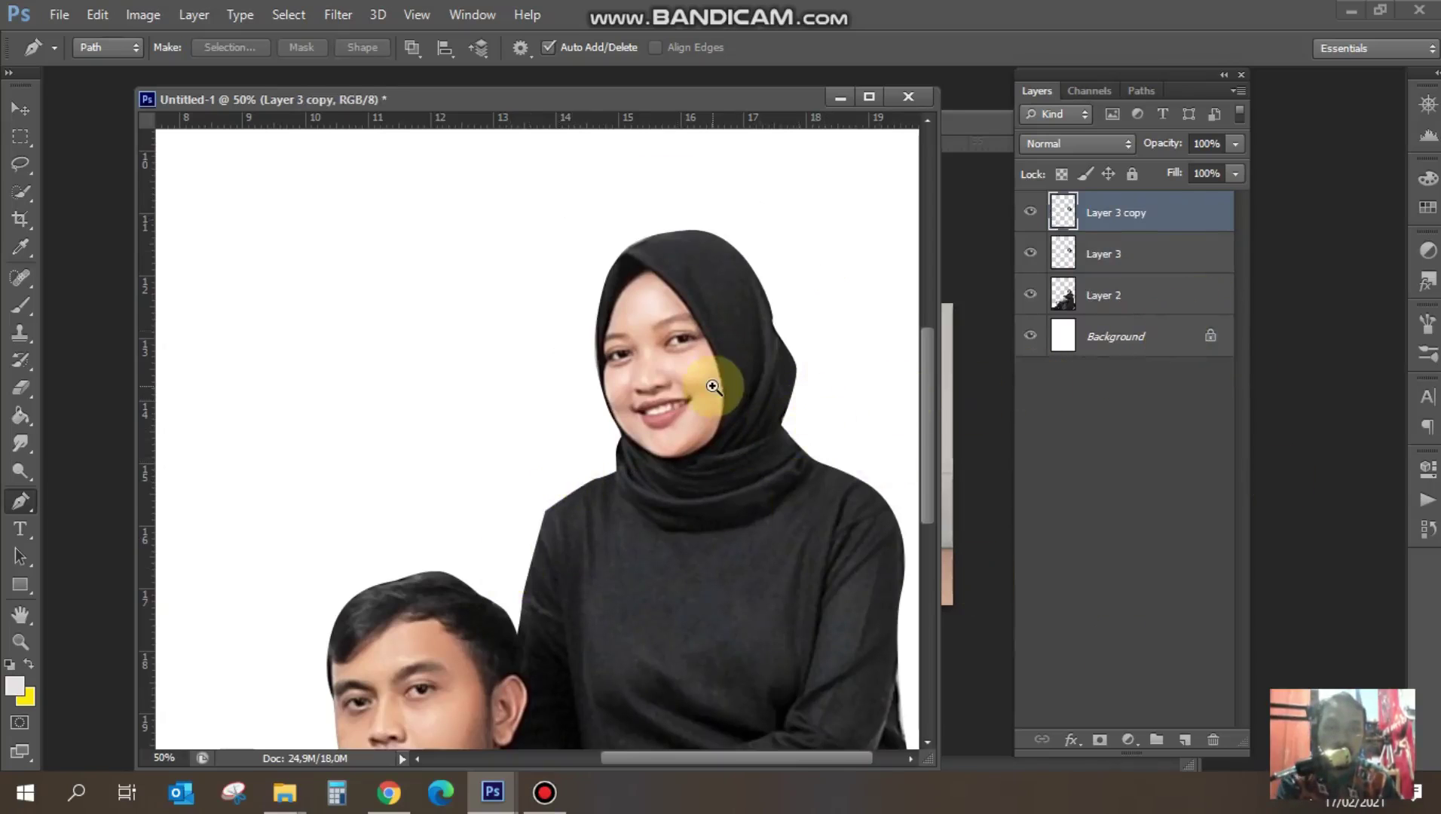
scroll(714, 386, down, 1)
key(ctrl+z)
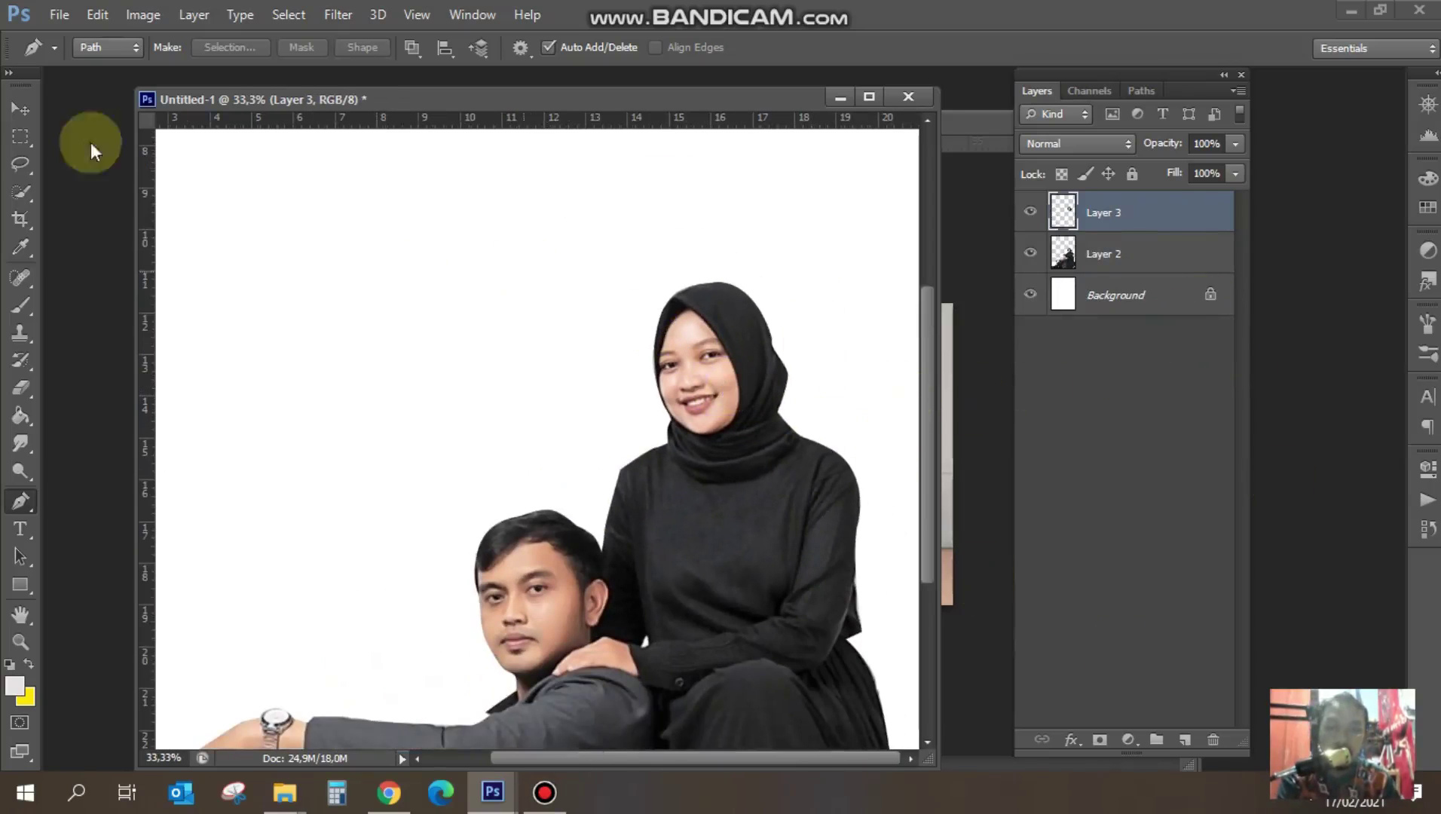
- Enlarge the woman's head to about 248% and set it over her shoulders
key(ctrl+t)
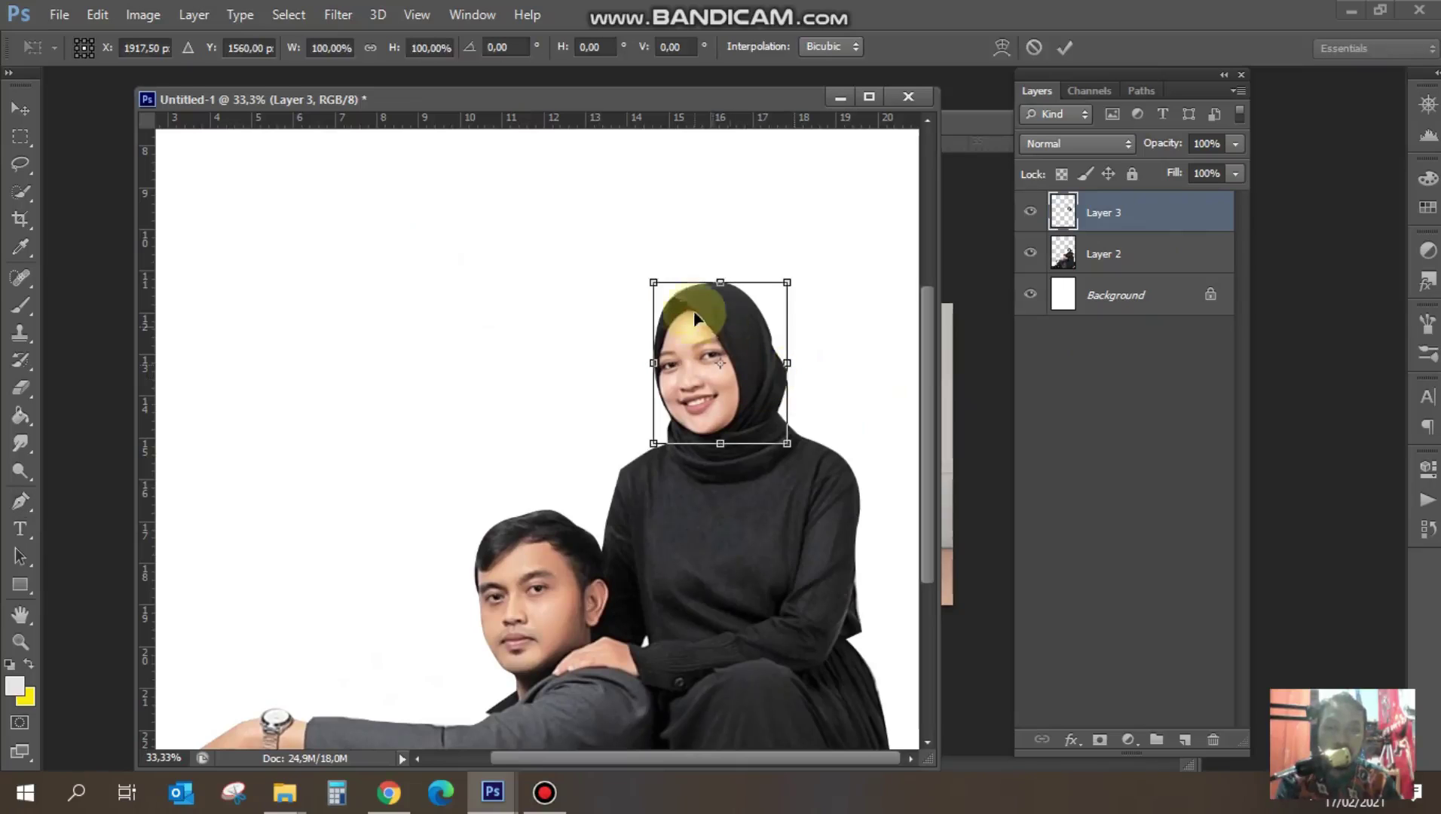
drag(653, 284, 441, 160)
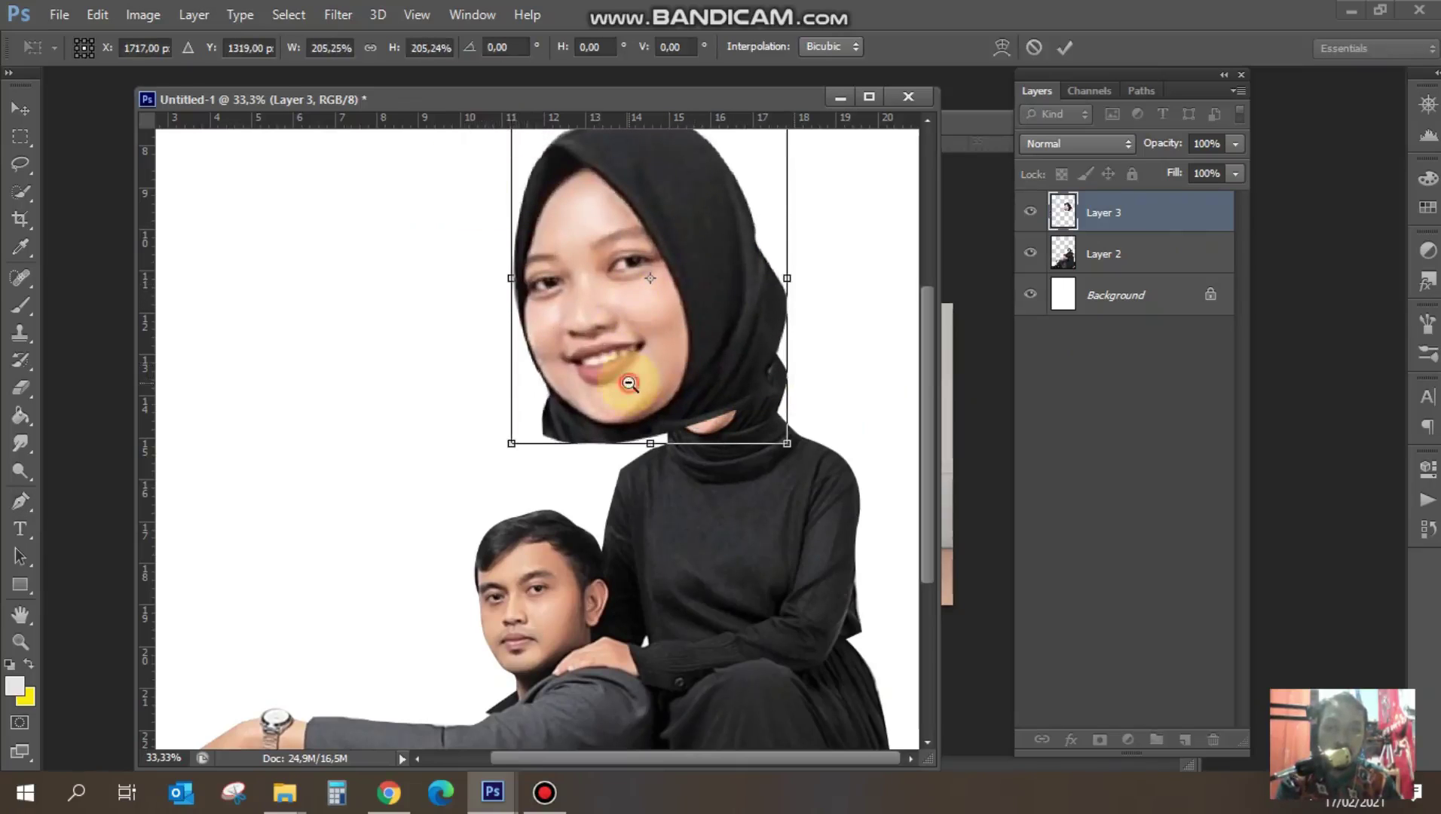
alt+click(630, 383)
drag(667, 381, 730, 388)
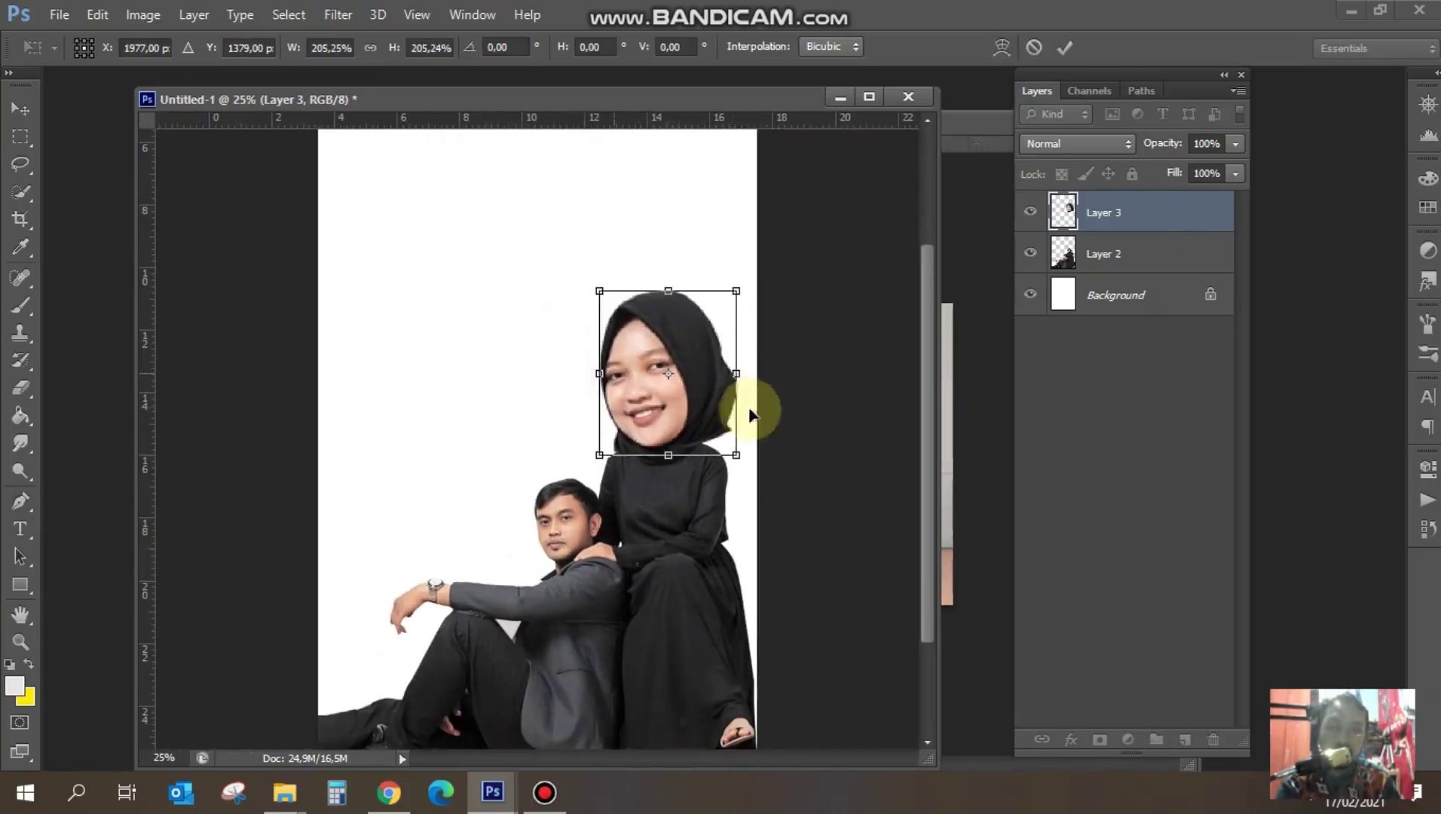
key(ctrl+minus)
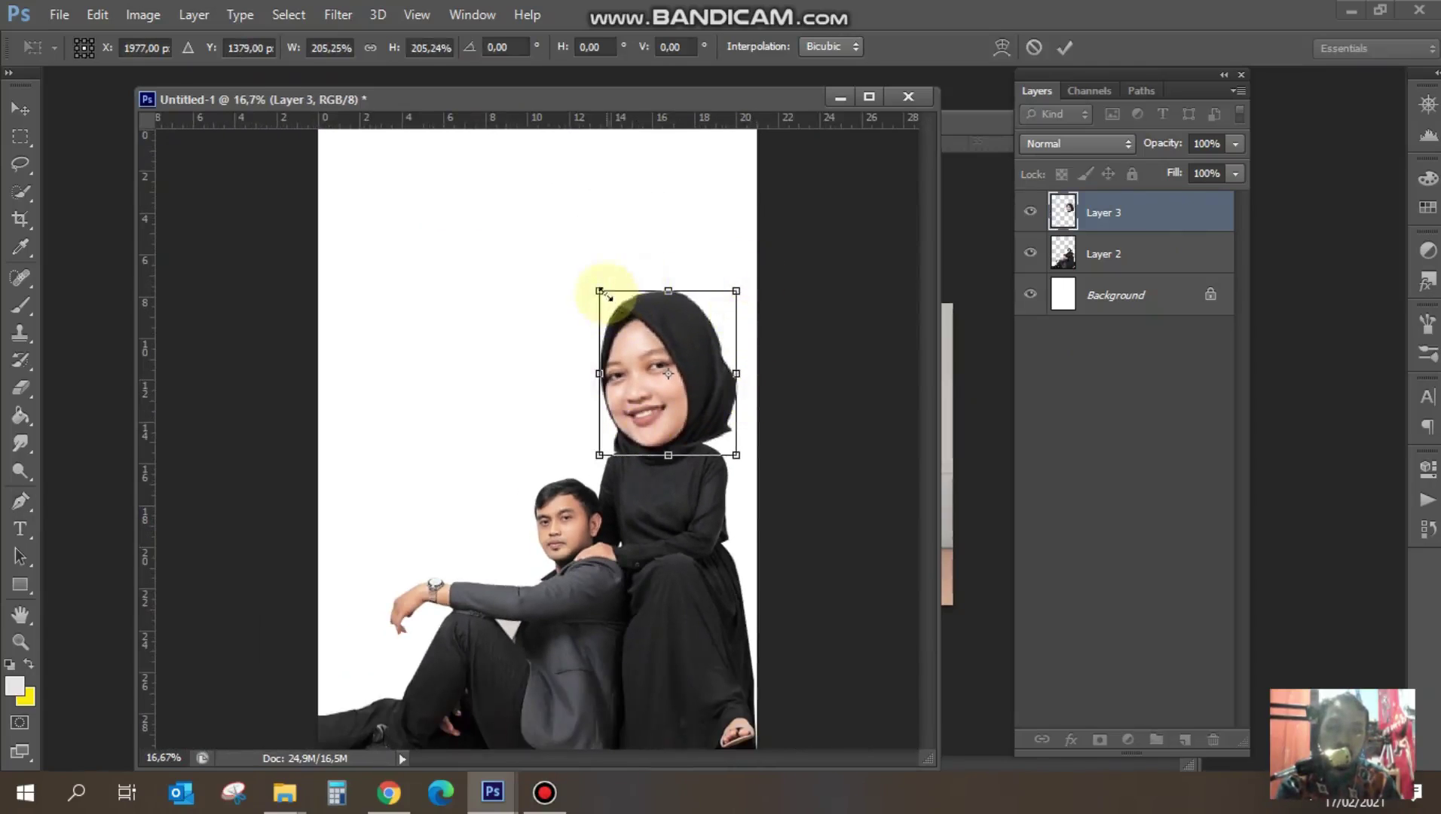
drag(601, 291, 592, 287)
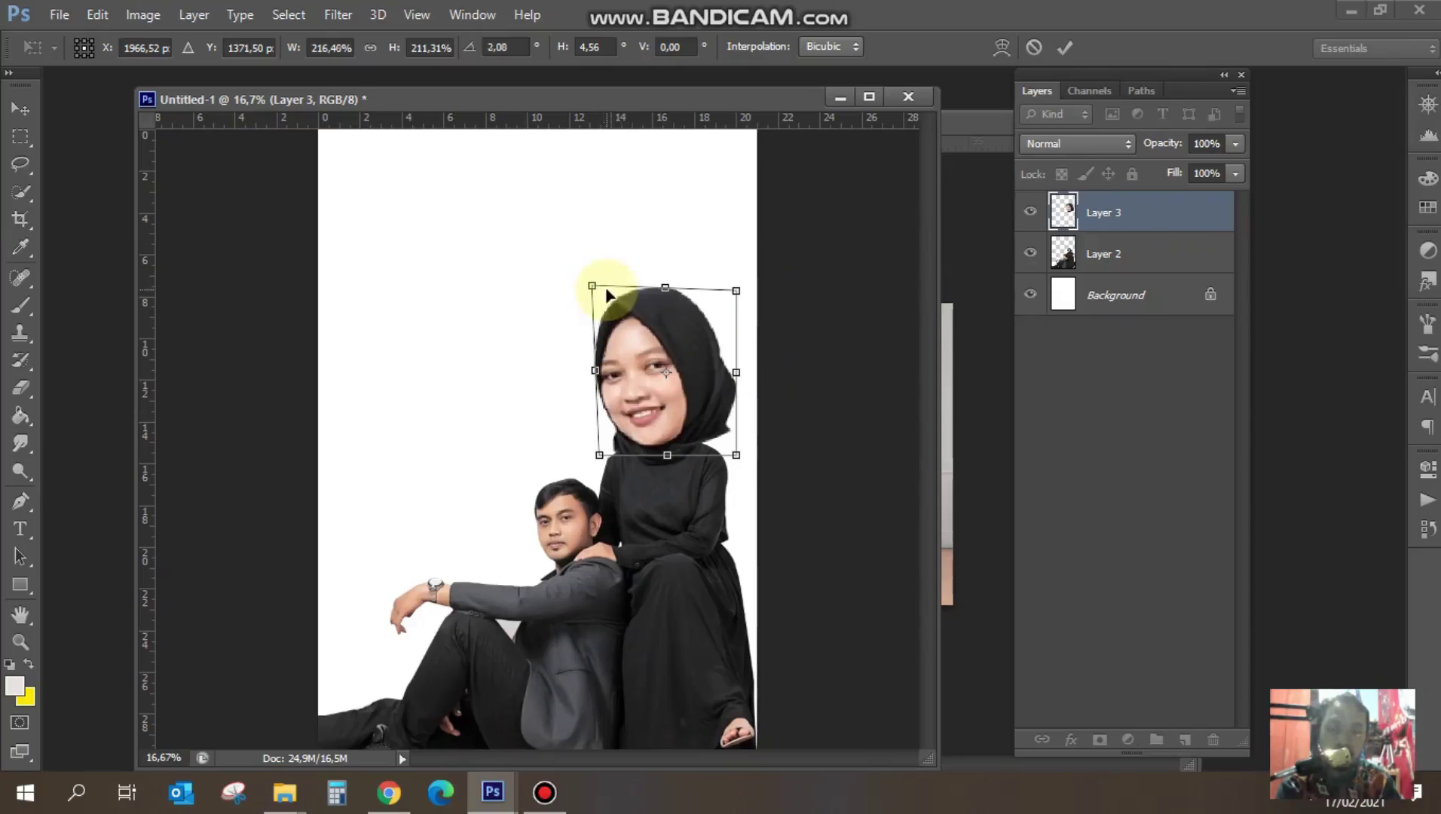
key(ctrl+z)
drag(600, 291, 578, 264)
drag(611, 392, 636, 393)
click(1061, 49)
- Drop a stray Pen path and switch to the Rectangular Marquee tool
key(p)
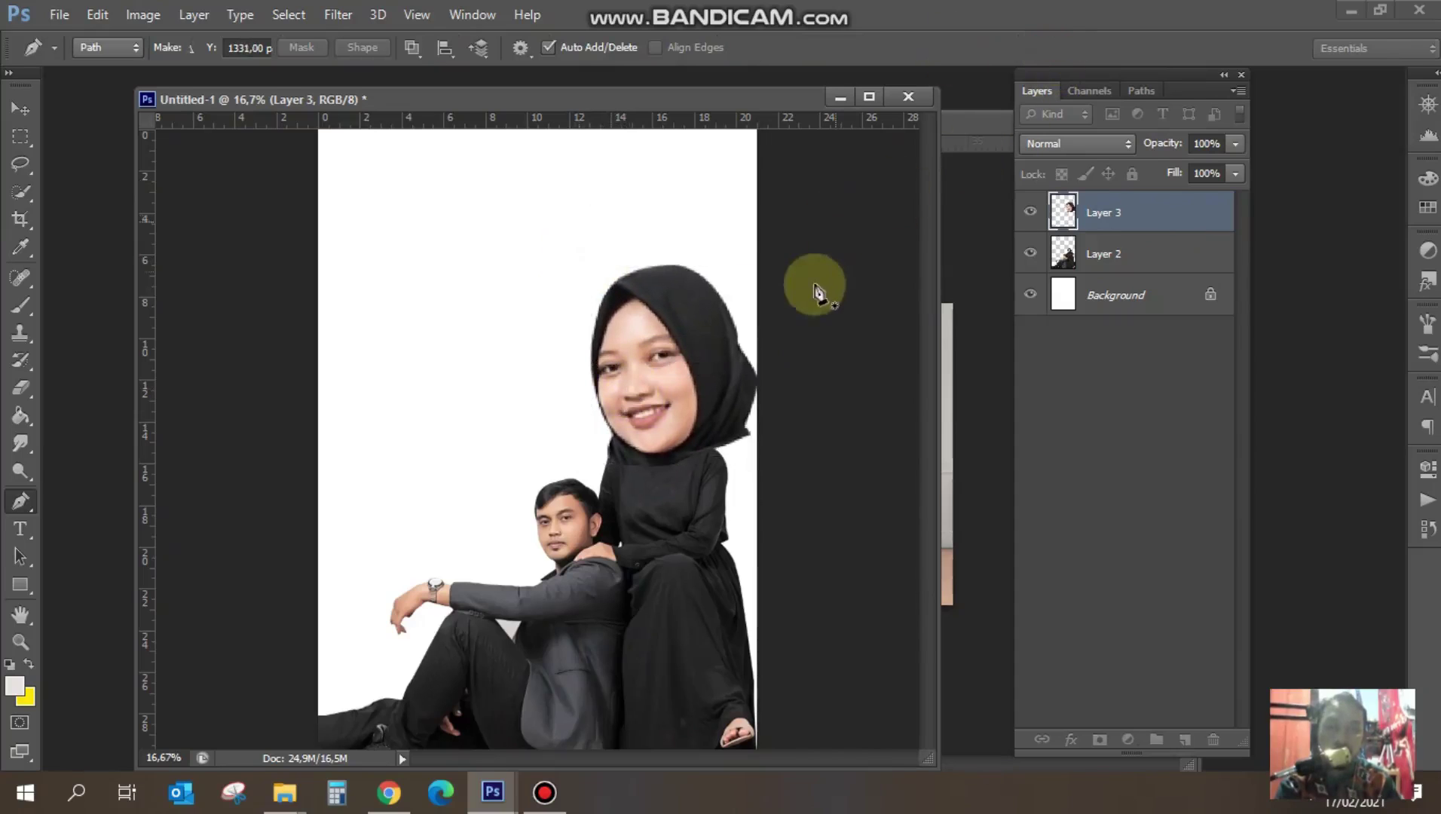
click(610, 346)
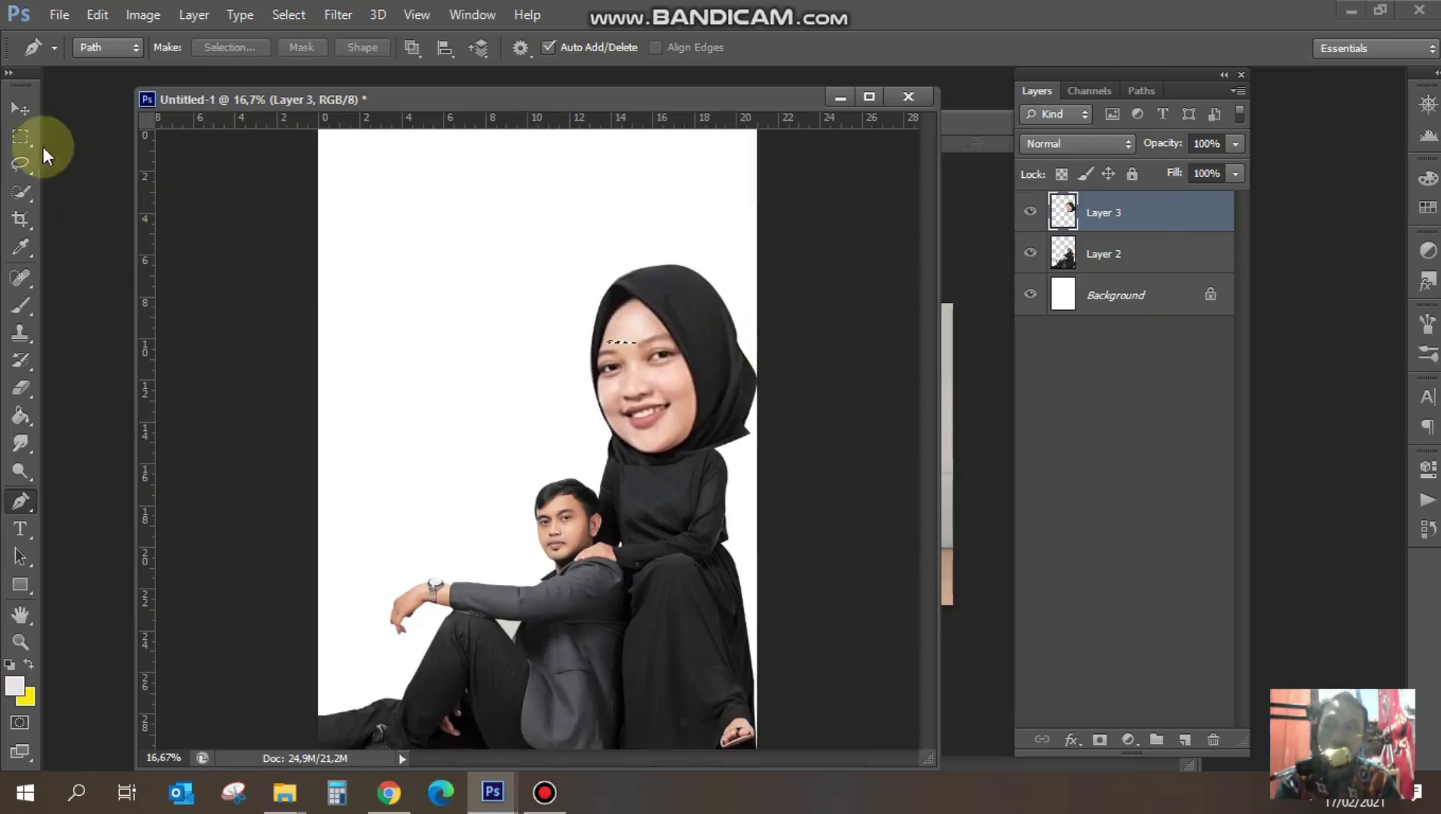
click(21, 137)
click(555, 800)
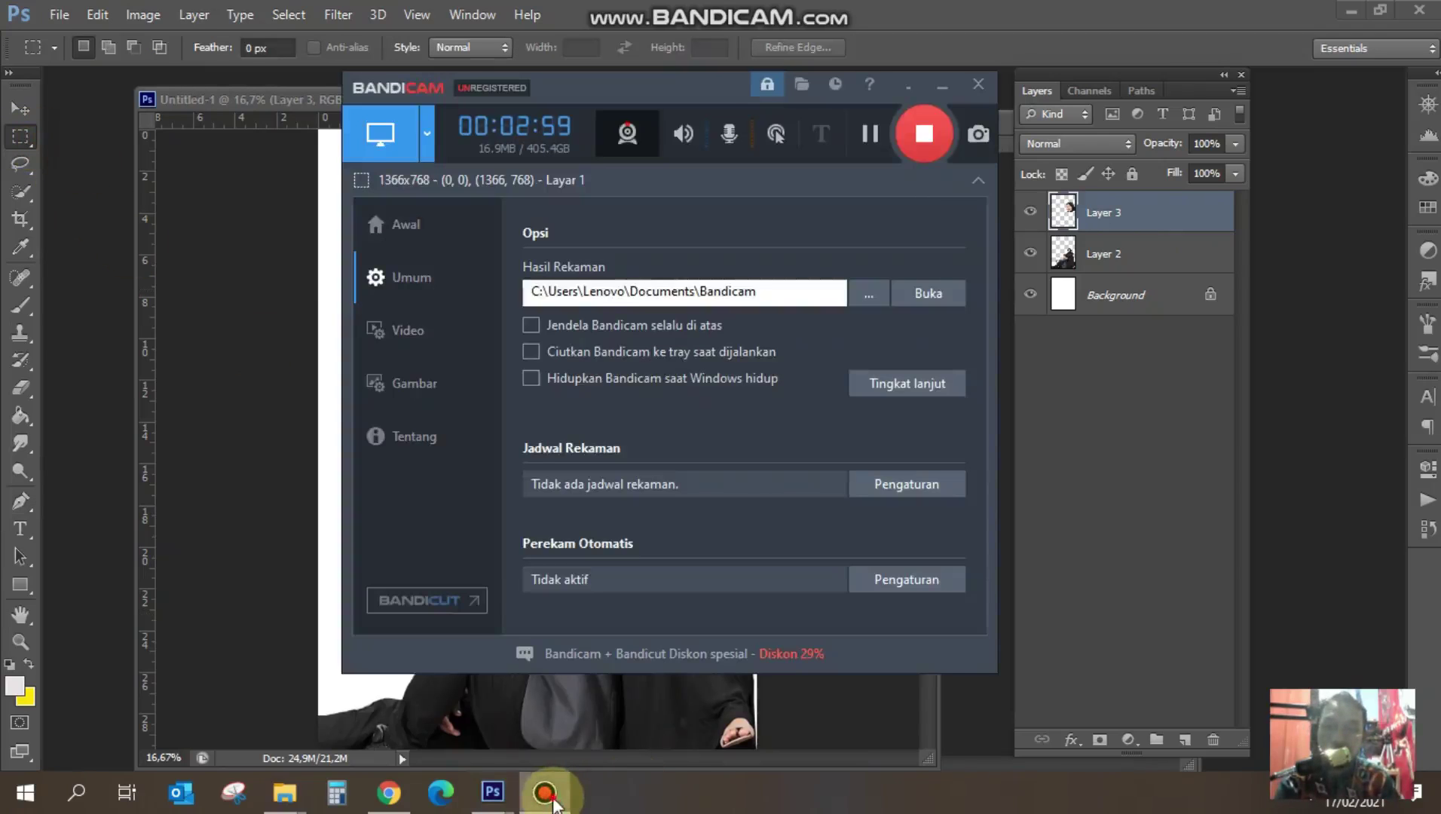
click(545, 793)
click(674, 385)
- Rotate the woman's big head about 15 degrees and set it on her neck
click(15, 108)
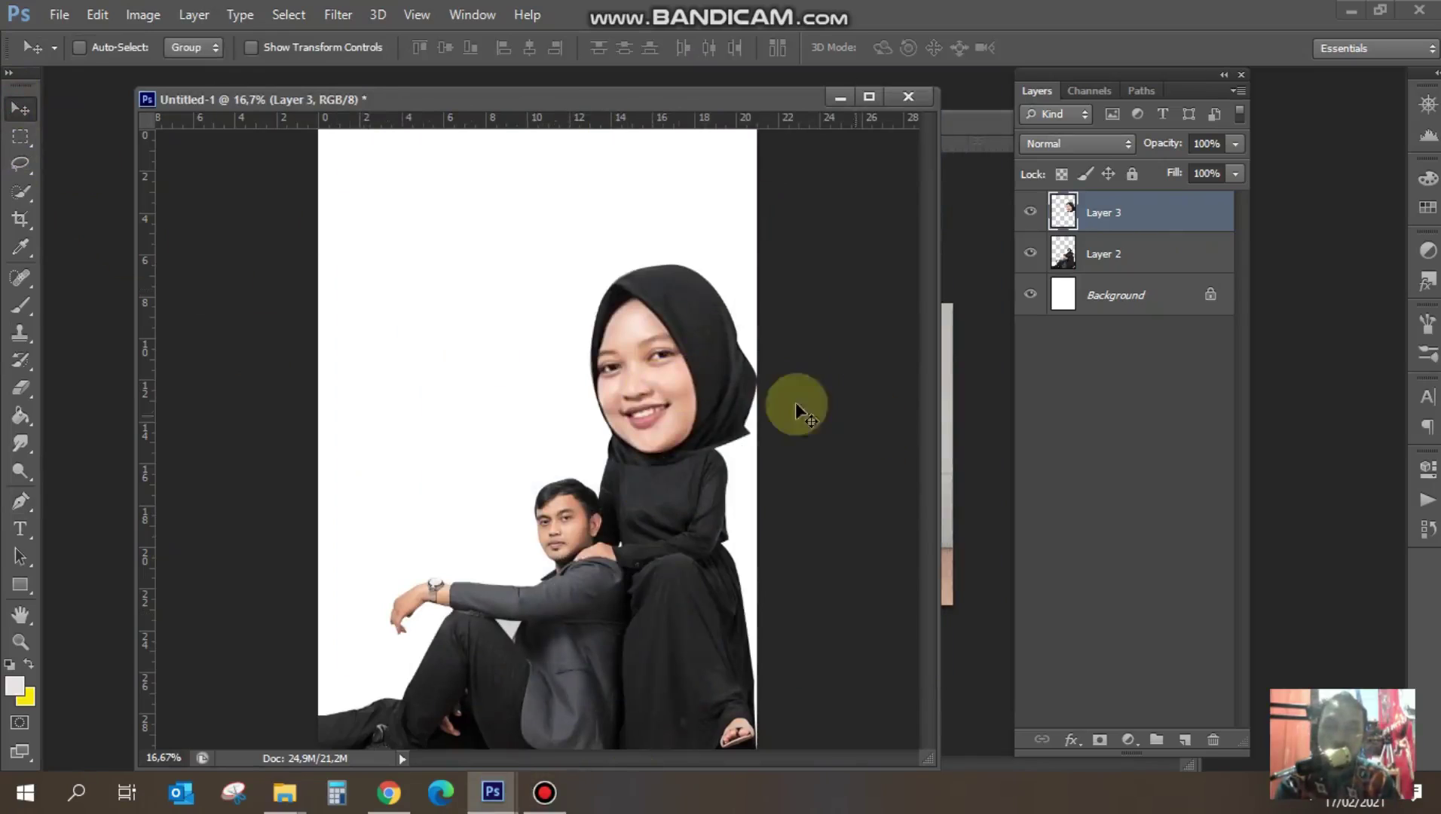
drag(756, 403, 739, 403)
key(ctrl+t)
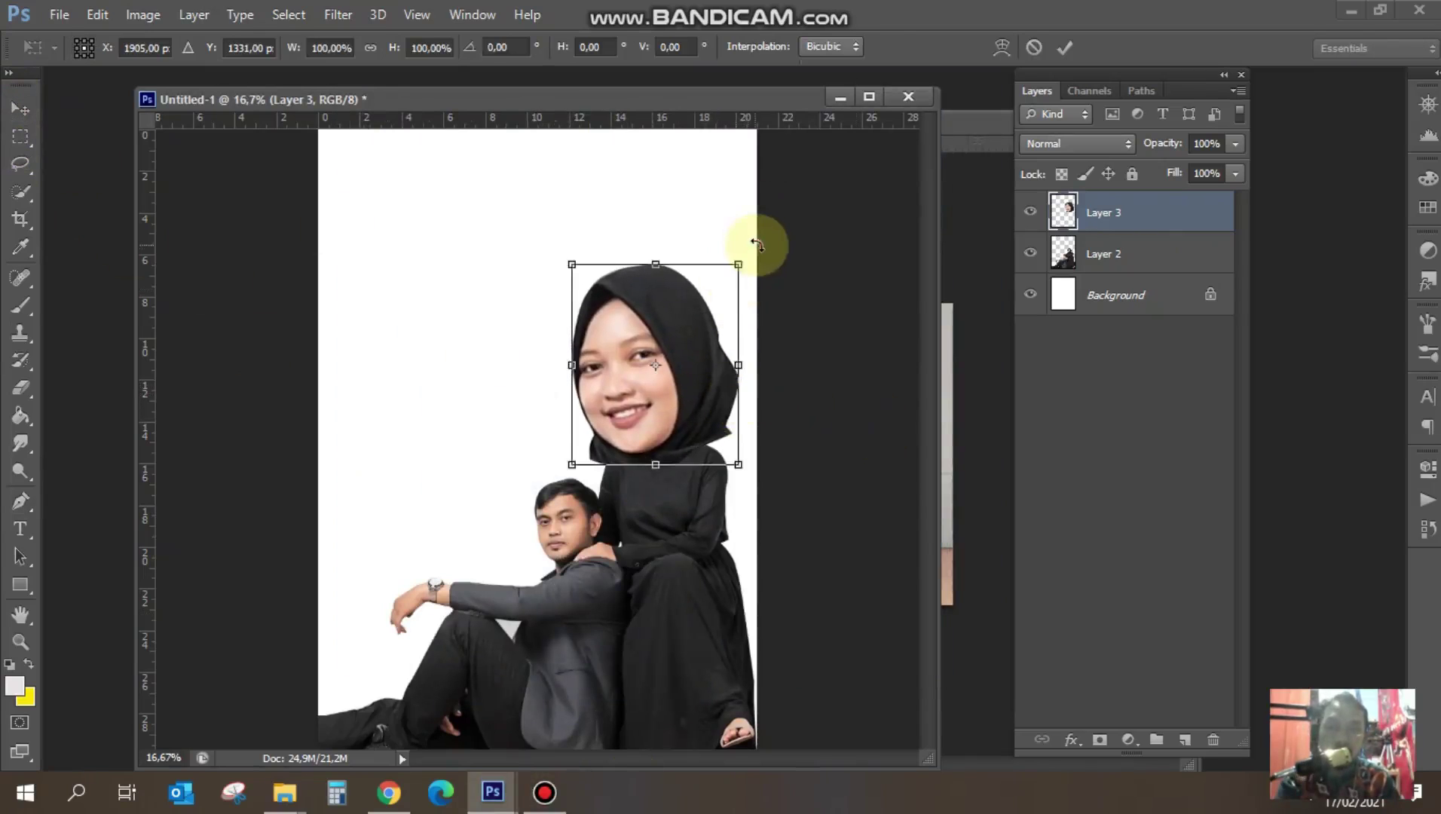
drag(750, 234, 782, 273)
mouse_move(683, 407)
mouse_down()
mouse_move(727, 417)
mouse_move(714, 428)
mouse_up()
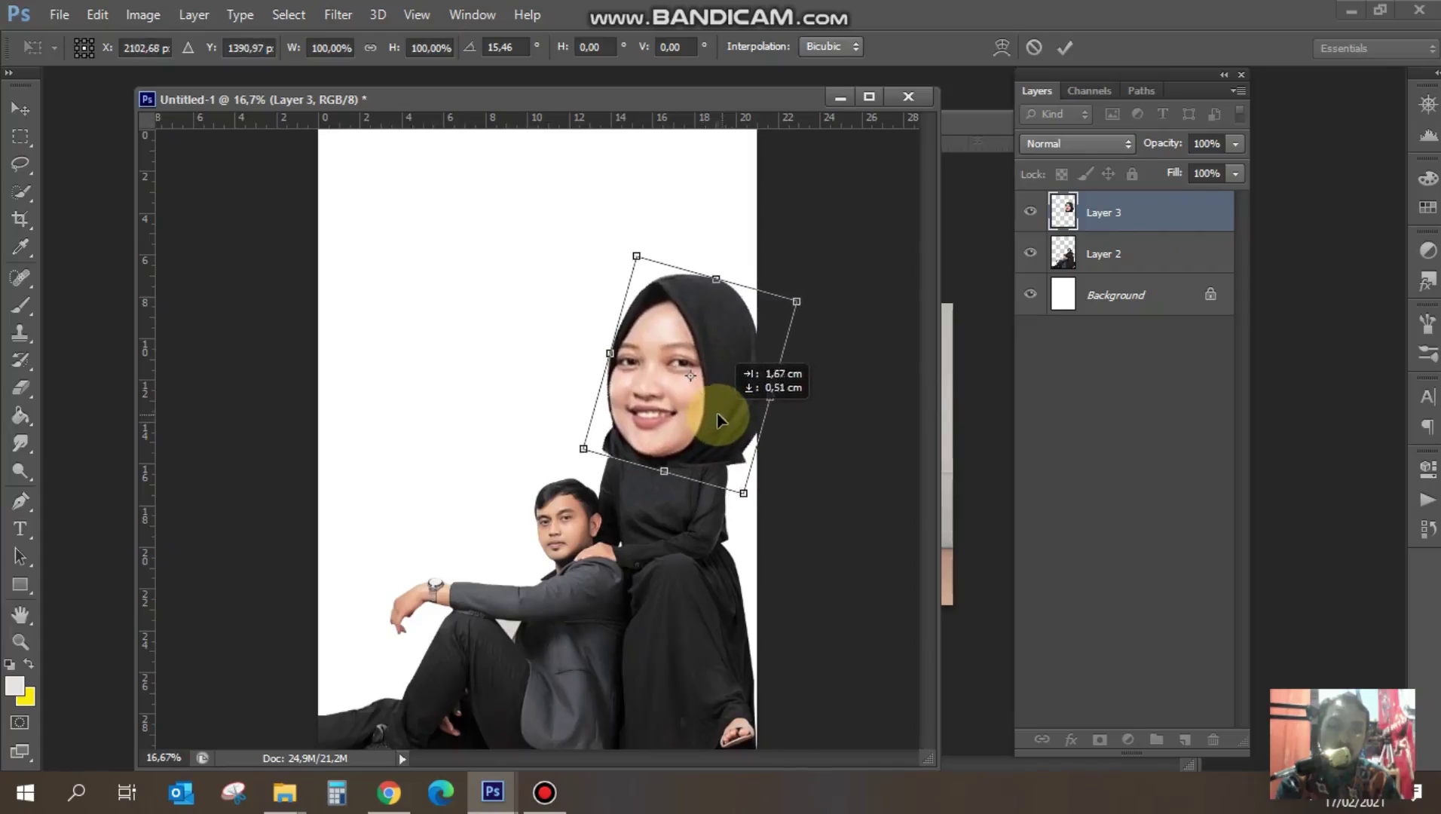
click(1065, 48)
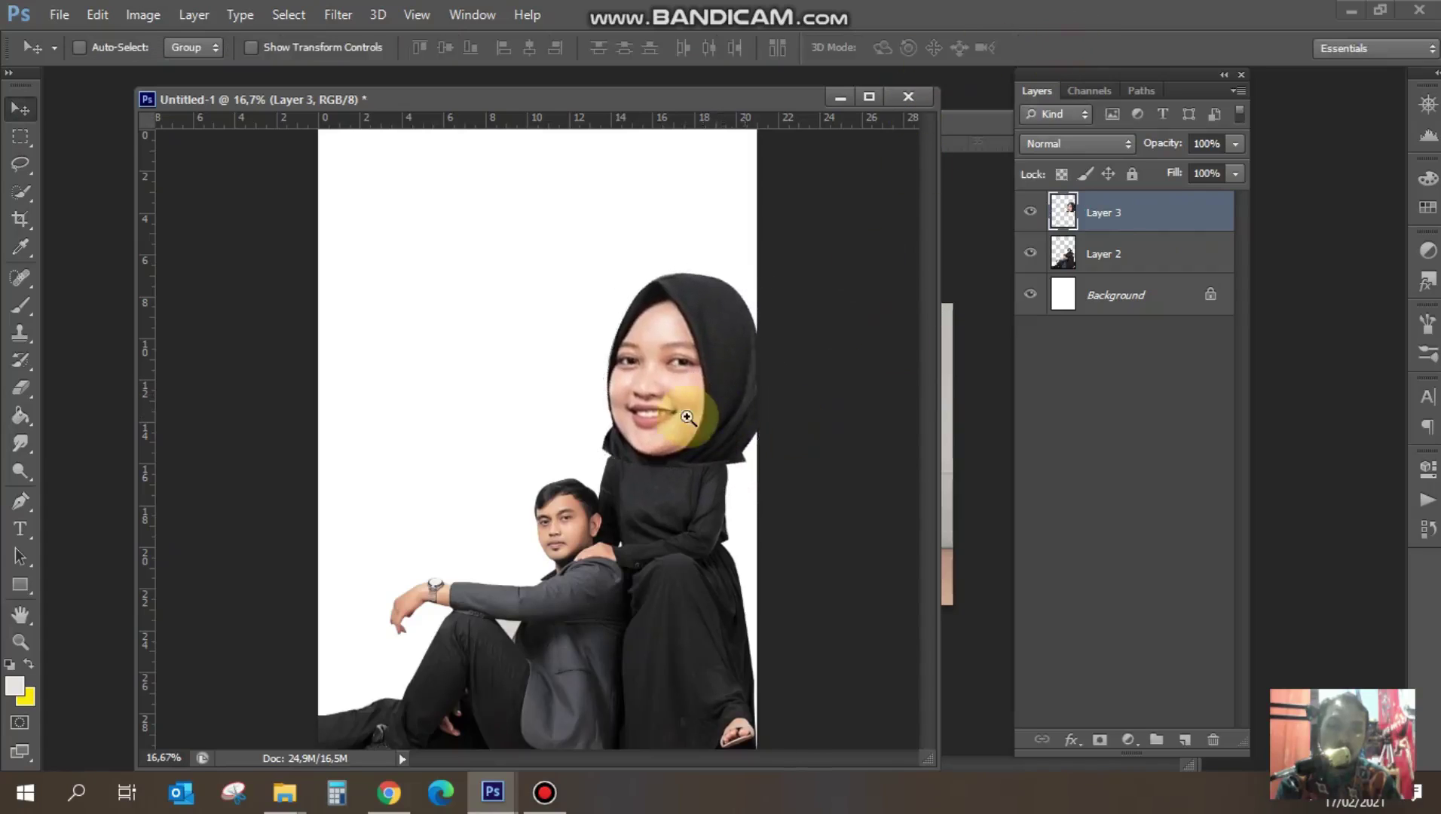
- Select Layer 2 along with Layer 3 and shift both figures left
key(ctrl+plus)
key(ctrl+minus)
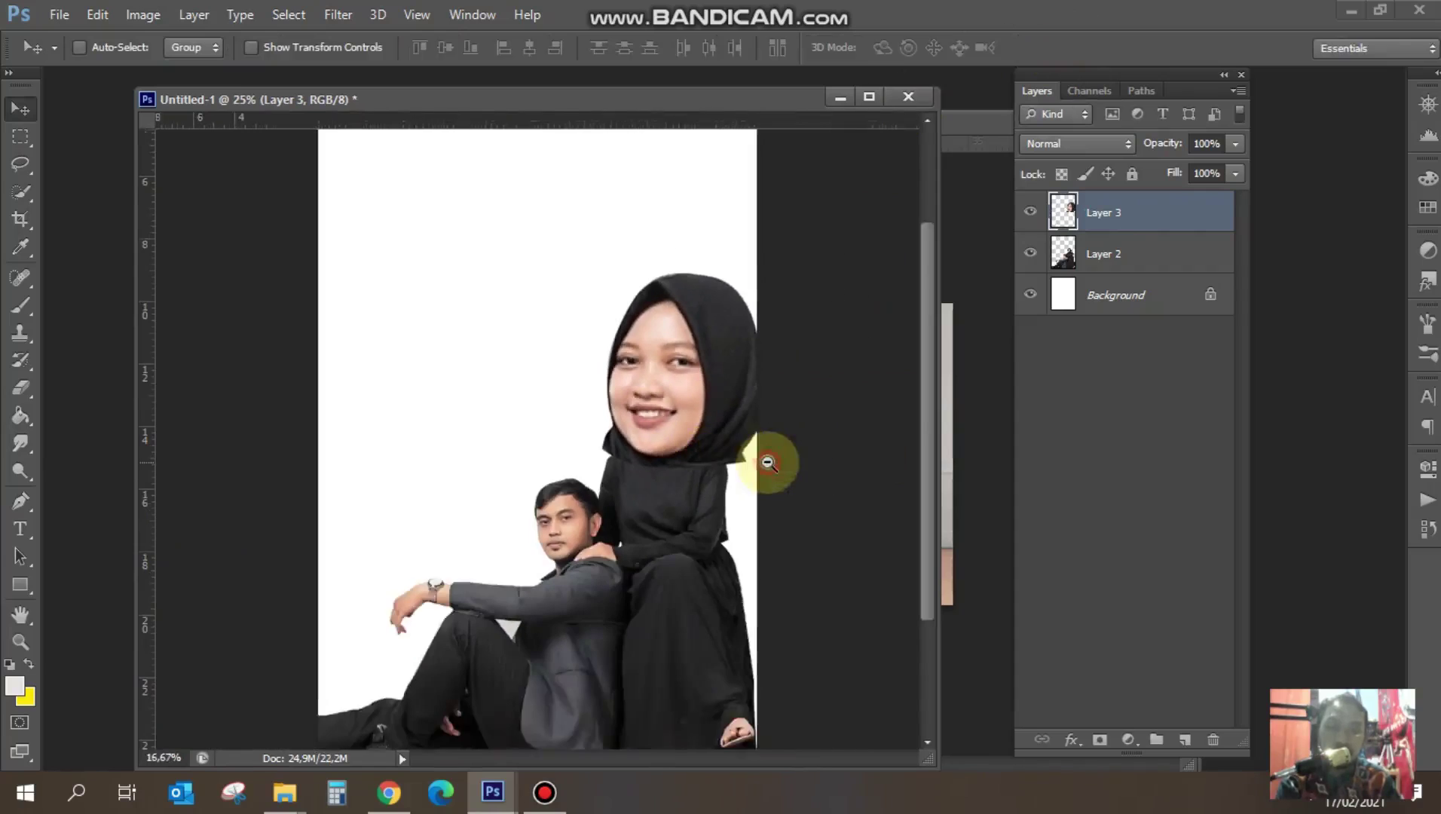
key(ctrl+minus)
ctrl+click(1112, 254)
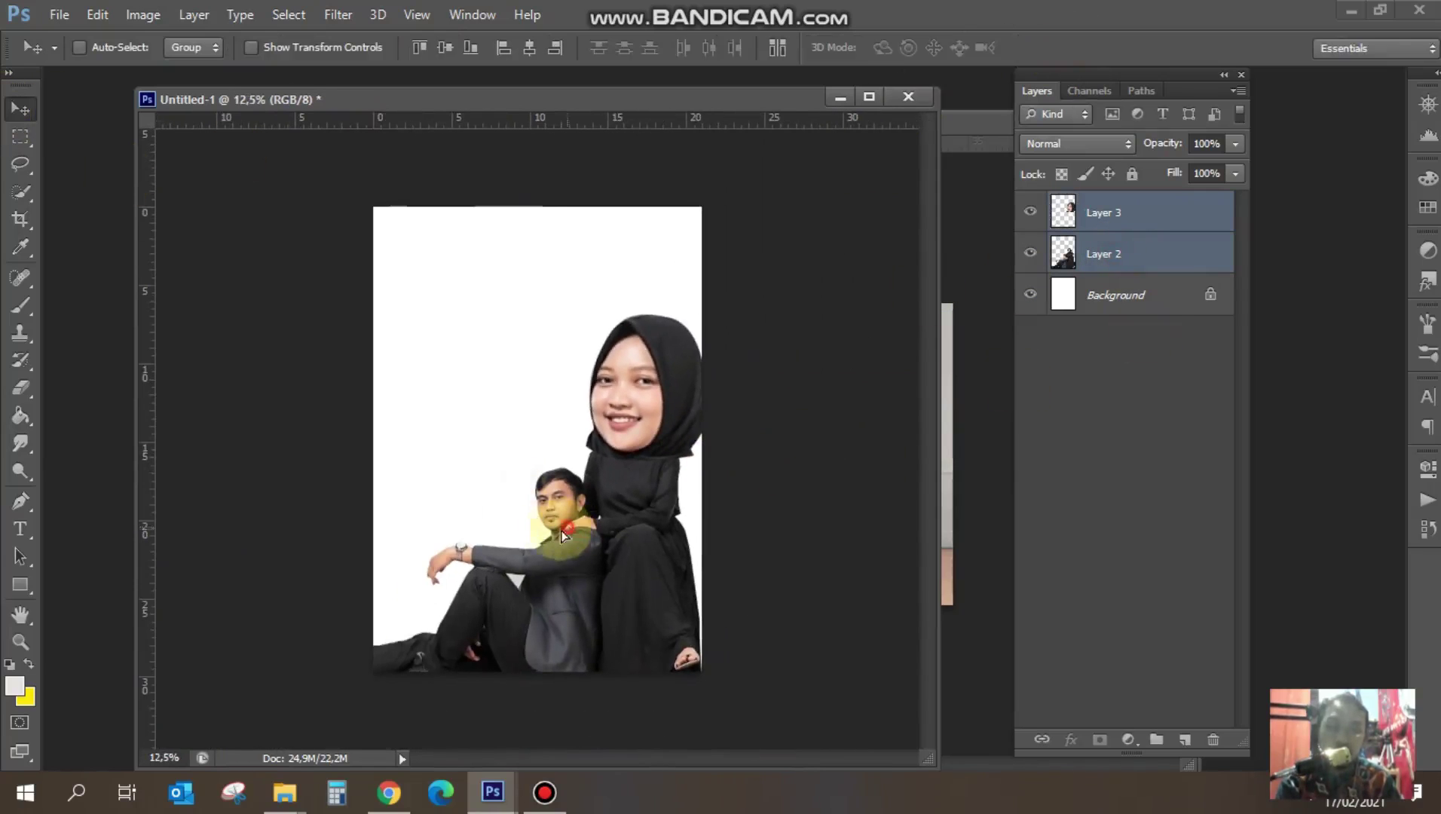
drag(564, 536, 542, 539)
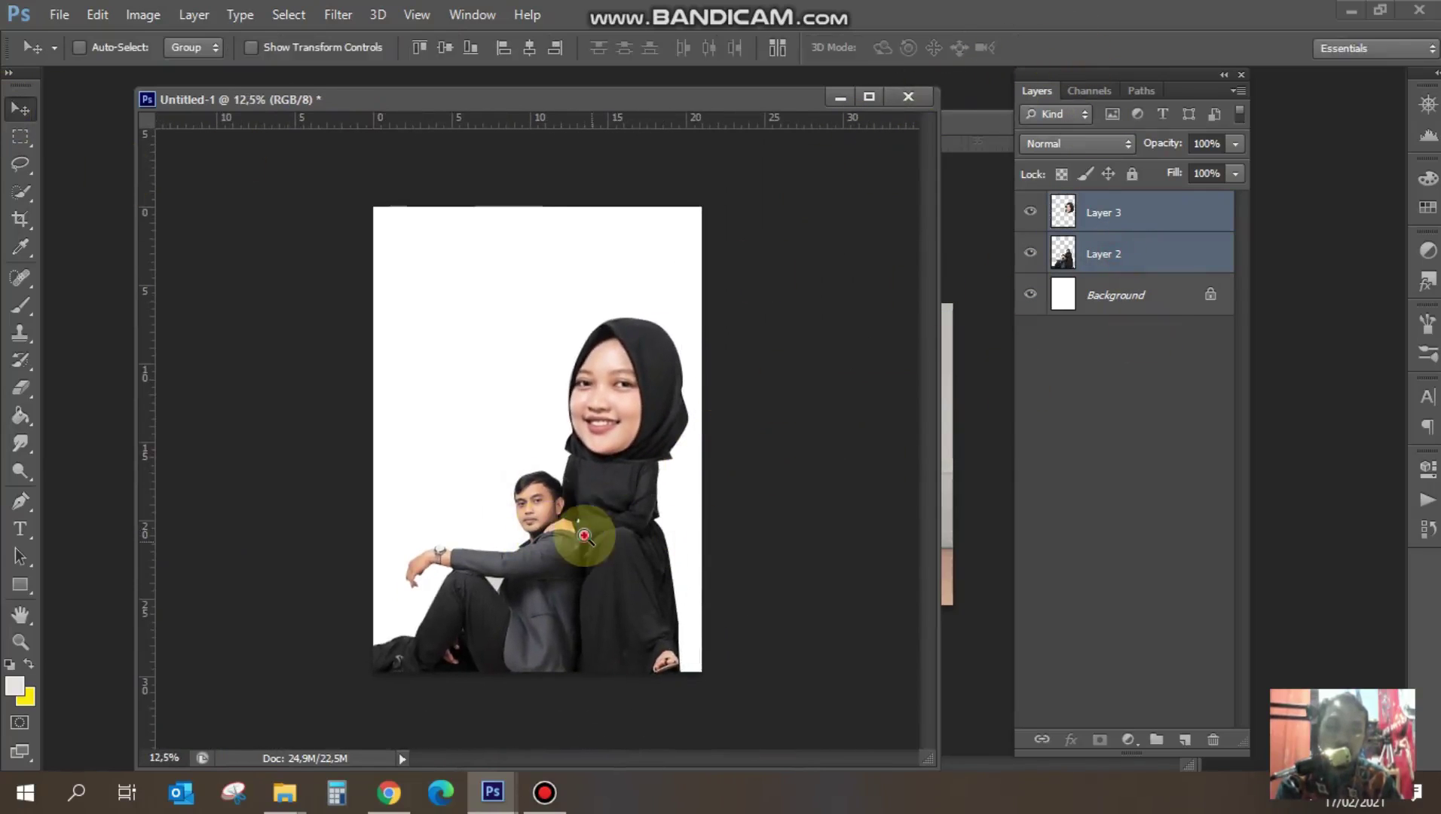
- Trace the hijab edge, load it as a selection and move it slightly down-right
key(ctrl+plus)
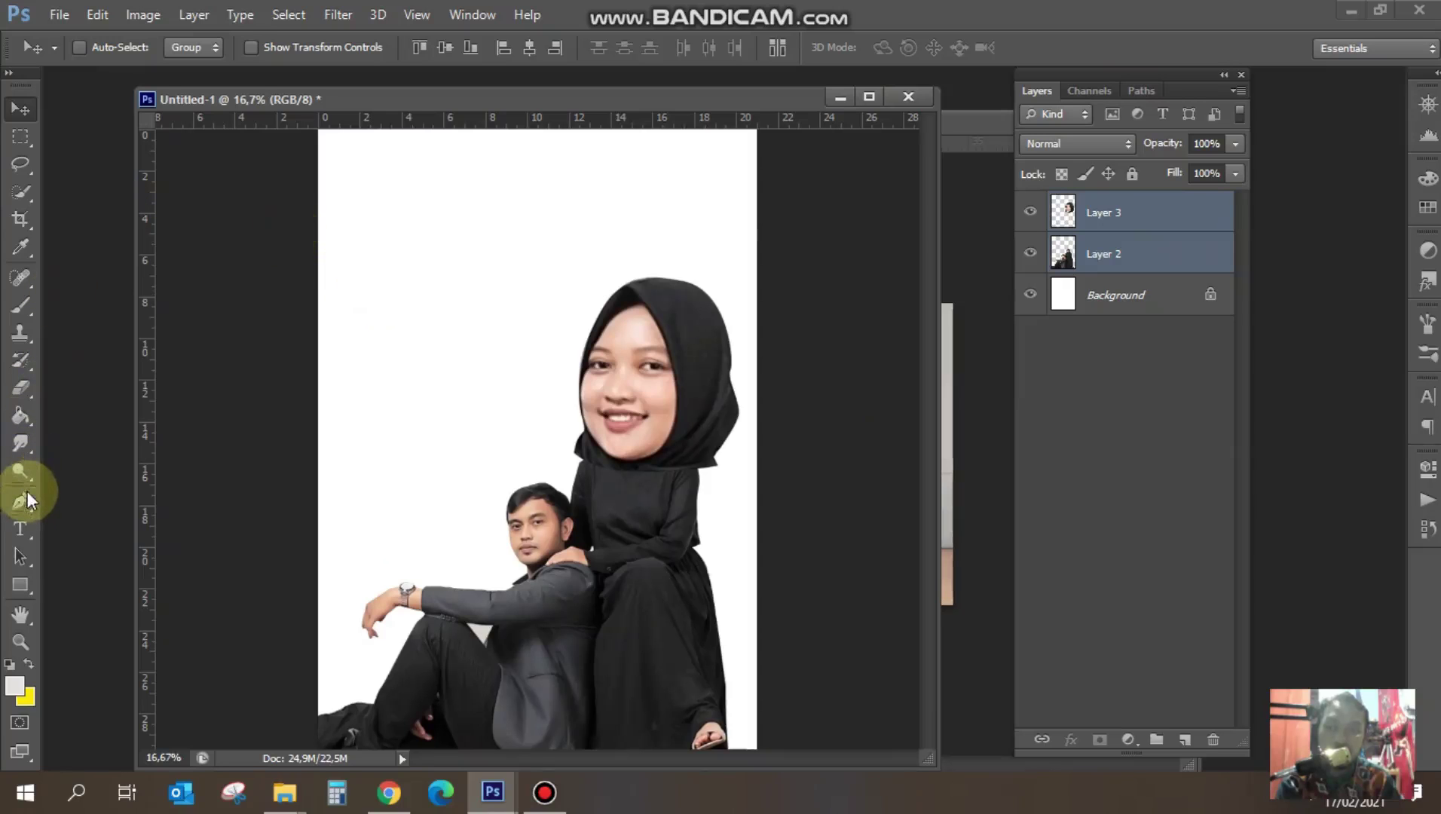
click(21, 500)
key(ctrl+plus)
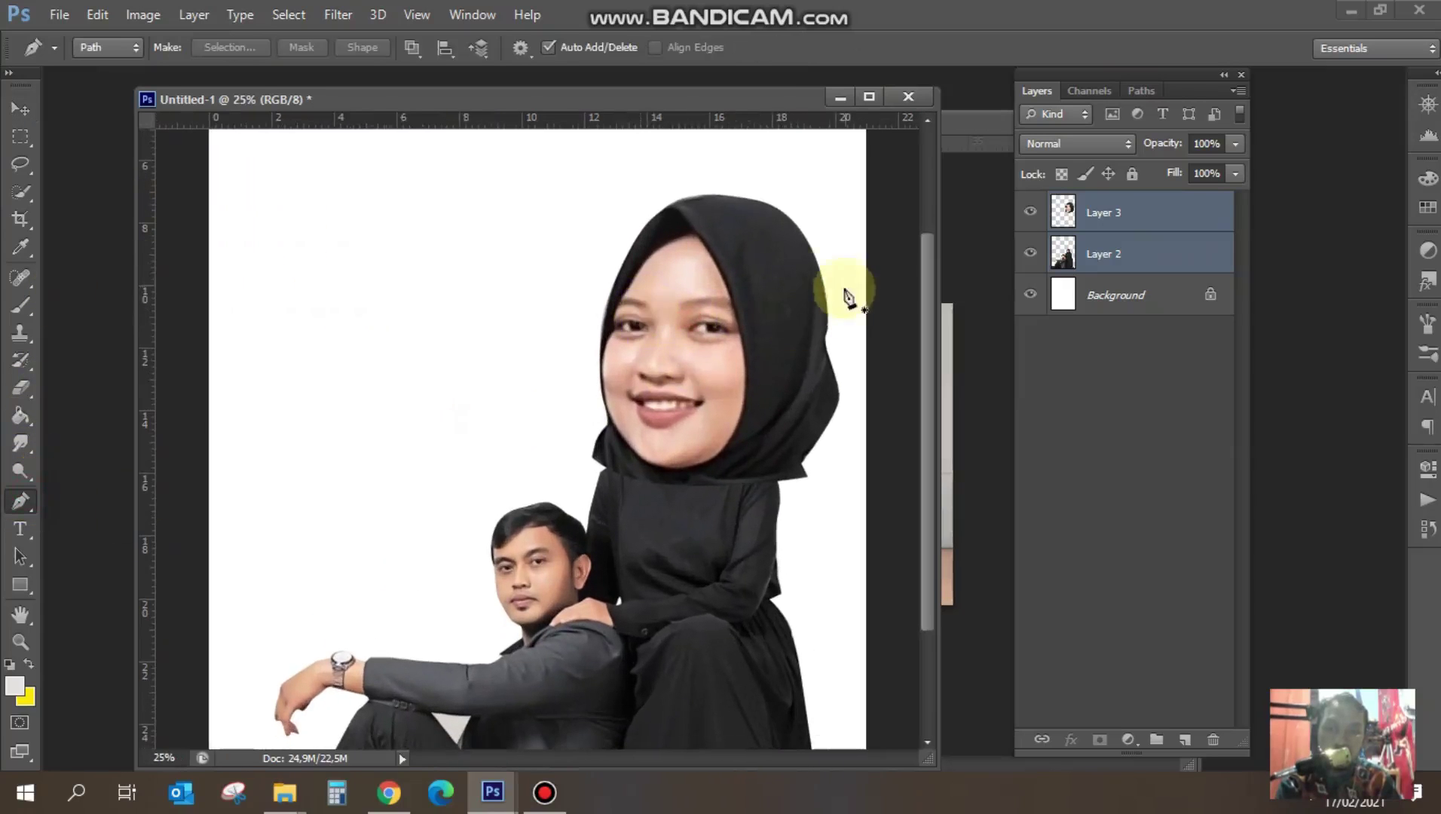
drag(800, 404, 792, 417)
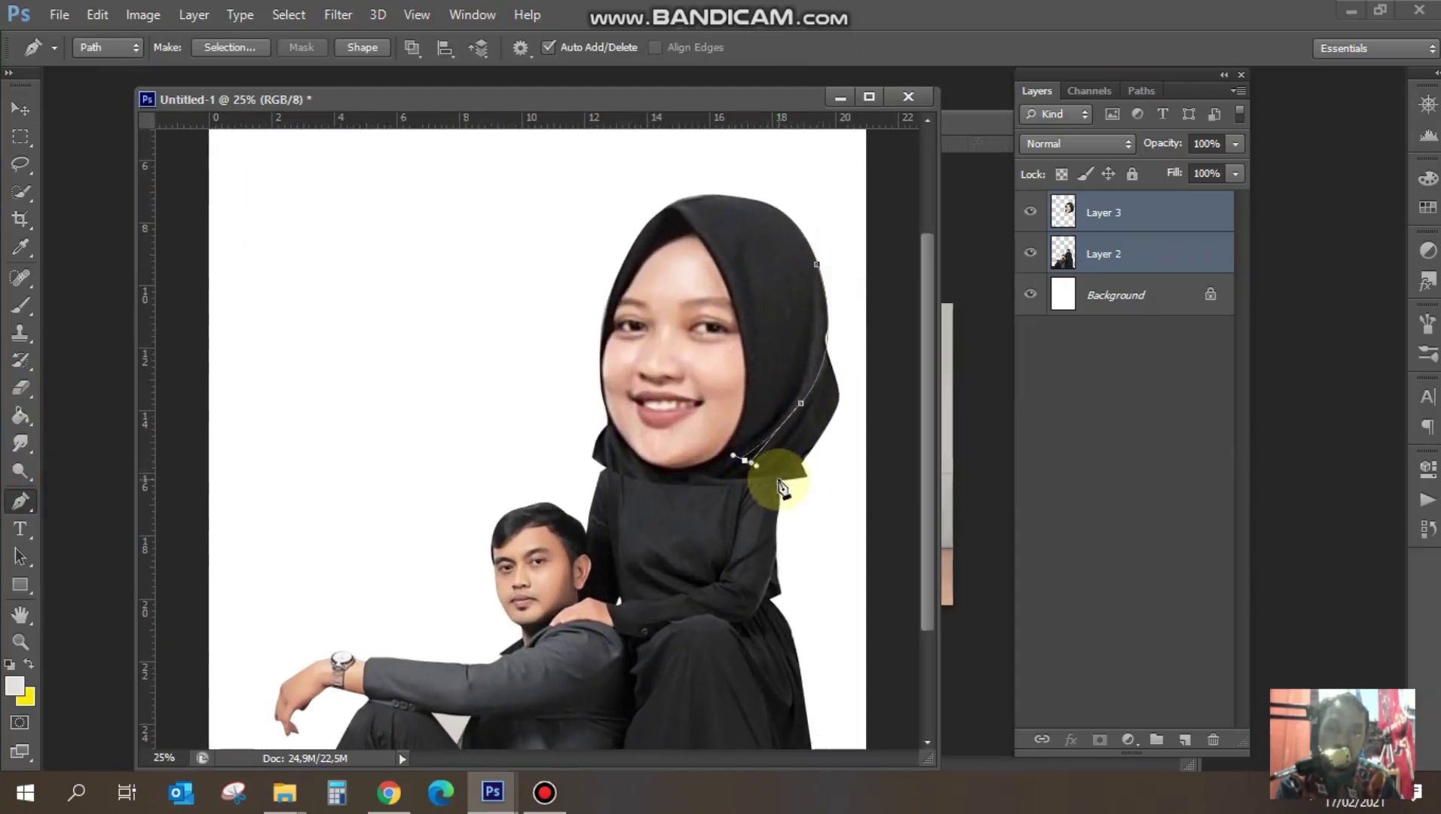
click(817, 264)
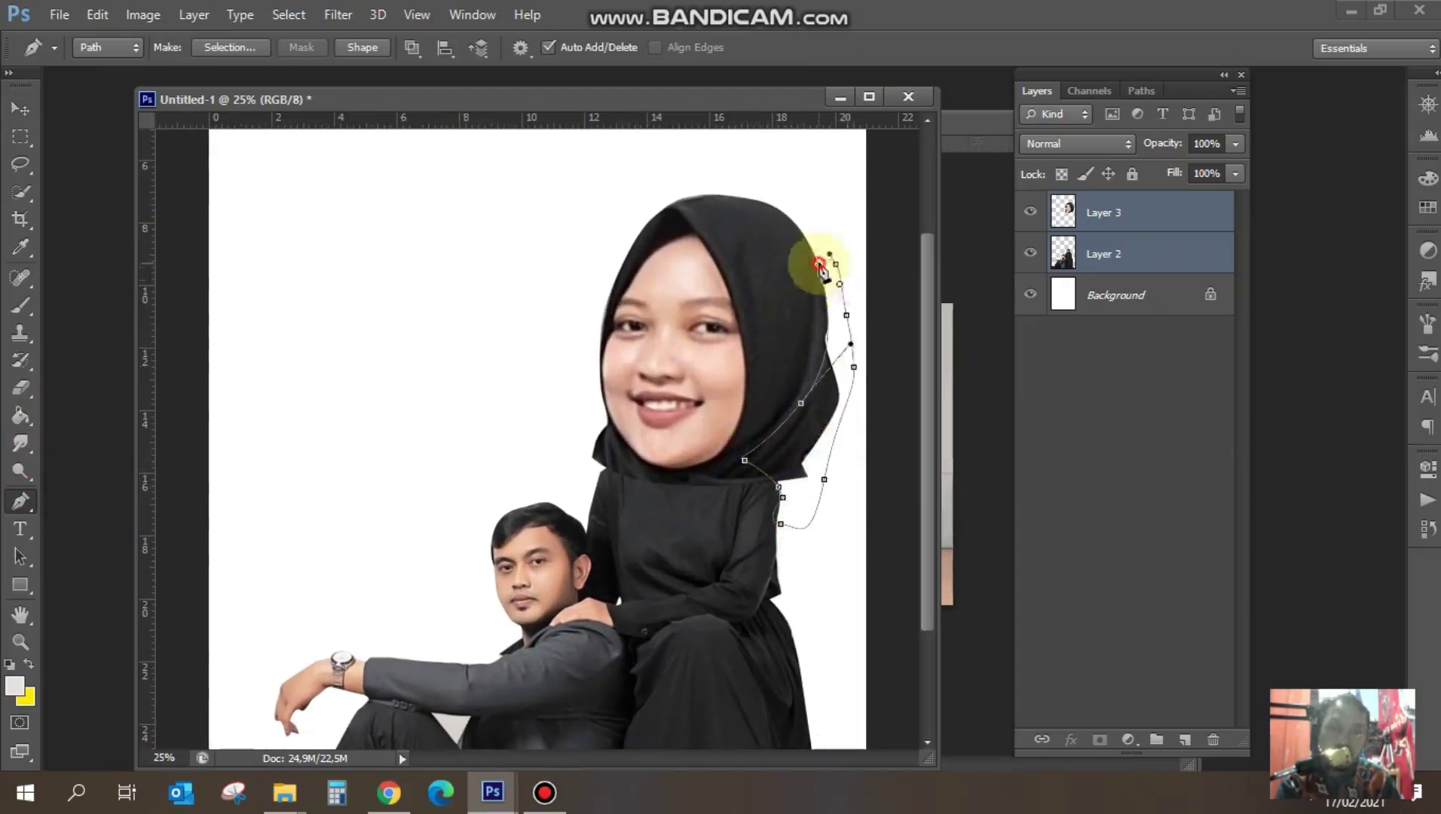
key(ctrl+Return)
key(v)
drag(756, 362, 761, 370)
key(ctrl+d)
- Nudge the woman's head into final position with the arrow keys
key(p)
key(ctrl+z)
key(ctrl+plus)
key(ctrl+d)
key(ctrl+minus)
key(v)
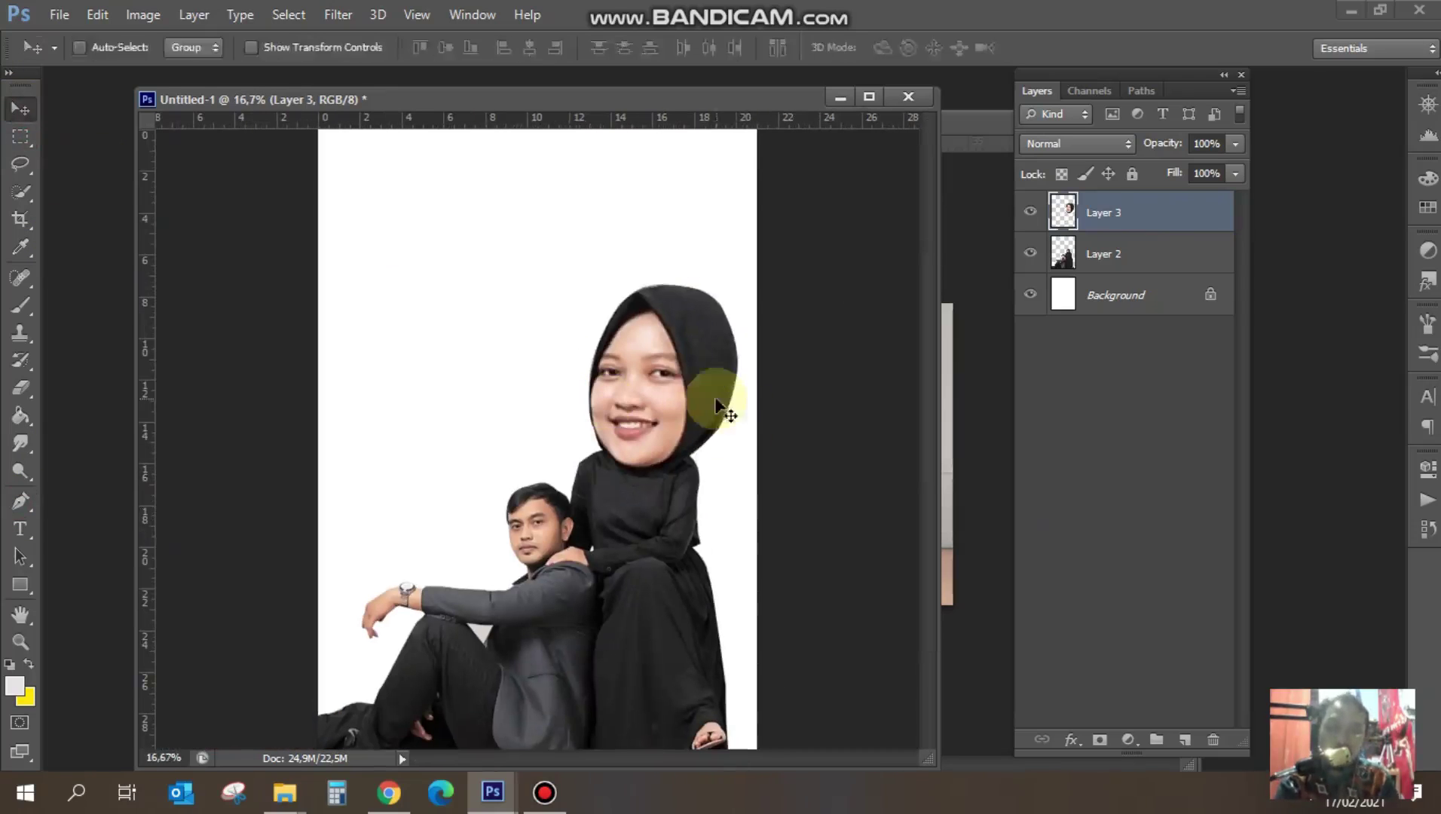
key(ctrl+t)
key(Return)
key(Right)
key(Right)
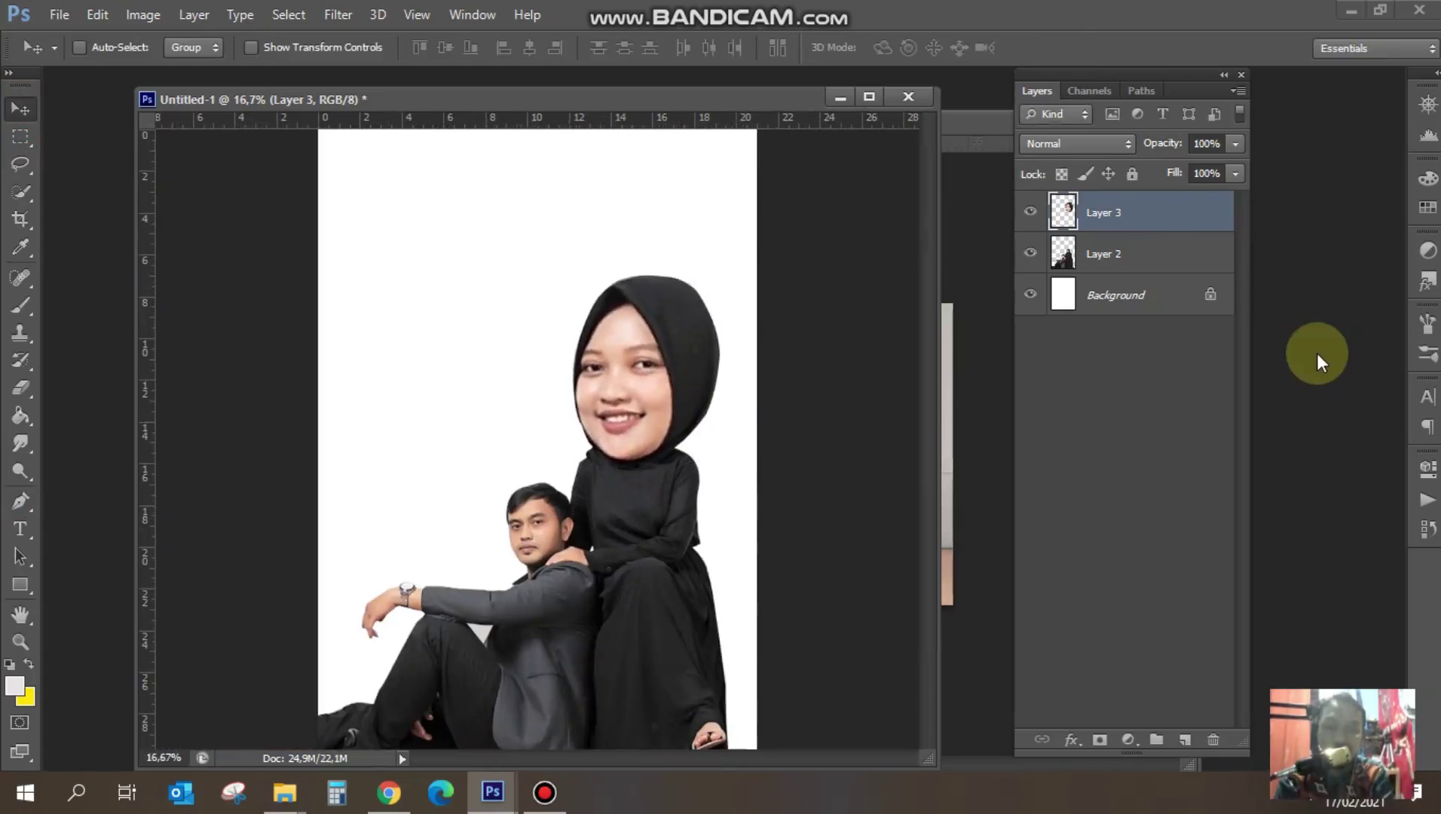
key(Down)
key(Down)
key(Left)
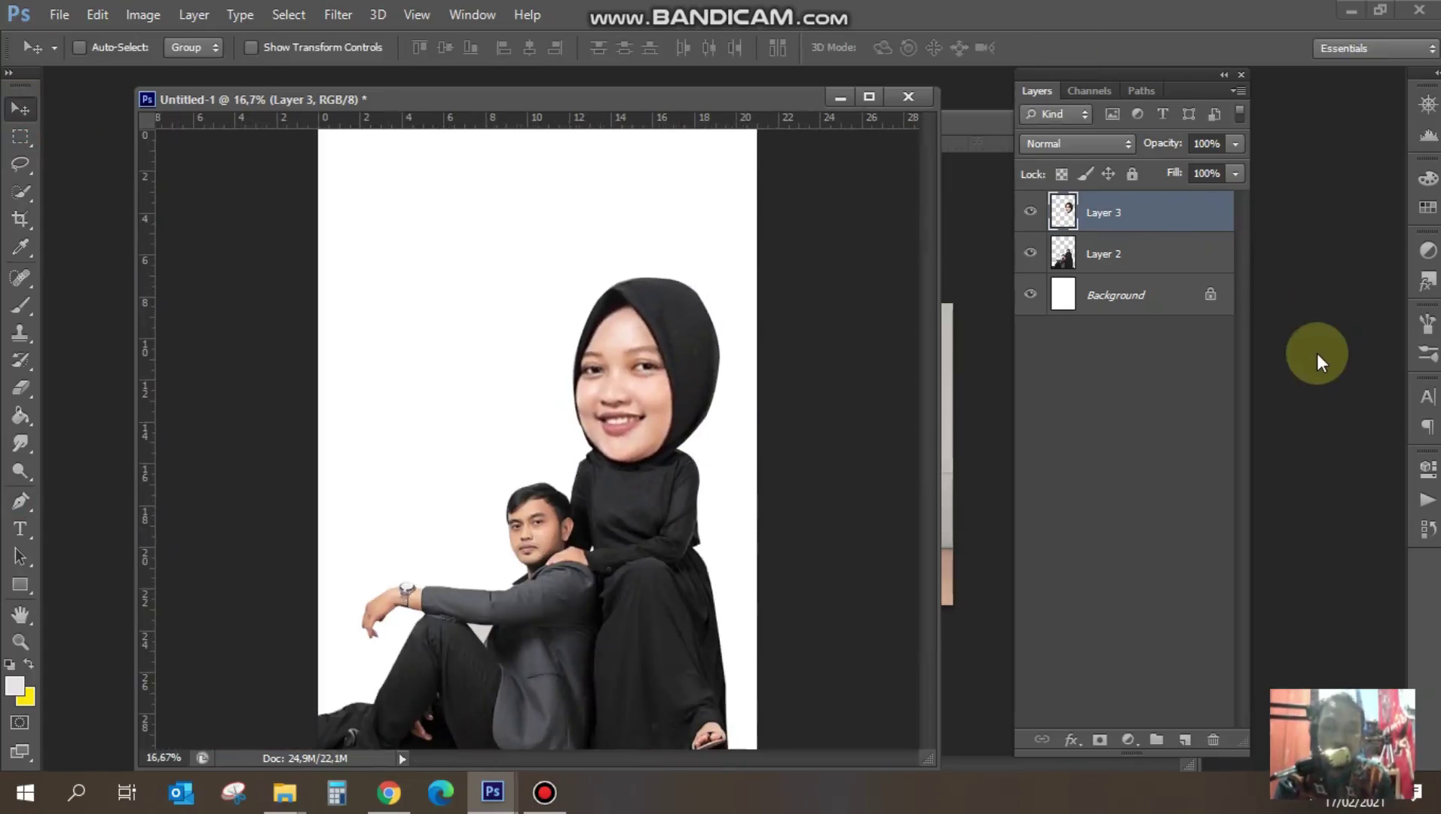
- Trace the man's head on Layer 2 with the Pen tool
click(1194, 260)
key(p)
key(ctrl+plus)
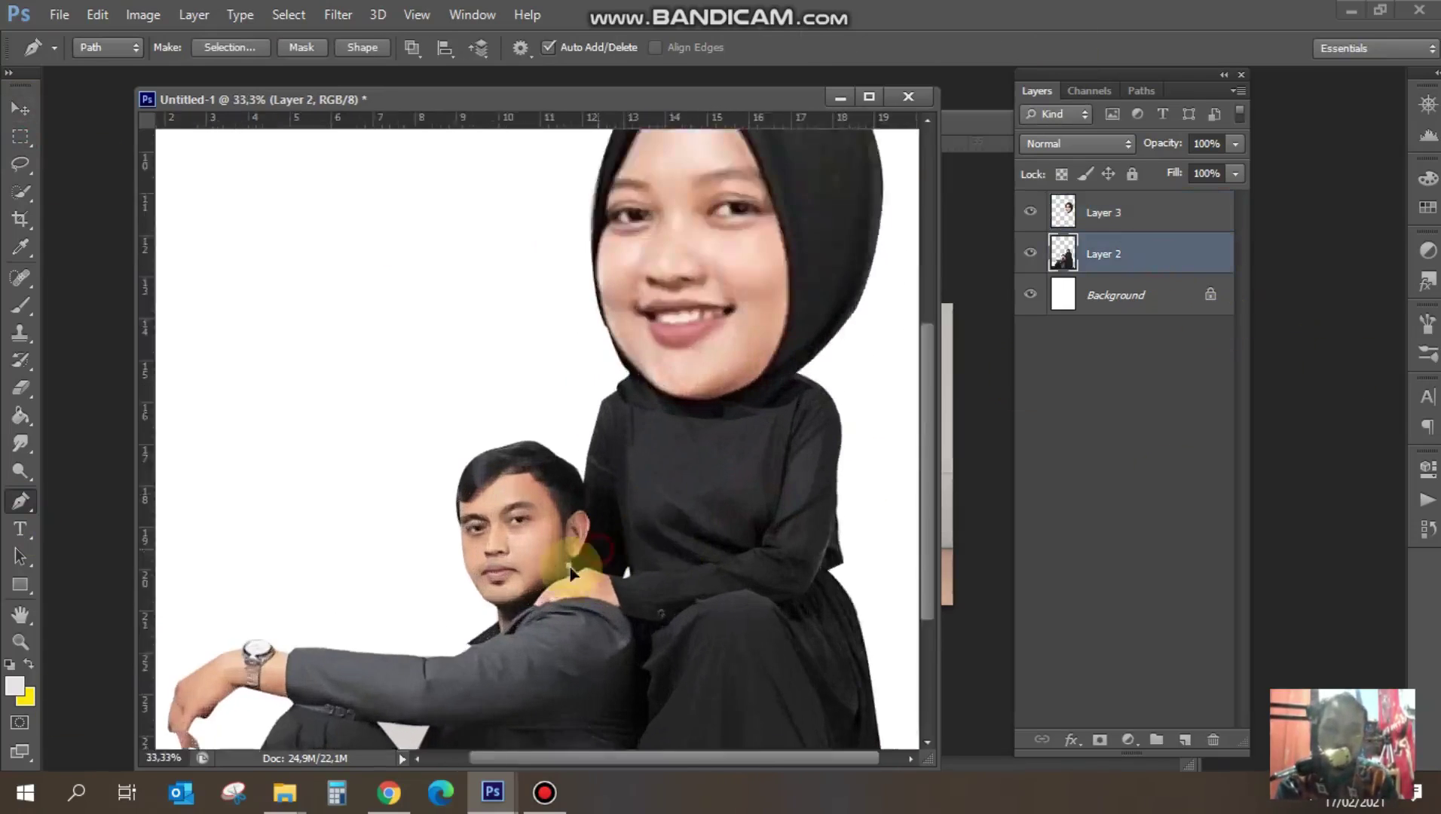
click(694, 391)
click(664, 324)
click(622, 299)
click(532, 253)
click(449, 283)
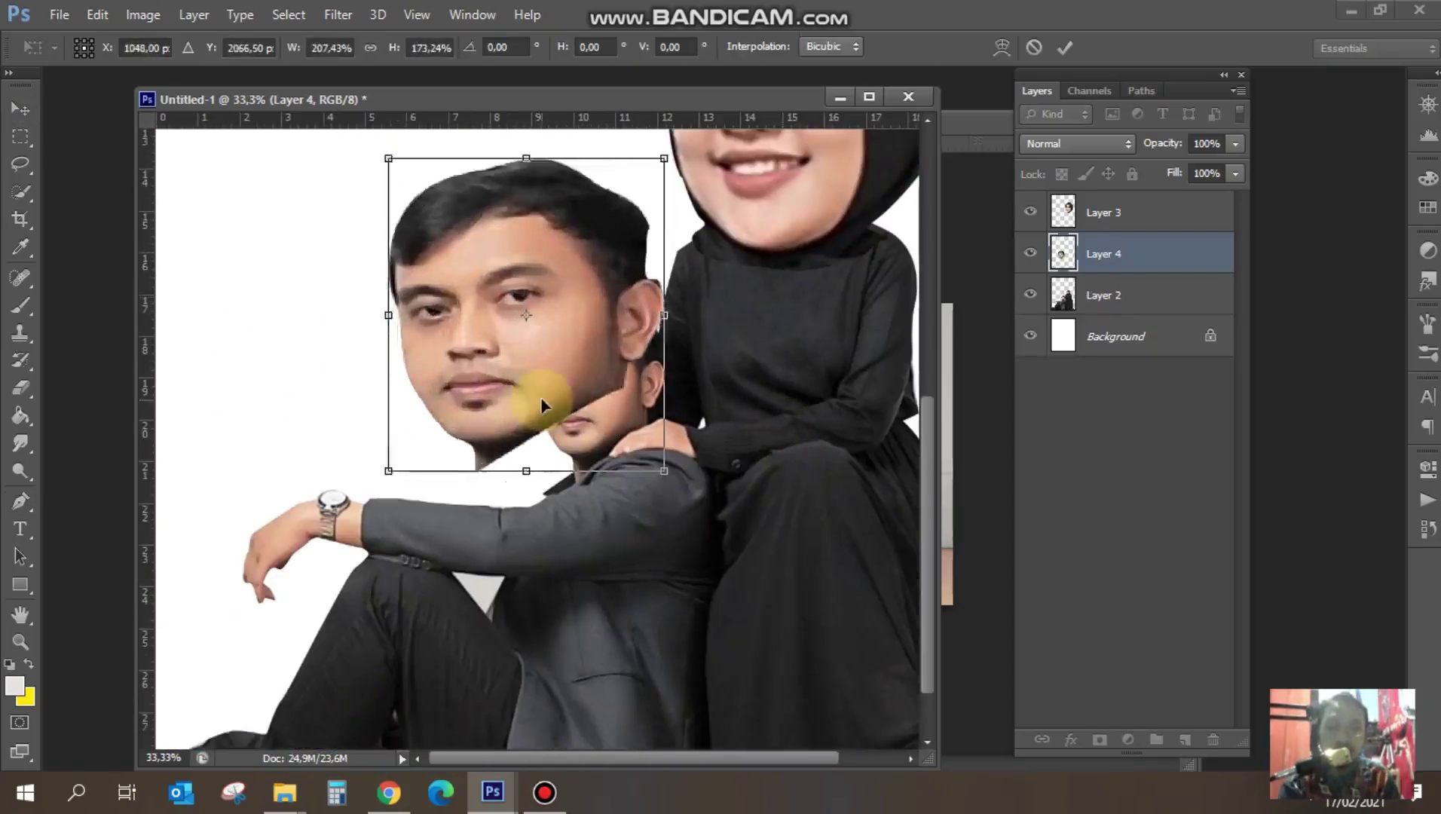
- Enlarge the man's head copy to about 246%, tilt it 17 degrees onto his shoulders
key(ctrl+minus)
mouse_move(439, 418)
mouse_down()
mouse_move(386, 348)
mouse_move(388, 400)
mouse_up()
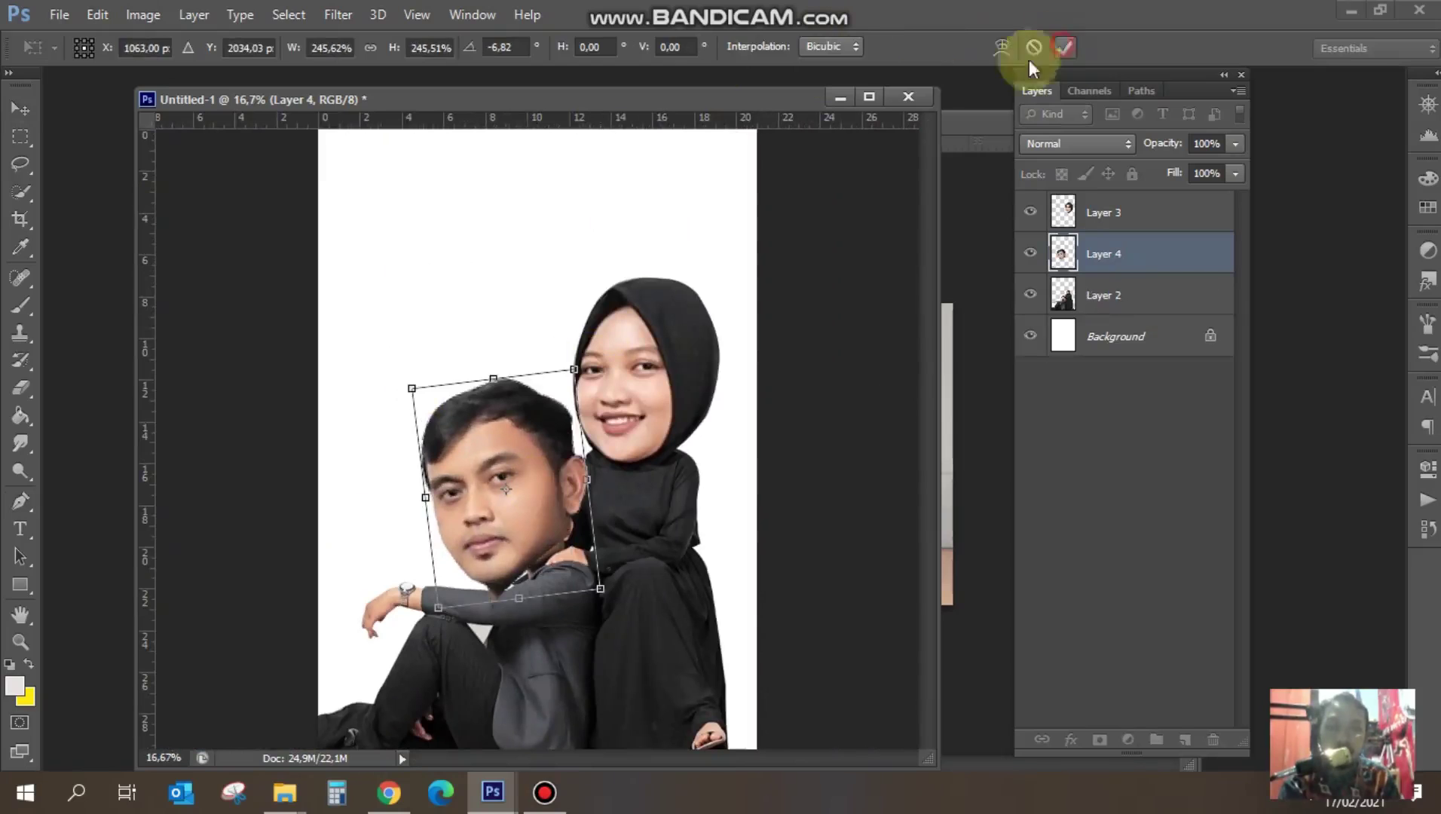
click(1064, 46)
click(535, 549)
mouse_move(532, 519)
mouse_down()
mouse_move(535, 549)
mouse_move(531, 508)
mouse_move(531, 523)
mouse_up()
key(ctrl+t)
mouse_move(733, 344)
mouse_down()
mouse_move(760, 433)
mouse_move(749, 425)
mouse_up()
mouse_move(547, 411)
mouse_down()
mouse_move(554, 396)
mouse_move(544, 409)
mouse_move(566, 417)
mouse_up()
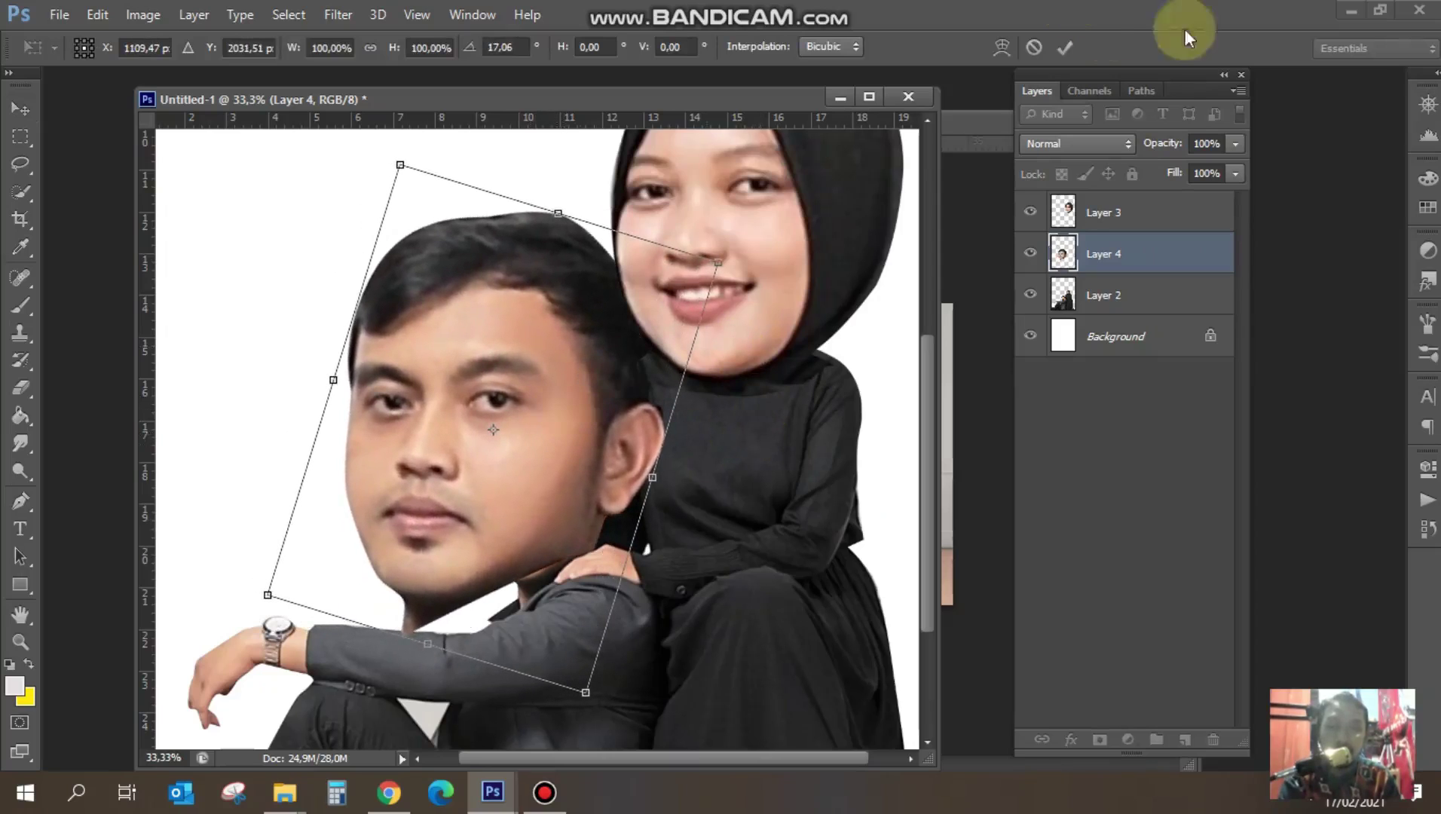
click(1063, 48)
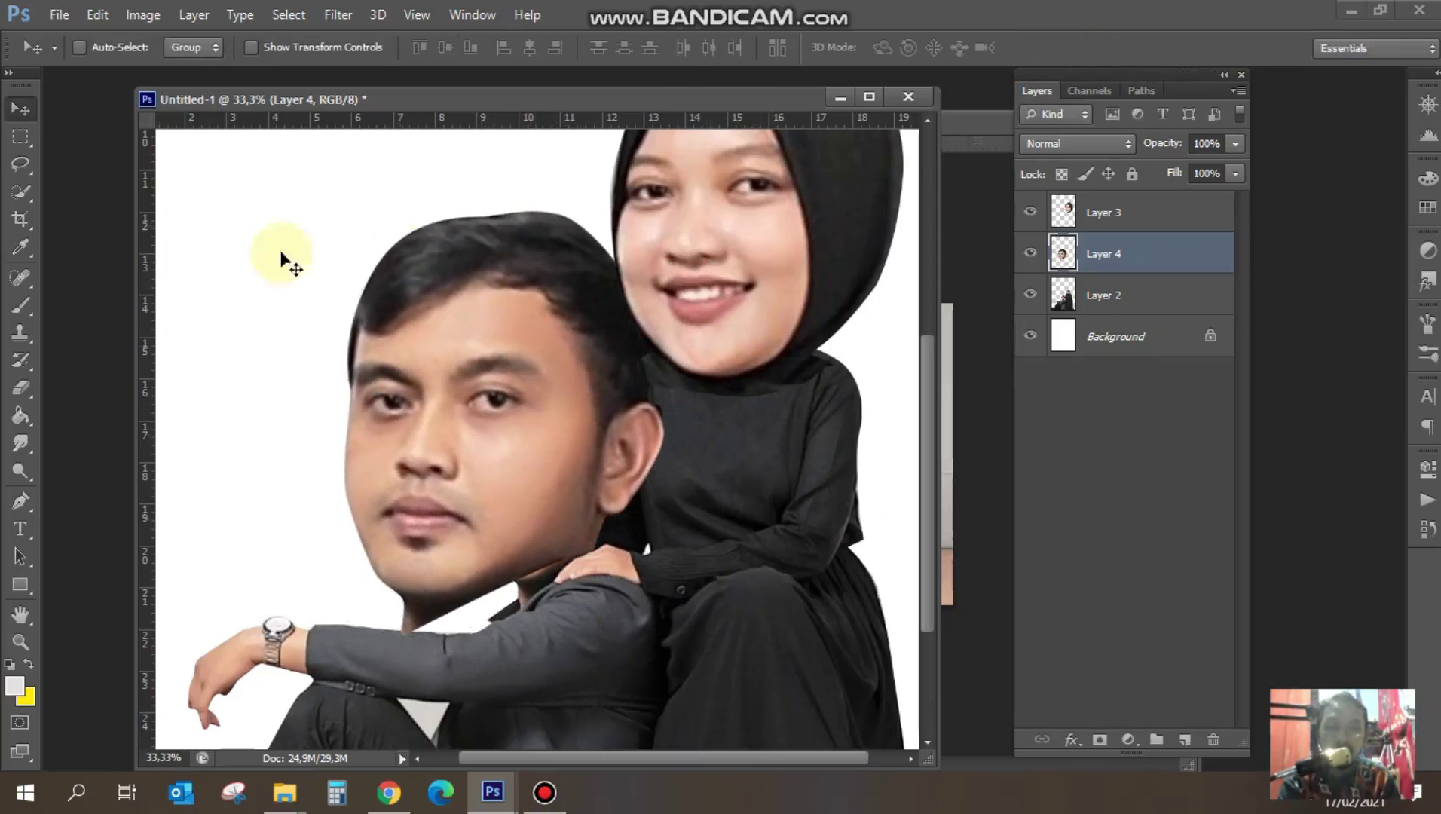
- Trace and delete the excess below the man's chin to round his jawline
click(33, 499)
scroll(412, 573, up, 1)
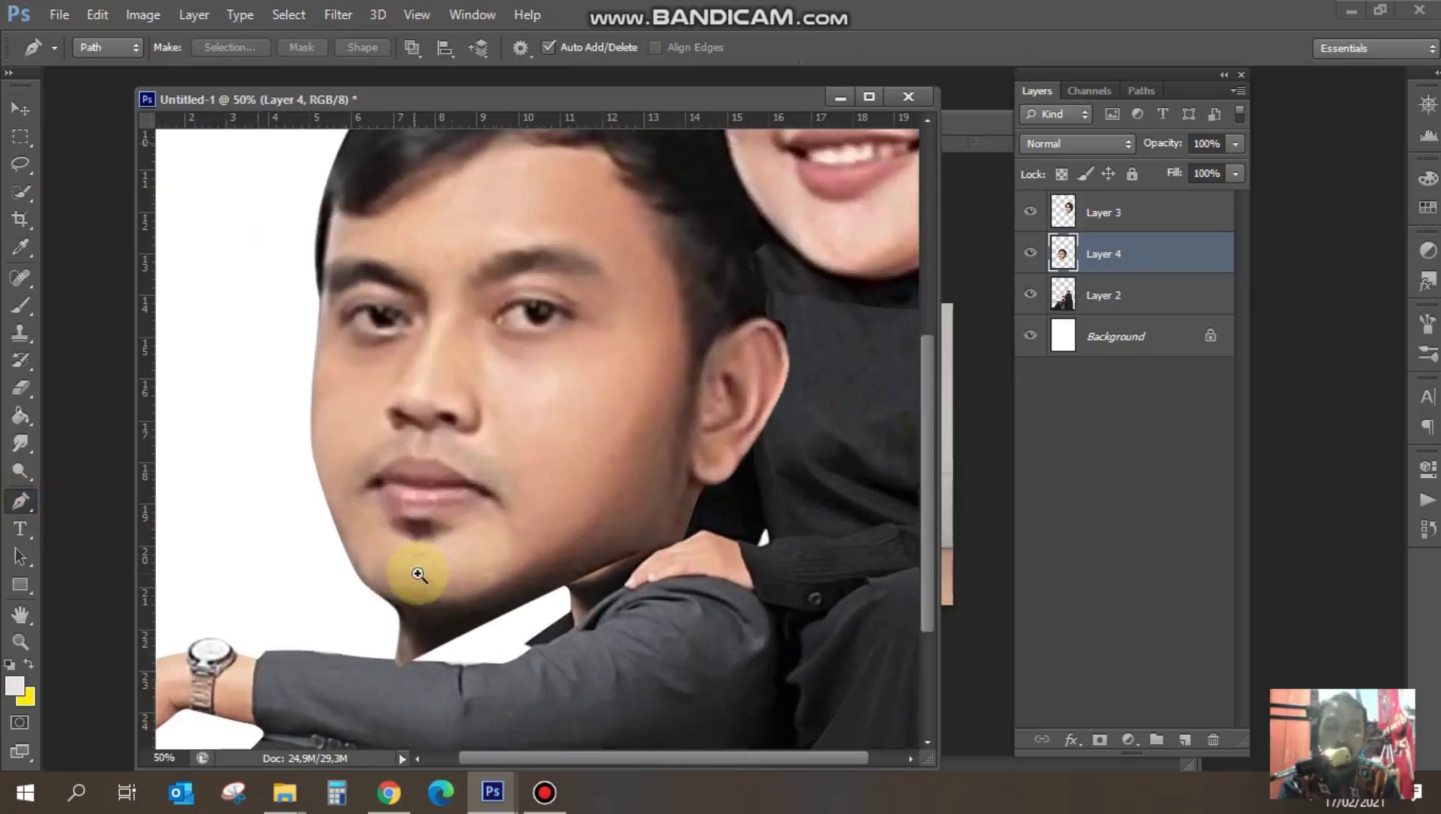
scroll(412, 452, down, 2)
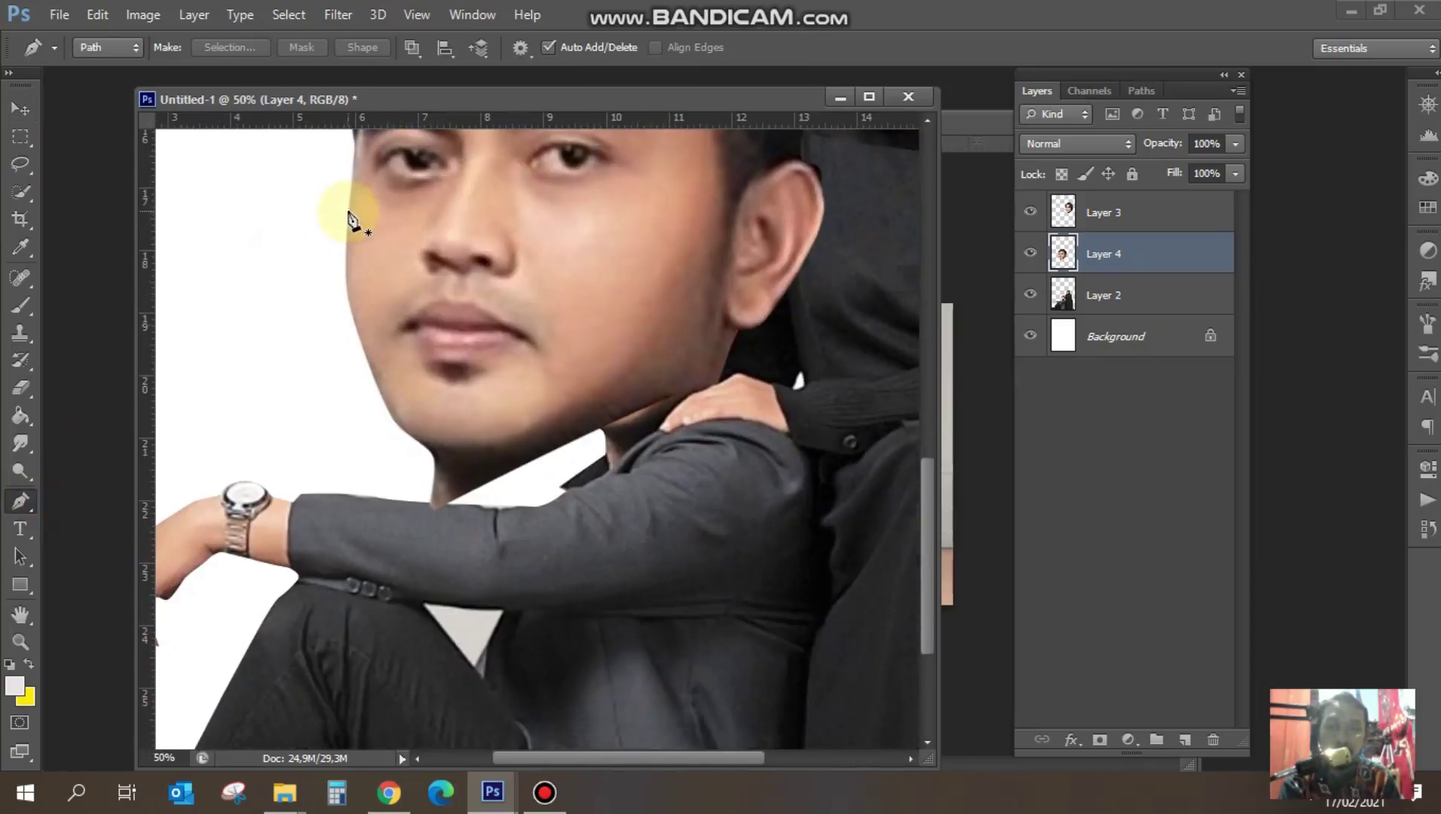
click(347, 221)
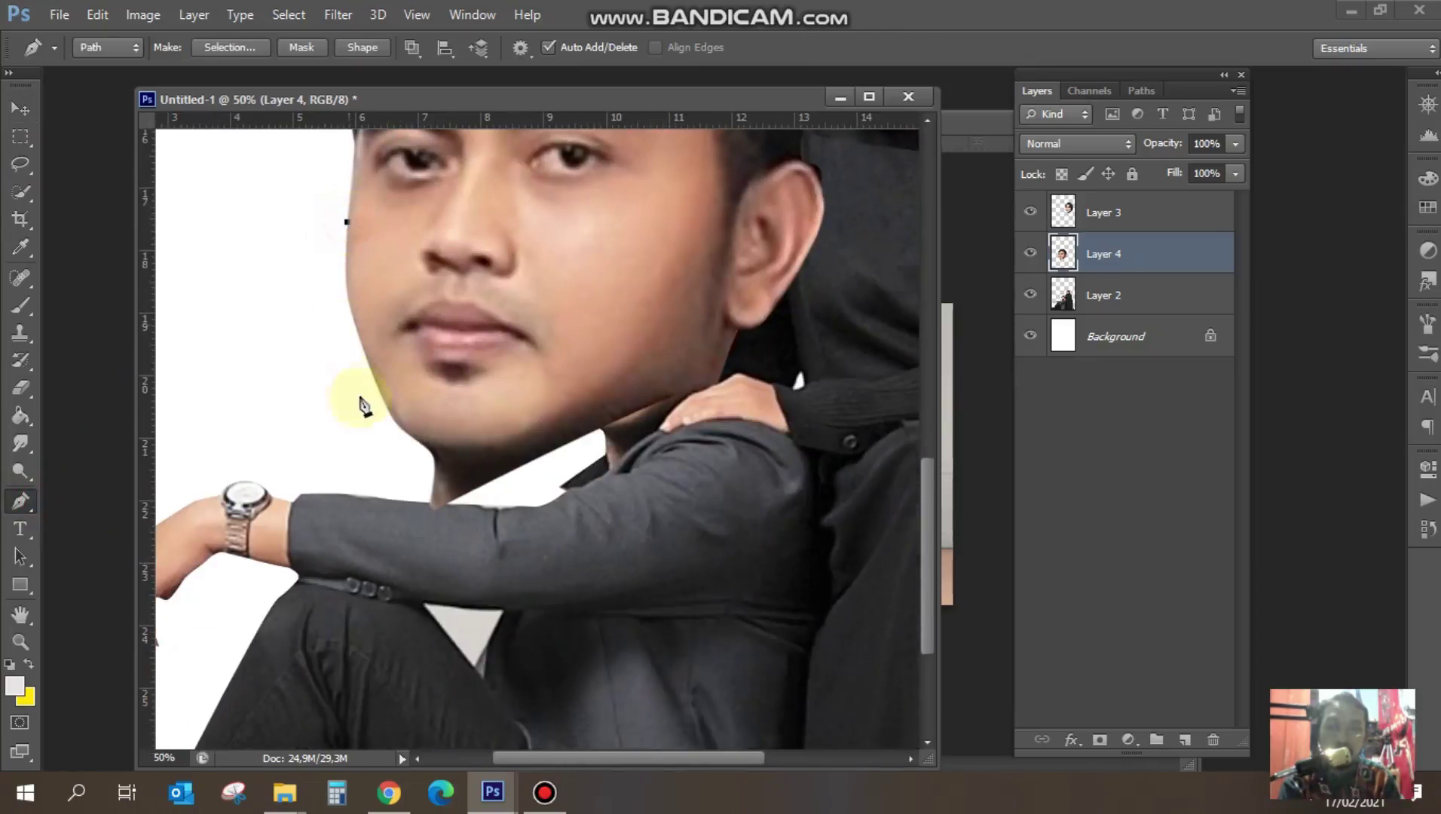
drag(369, 368, 418, 457)
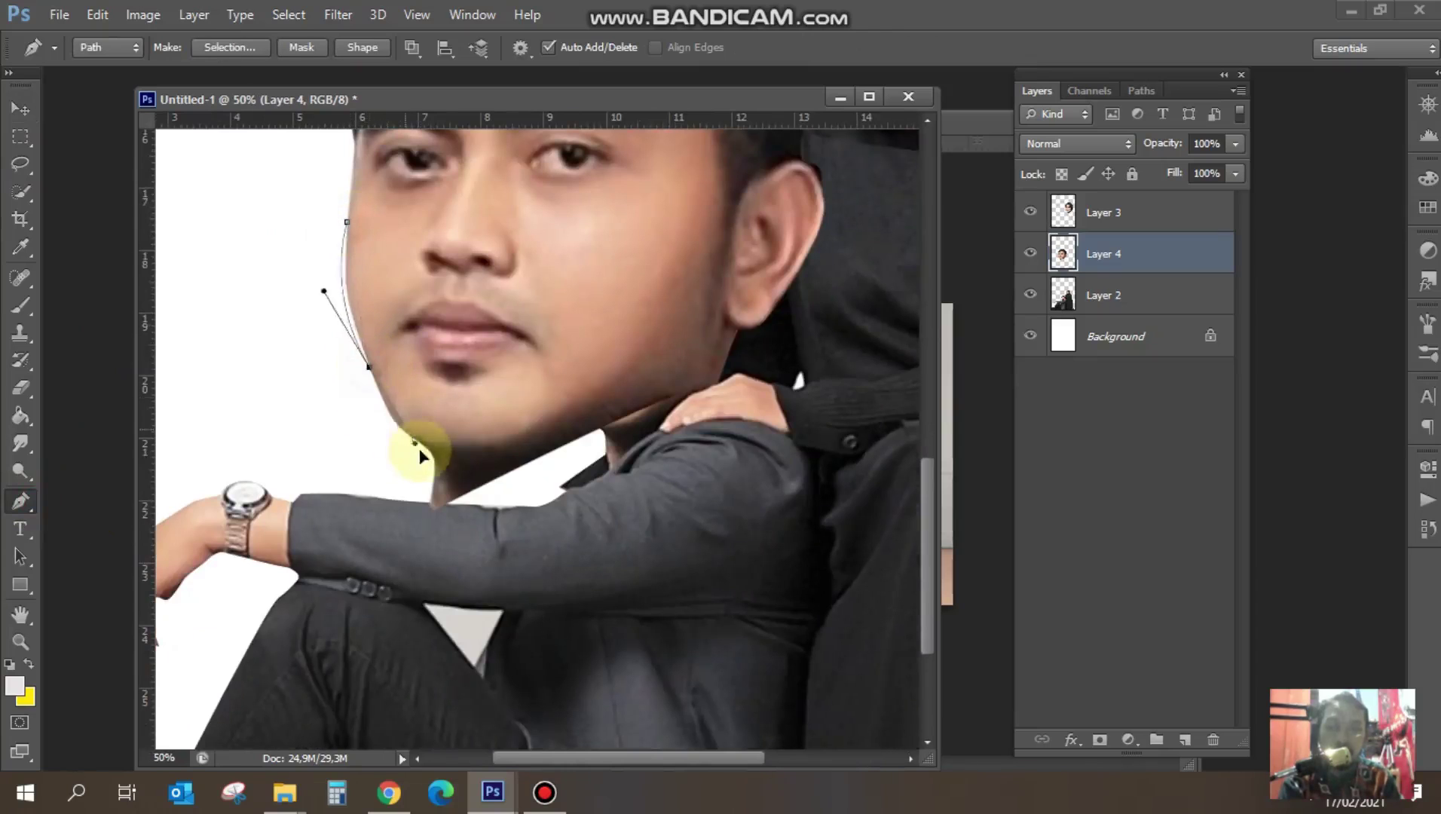
click(434, 452)
click(534, 456)
click(346, 223)
key(ctrl+Return)
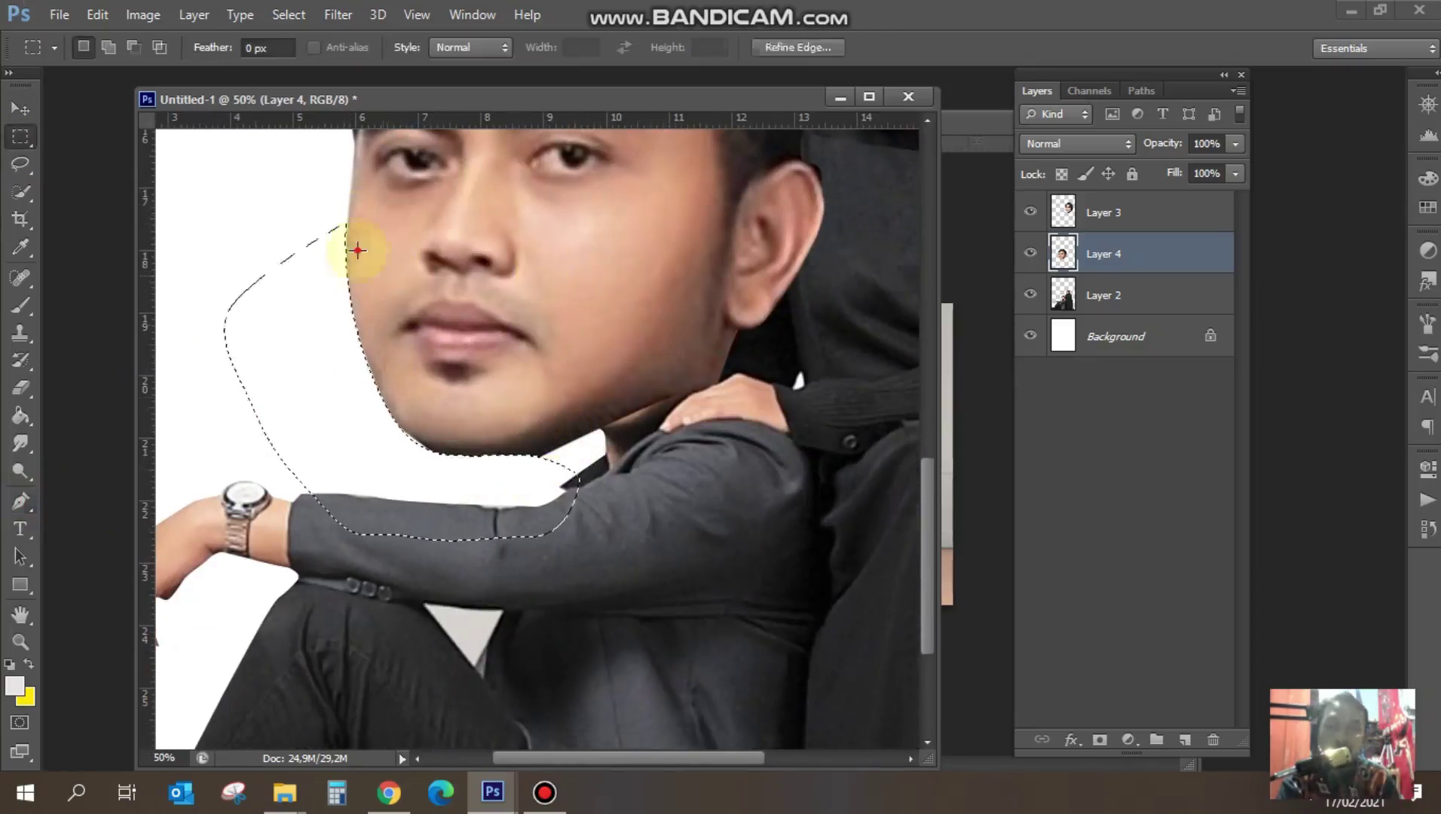
key(Delete)
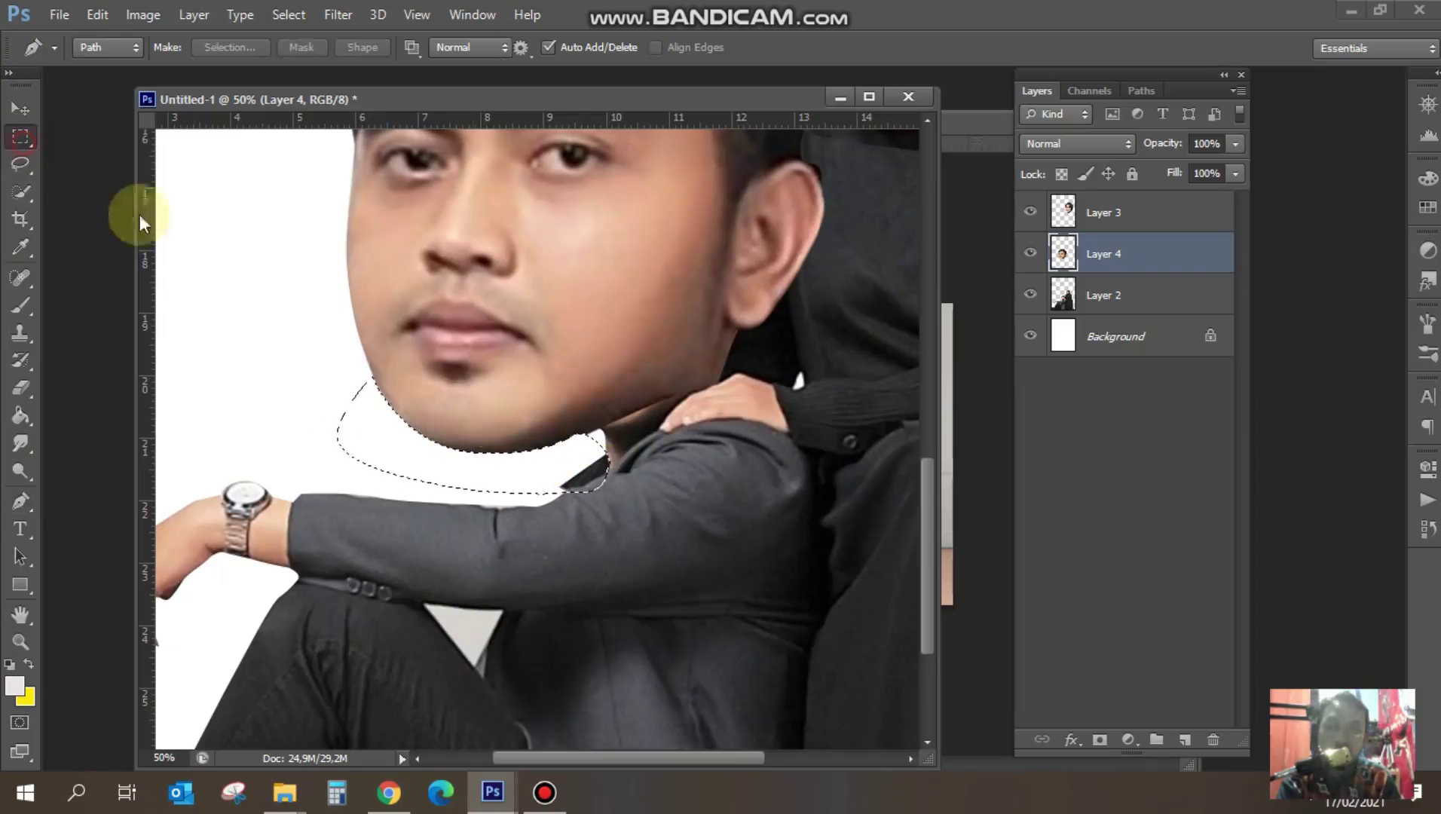
- Zoom in to 50% on the man's chin and neck with the Pen tool ready
key(m)
click(199, 235)
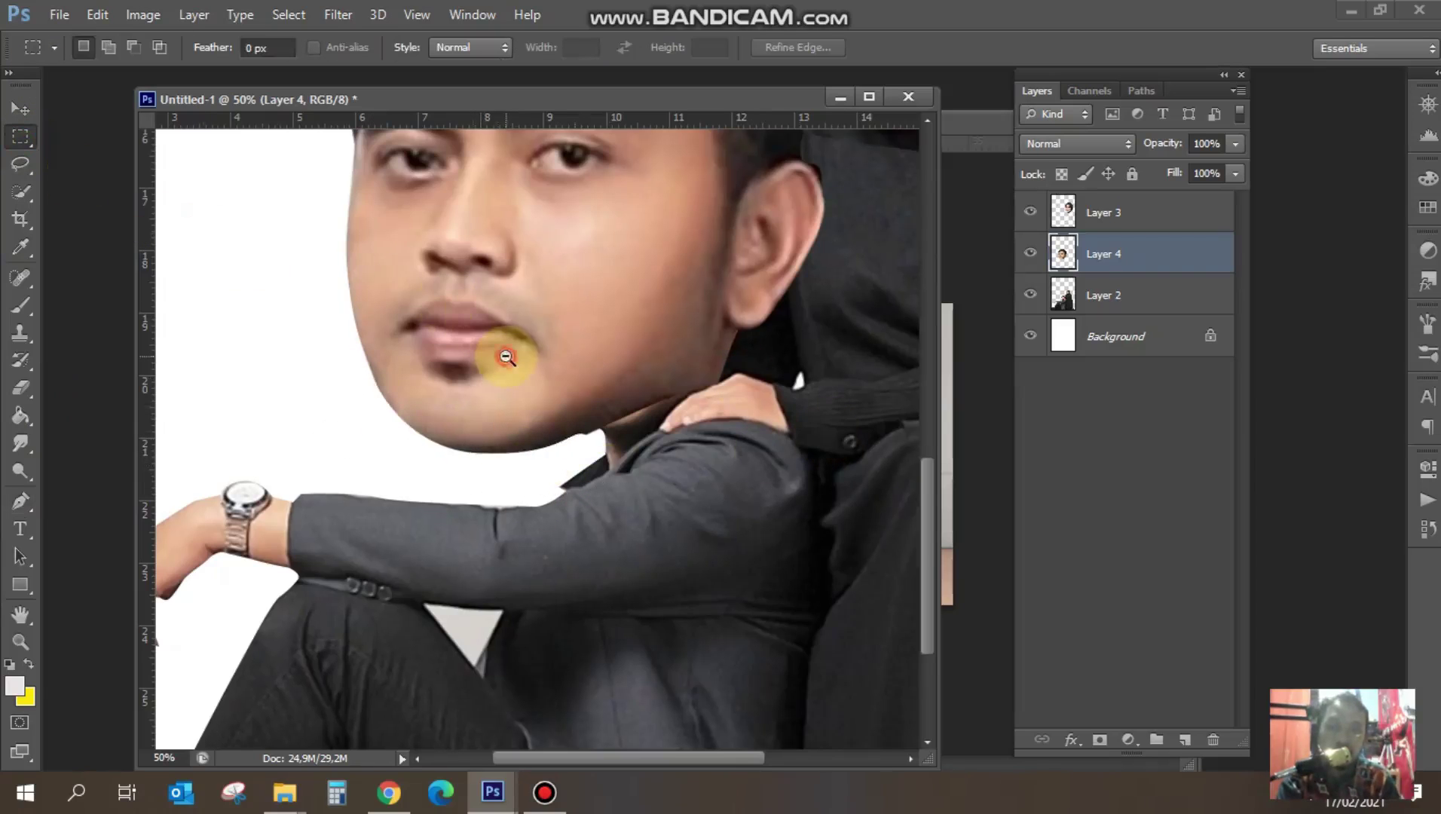
alt+click(506, 357)
alt+click(504, 348)
click(466, 407)
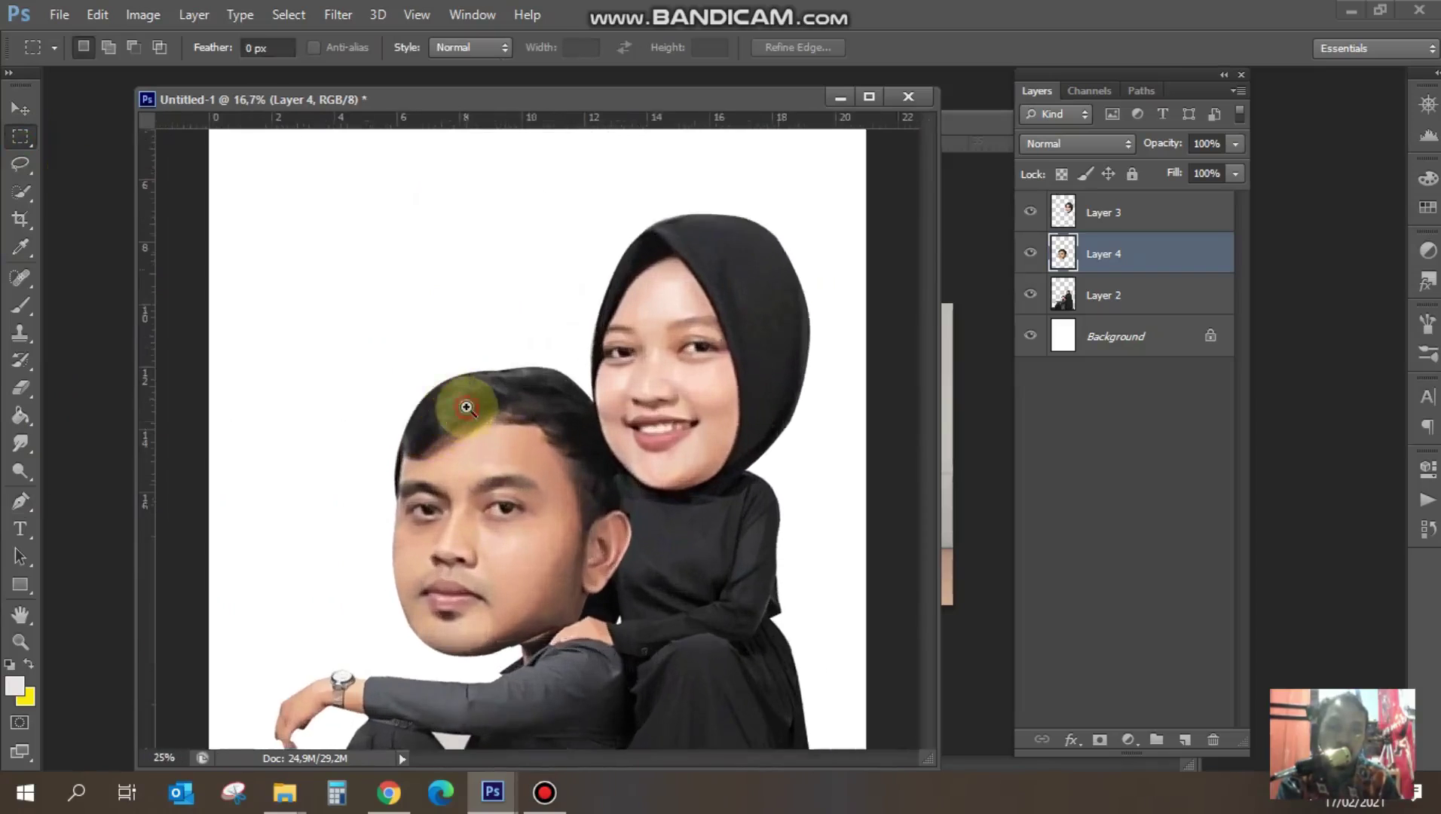
drag(482, 441, 499, 322)
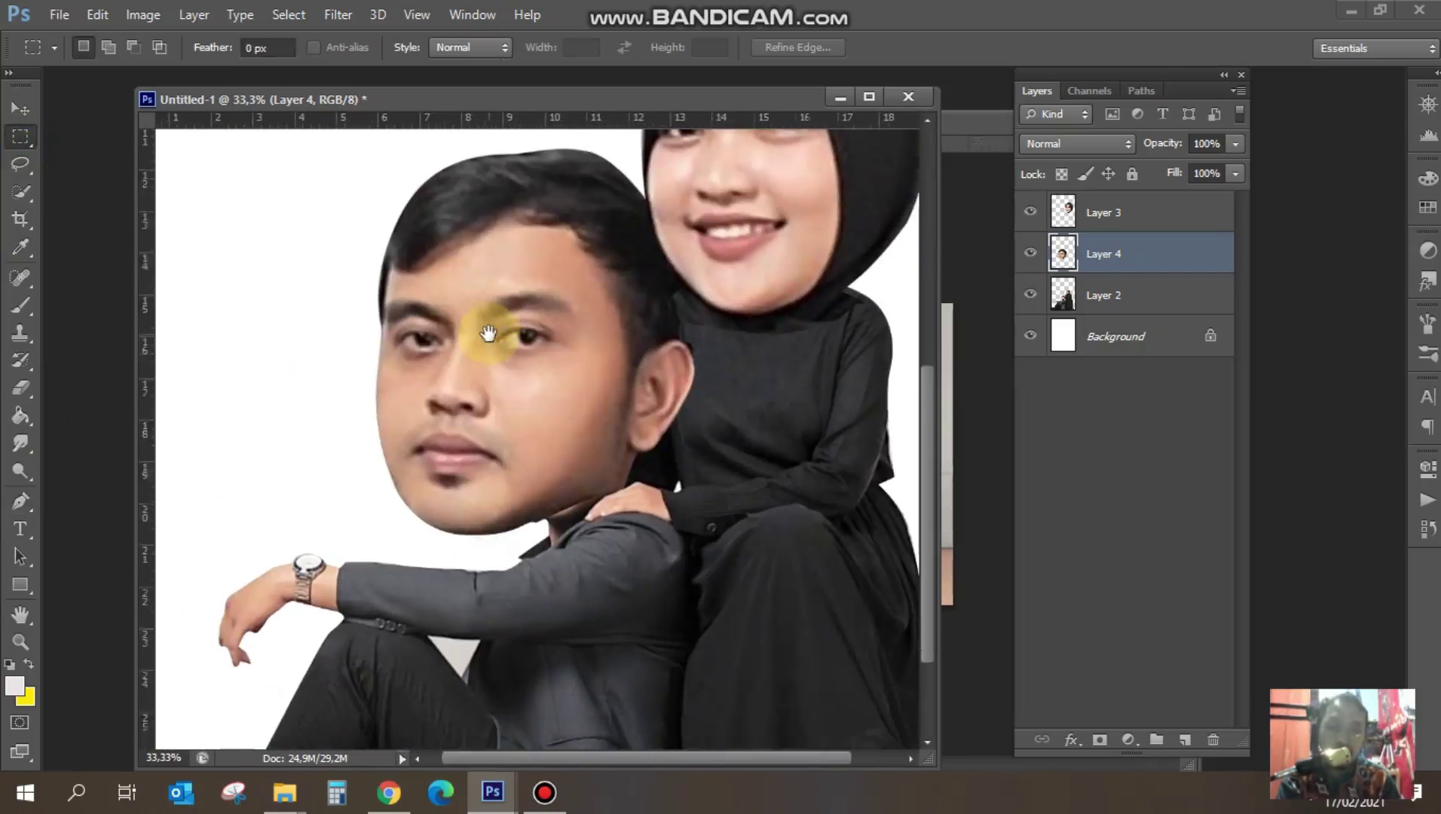
click(19, 504)
scroll(514, 586, up, 1)
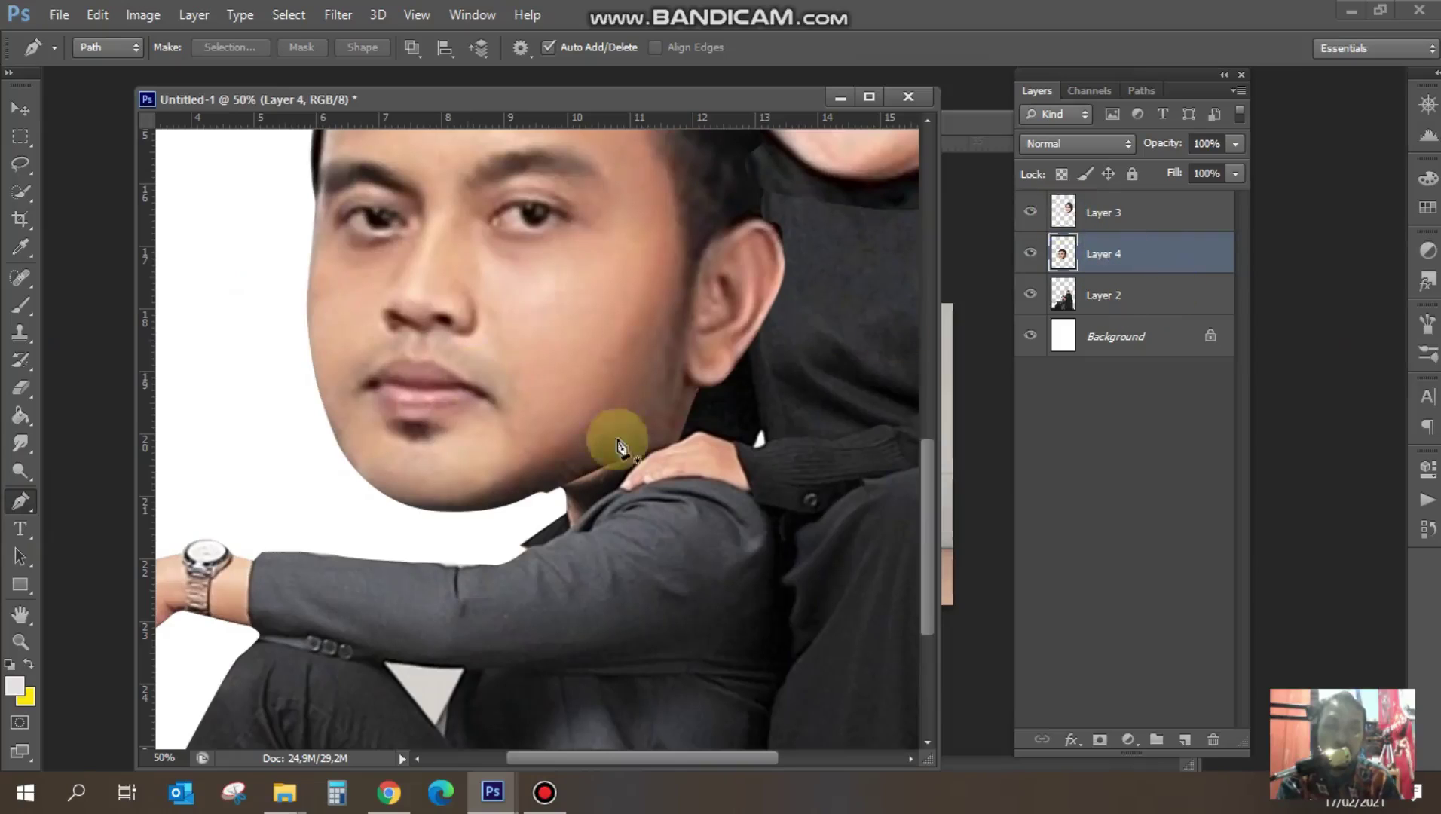
- Trace a closed Pen path around the neck gap beneath the man's jaw
click(524, 490)
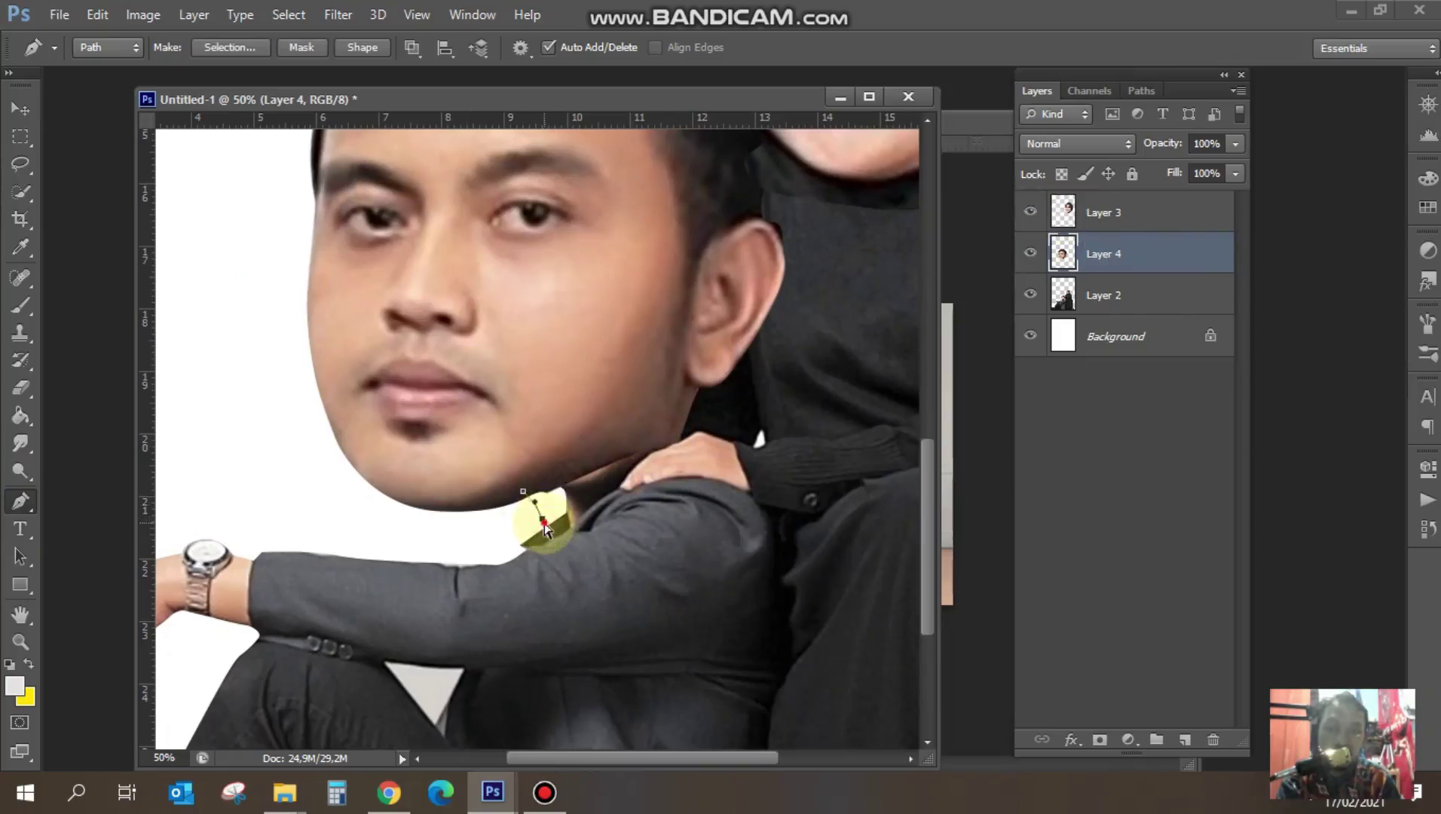
click(465, 512)
click(612, 500)
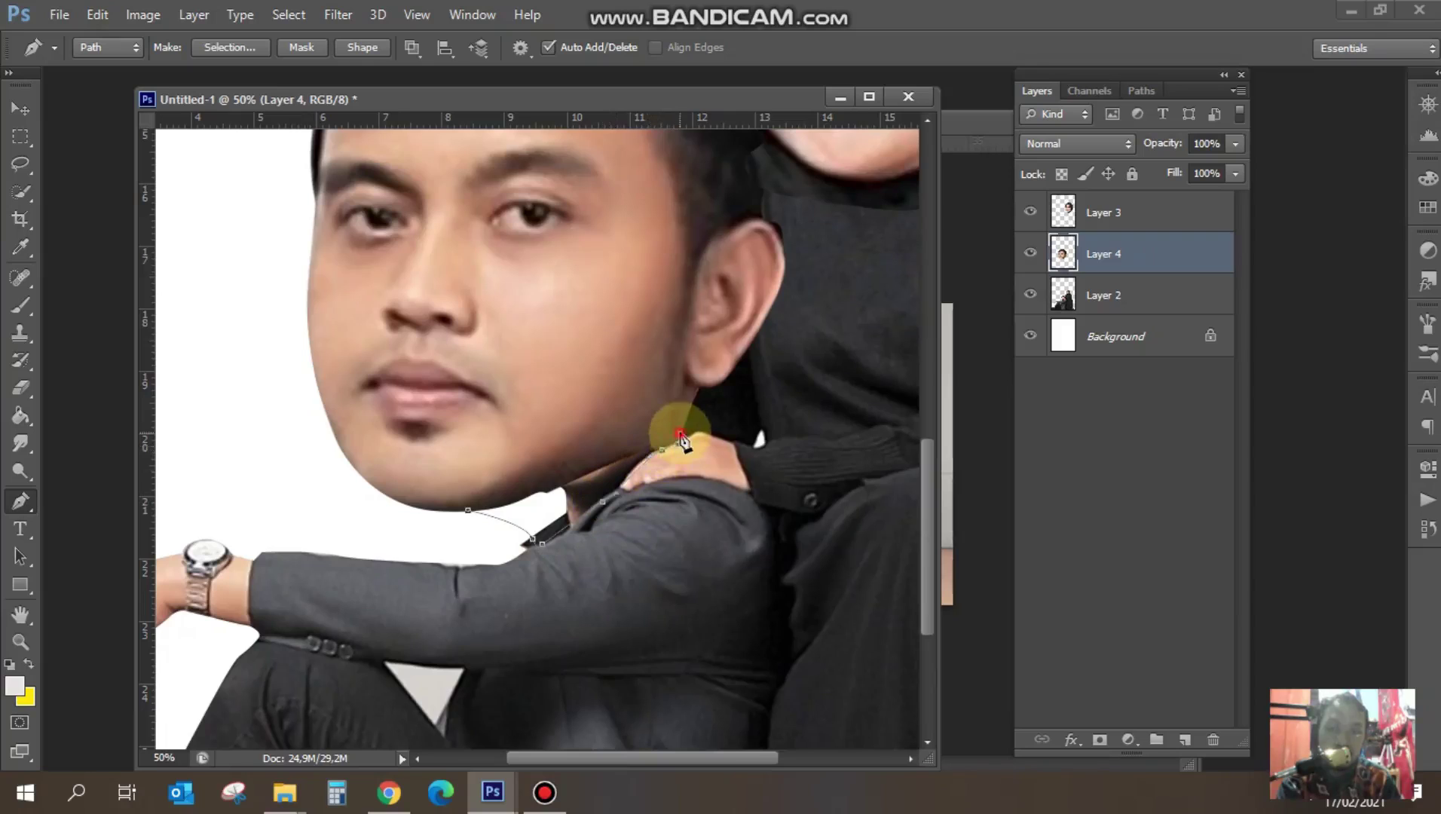
drag(626, 427, 606, 427)
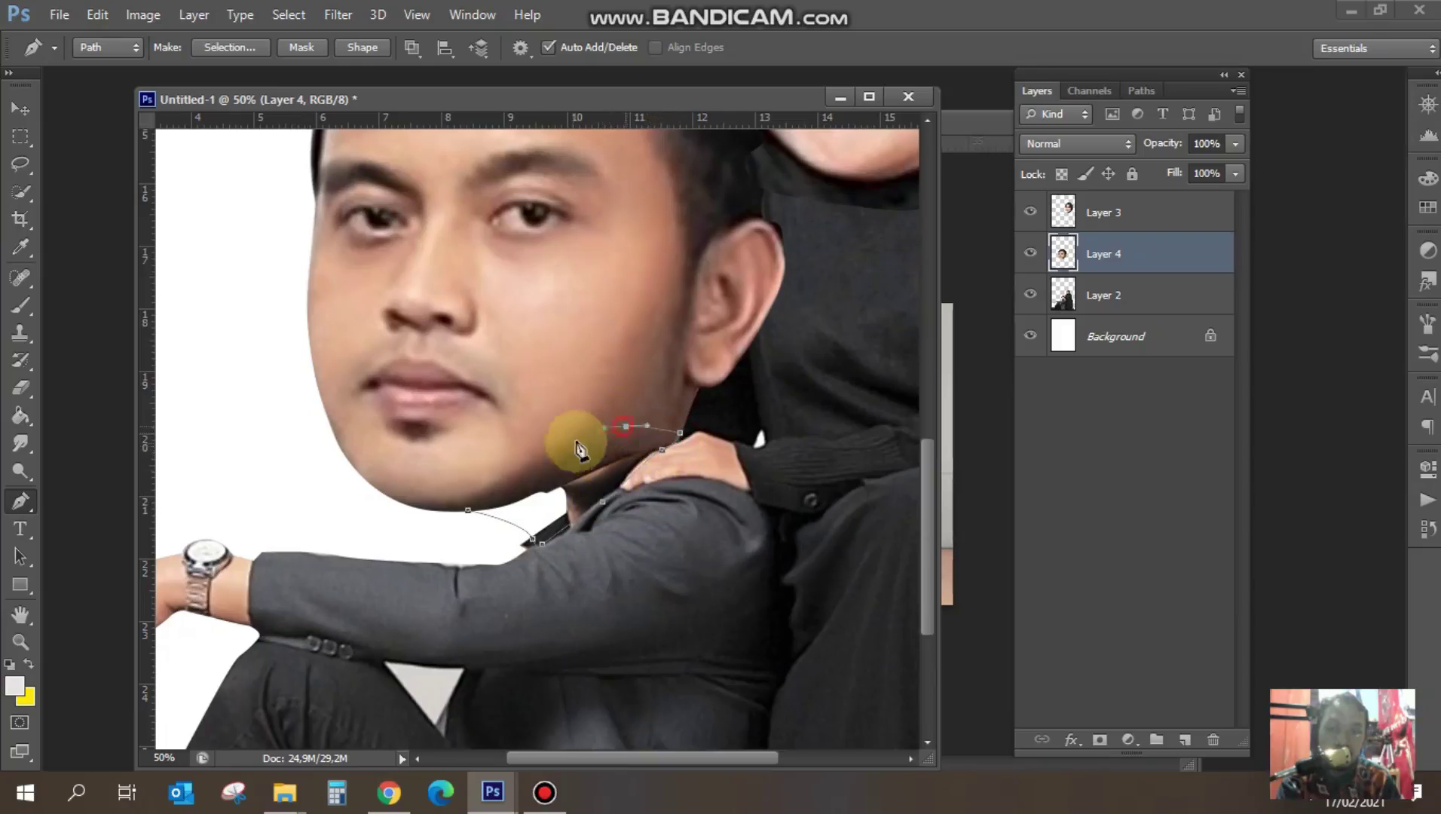
click(469, 513)
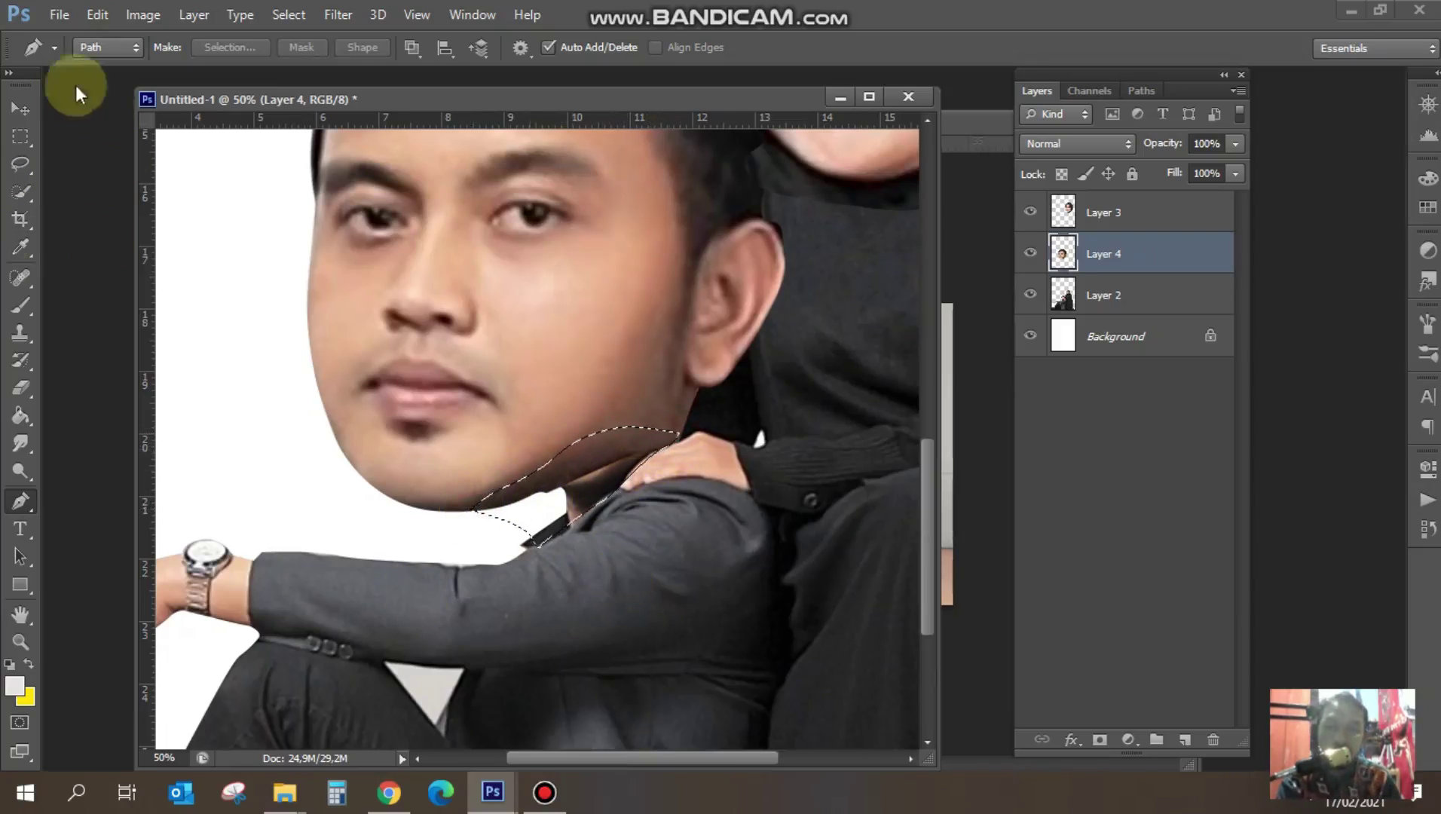
- With a 100 px Smudge brush, smear skin tone over the dark strip and white patch in the neck
click(16, 449)
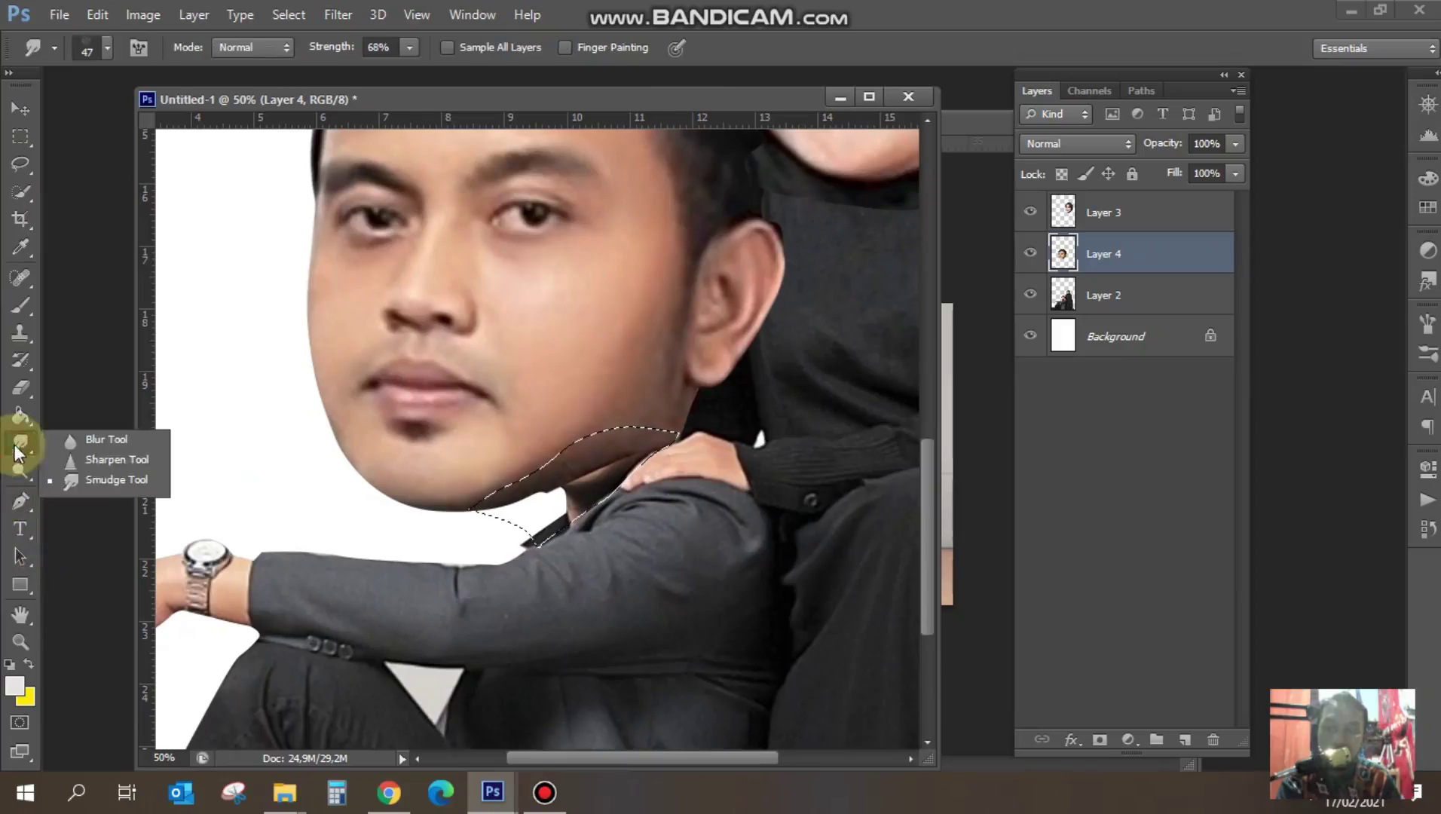
drag(590, 506, 651, 433)
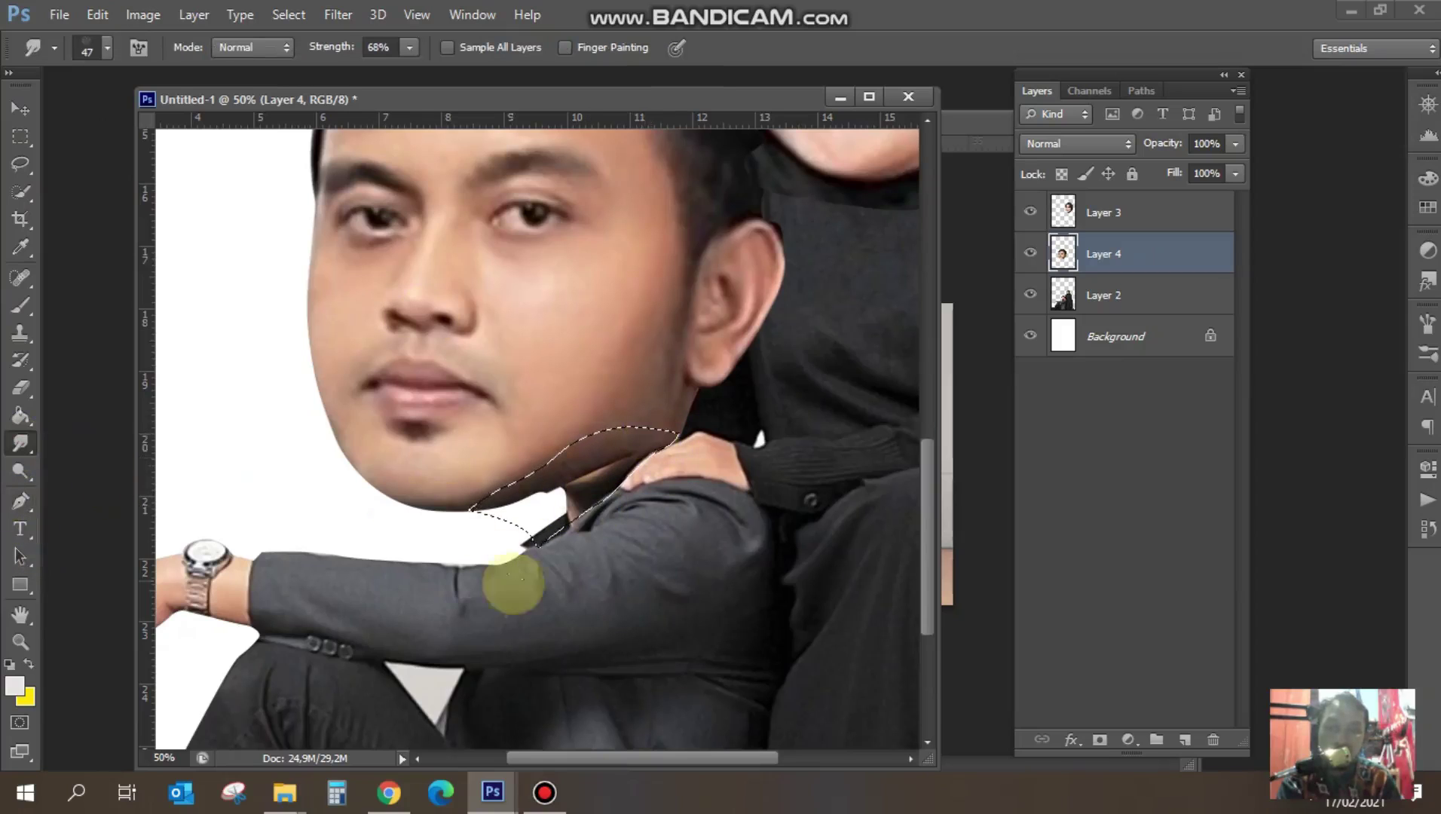
right_click(511, 544)
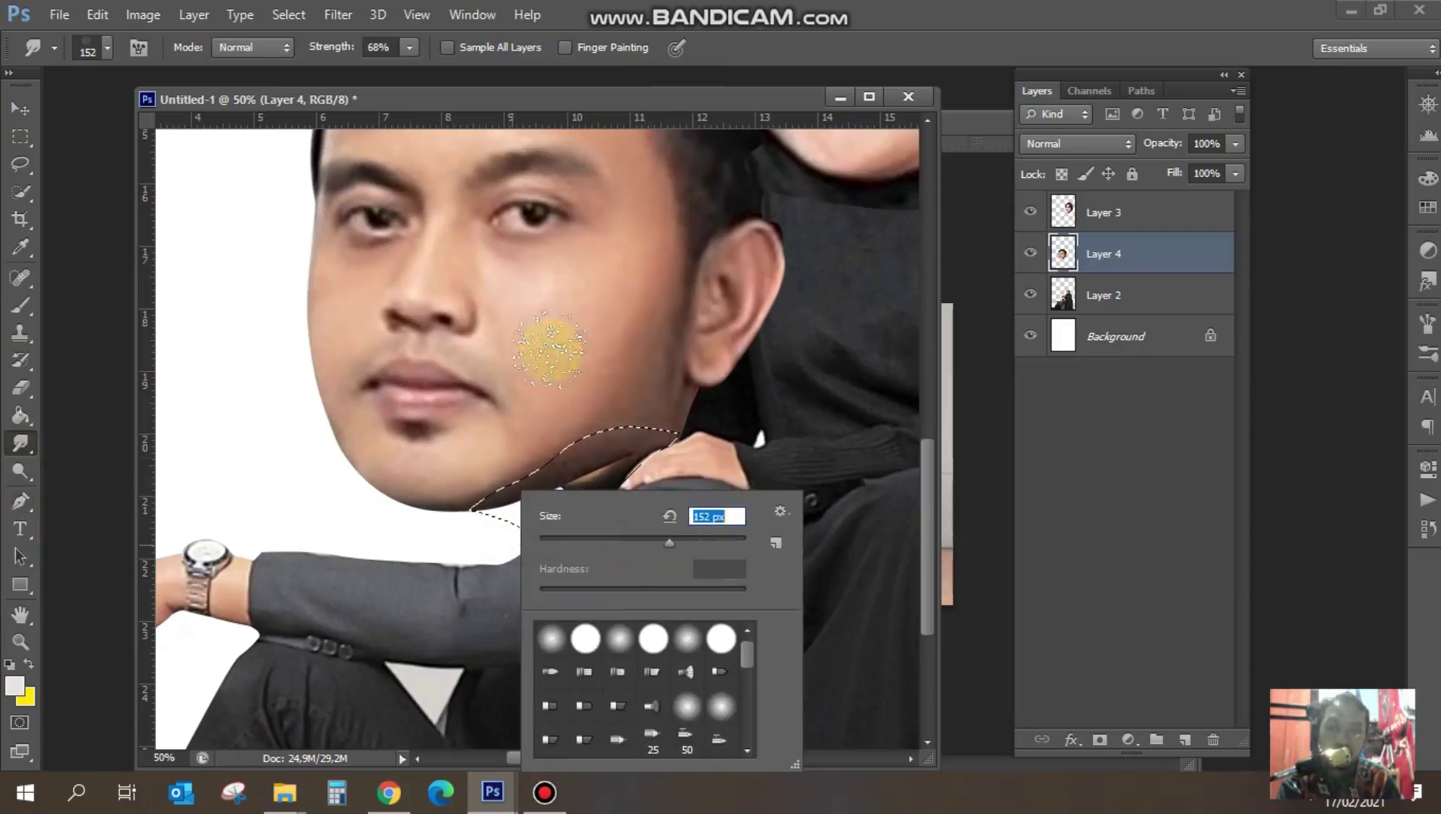
drag(747, 656, 745, 726)
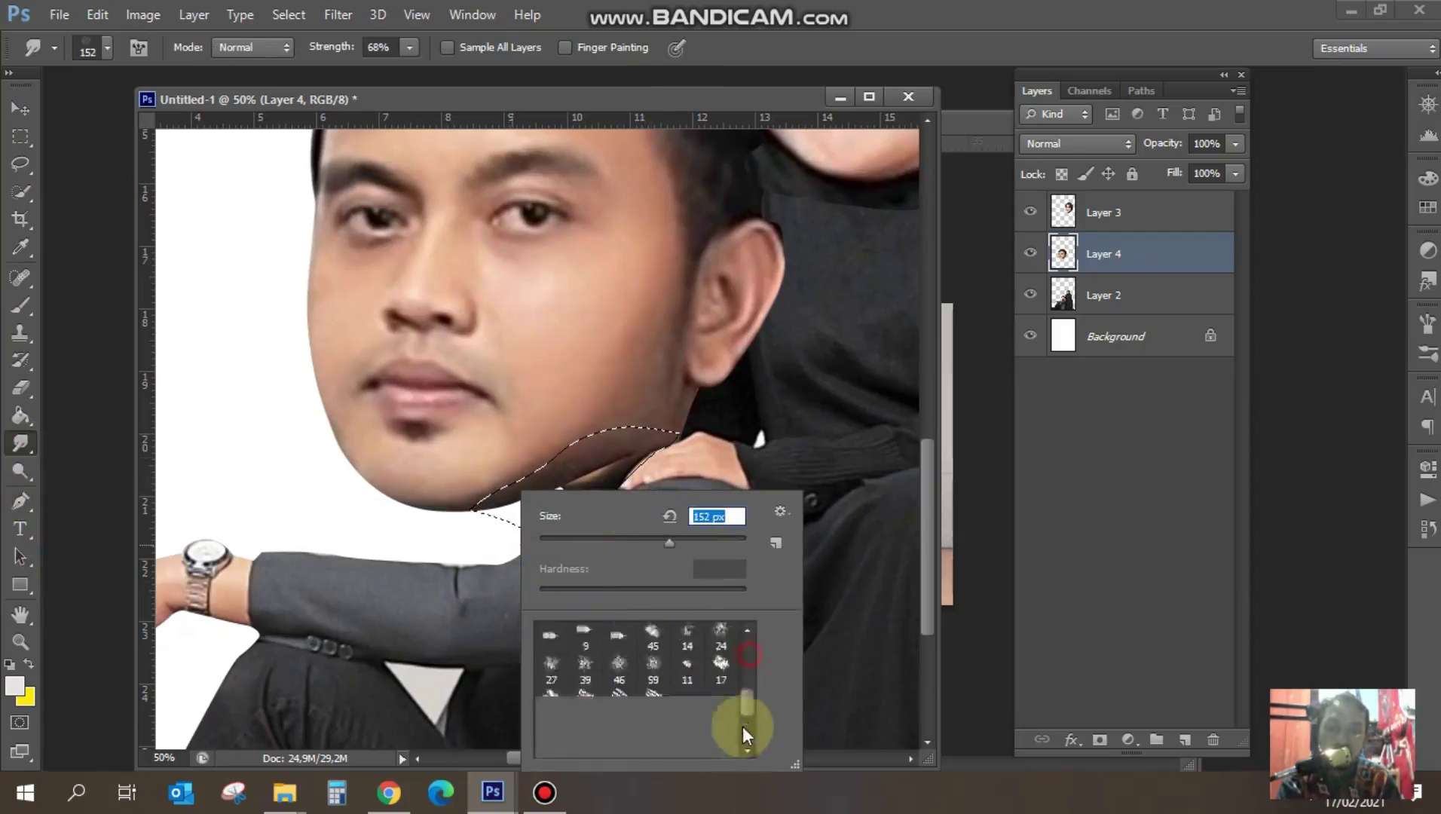
double_click(653, 748)
mouse_move(590, 435)
mouse_down()
mouse_move(598, 501)
mouse_move(523, 537)
mouse_move(641, 543)
mouse_move(628, 505)
mouse_move(512, 497)
mouse_up()
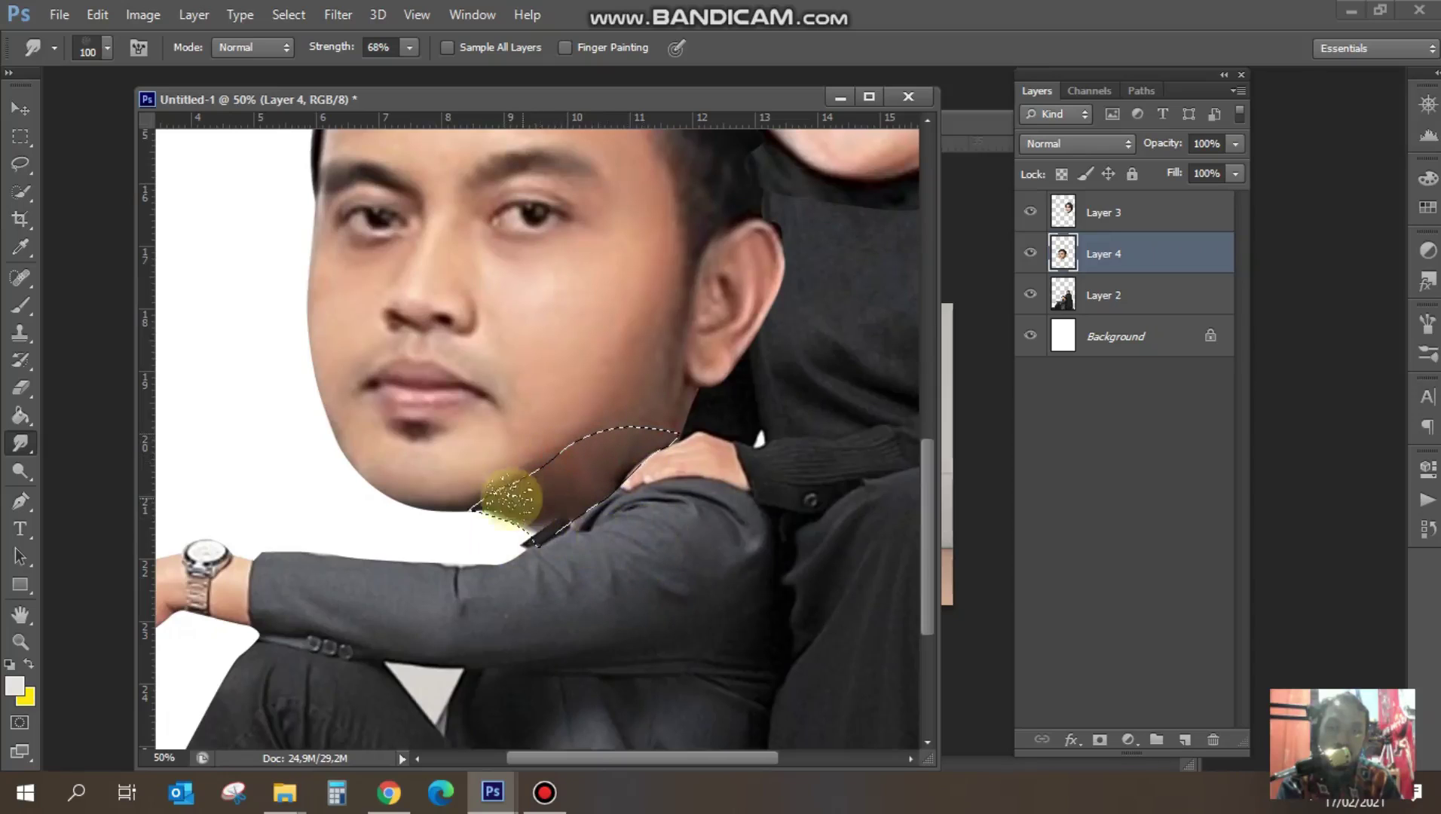
mouse_move(582, 560)
mouse_down()
mouse_move(555, 573)
mouse_move(553, 515)
mouse_move(604, 463)
mouse_up()
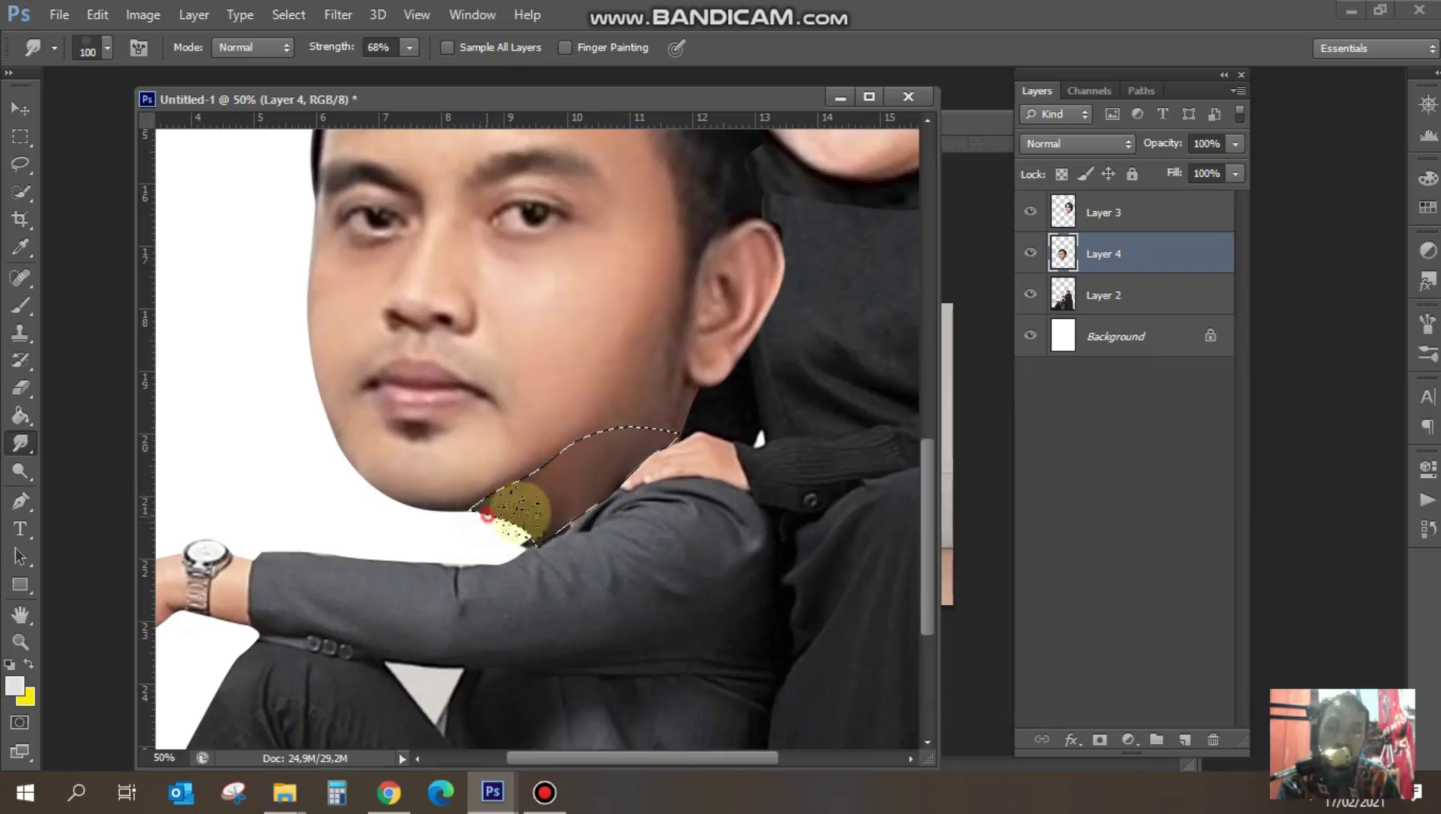
mouse_move(508, 518)
mouse_down()
mouse_move(492, 515)
mouse_move(655, 460)
mouse_up()
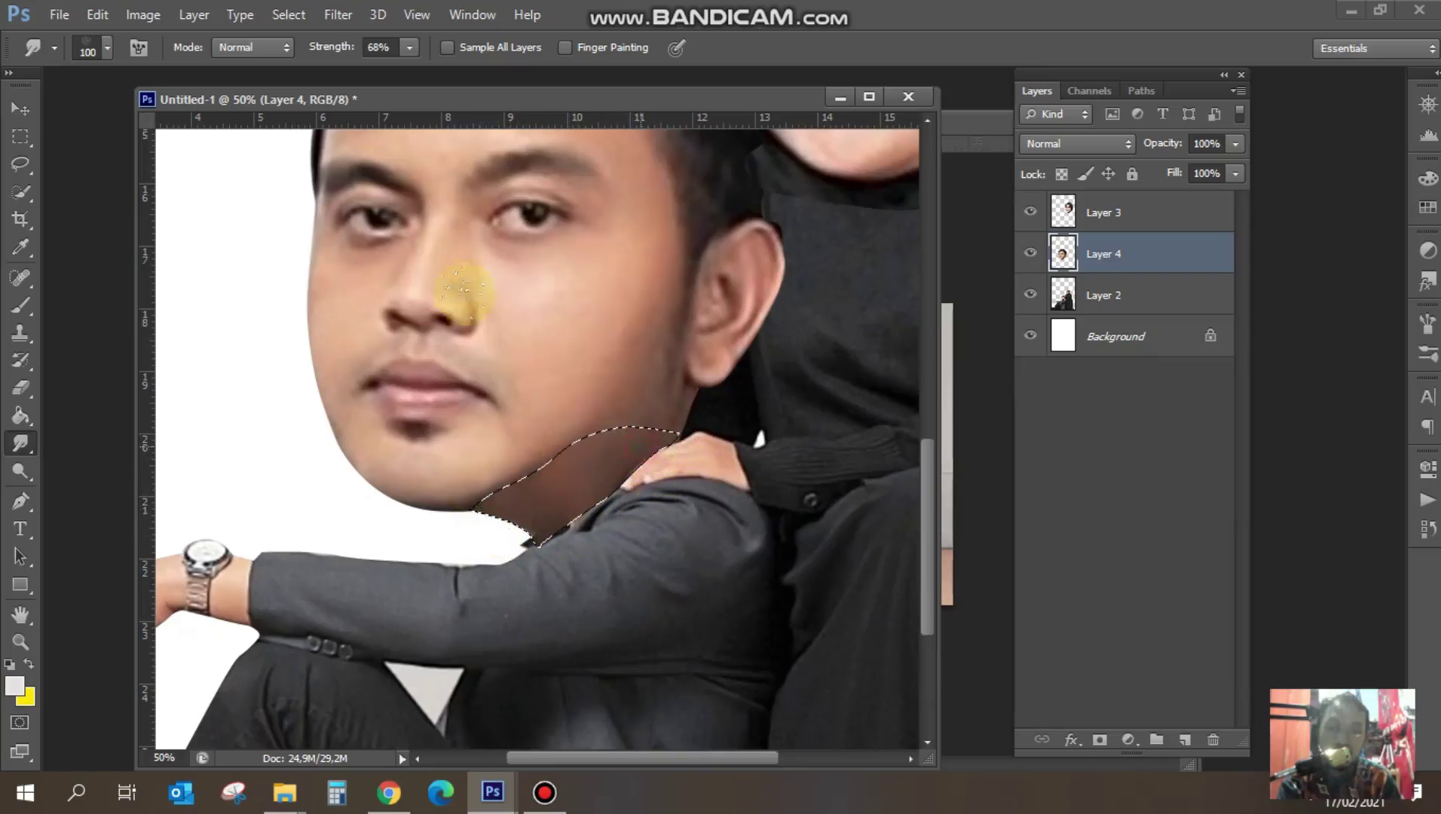
click(20, 137)
- Scale the woman's head on Layer 3 to about 113% and reposition it on her body
alt+click(524, 444)
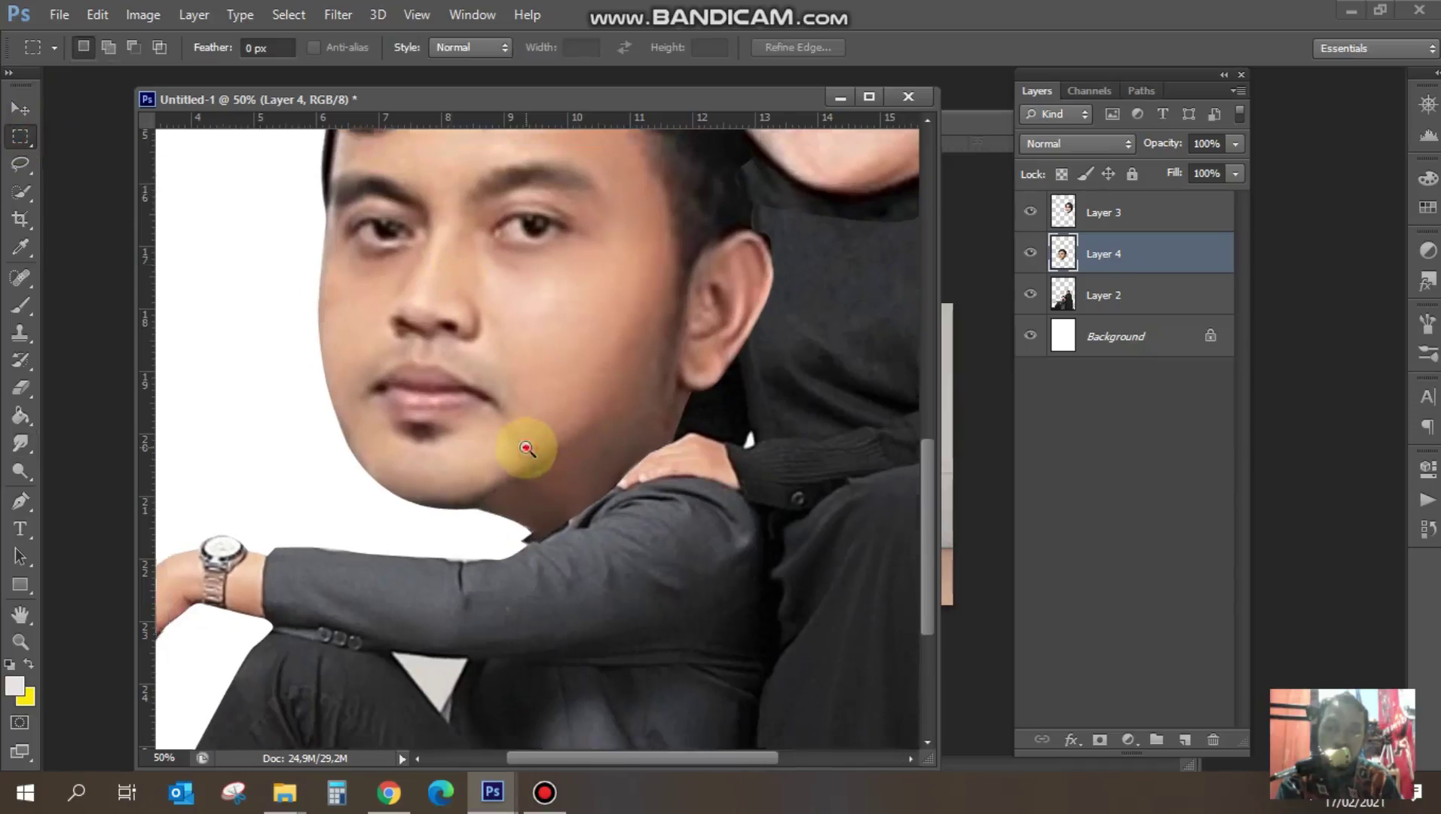
alt+click(526, 447)
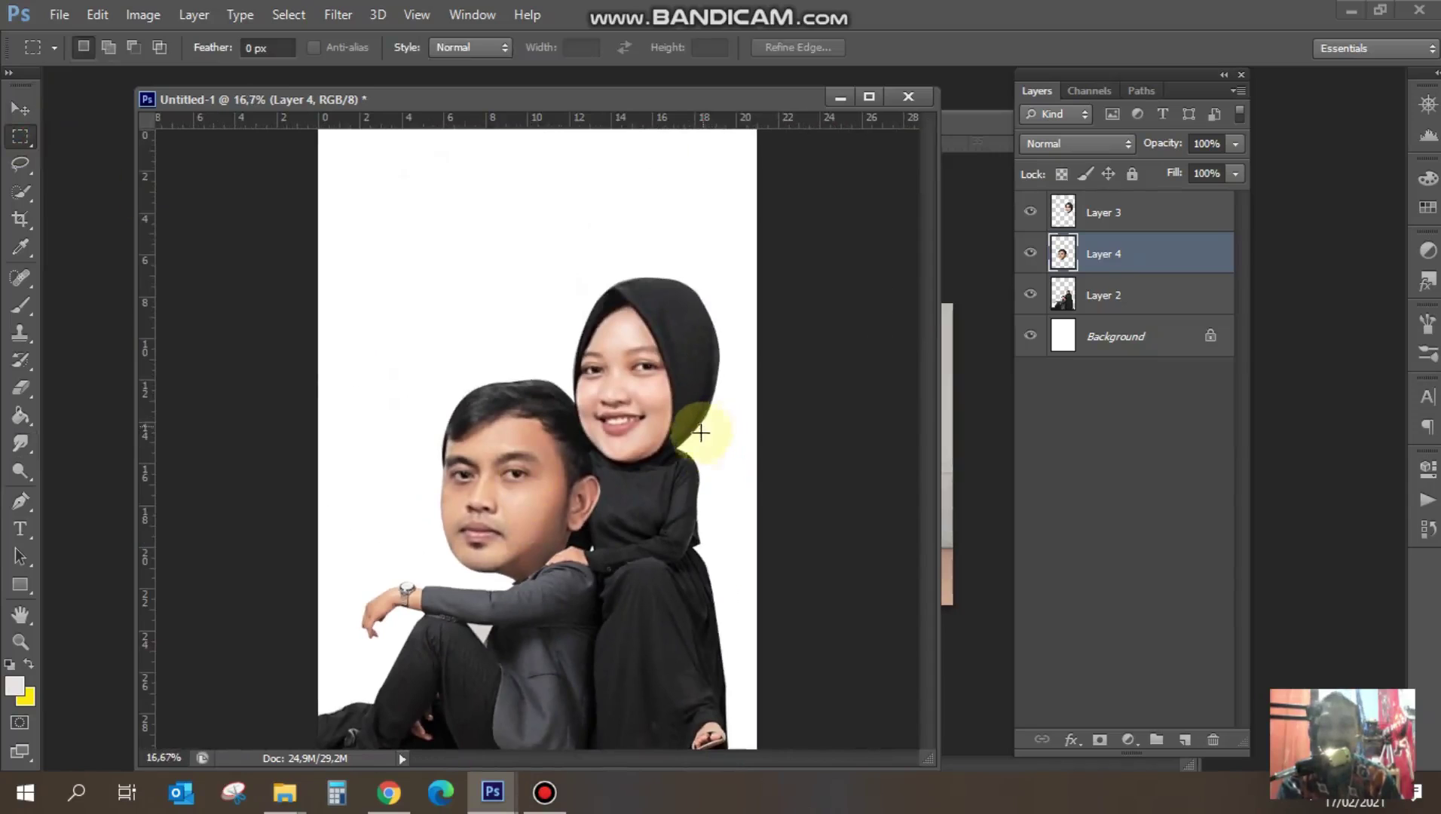
key(ctrl+minus)
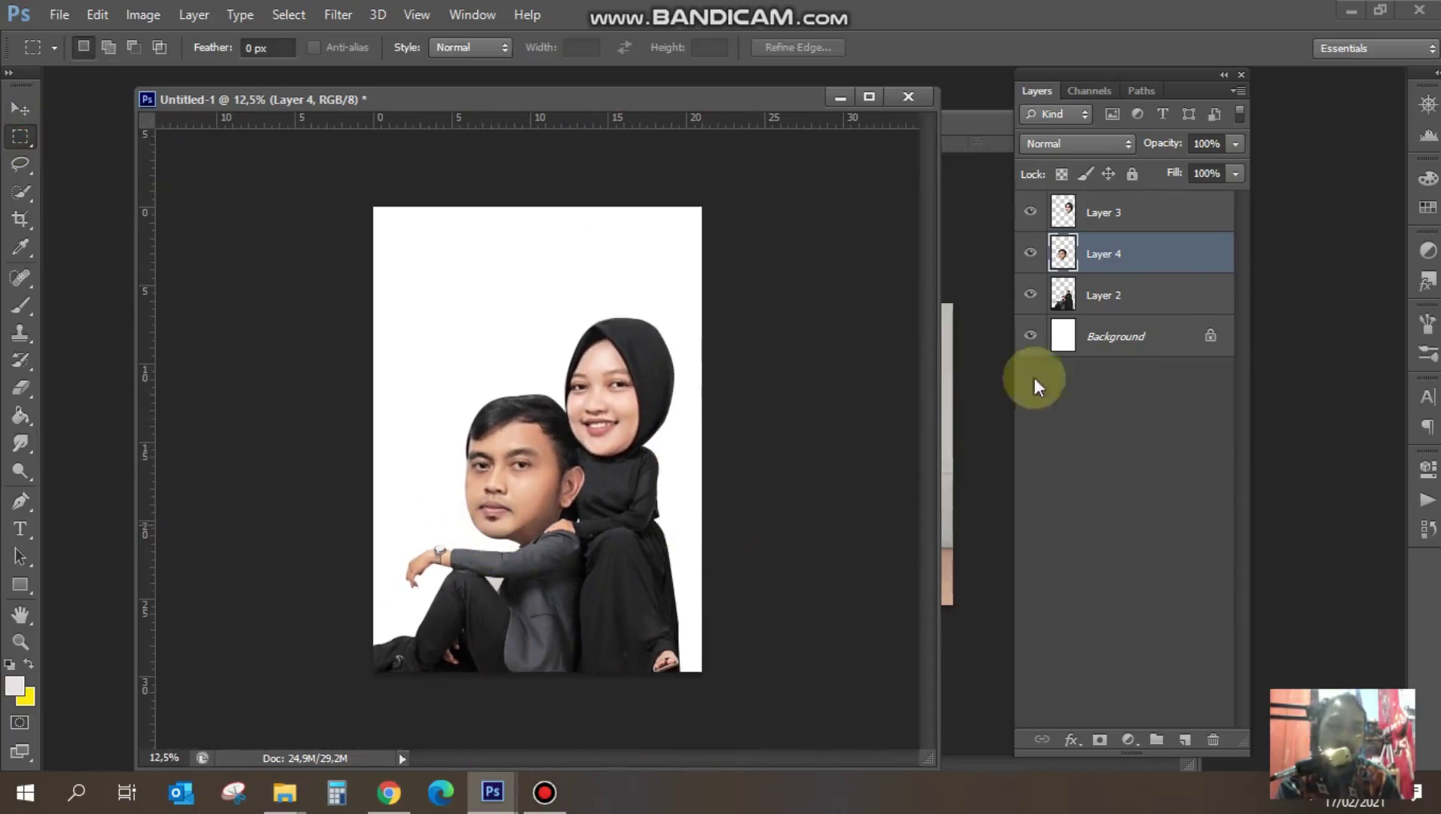
click(1164, 210)
key(ctrl+t)
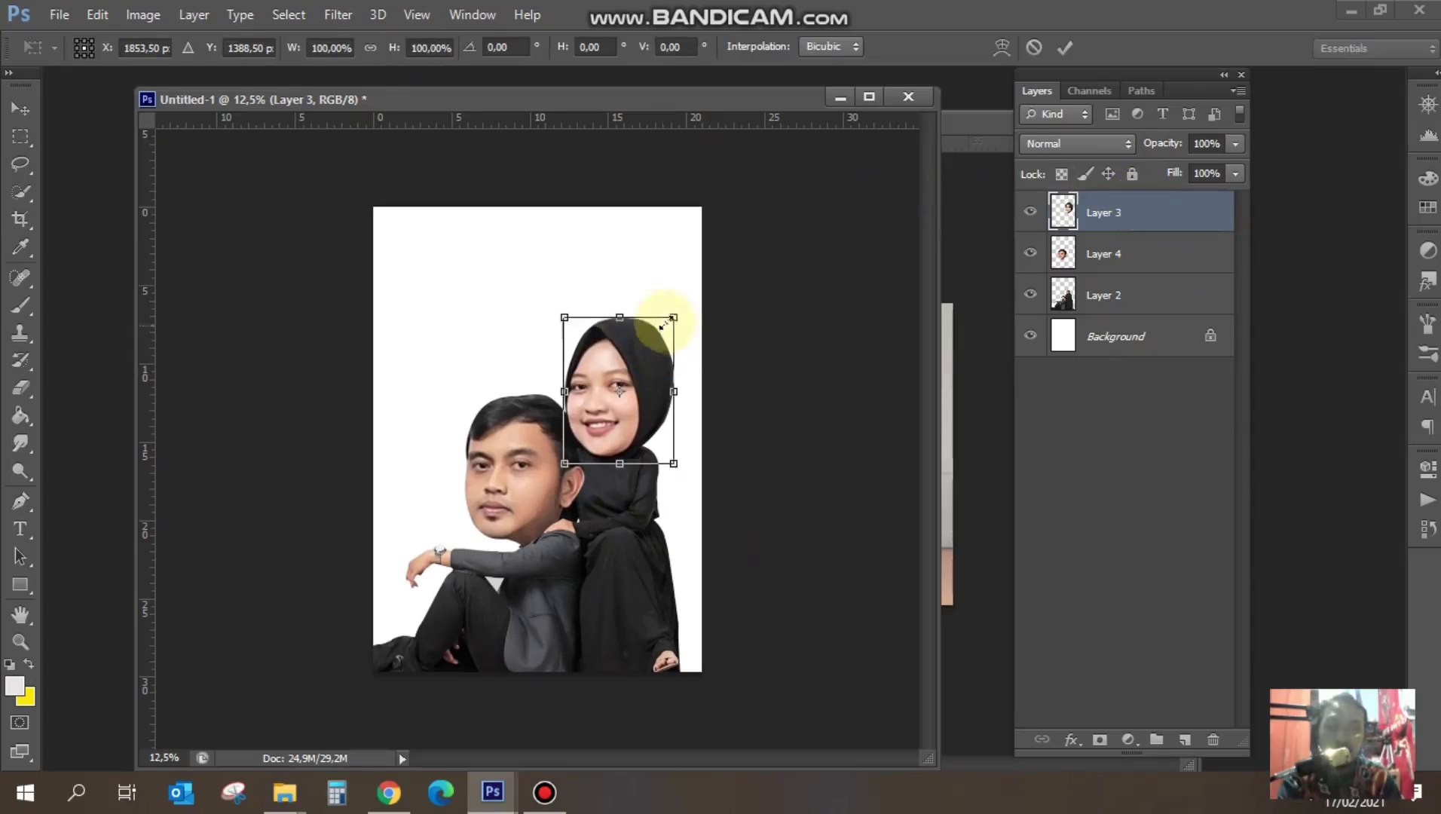
drag(676, 315, 689, 297)
mouse_move(641, 381)
mouse_down()
mouse_move(579, 480)
mouse_move(644, 398)
mouse_up()
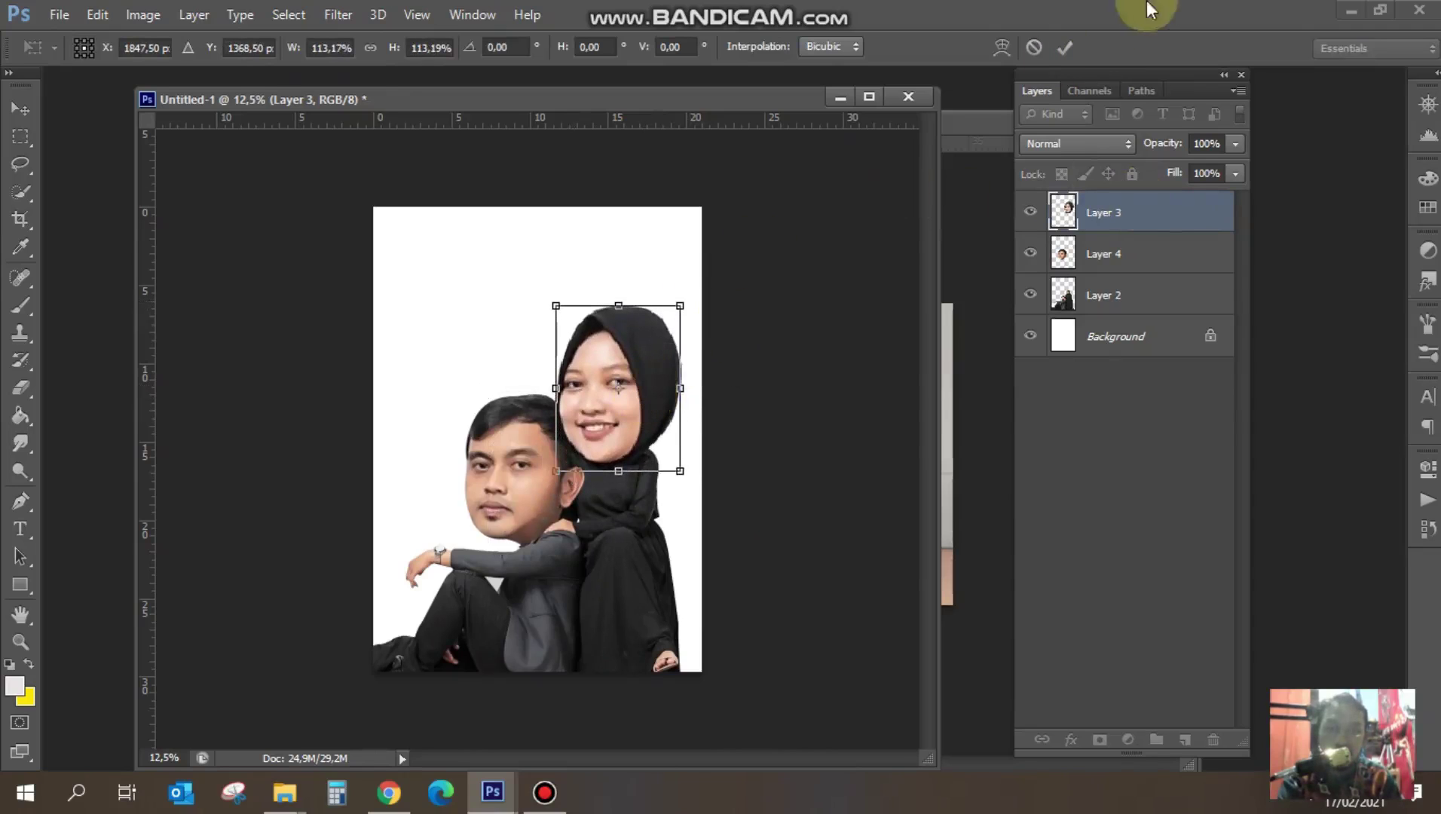
click(1065, 51)
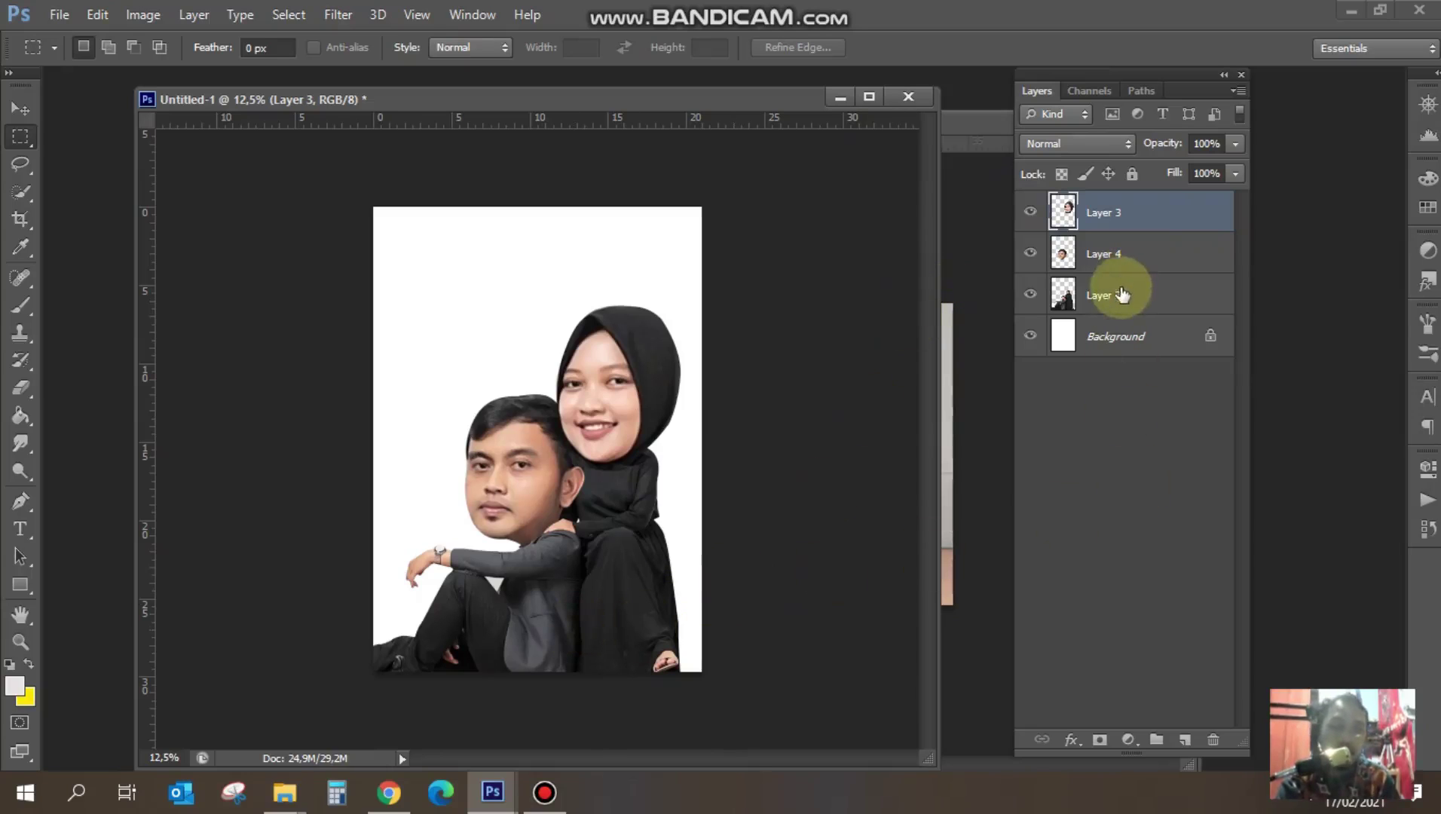
- On Layer 2, narrow the man's legs slightly from the left side
click(1124, 295)
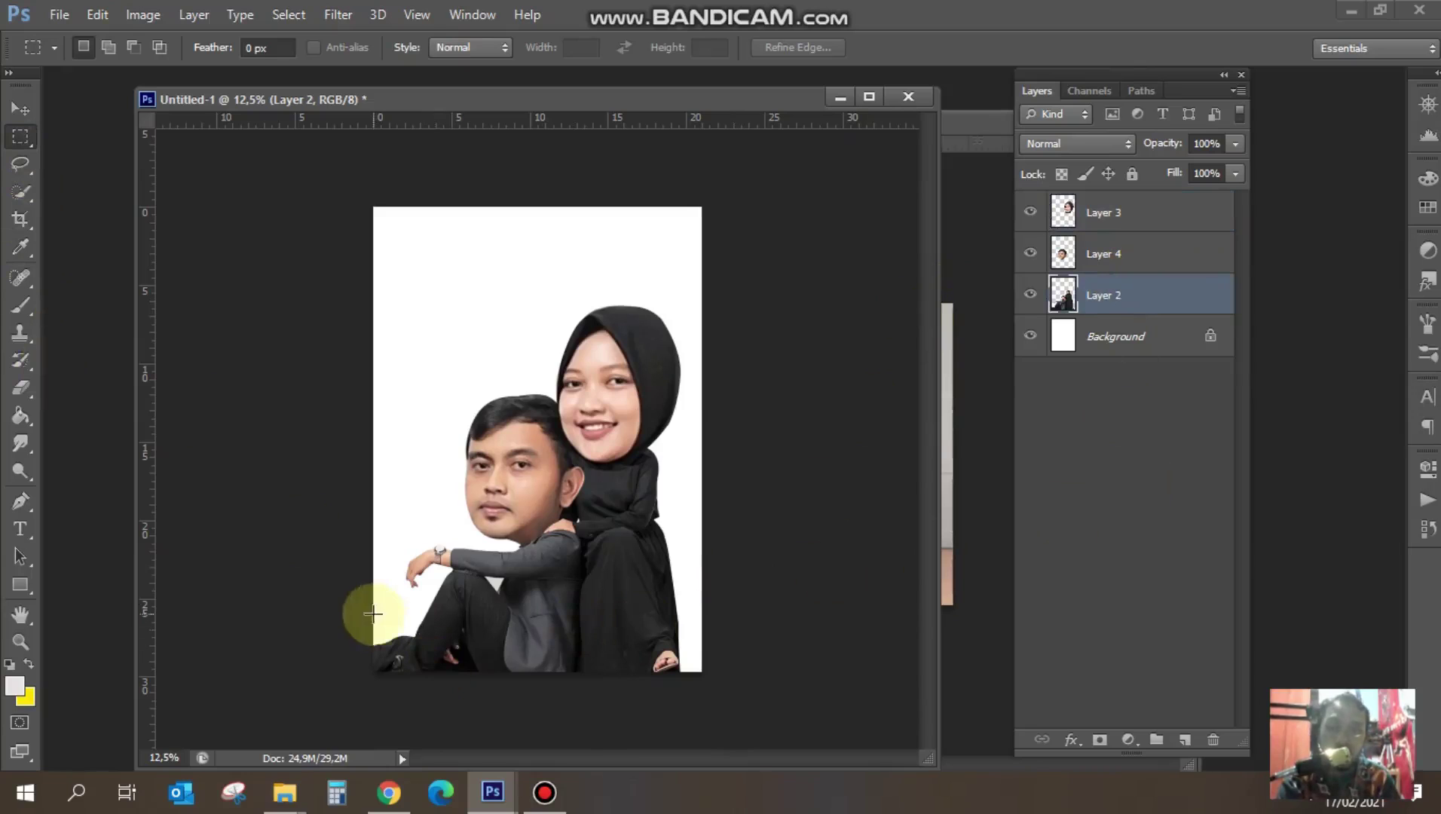
drag(348, 609, 731, 725)
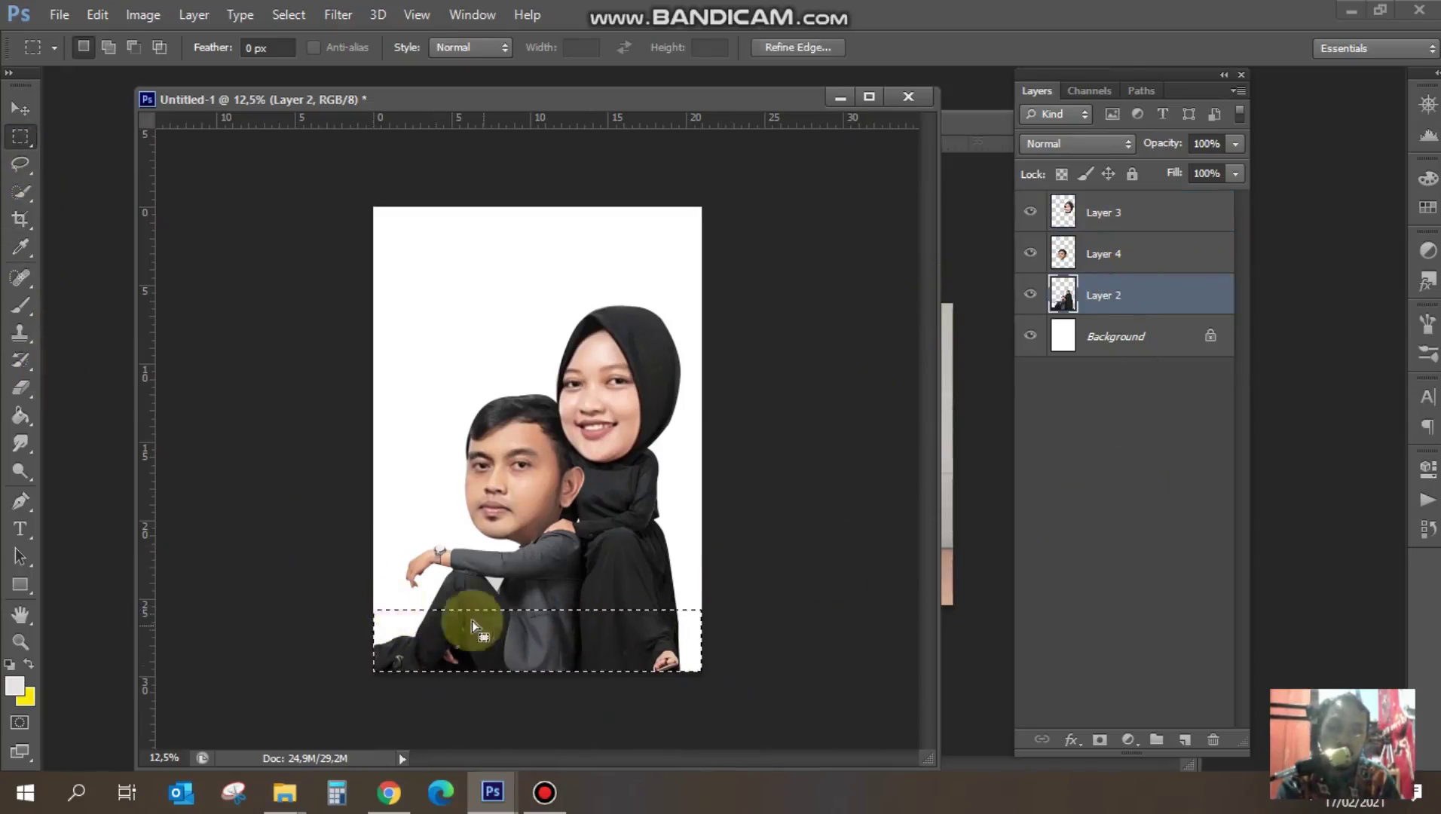
mouse_move(345, 522)
mouse_down()
mouse_move(339, 552)
mouse_move(515, 660)
mouse_move(482, 707)
mouse_up()
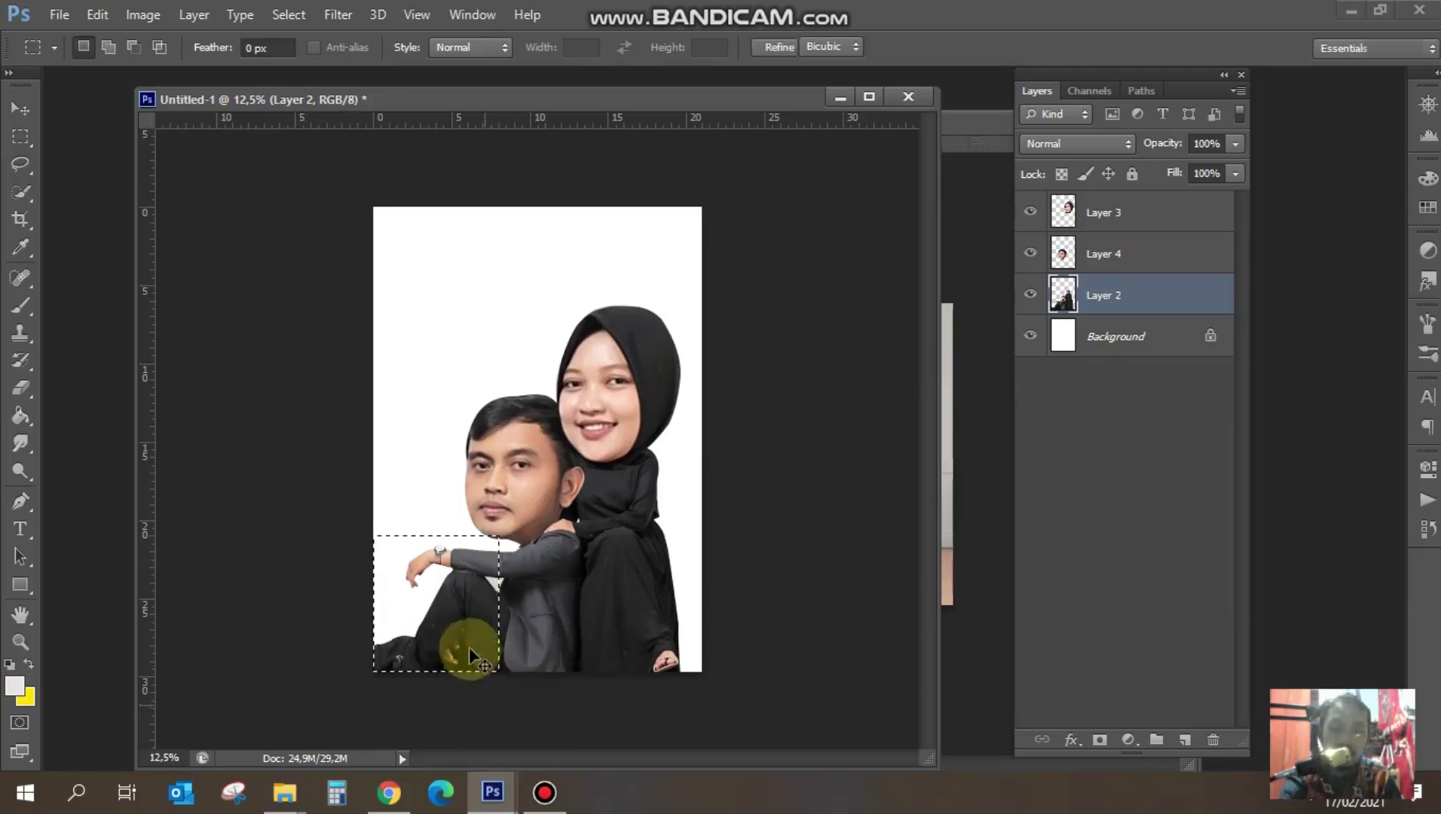
key(ctrl+t)
drag(375, 604, 388, 603)
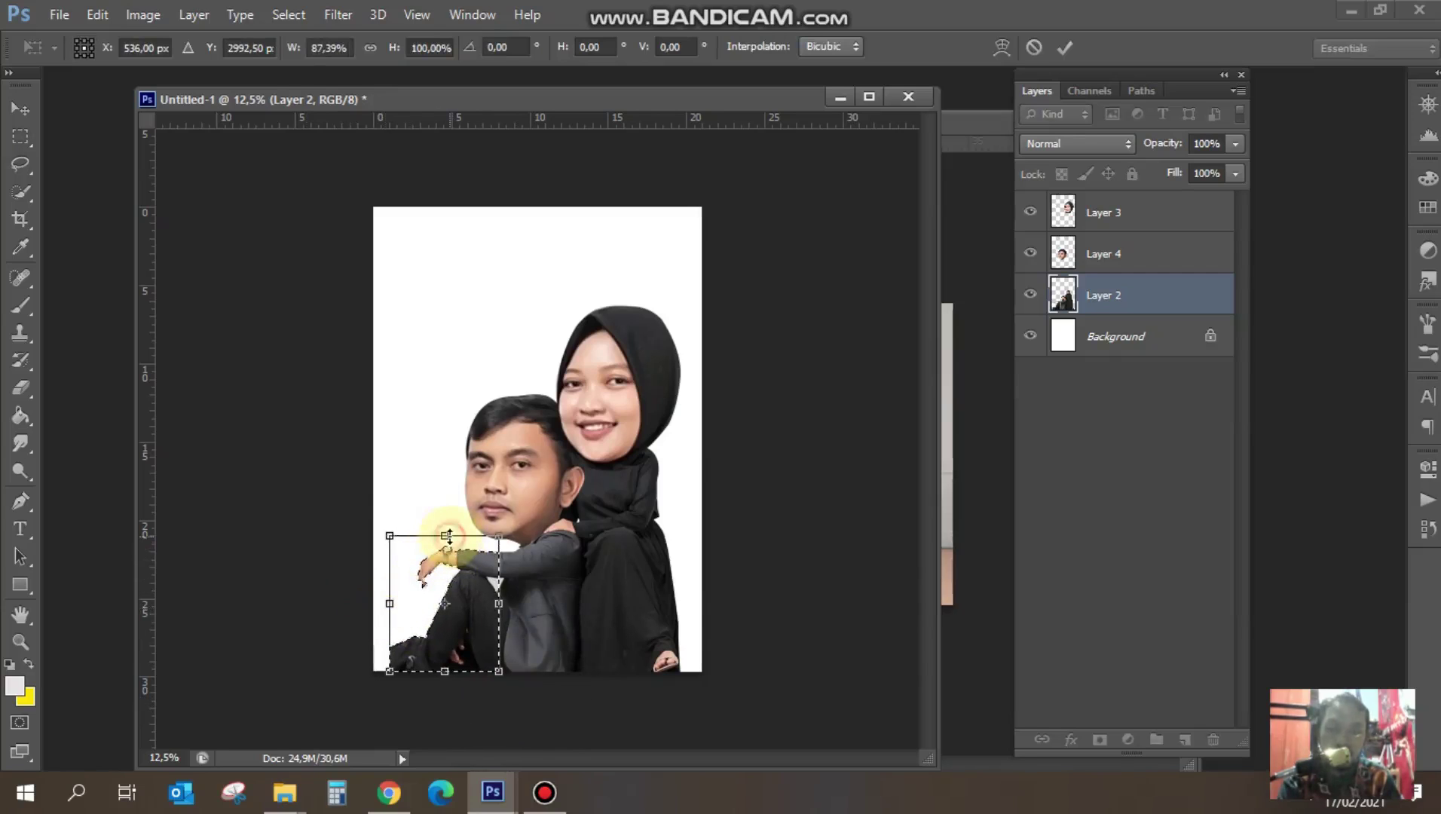
click(1064, 47)
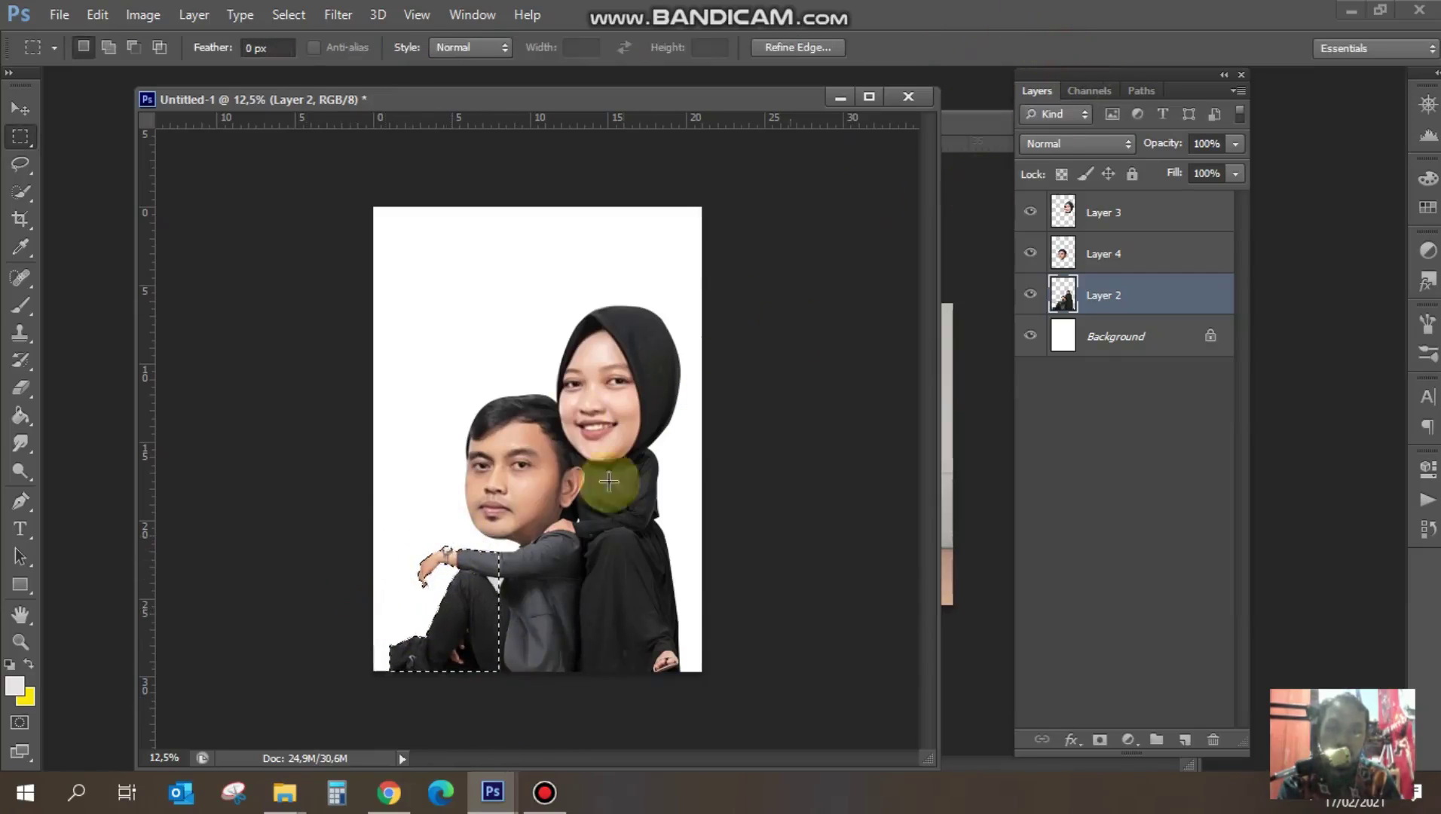
- Squash a strip across the bottom of the couple shorter
drag(336, 607, 736, 751)
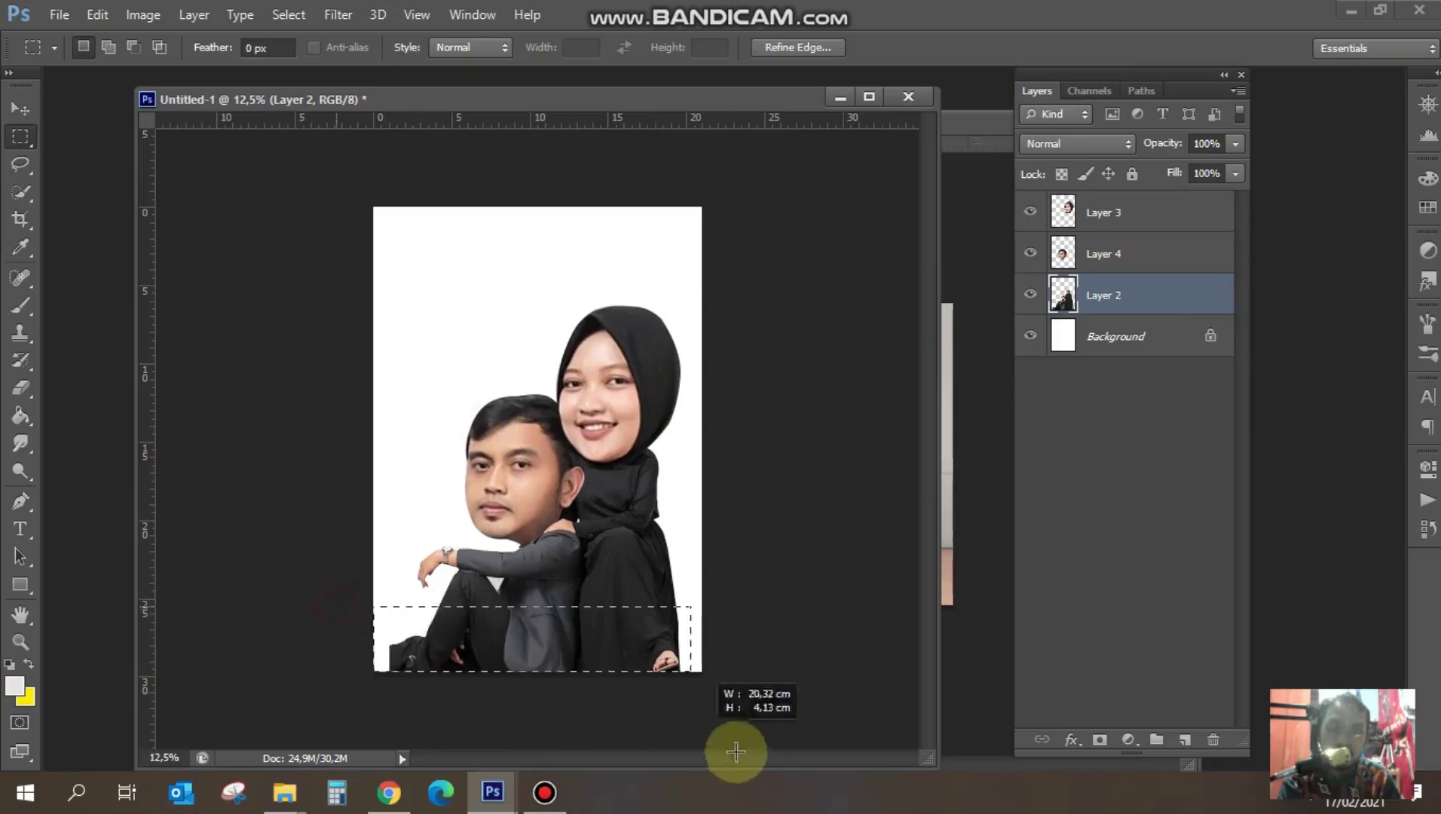
key(ctrl+t)
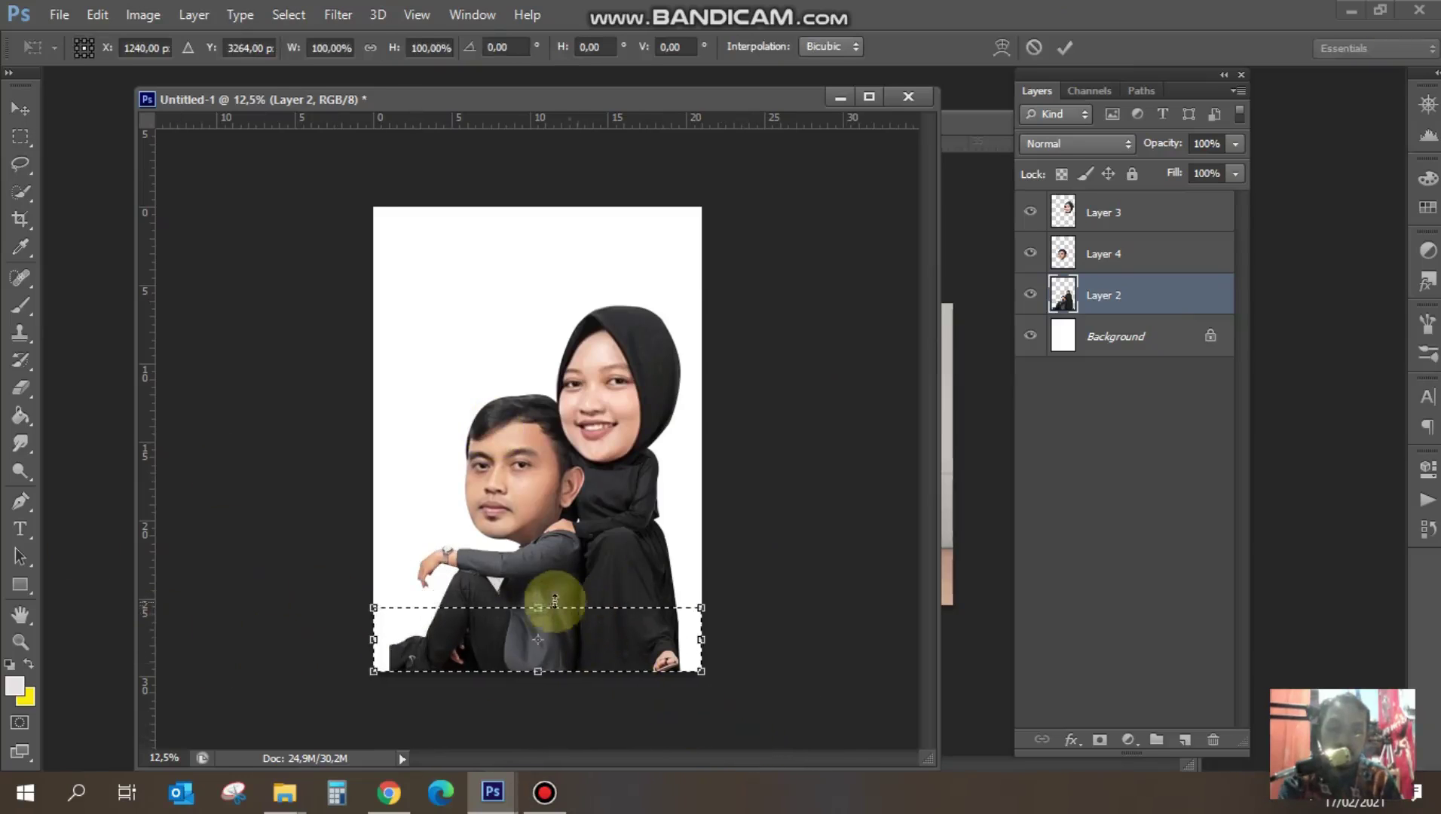
drag(537, 672, 539, 653)
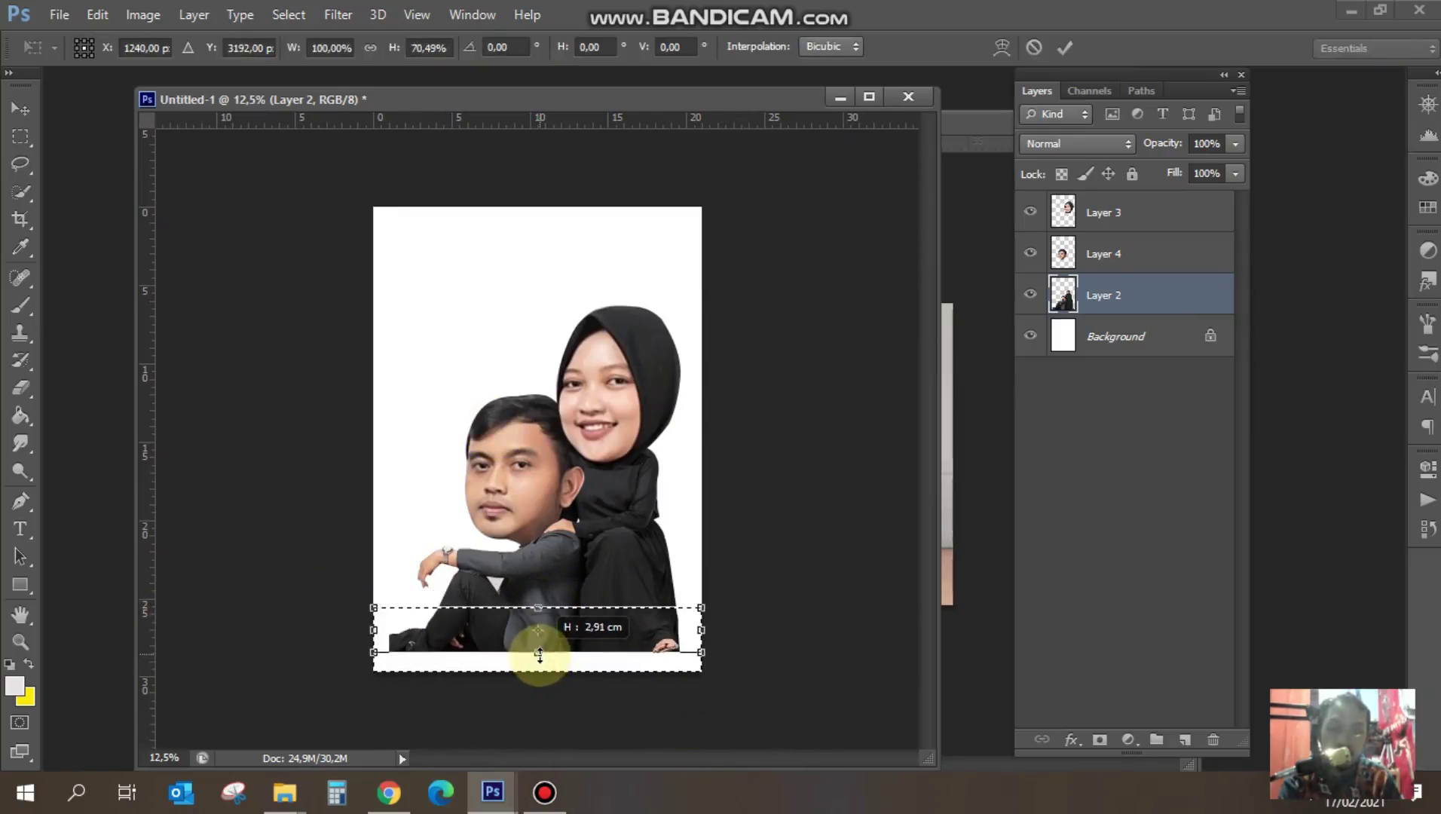
click(1064, 48)
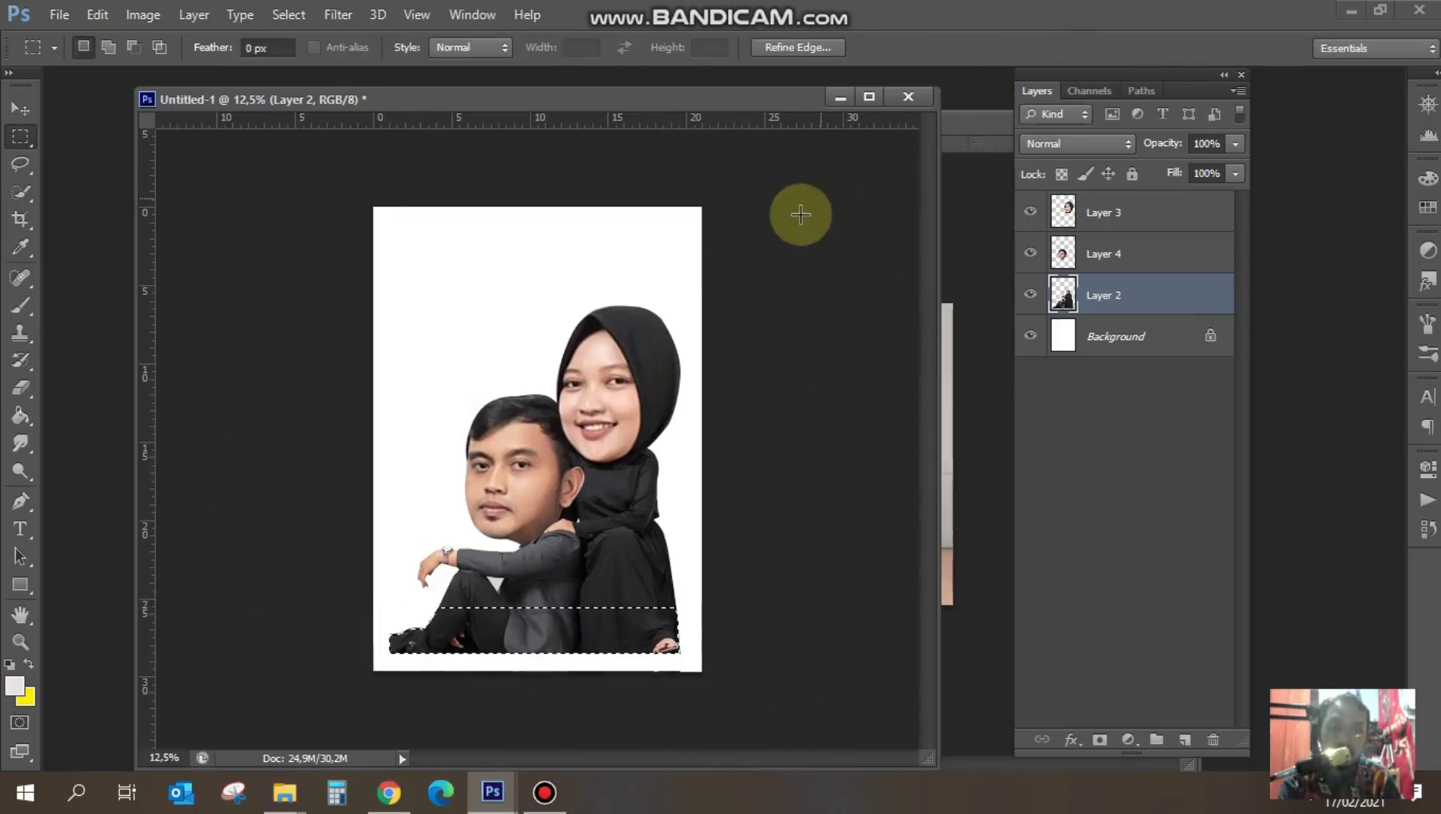
click(320, 219)
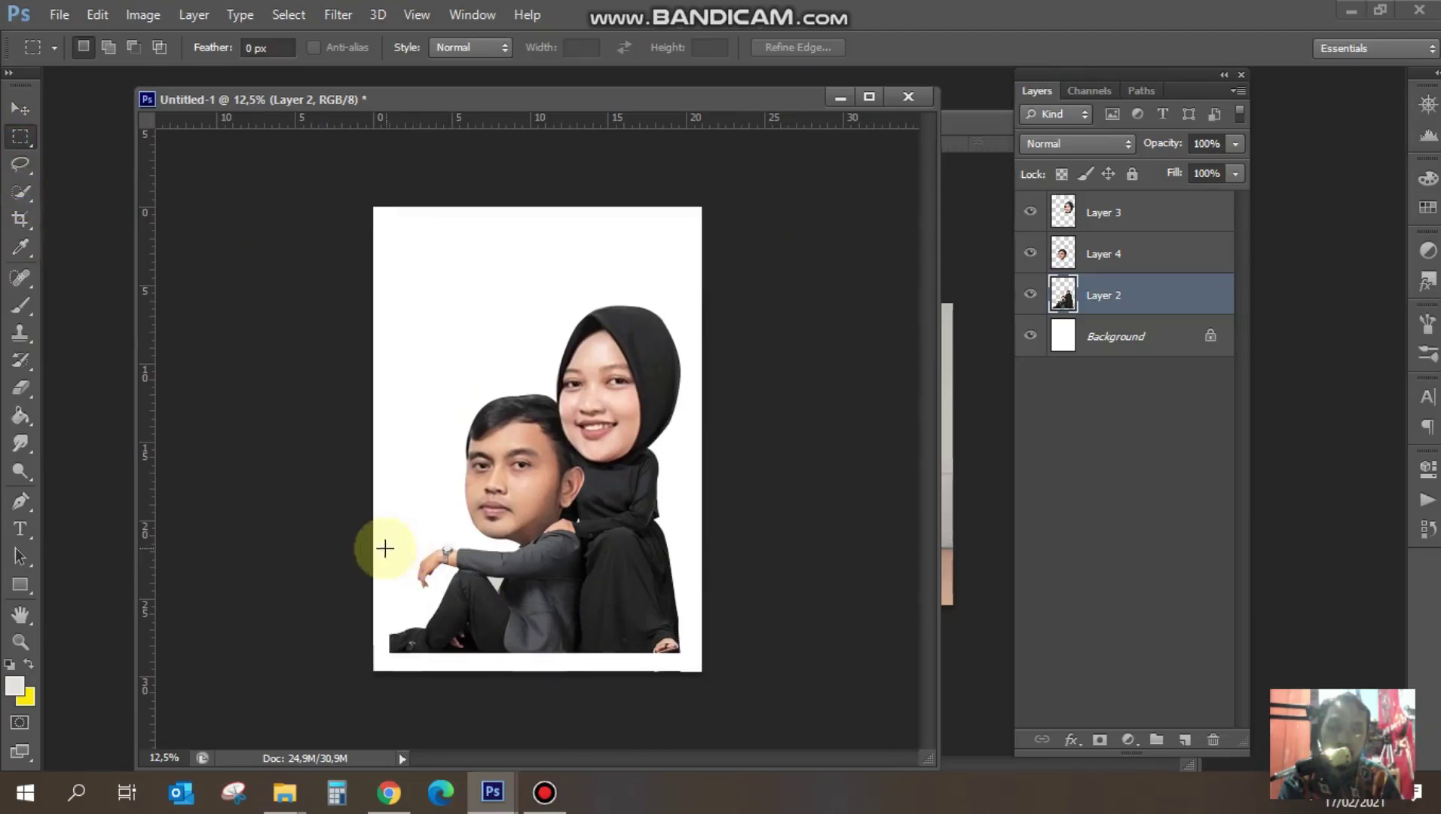
- Squash the couple's lower bodies to about 87% height, widening them slightly leftward
drag(379, 545, 691, 704)
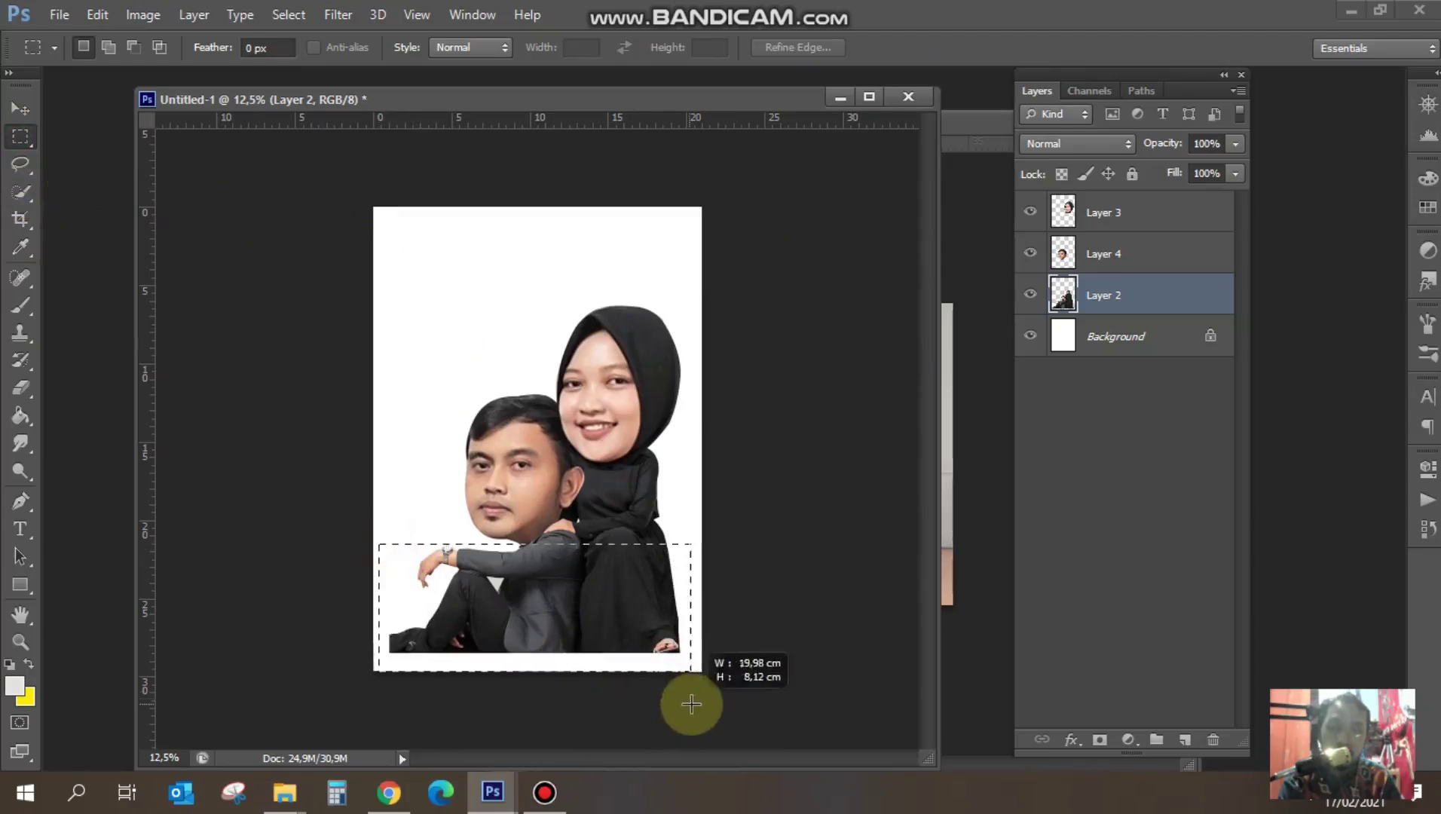
key(ctrl+t)
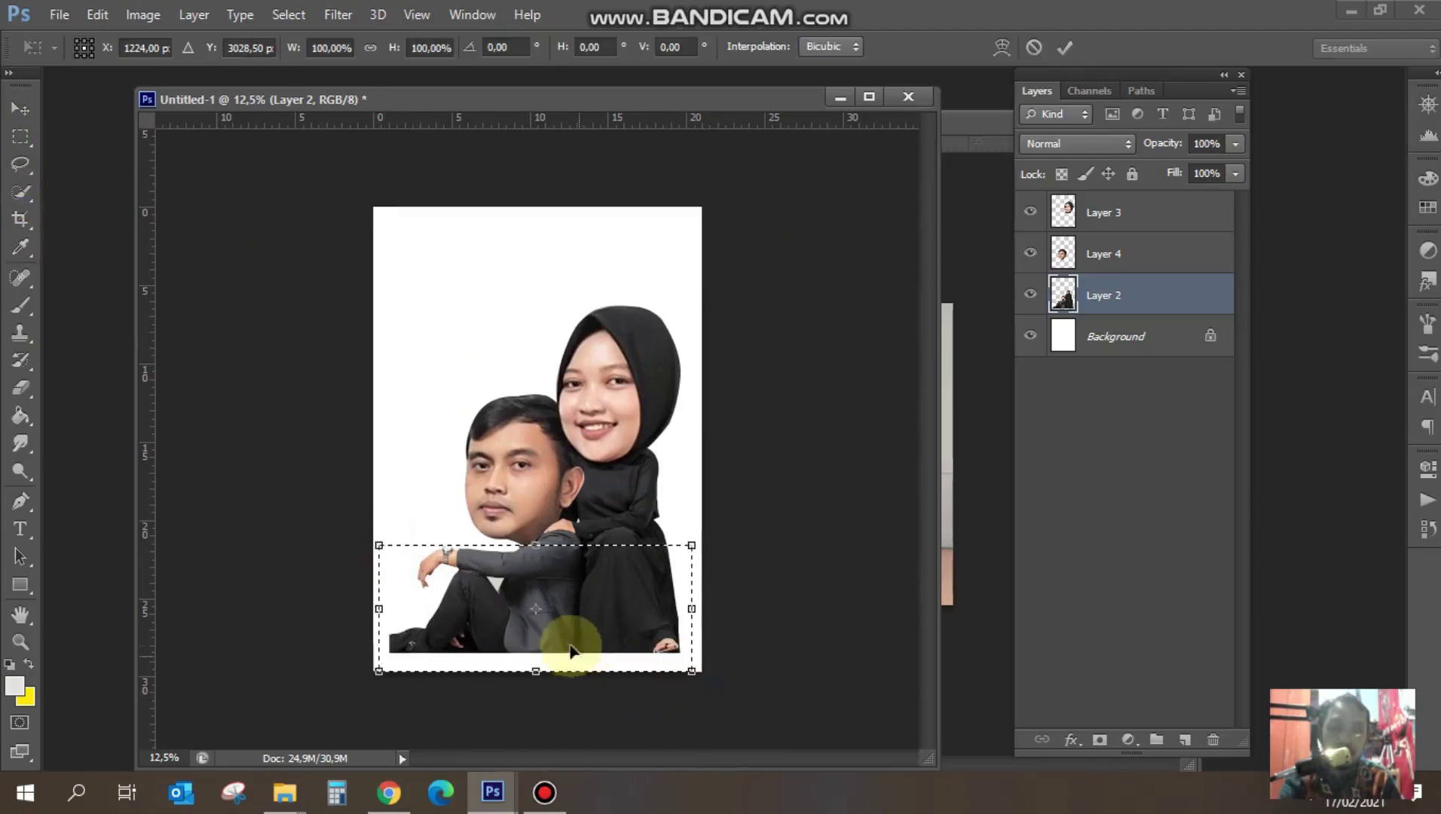
drag(536, 670, 538, 653)
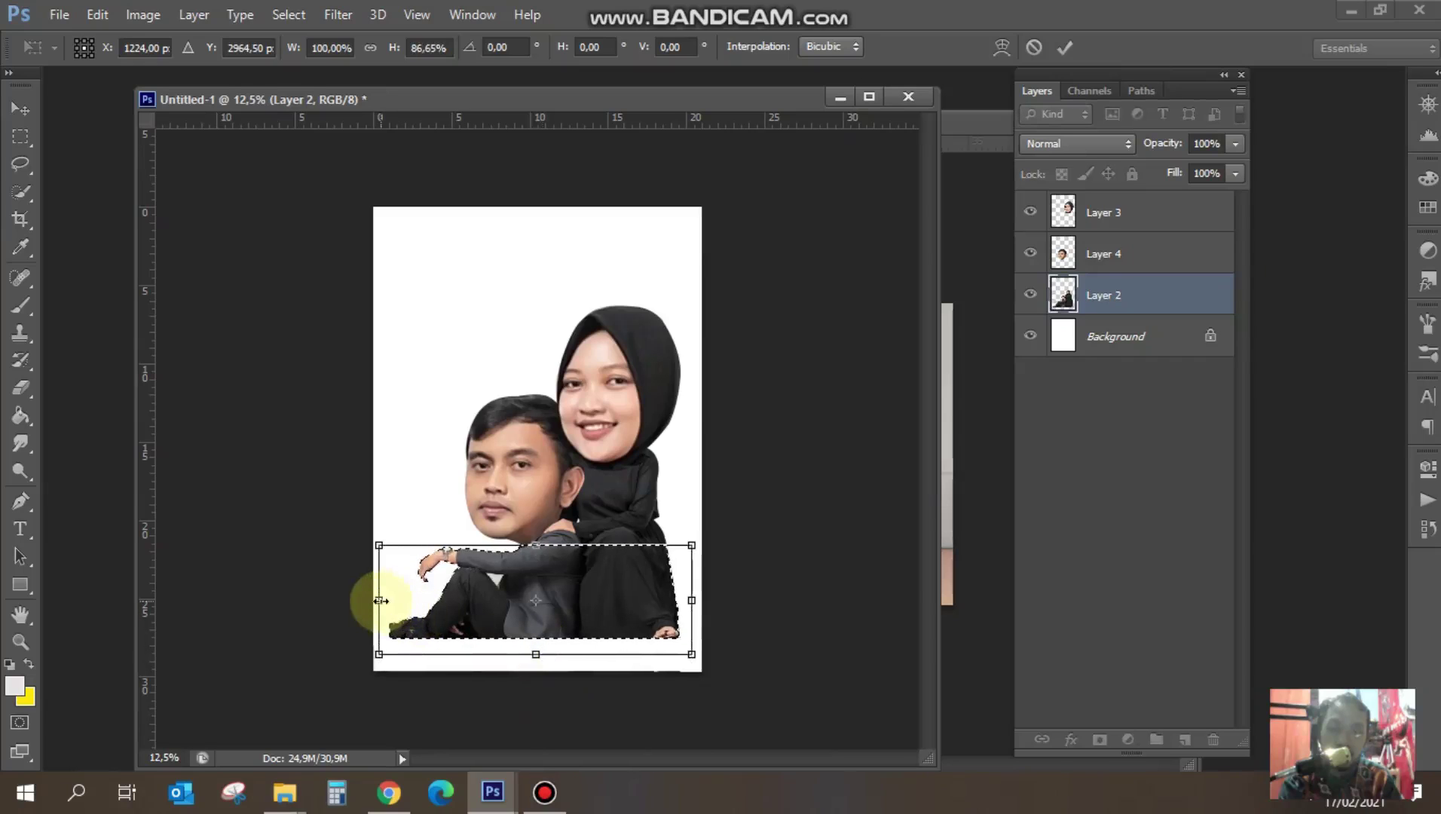
drag(383, 600, 374, 600)
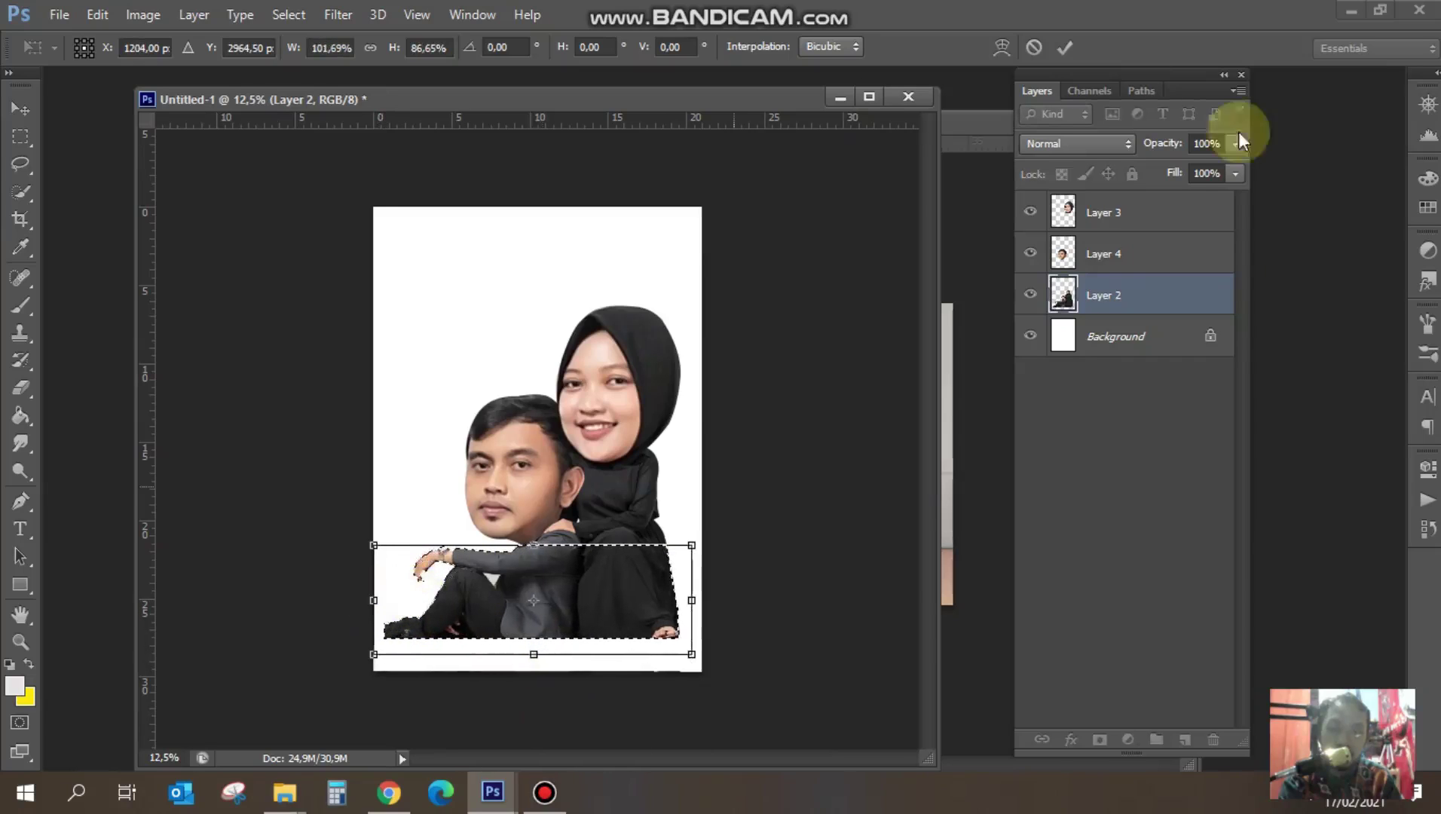
click(1065, 47)
key(ctrl+d)
shift+click(1100, 213)
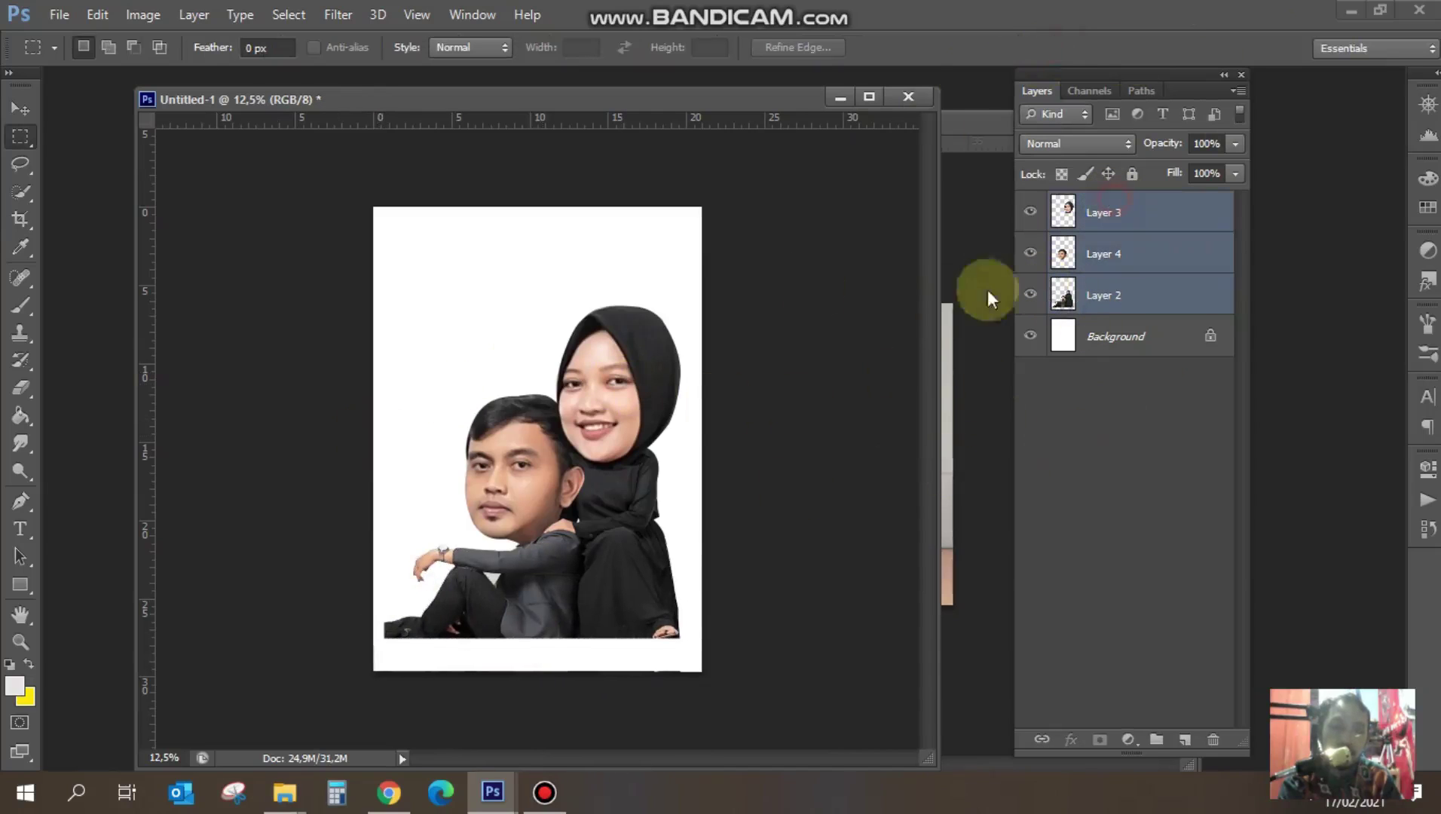
- Scale Layers 2–4 together to about 107.6% and shift the couple right and down
click(18, 121)
drag(510, 458, 517, 497)
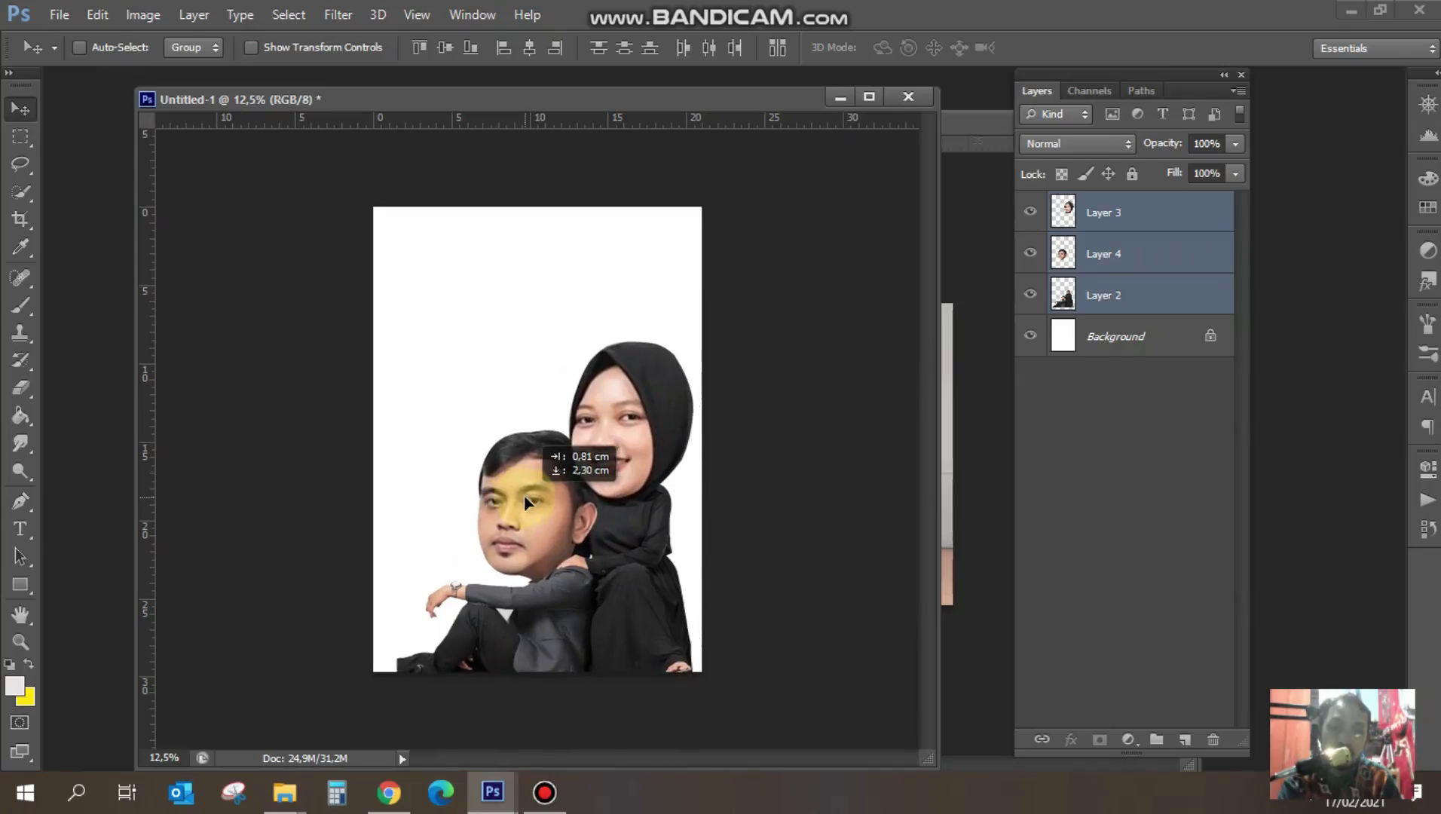
key(ctrl+t)
drag(365, 338, 312, 322)
drag(458, 453, 456, 467)
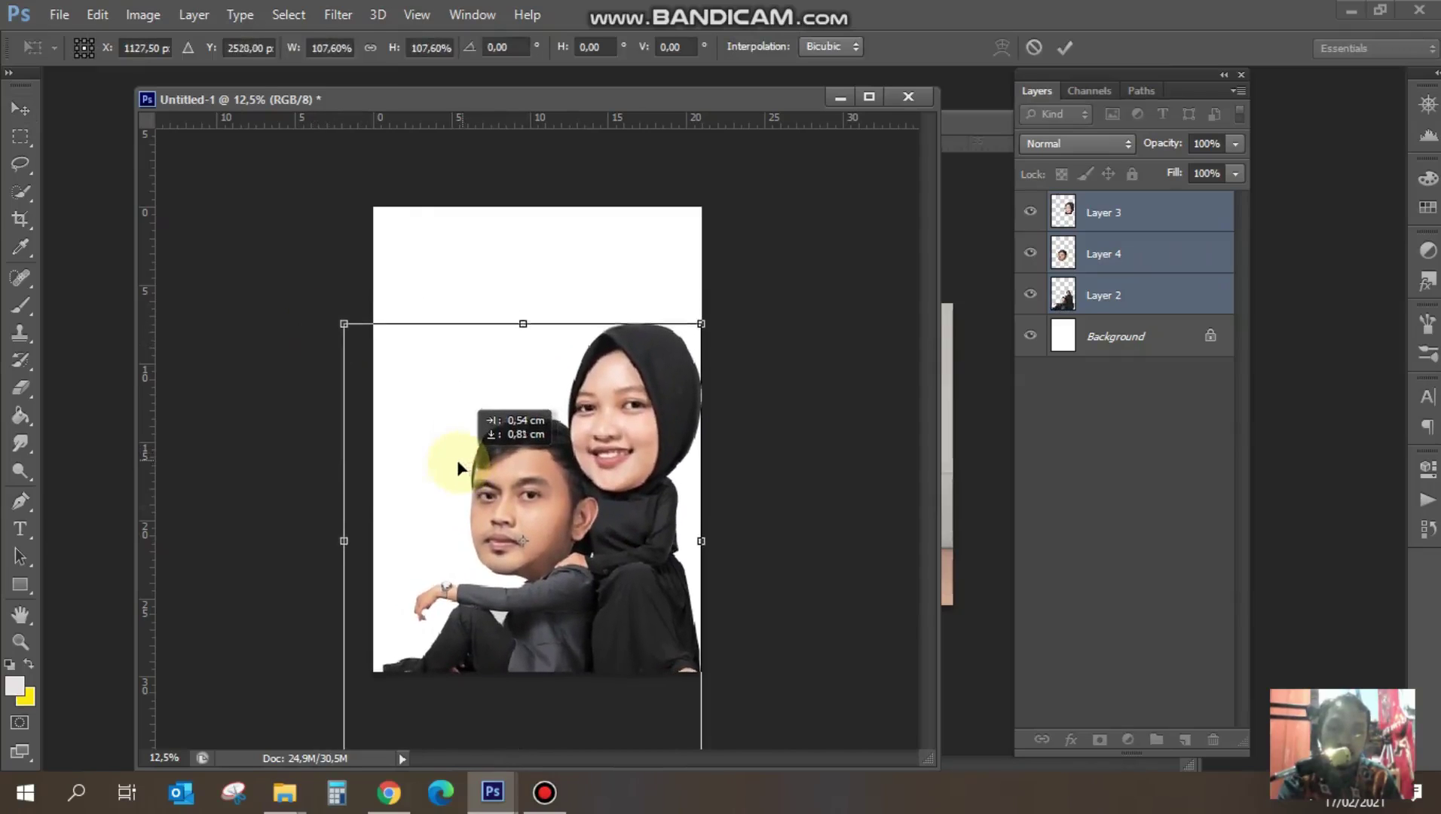
click(1063, 47)
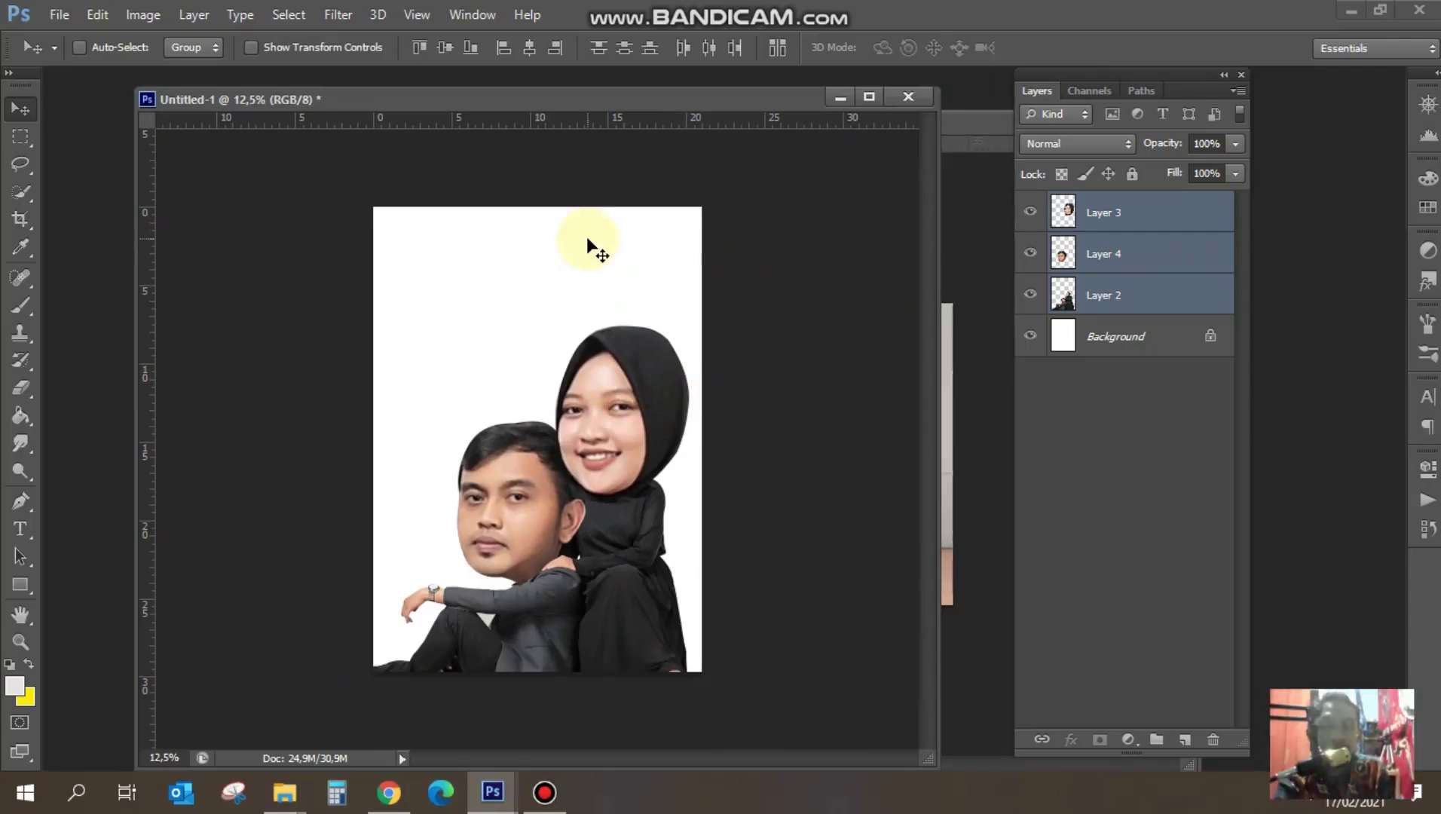
- Zoom in on the man's chin and shoulder and select his face layer, Layer 4
ctrl+click(616, 456)
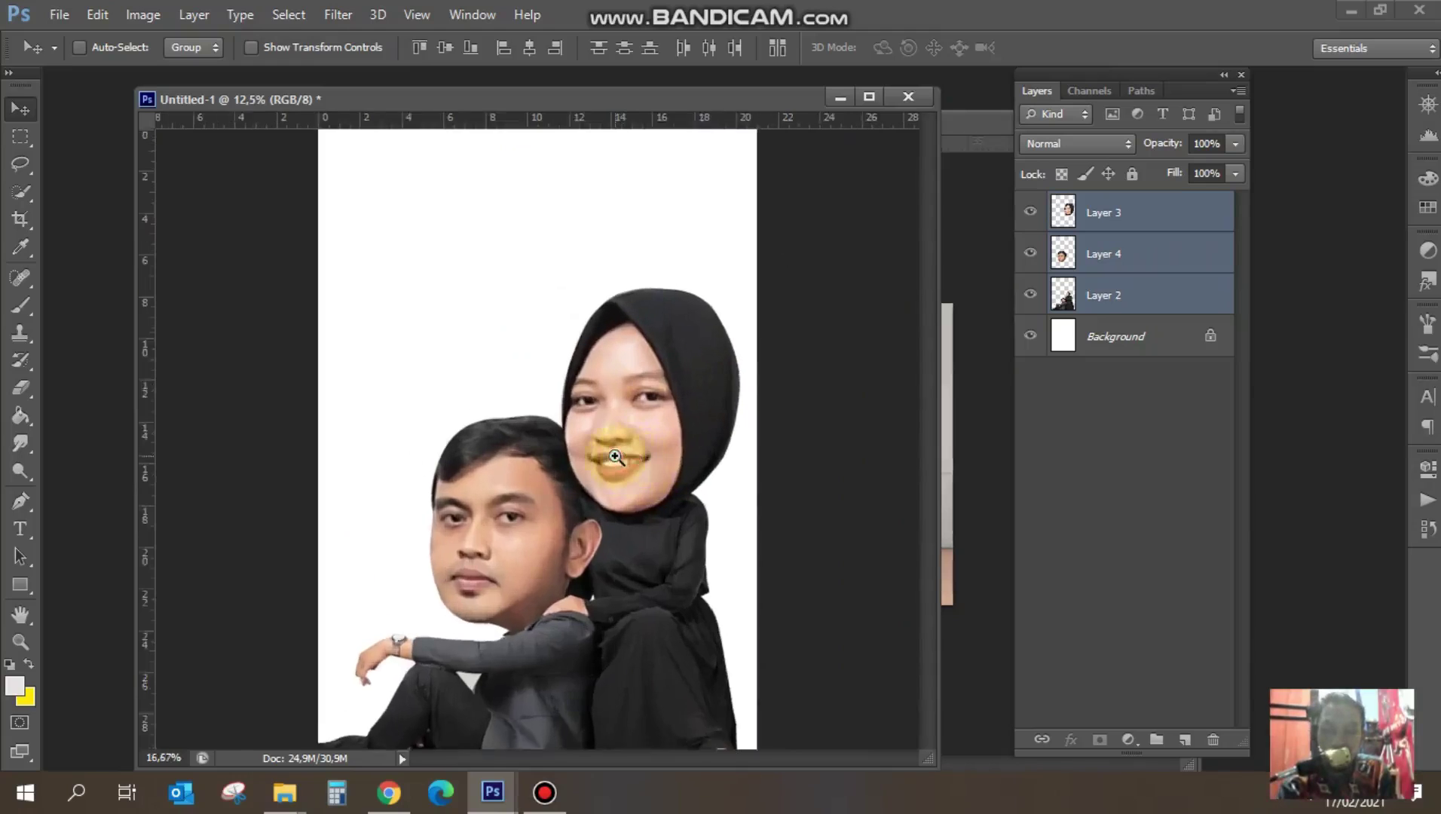
click(1123, 215)
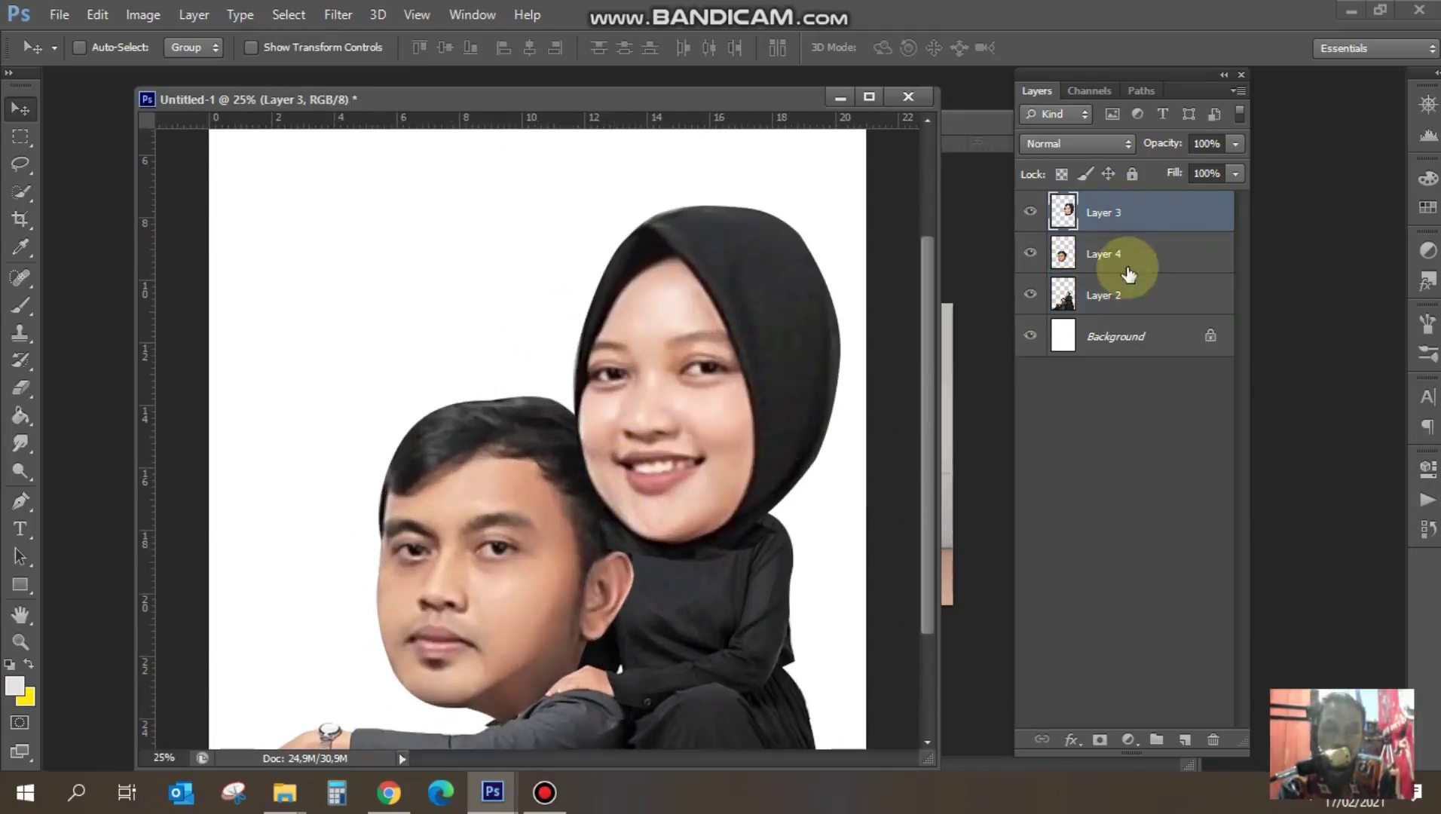
drag(635, 533, 634, 428)
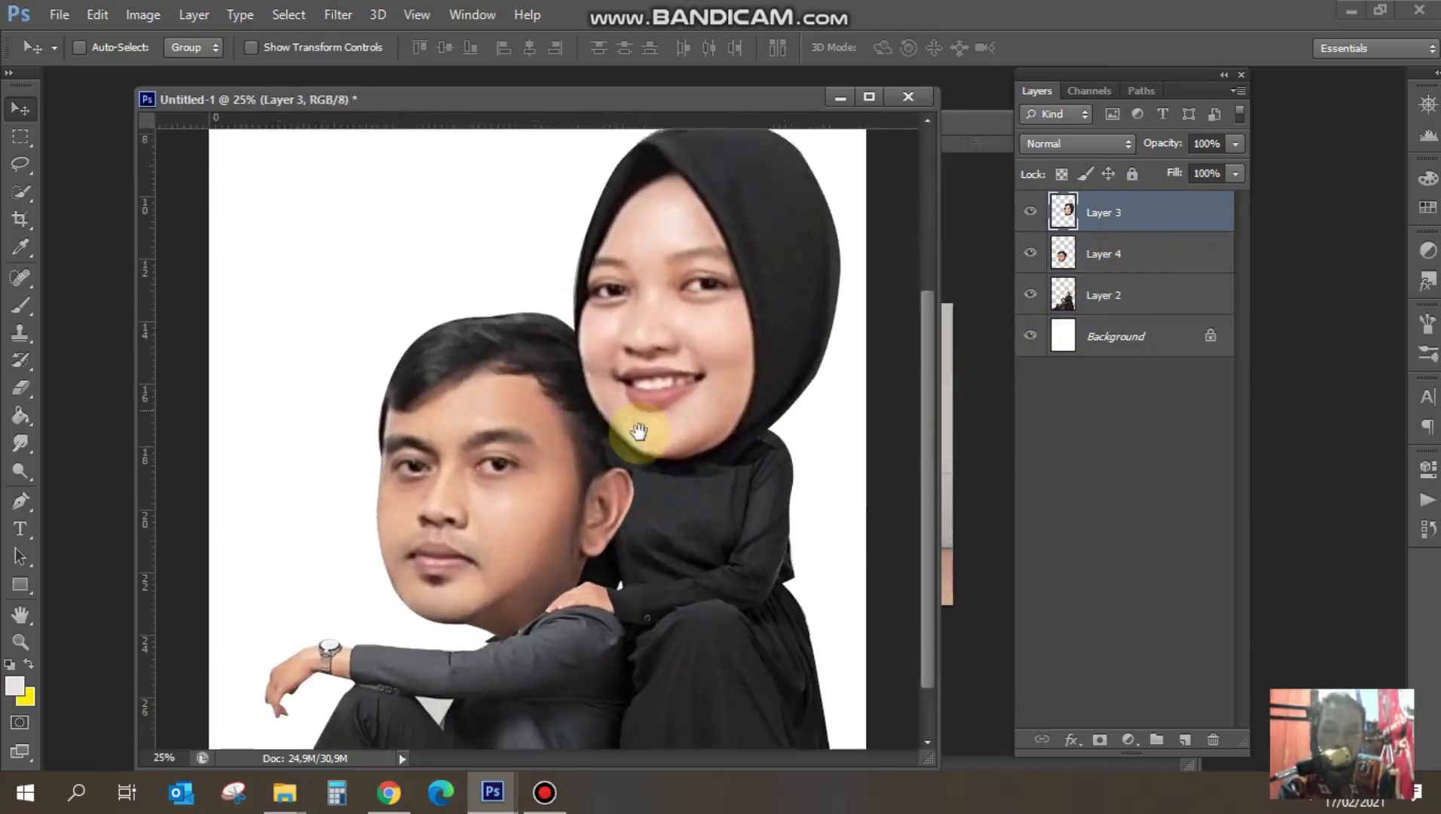
ctrl+click(565, 618)
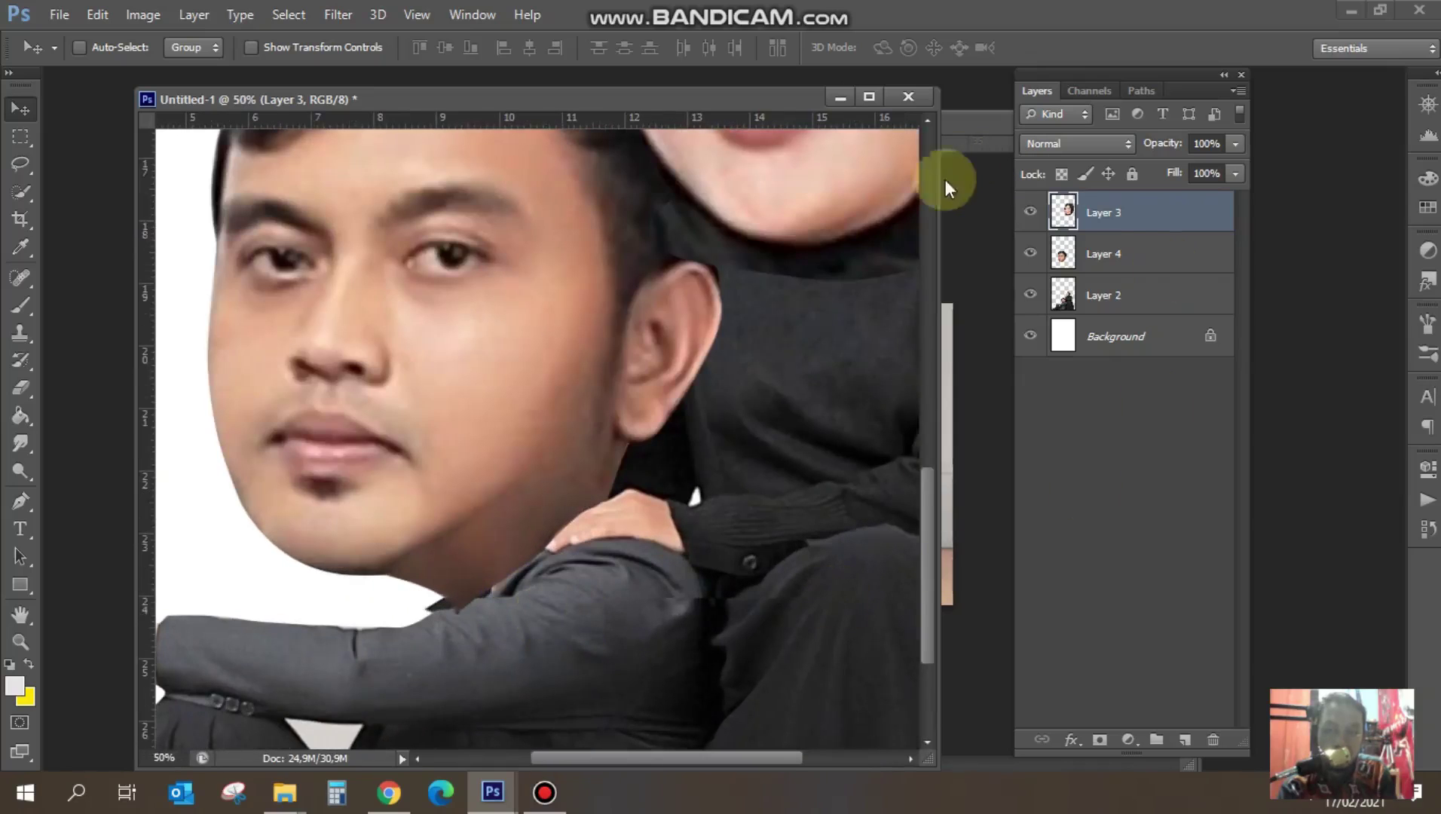
click(1097, 249)
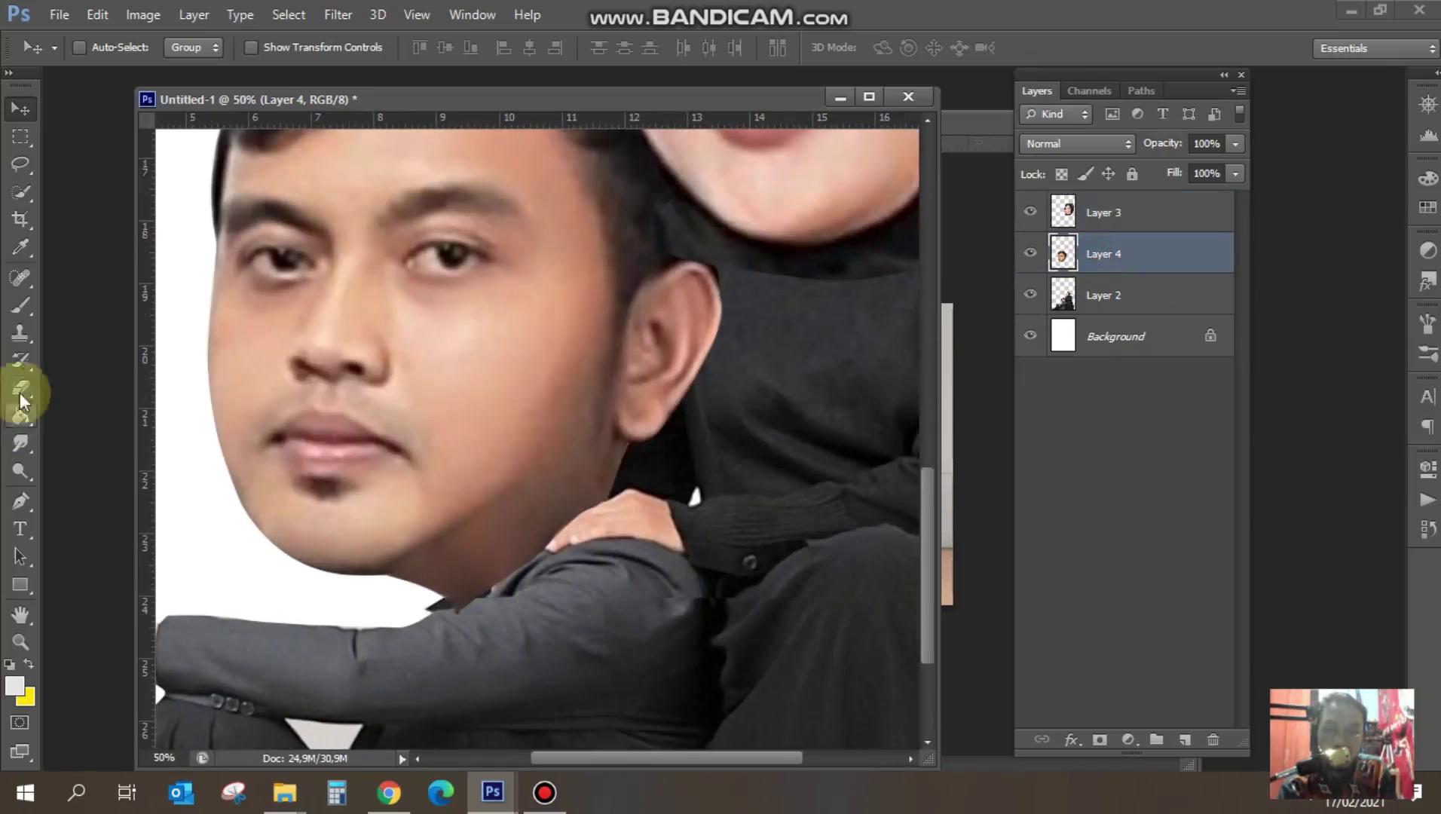
click(21, 501)
ctrl+click(354, 622)
- Trace a closed Pen path along the chin-shoulder edge and load it as a selection
click(385, 566)
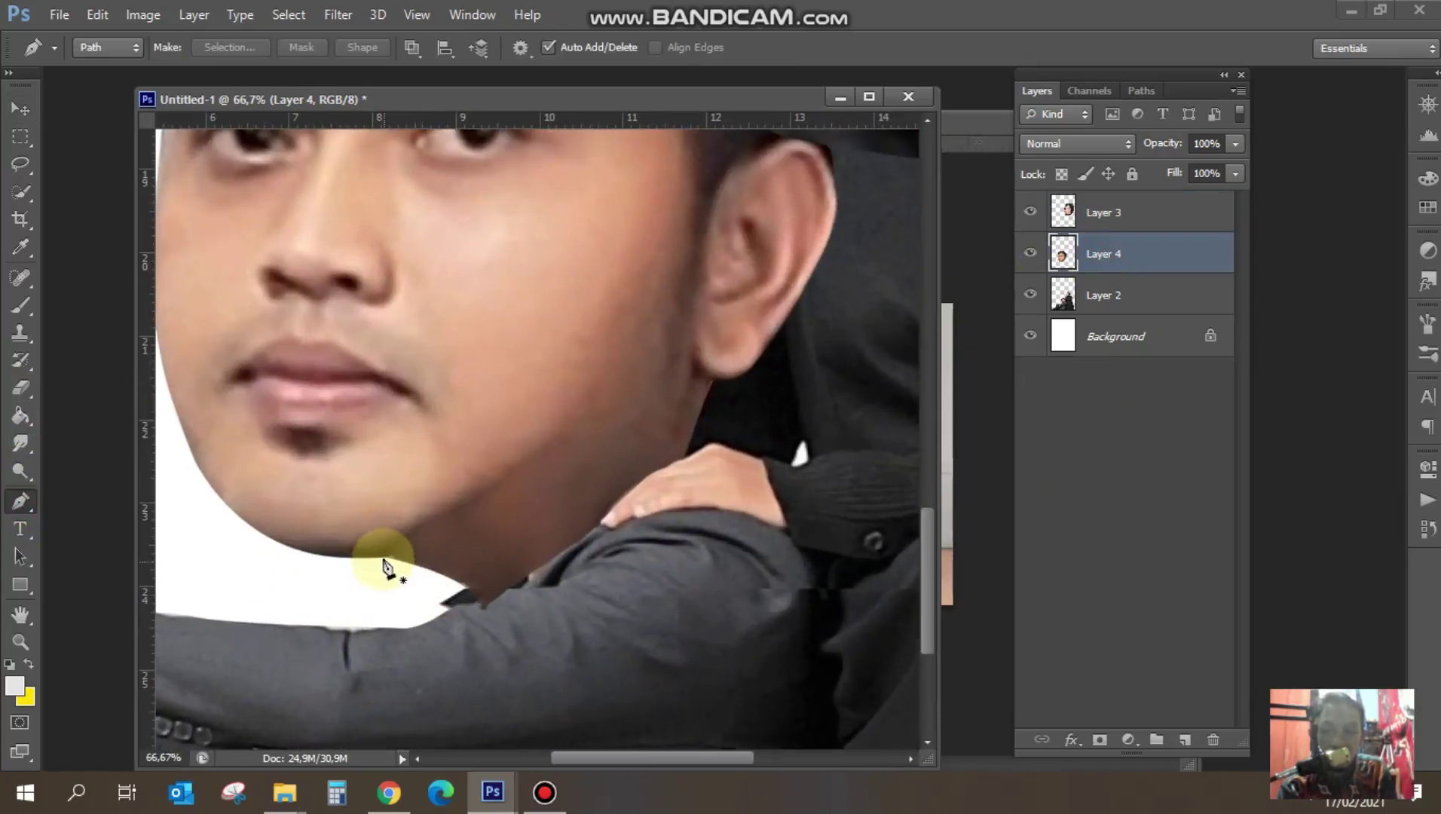
click(197, 462)
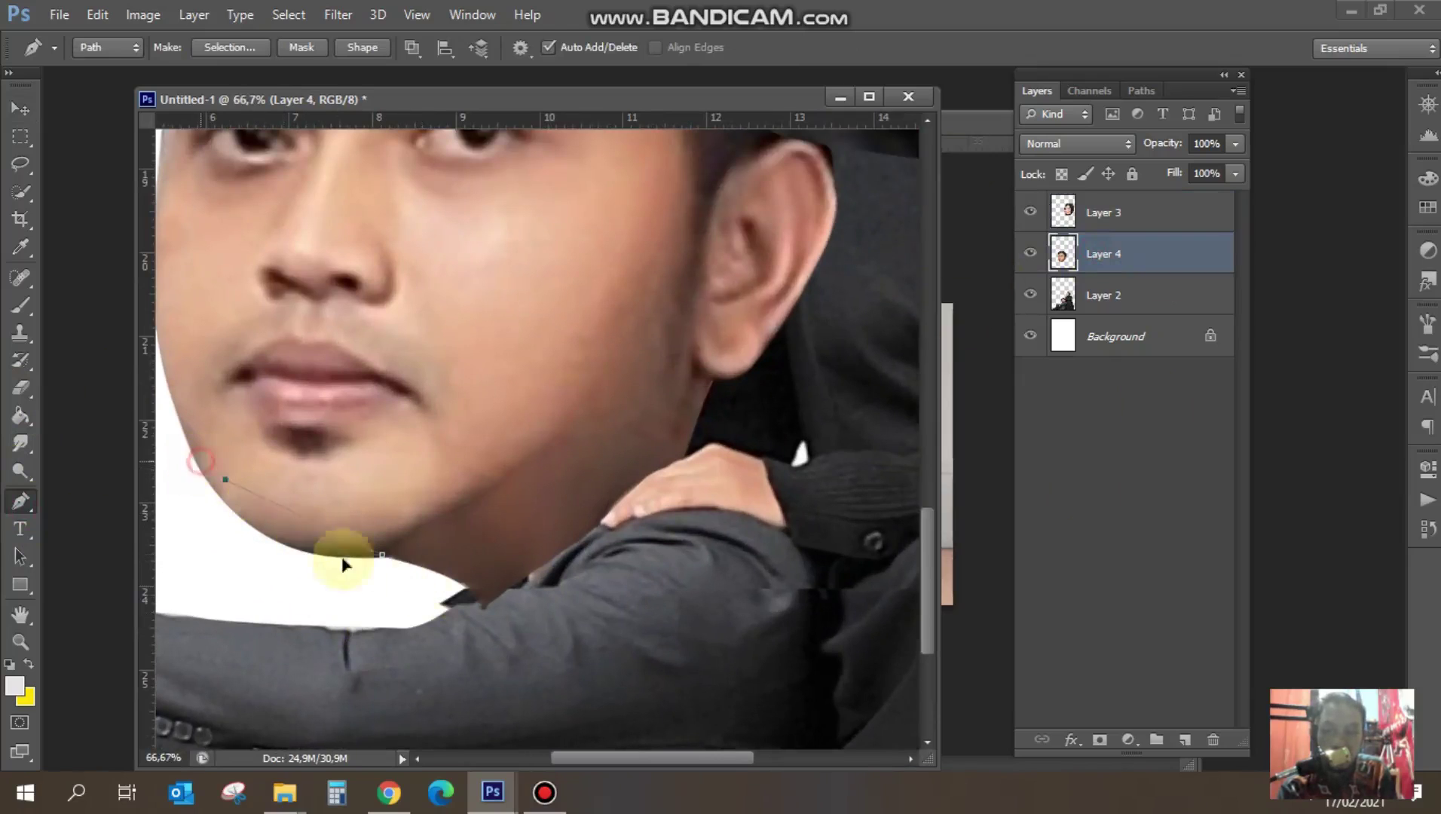
click(443, 576)
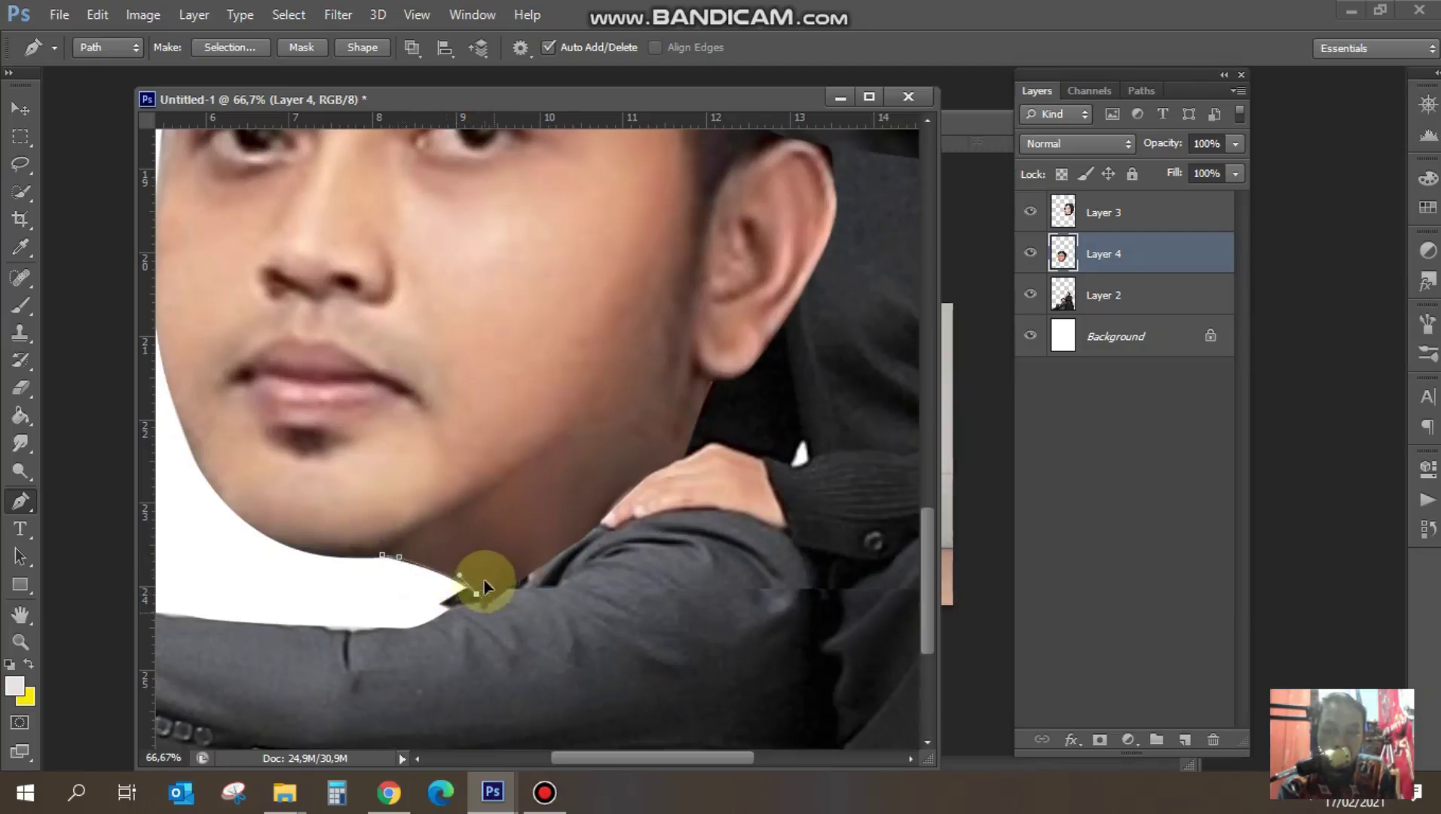
drag(501, 589, 500, 585)
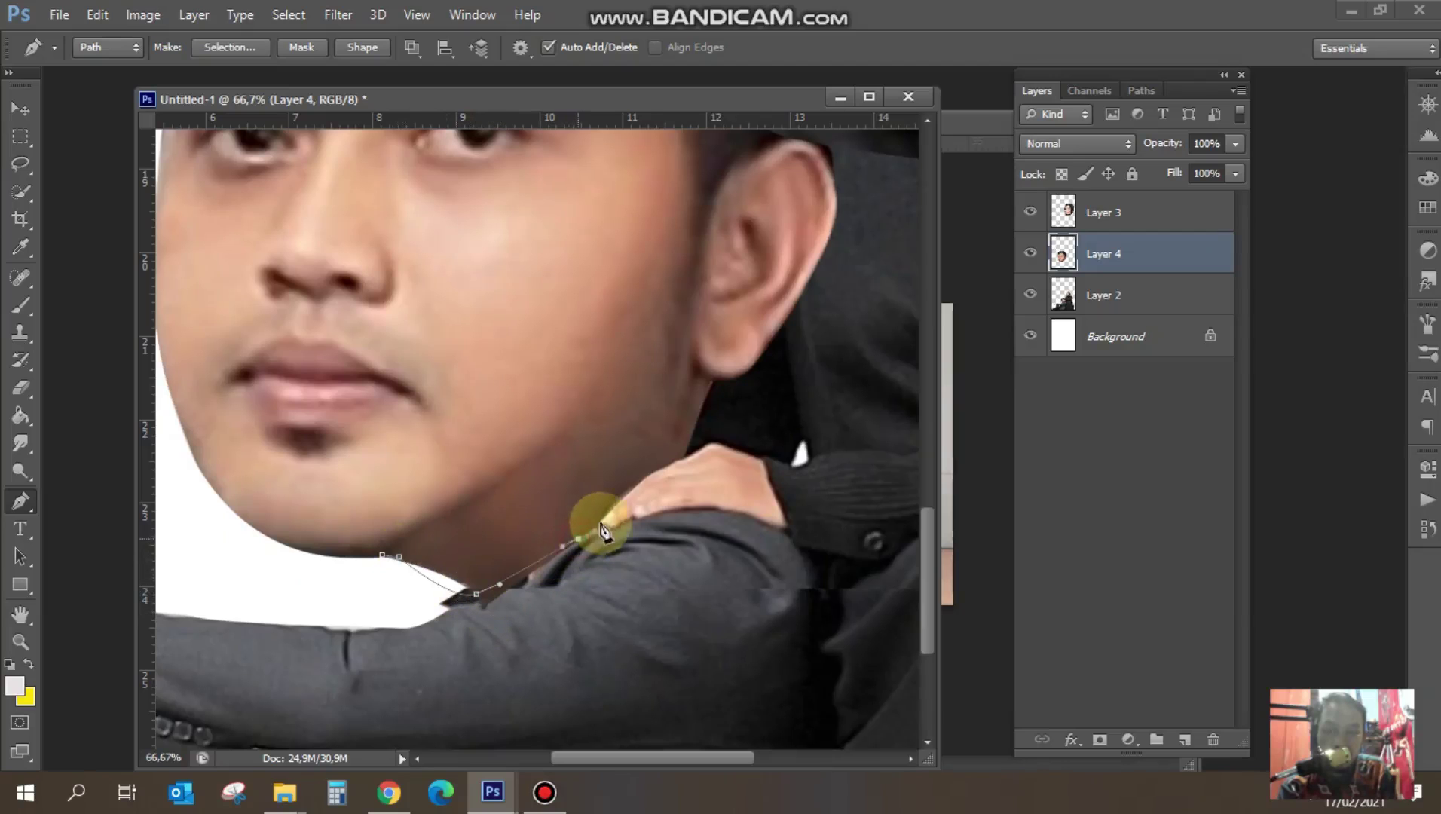
click(382, 557)
key(ctrl+Return)
- Nudge the woman's head on Layer 3 slightly right, about 0.27 cm, to sit on her neck
key(m)
scroll(782, 411, up, 5)
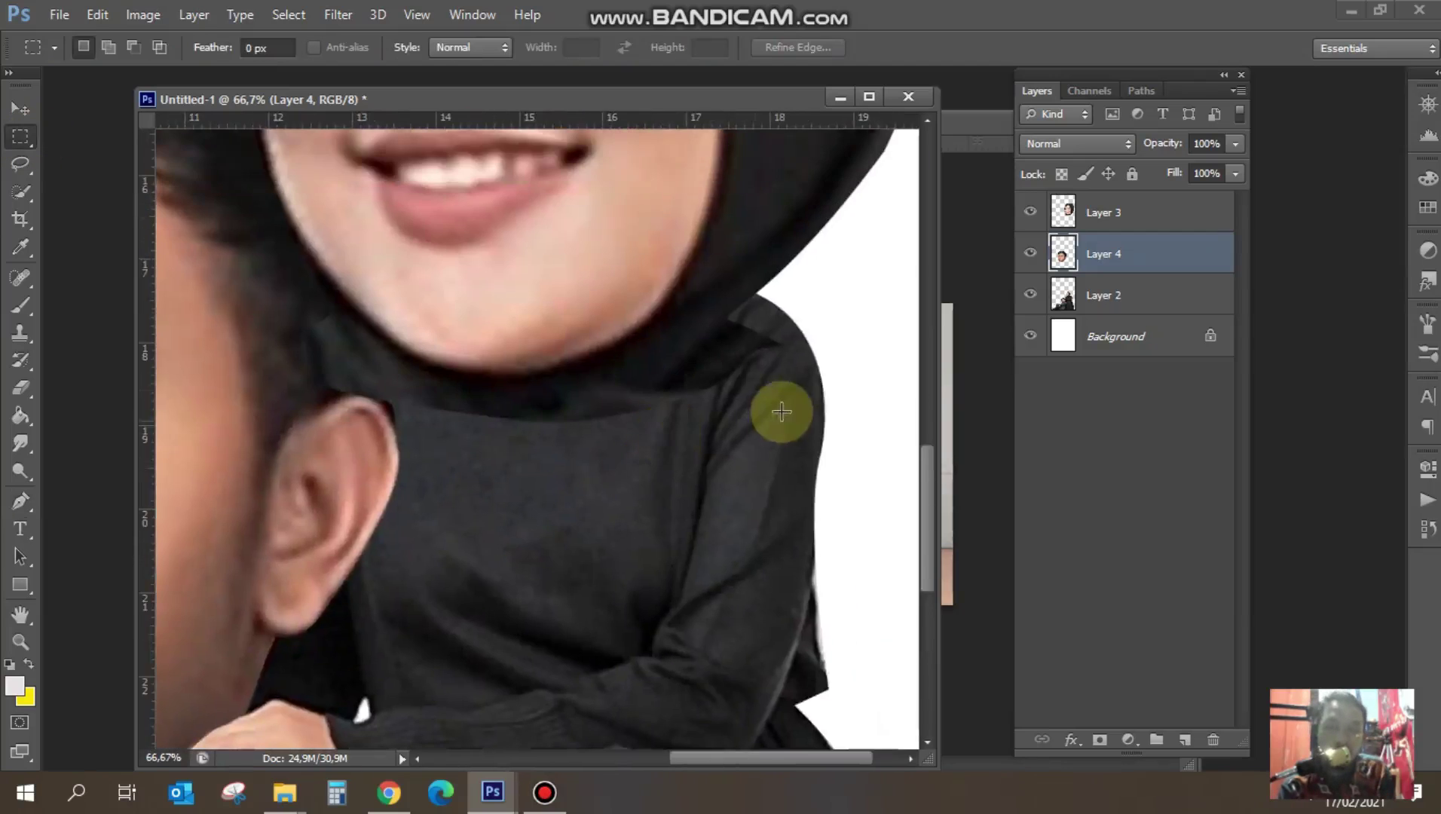
scroll(637, 486, up, 3)
scroll(637, 486, up, 1)
click(1117, 215)
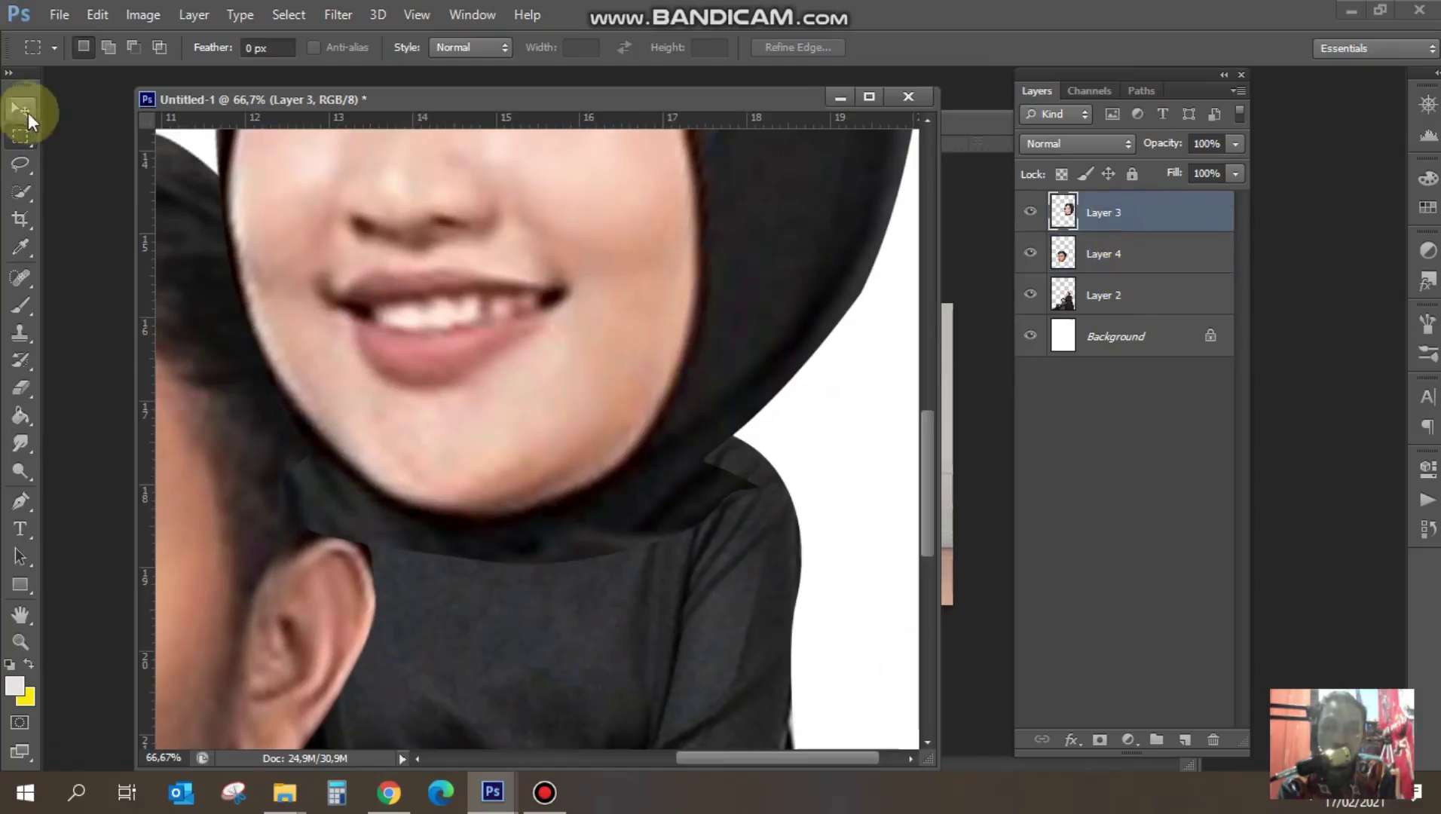
click(28, 113)
drag(589, 472, 601, 452)
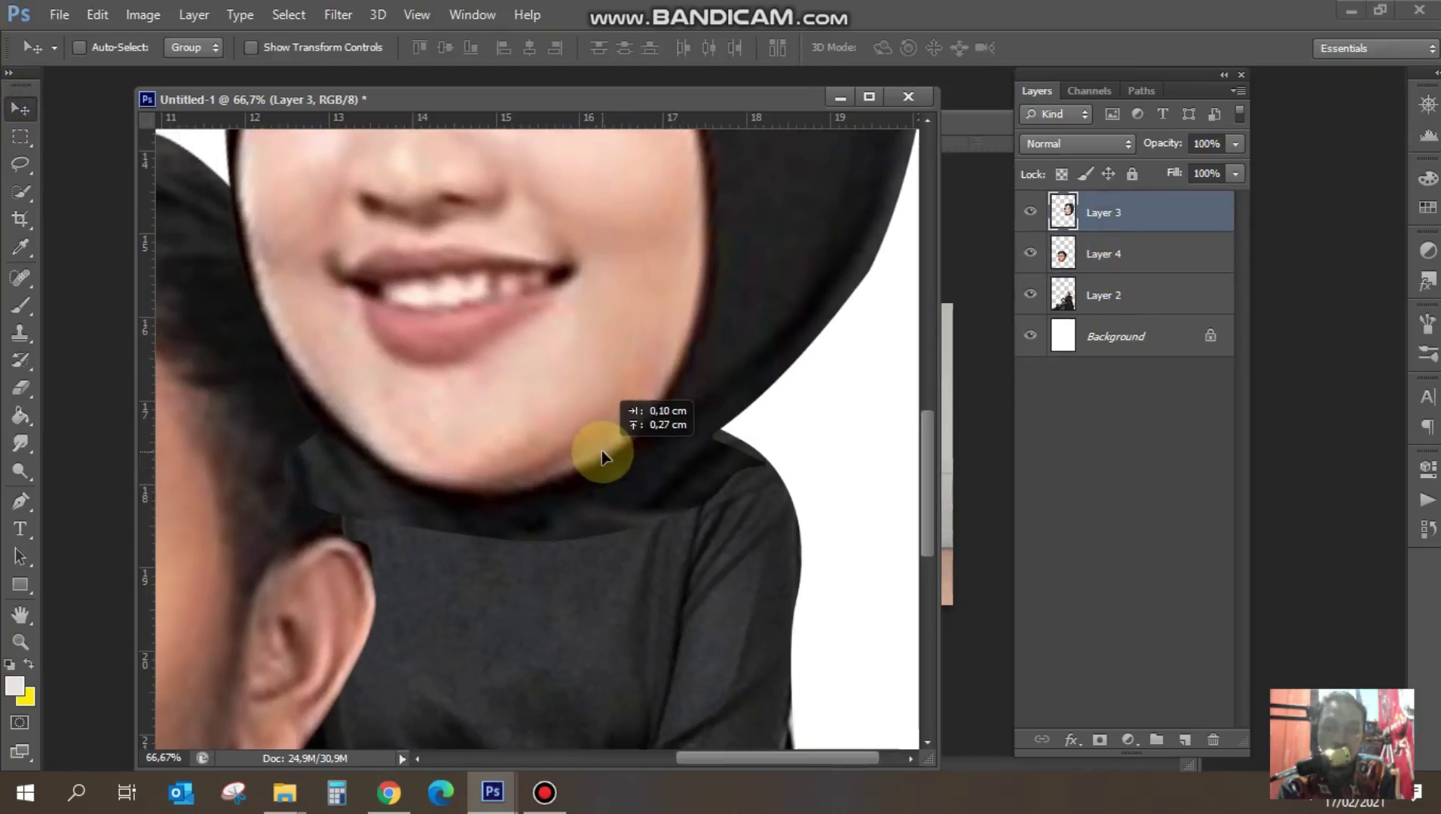
drag(603, 456, 602, 455)
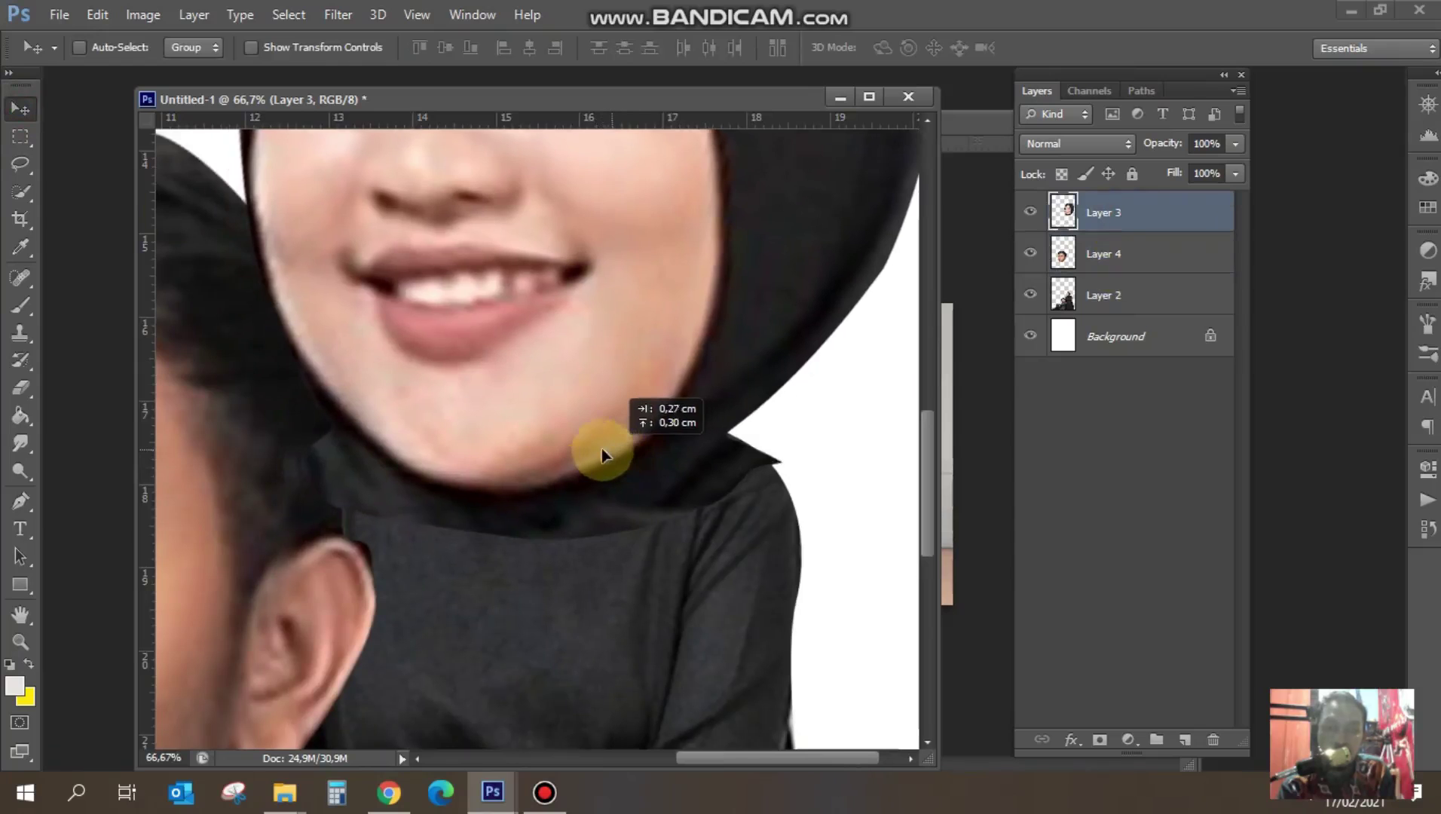
scroll(588, 514, down, 2)
scroll(631, 547, down, 1)
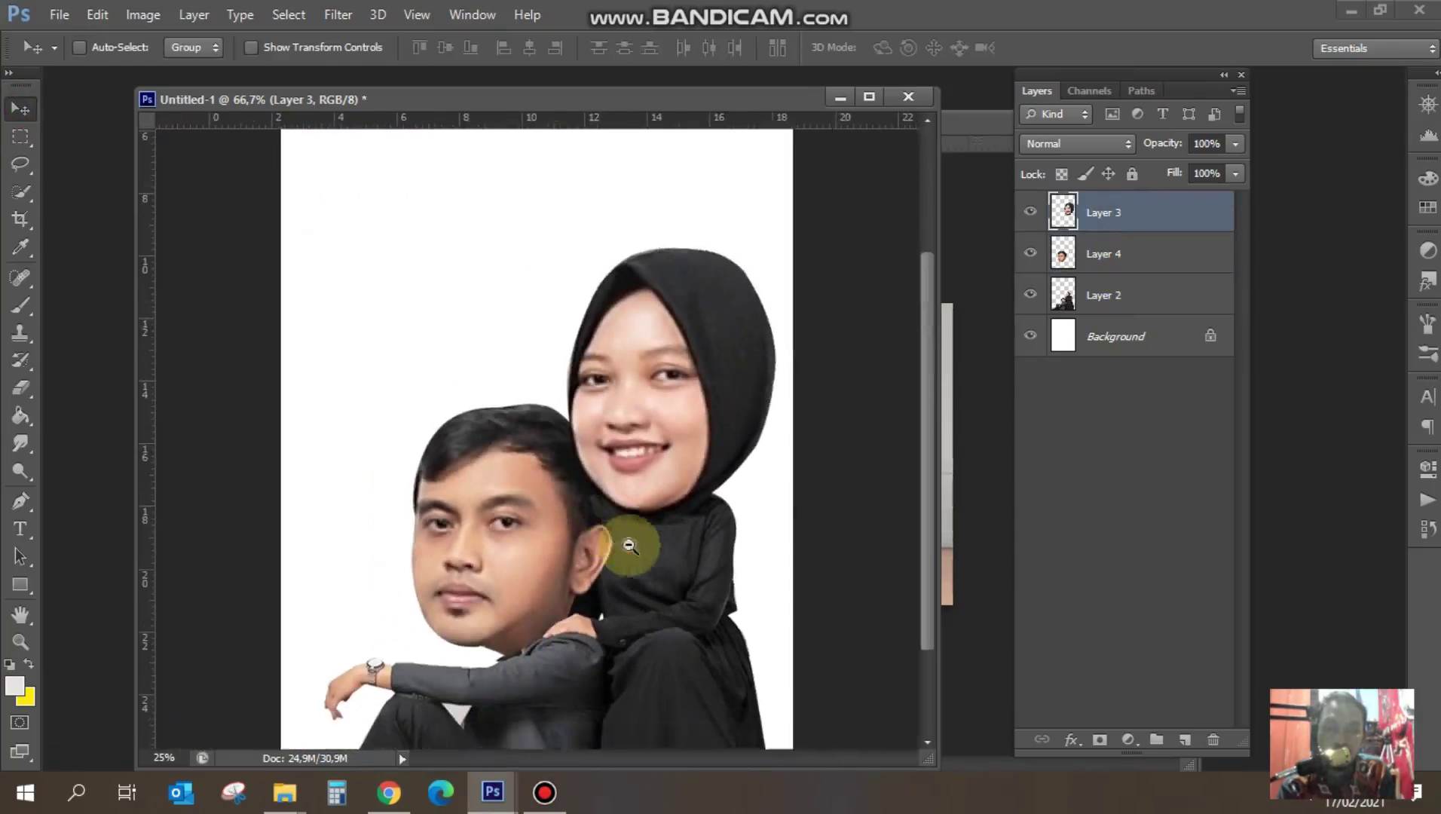
scroll(664, 517, down, 1)
scroll(663, 516, up, 2)
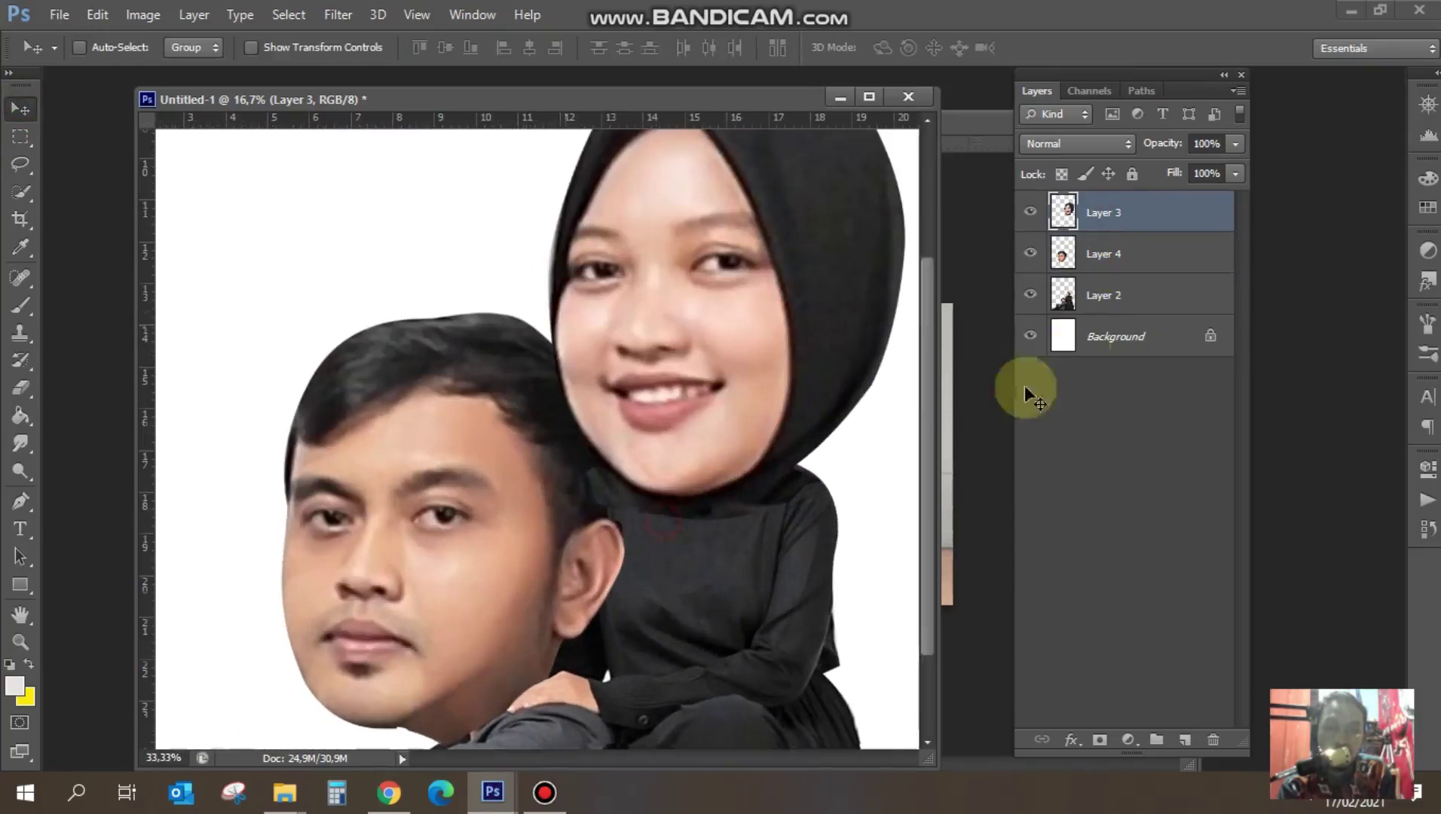
shift+click(1124, 296)
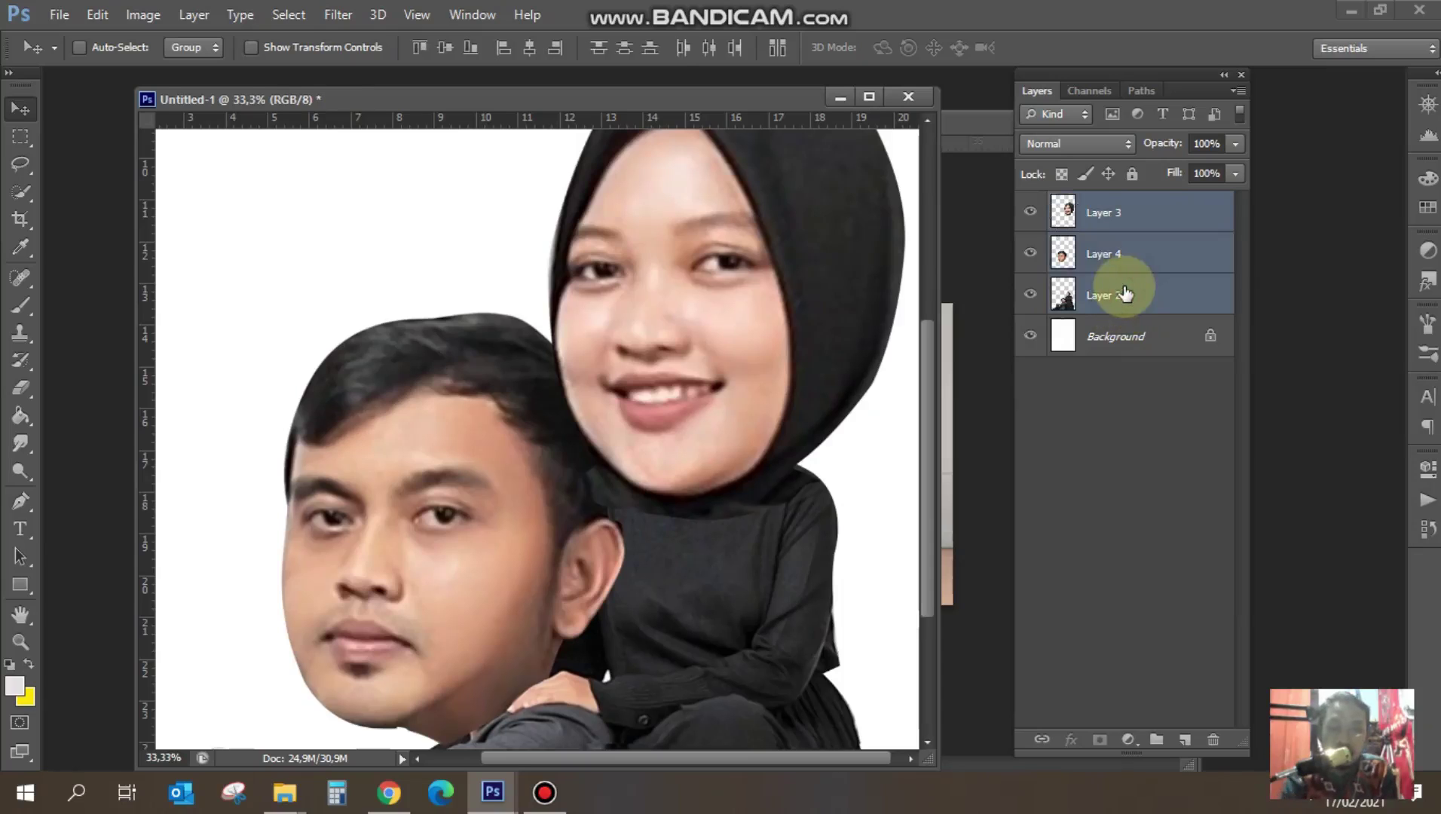
- Merge the three figure layers into one and smudge the woman's shoulder edge
key(ctrl+e)
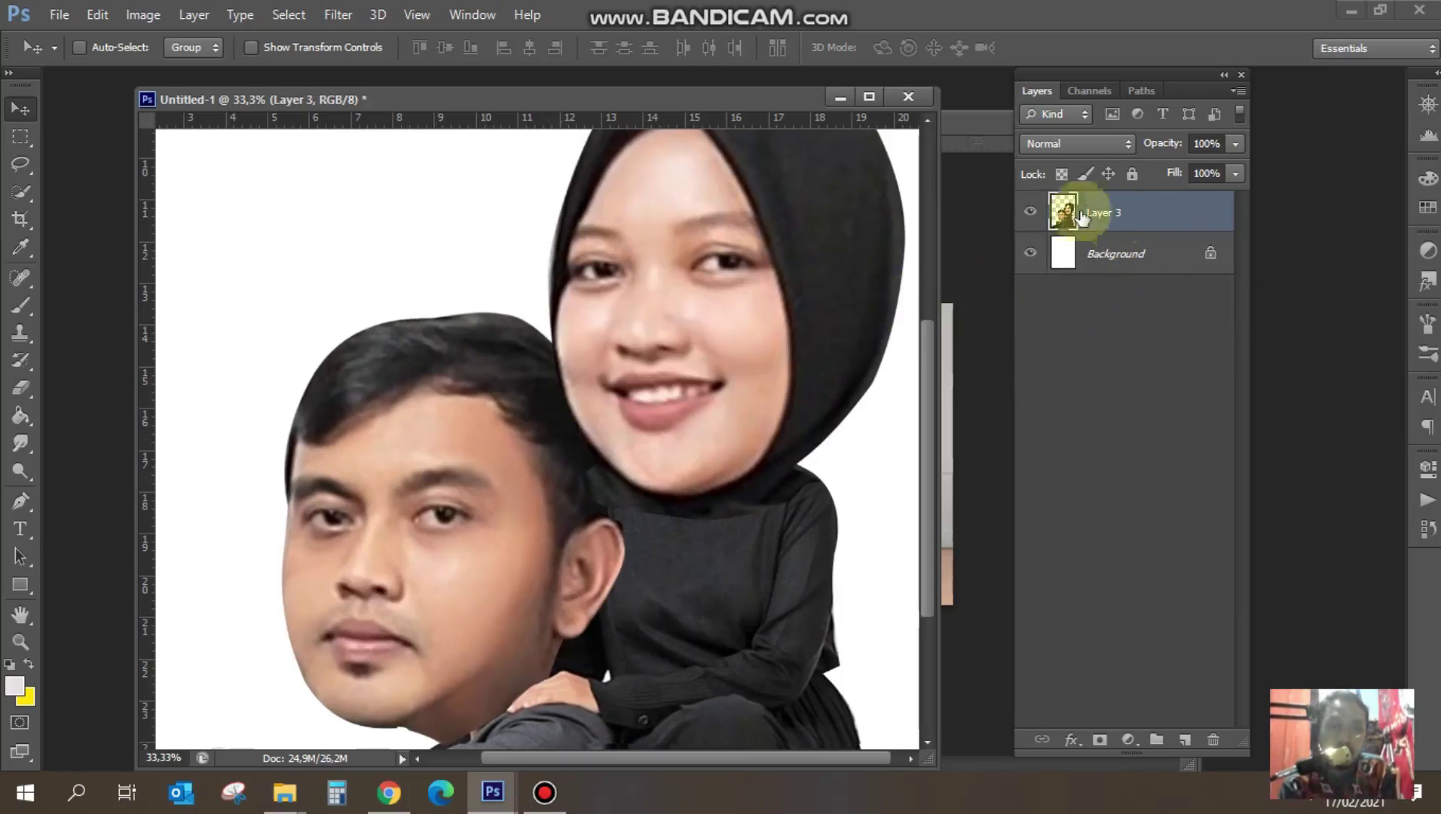
click(20, 443)
click(688, 532)
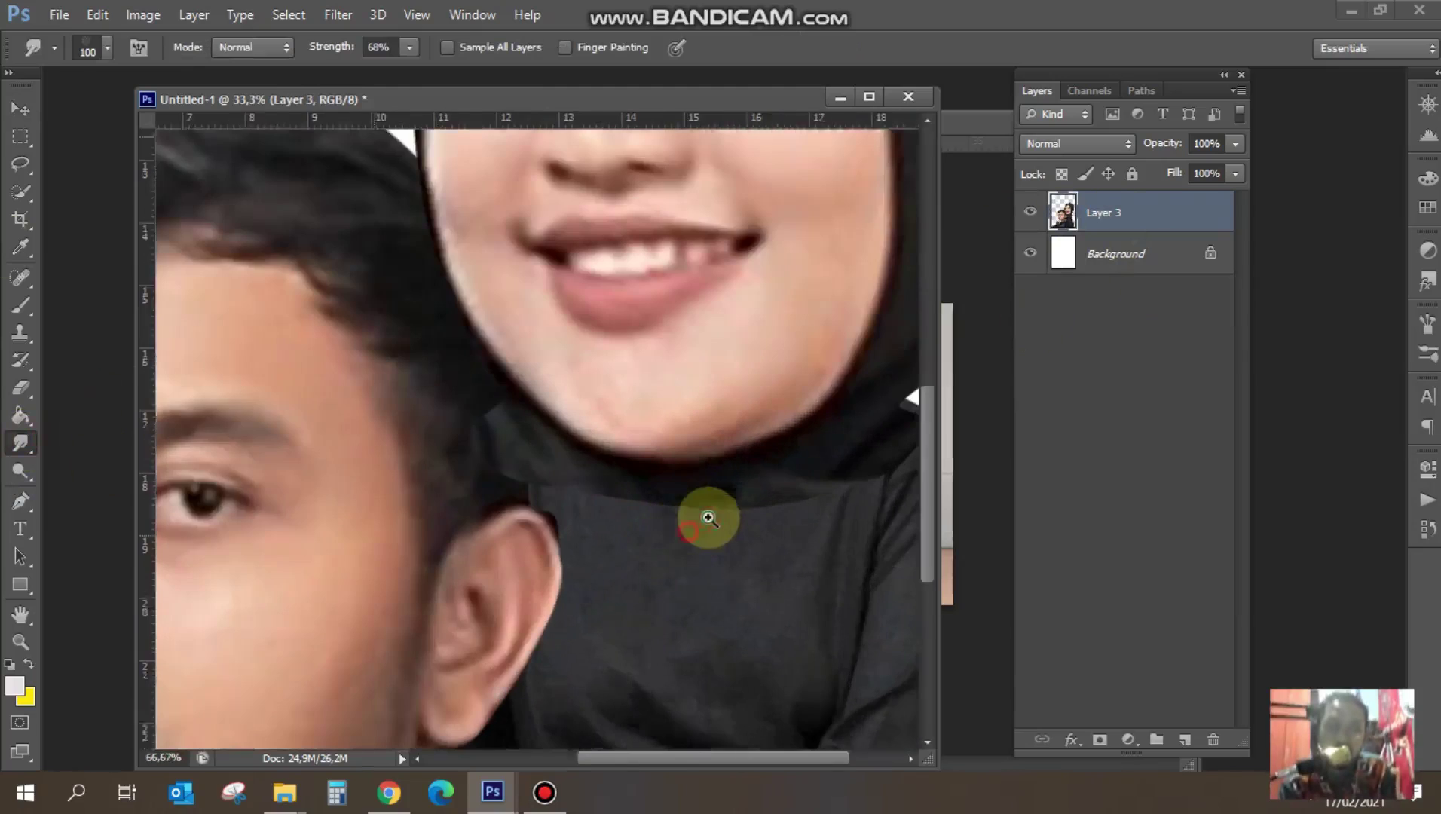
click(705, 513)
scroll(709, 501, up, 1)
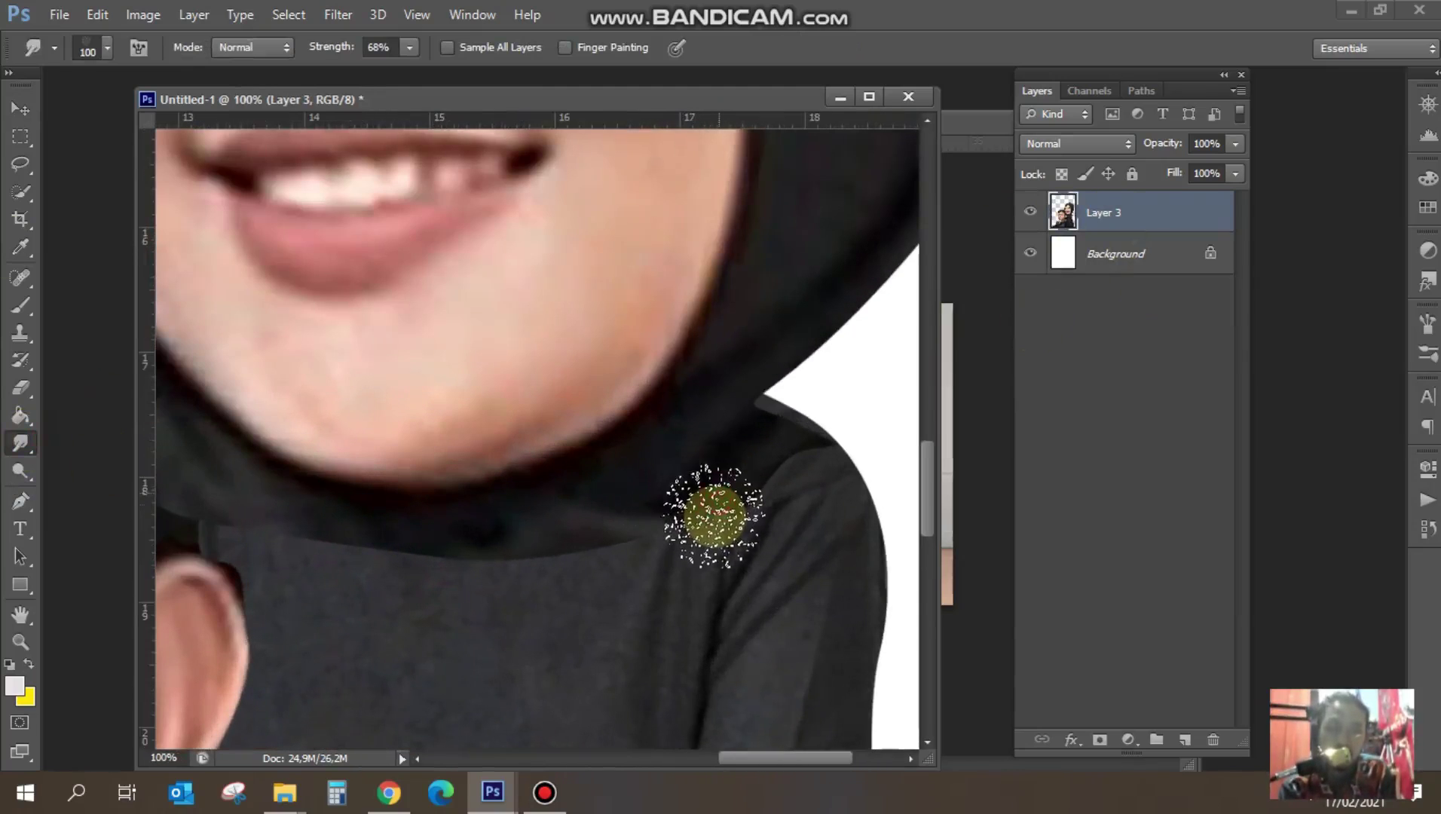
drag(762, 451, 779, 457)
- Set the Smudge brush to a 55 px round tip at 30% strength
right_click(750, 487)
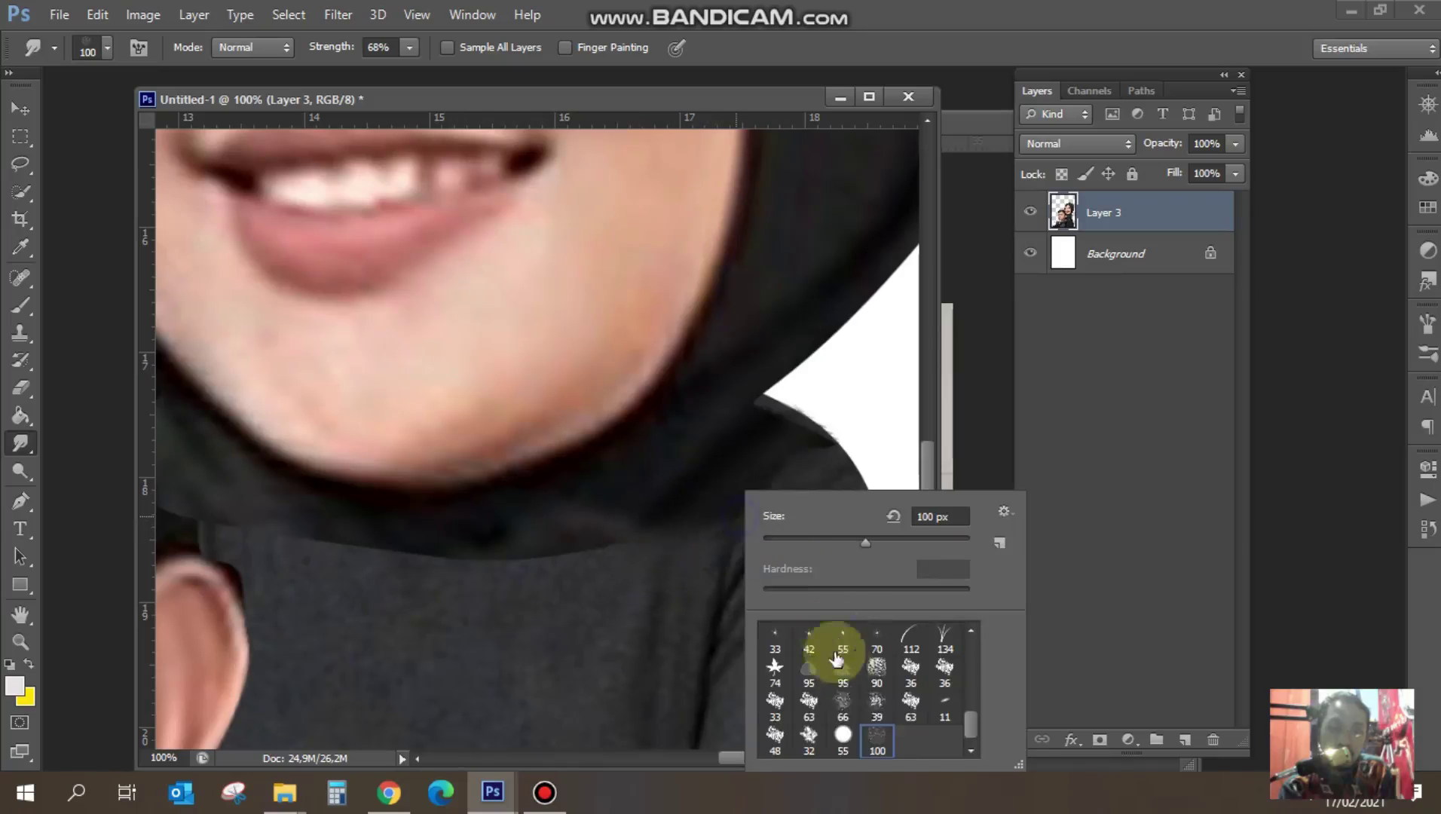
double_click(843, 701)
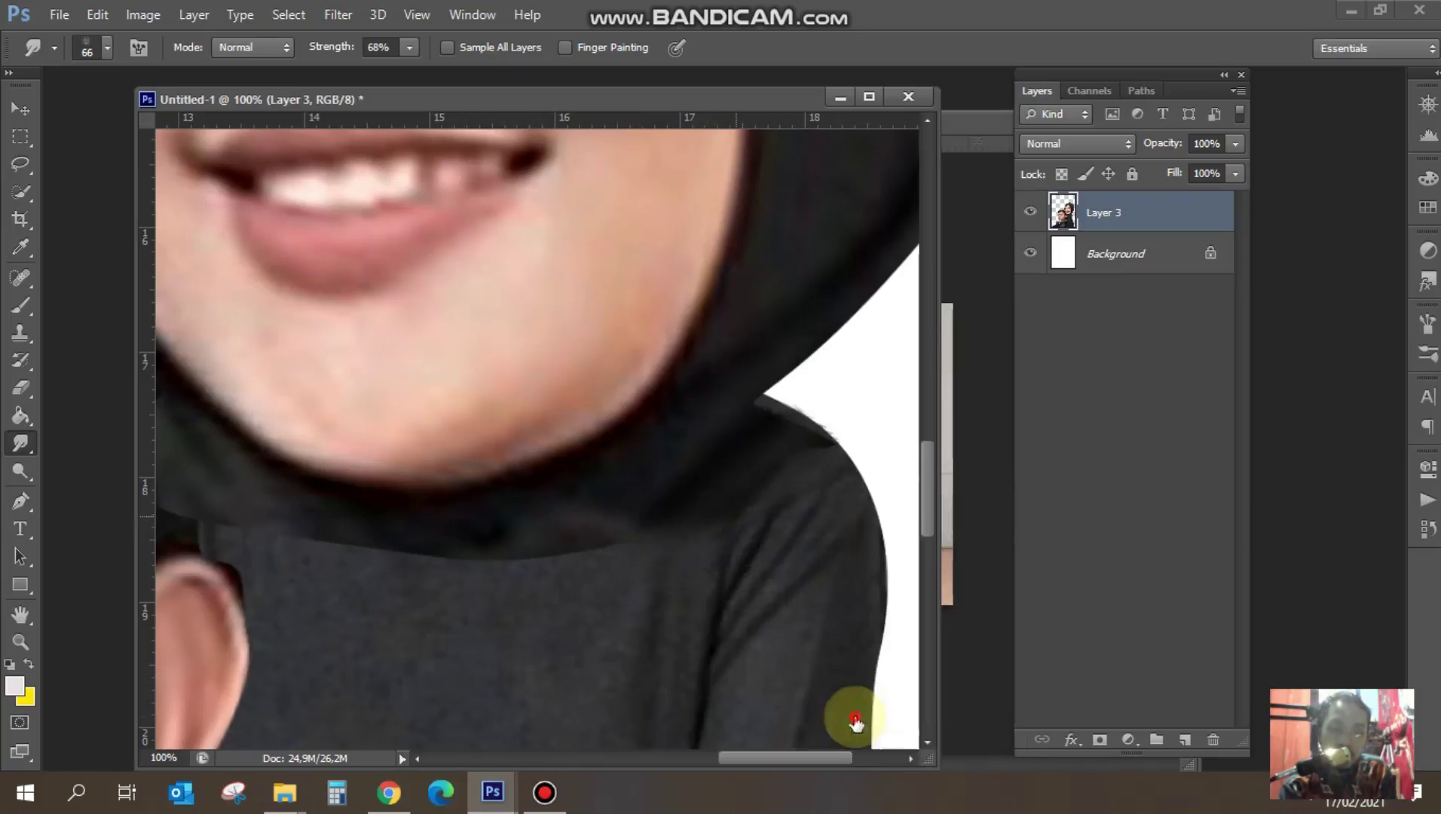
right_click(701, 505)
drag(580, 418, 638, 545)
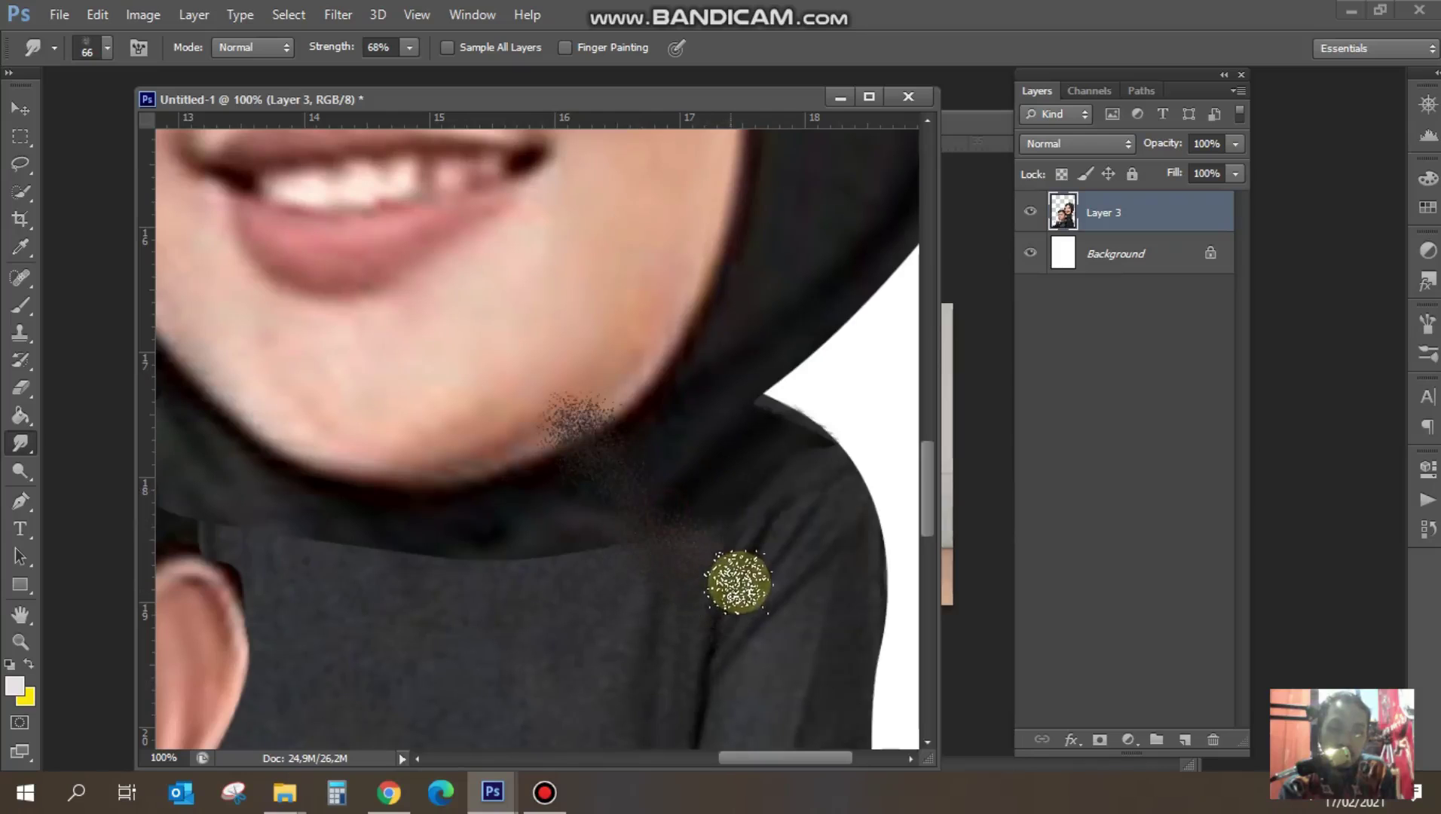
key(ctrl+z)
right_click(708, 547)
double_click(811, 750)
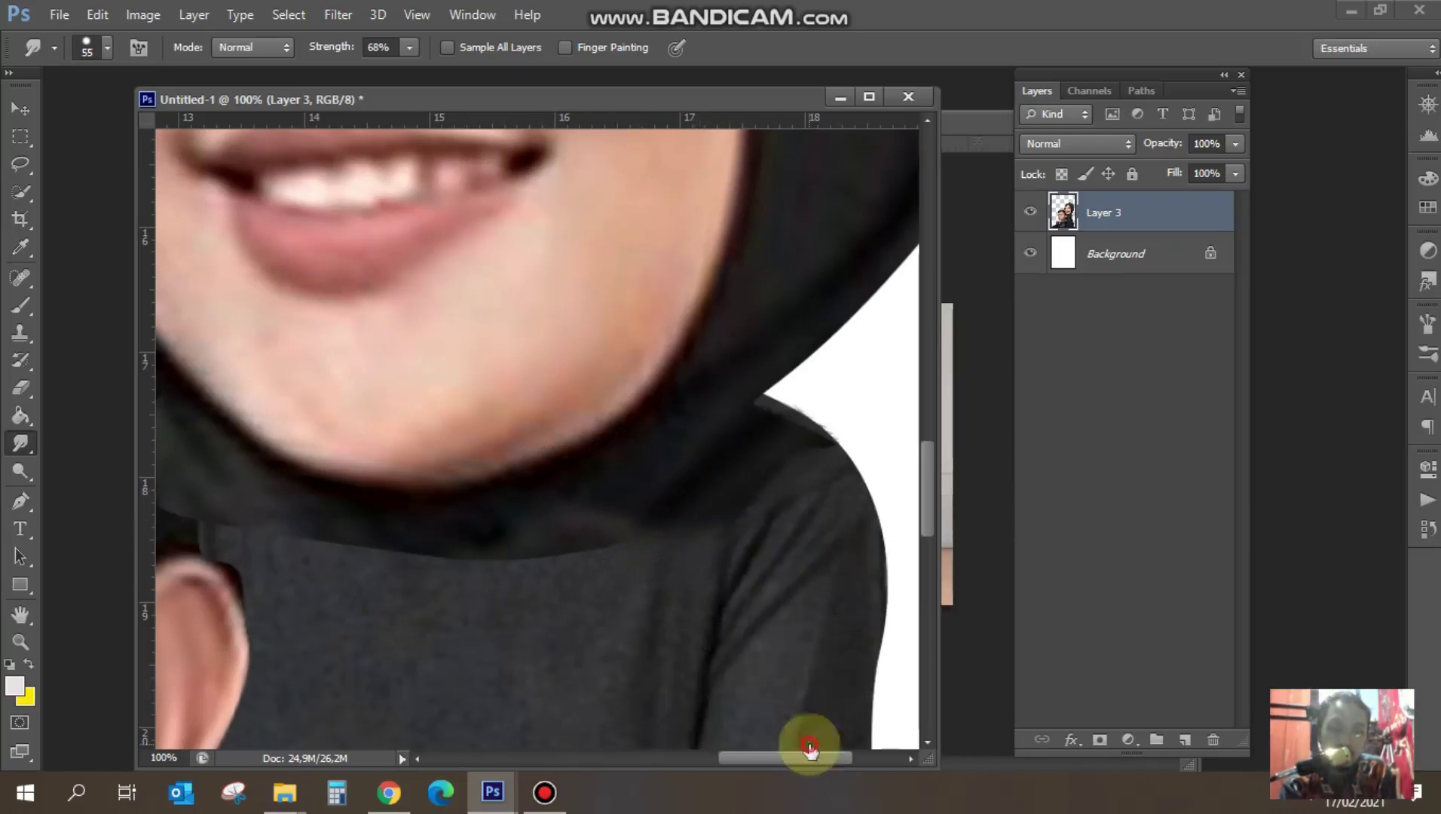
mouse_move(646, 512)
mouse_down()
mouse_move(594, 535)
mouse_move(657, 480)
mouse_up()
drag(370, 75, 366, 75)
- Smooth the hijab edge along the collar and the neckline
drag(671, 498, 797, 444)
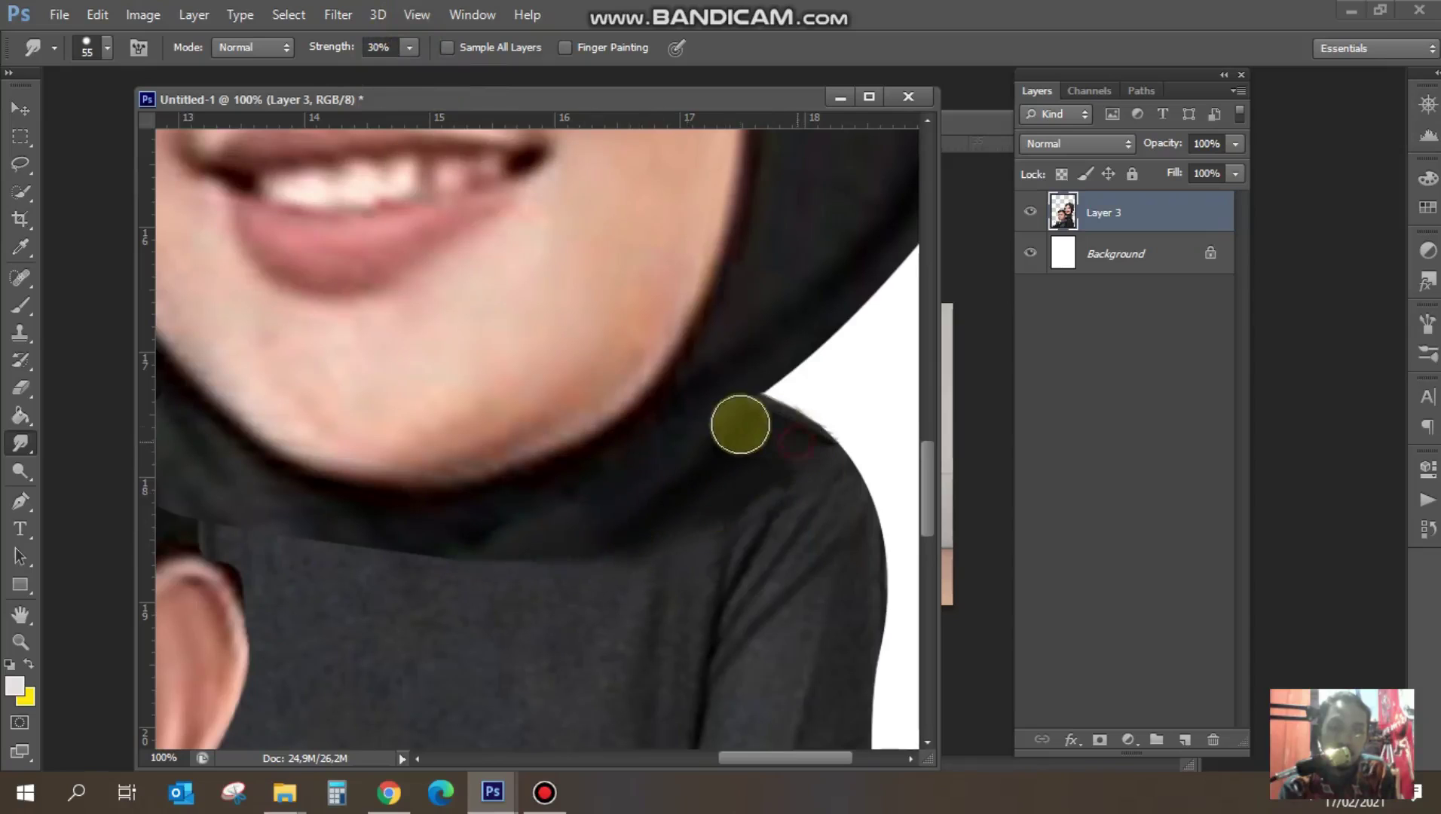
mouse_move(469, 546)
mouse_down()
mouse_move(357, 568)
mouse_move(287, 531)
mouse_move(477, 540)
mouse_move(322, 467)
mouse_move(348, 505)
mouse_up()
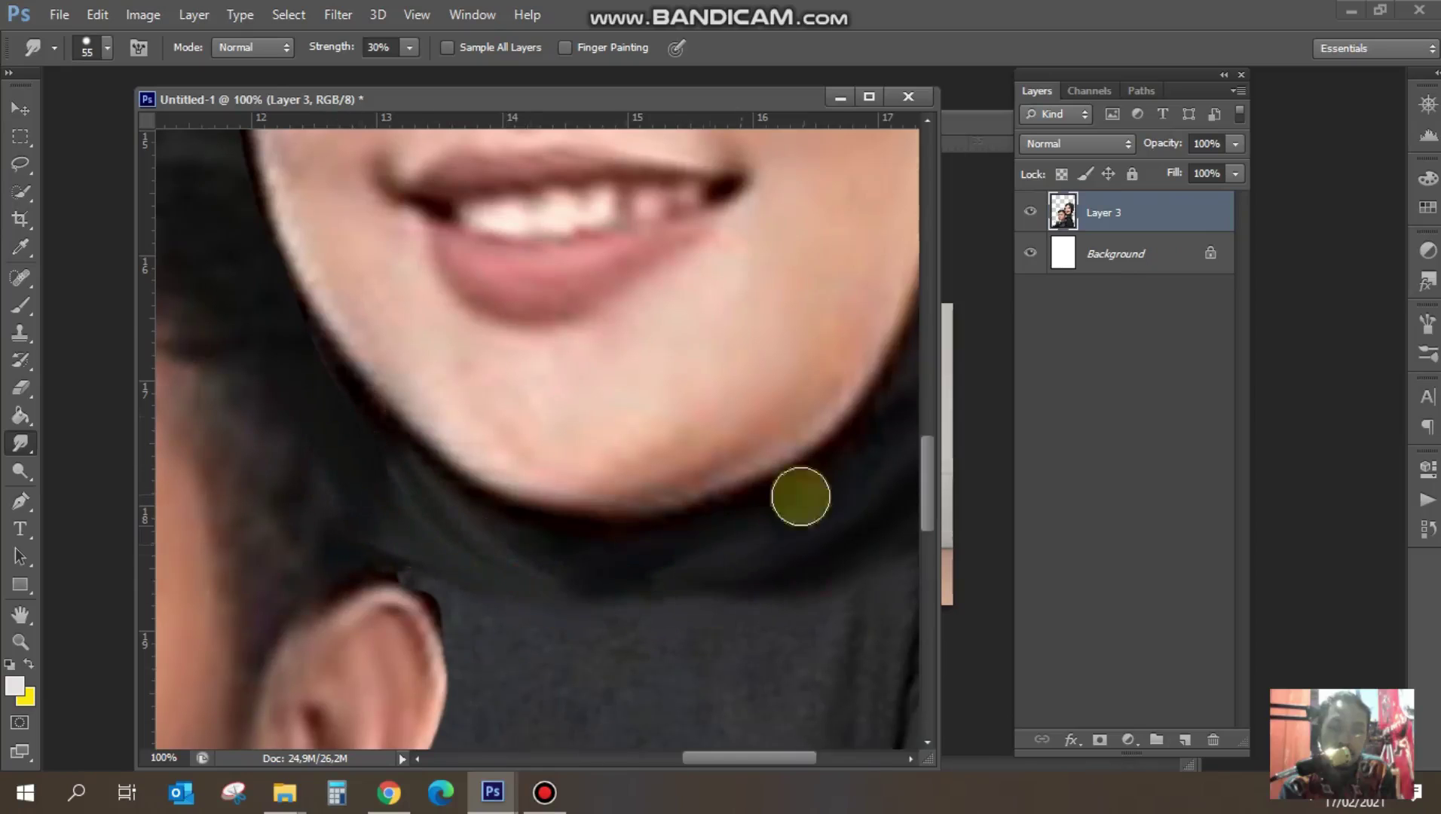
scroll(754, 473, down, 3)
scroll(648, 427, up, 1)
scroll(558, 398, up, 3)
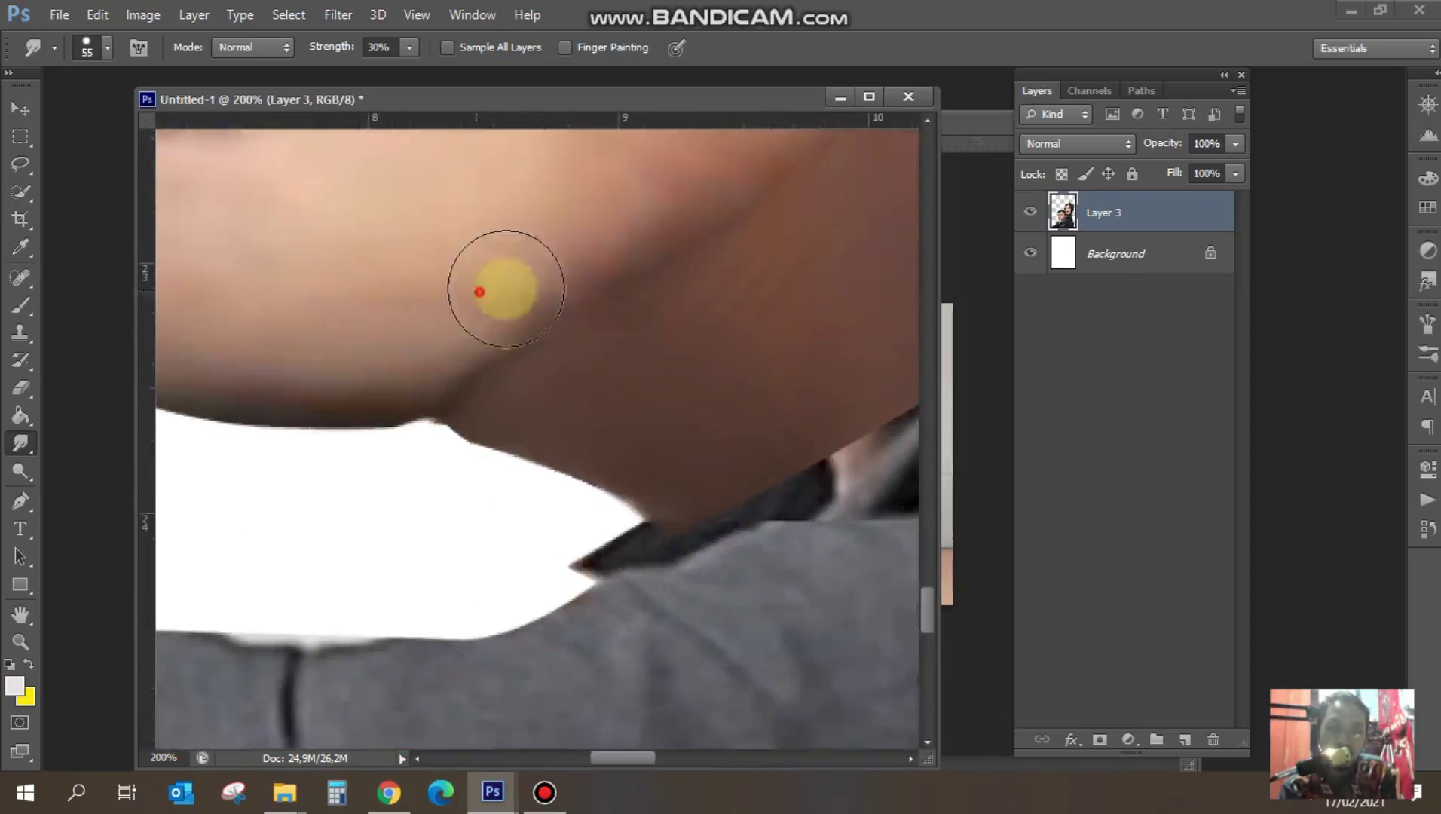
scroll(506, 289, down, 3)
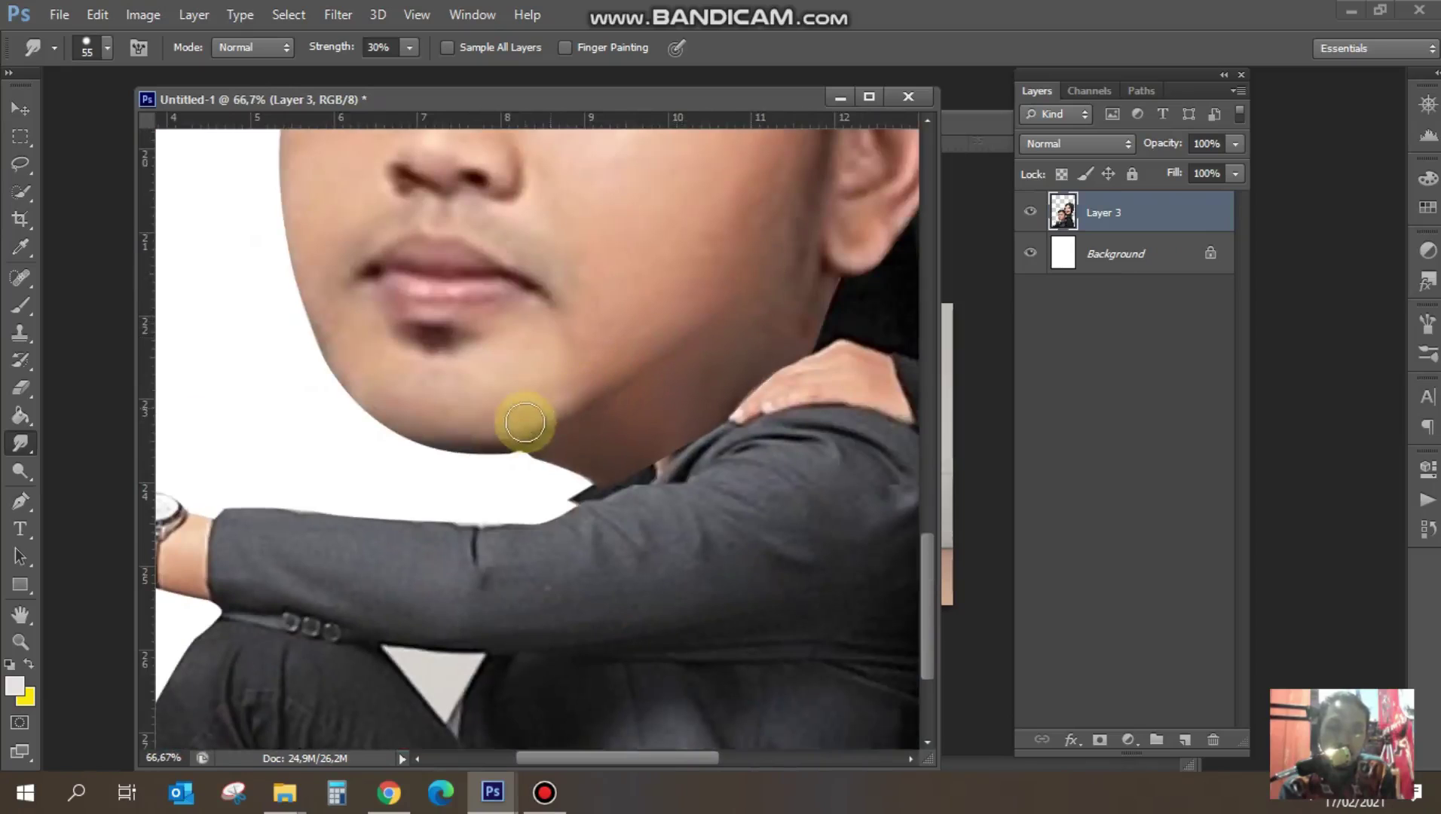
- Soften the man's chin edge and blend the skin along his neck and jaw
drag(519, 435, 539, 432)
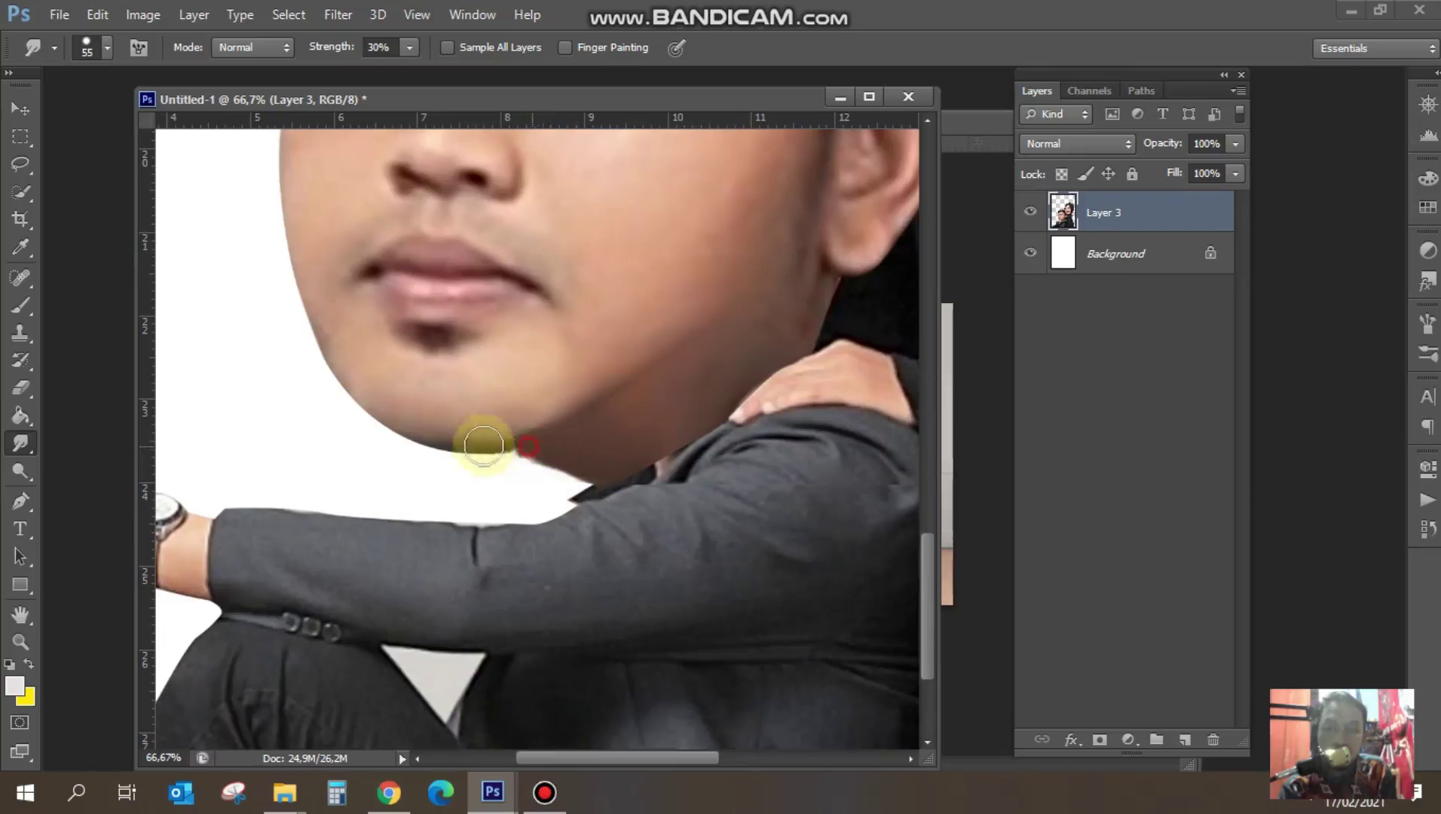
drag(488, 427, 552, 423)
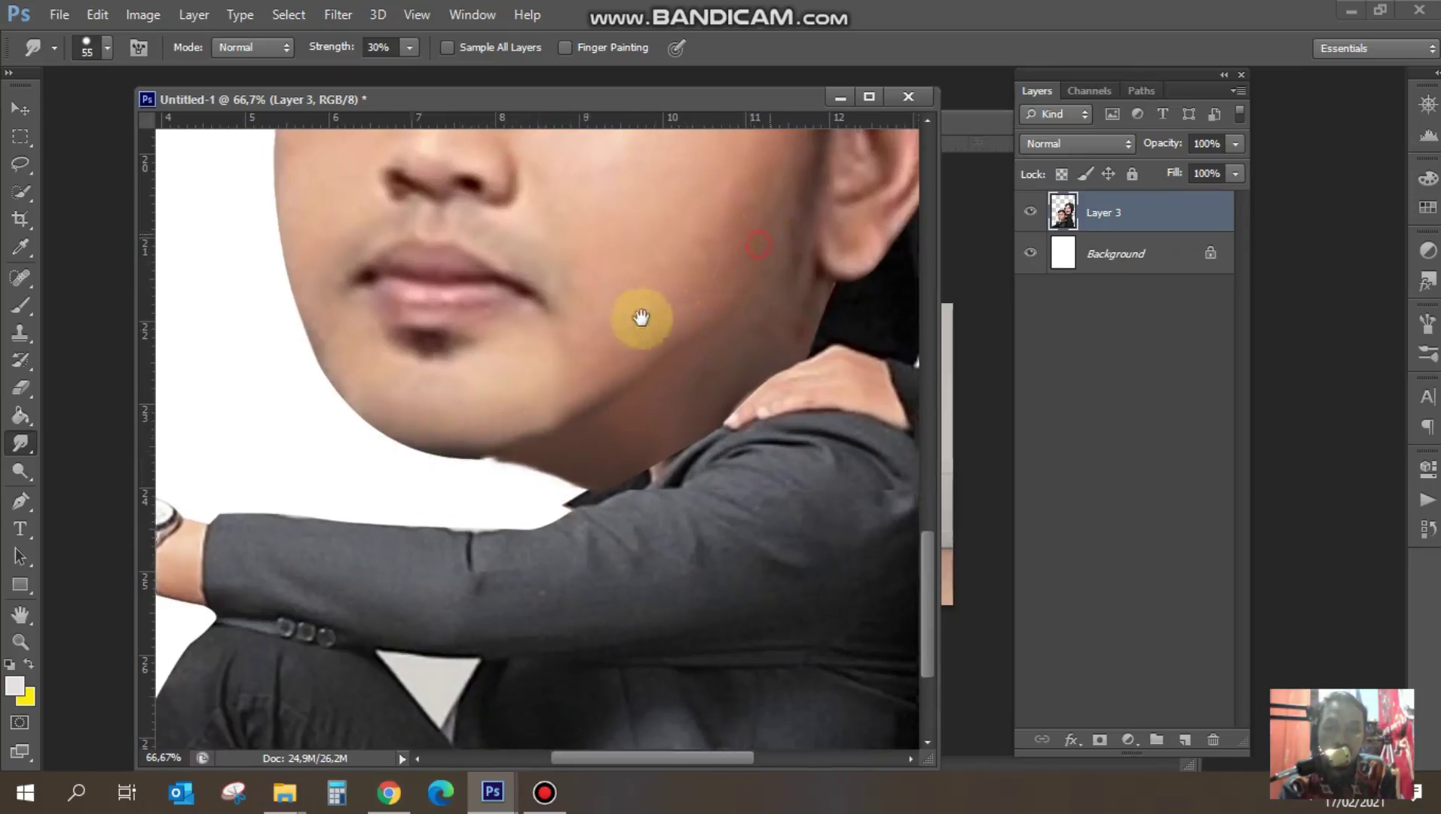
drag(762, 339, 628, 426)
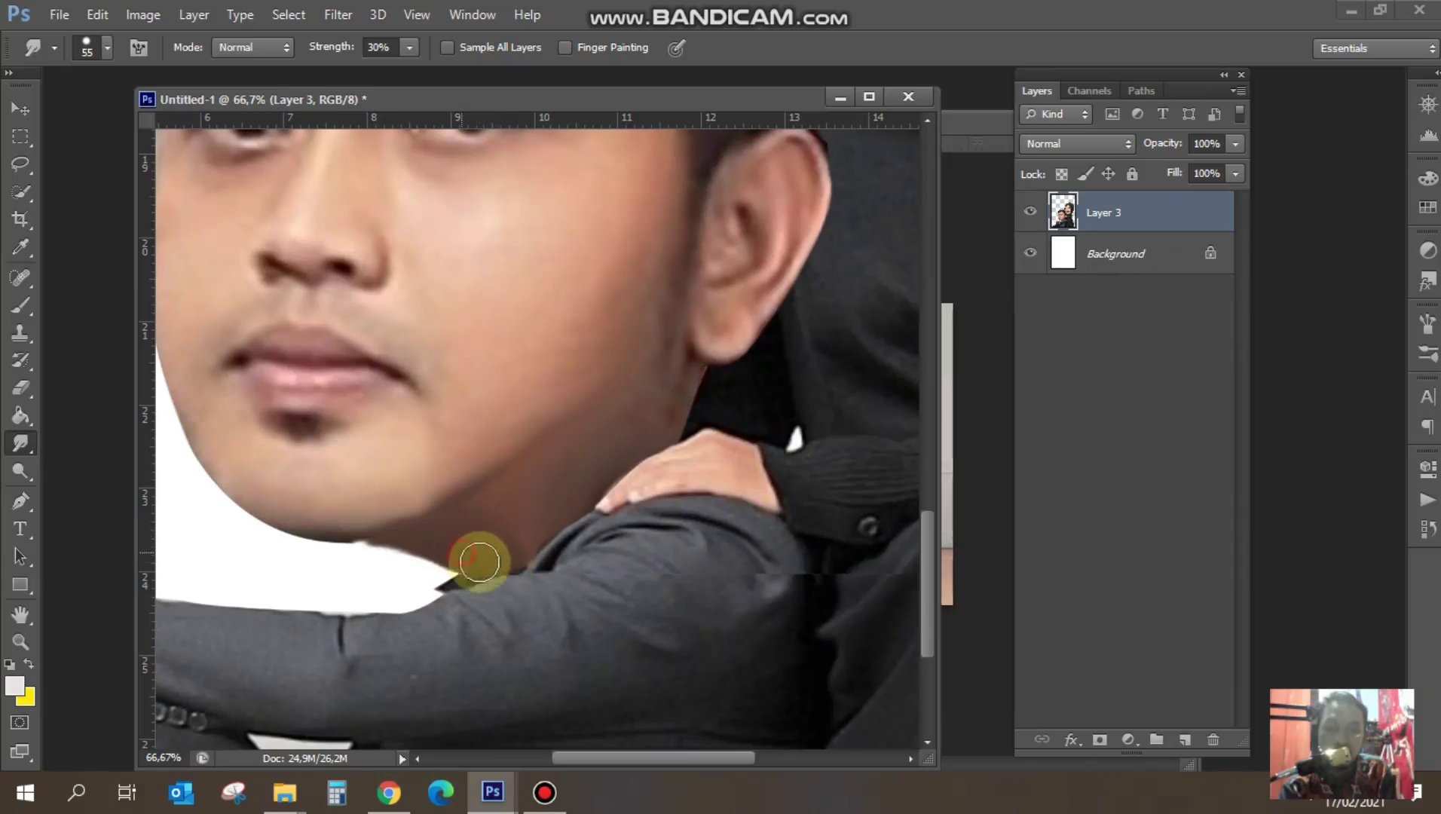
mouse_move(553, 520)
mouse_down()
mouse_move(482, 515)
mouse_move(524, 522)
mouse_move(624, 405)
mouse_up()
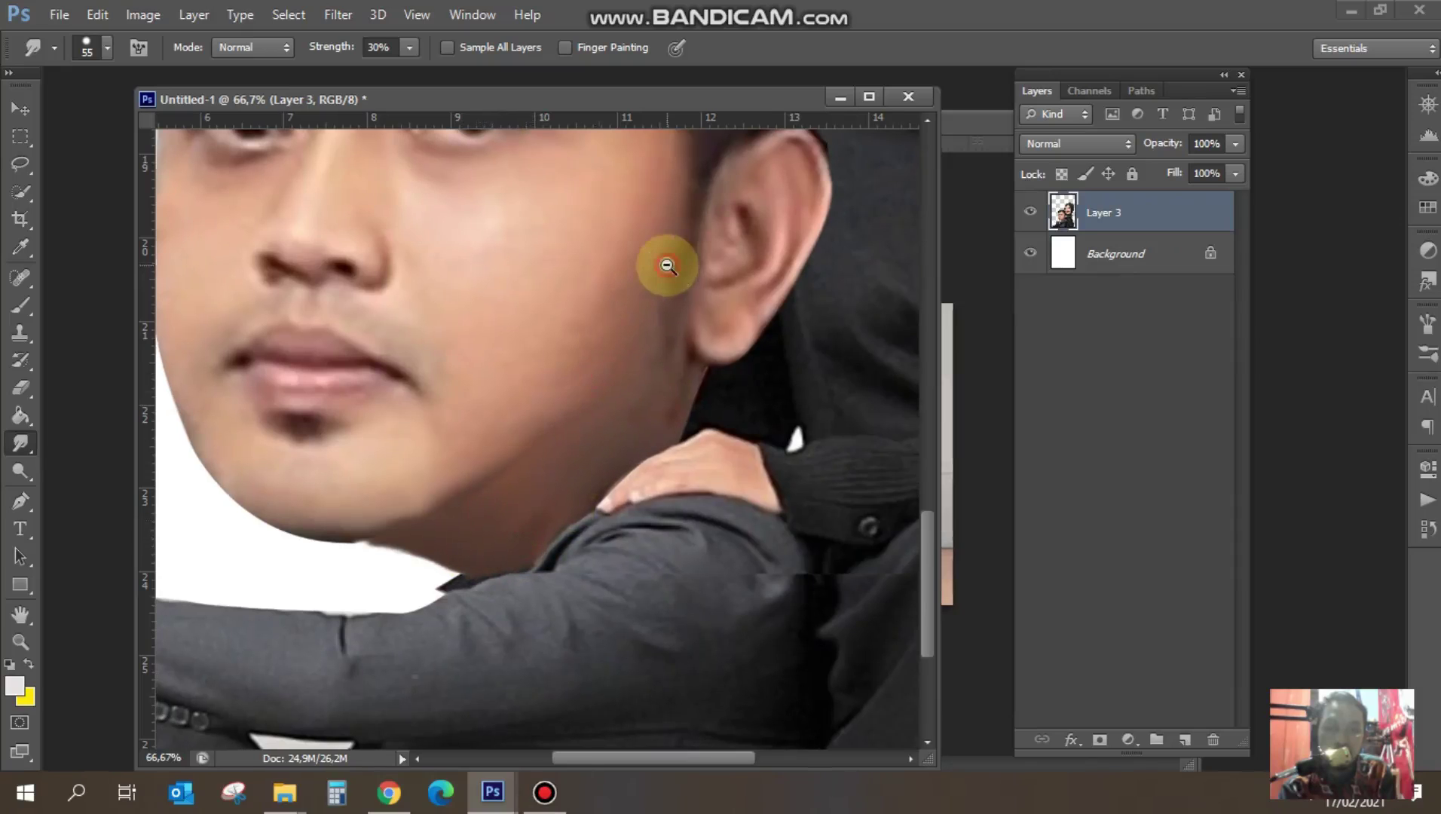
alt+click(666, 264)
alt+click(667, 265)
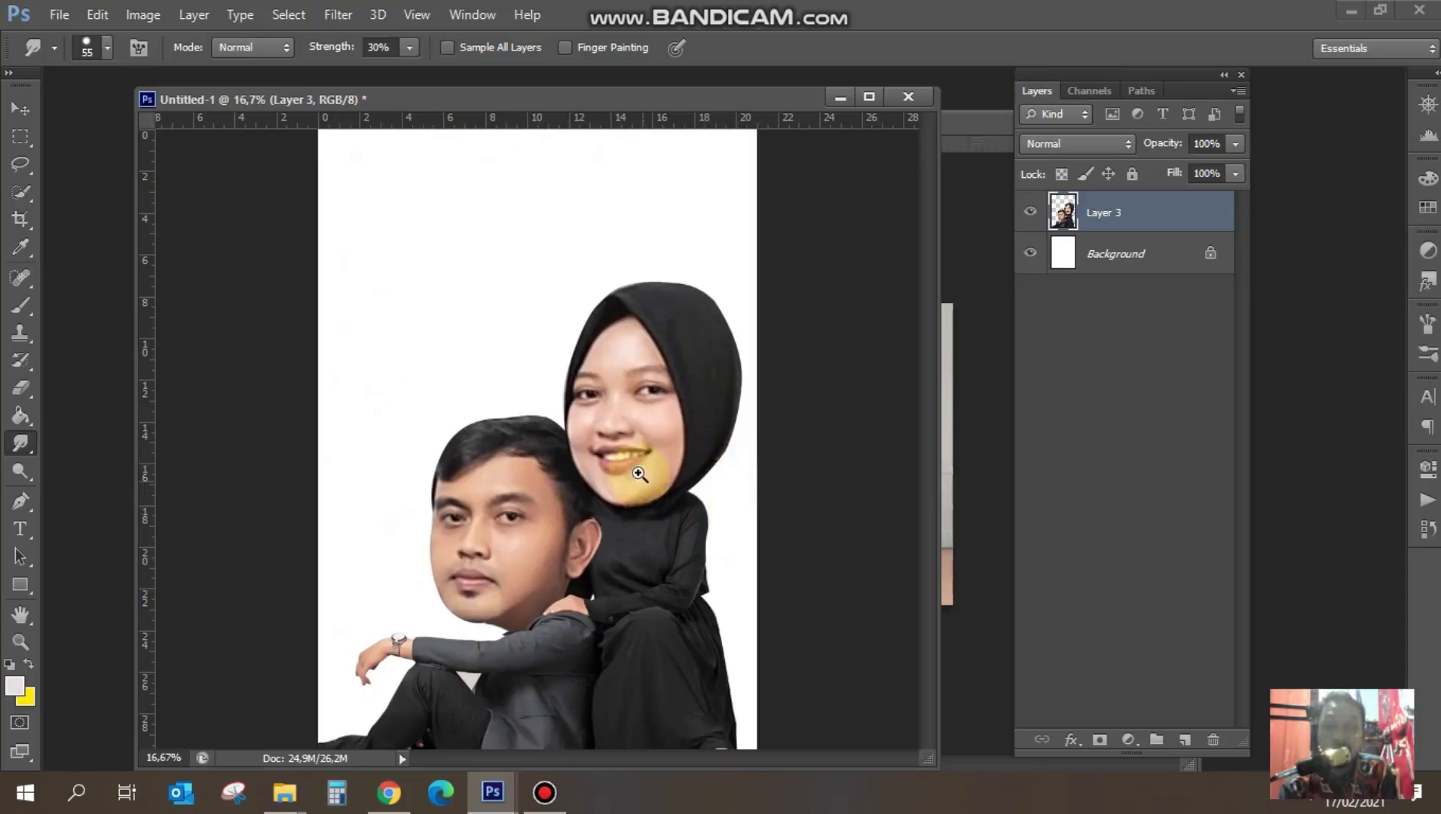
- Apply Selective Color to the Blacks: Cyan +38, Magenta +56, Yellow +44, Black +29
alt+click(639, 473)
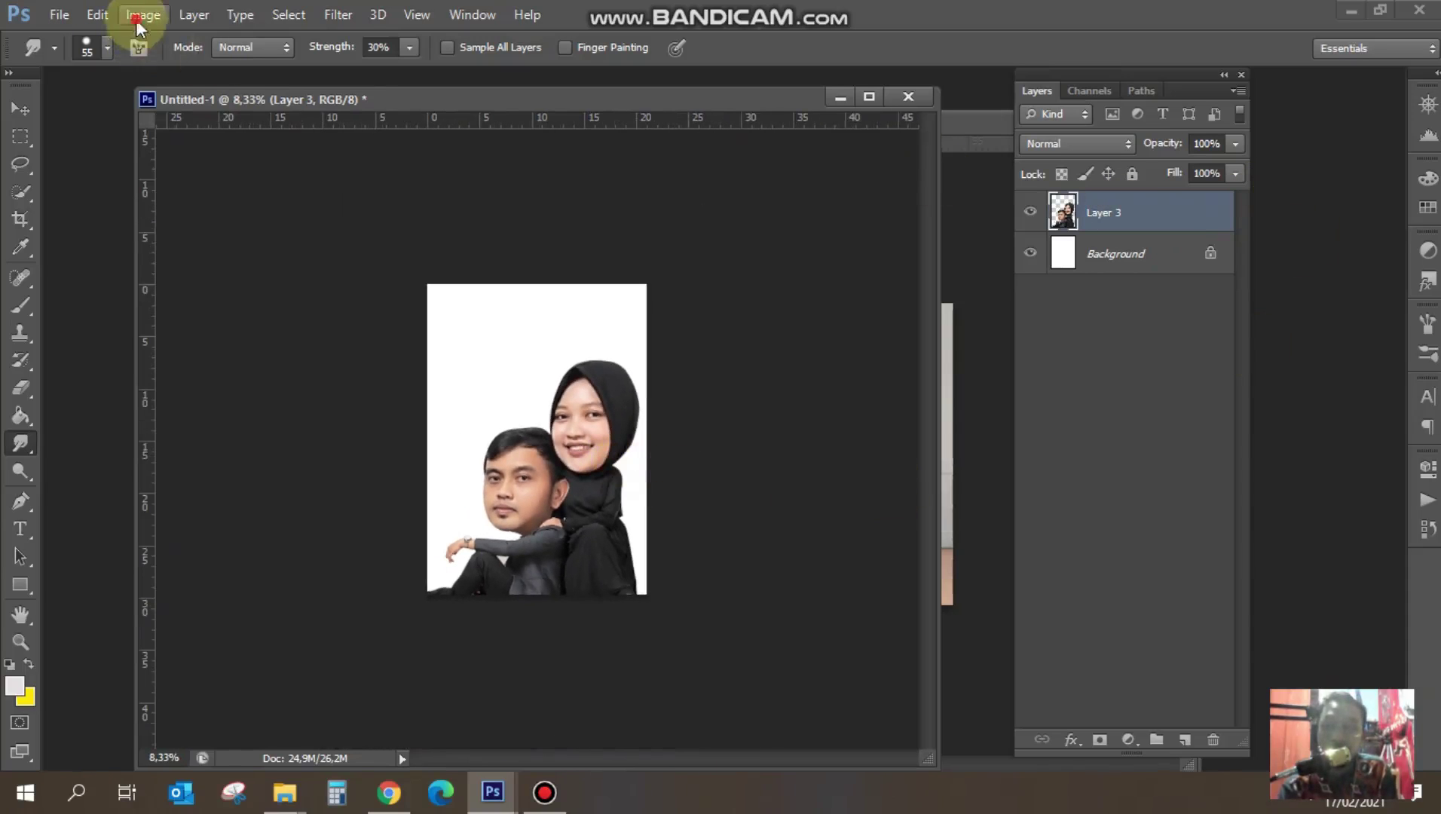
click(137, 17)
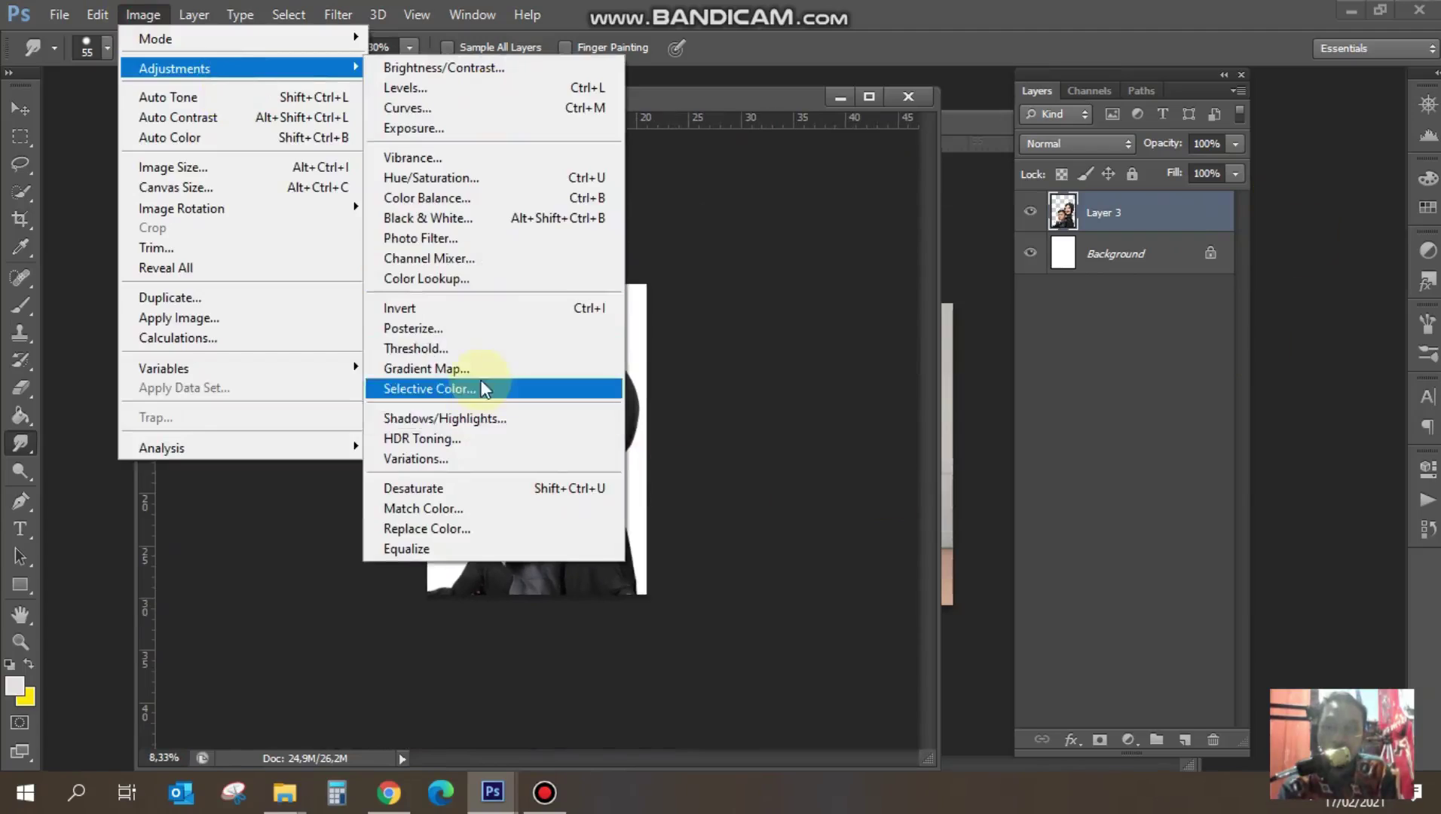
click(482, 388)
click(1123, 351)
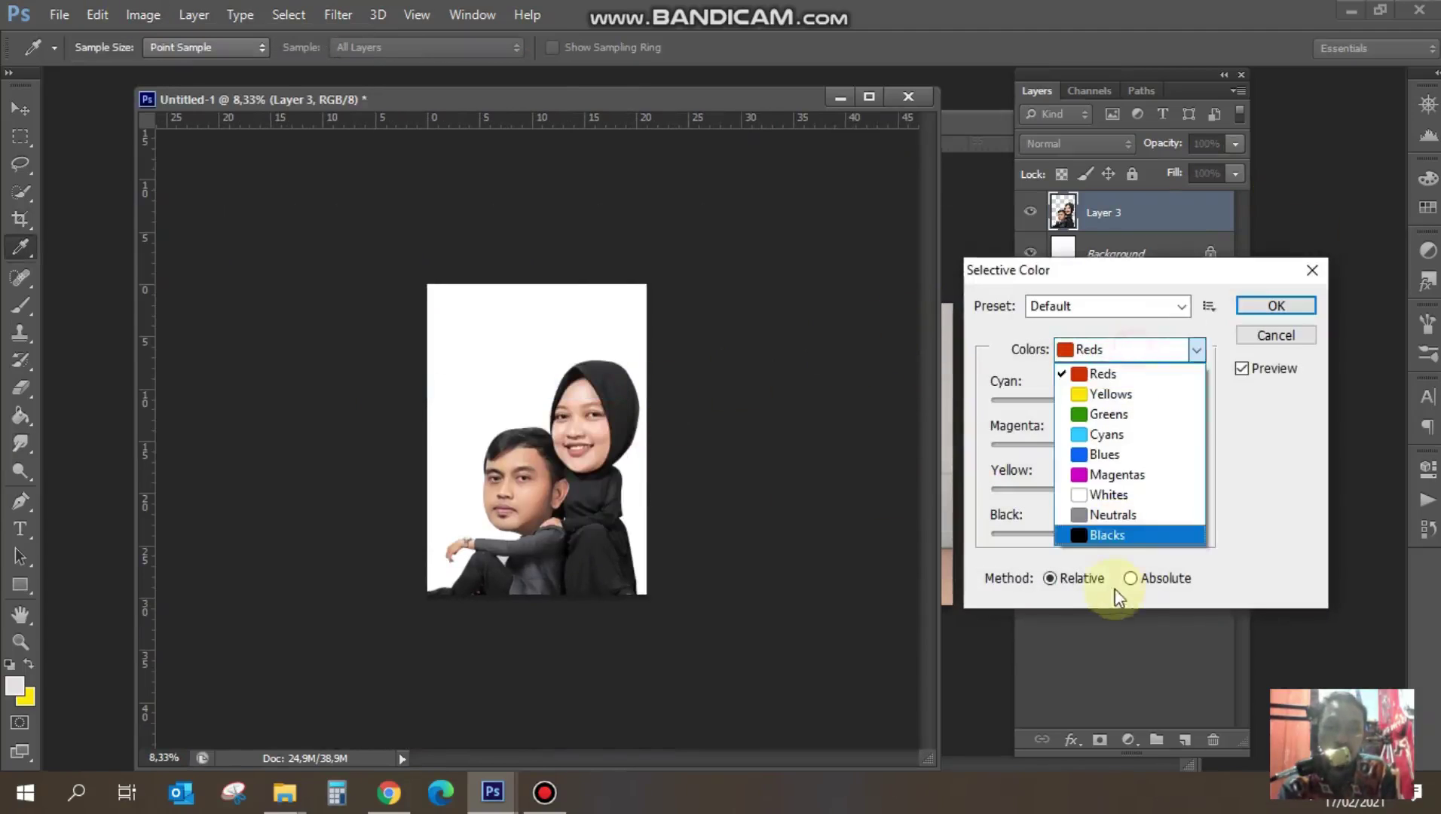
click(1124, 537)
drag(1096, 534, 1129, 544)
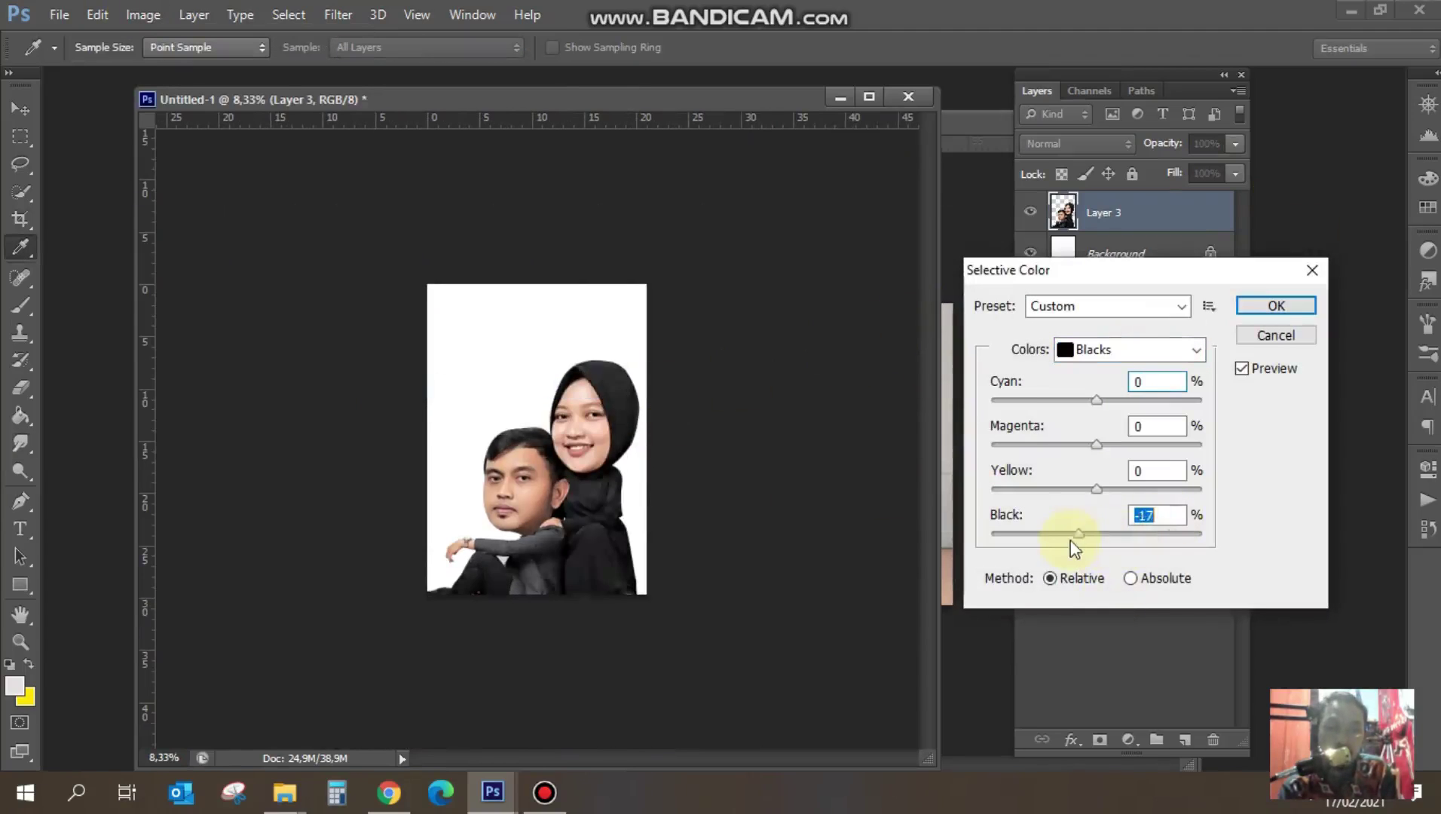
drag(1101, 490, 1144, 490)
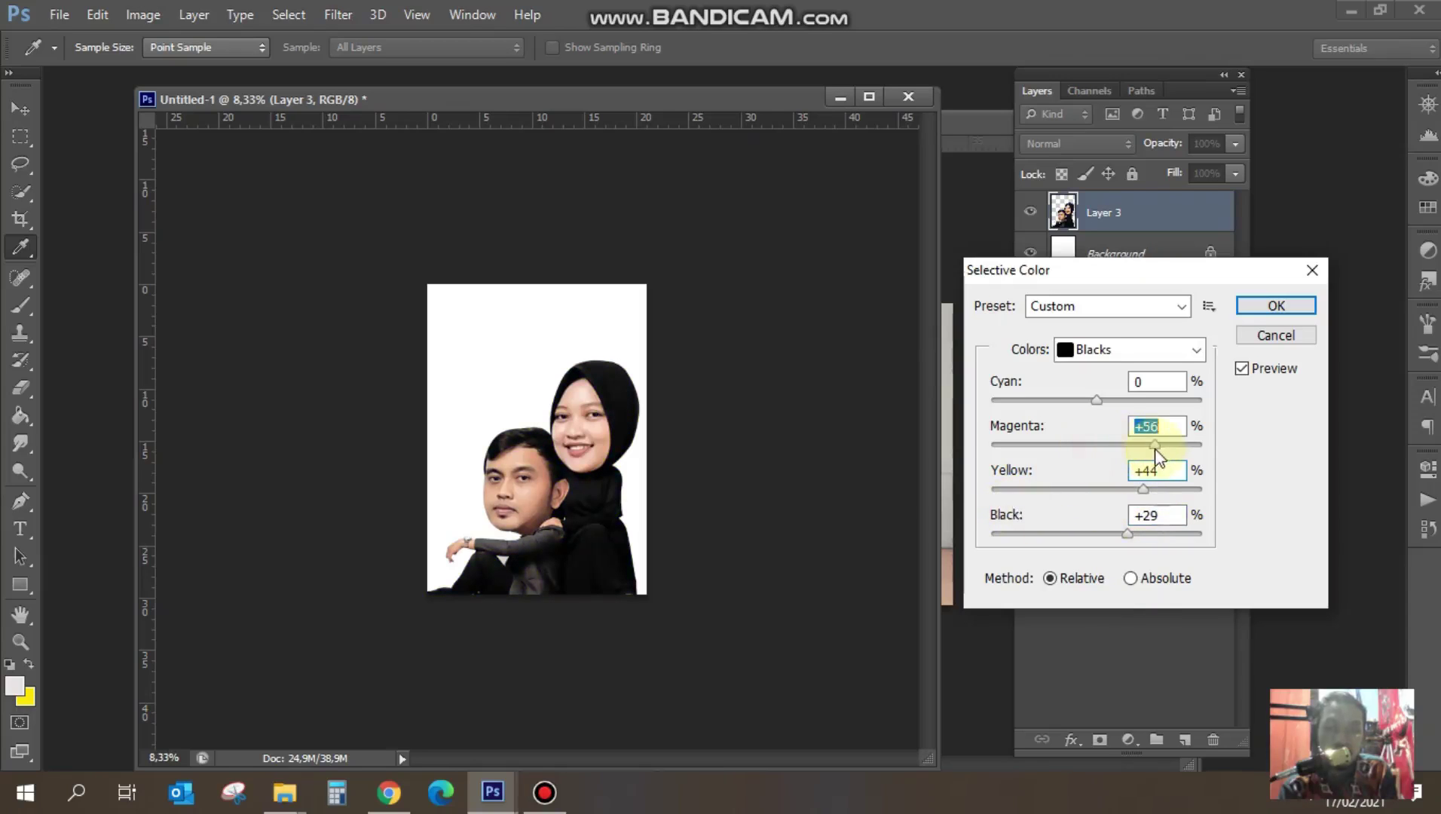
drag(1096, 400, 1137, 400)
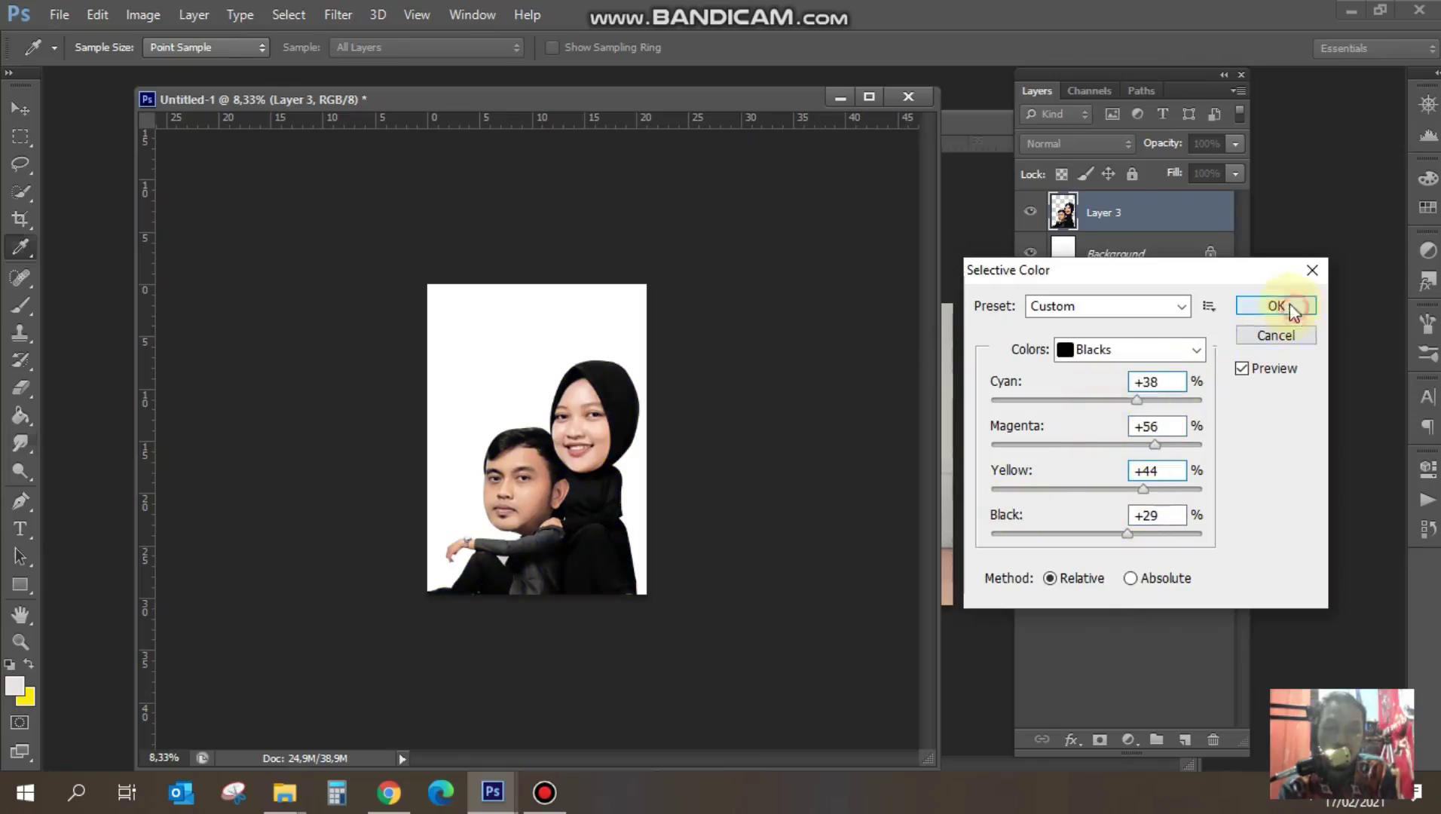
click(1277, 305)
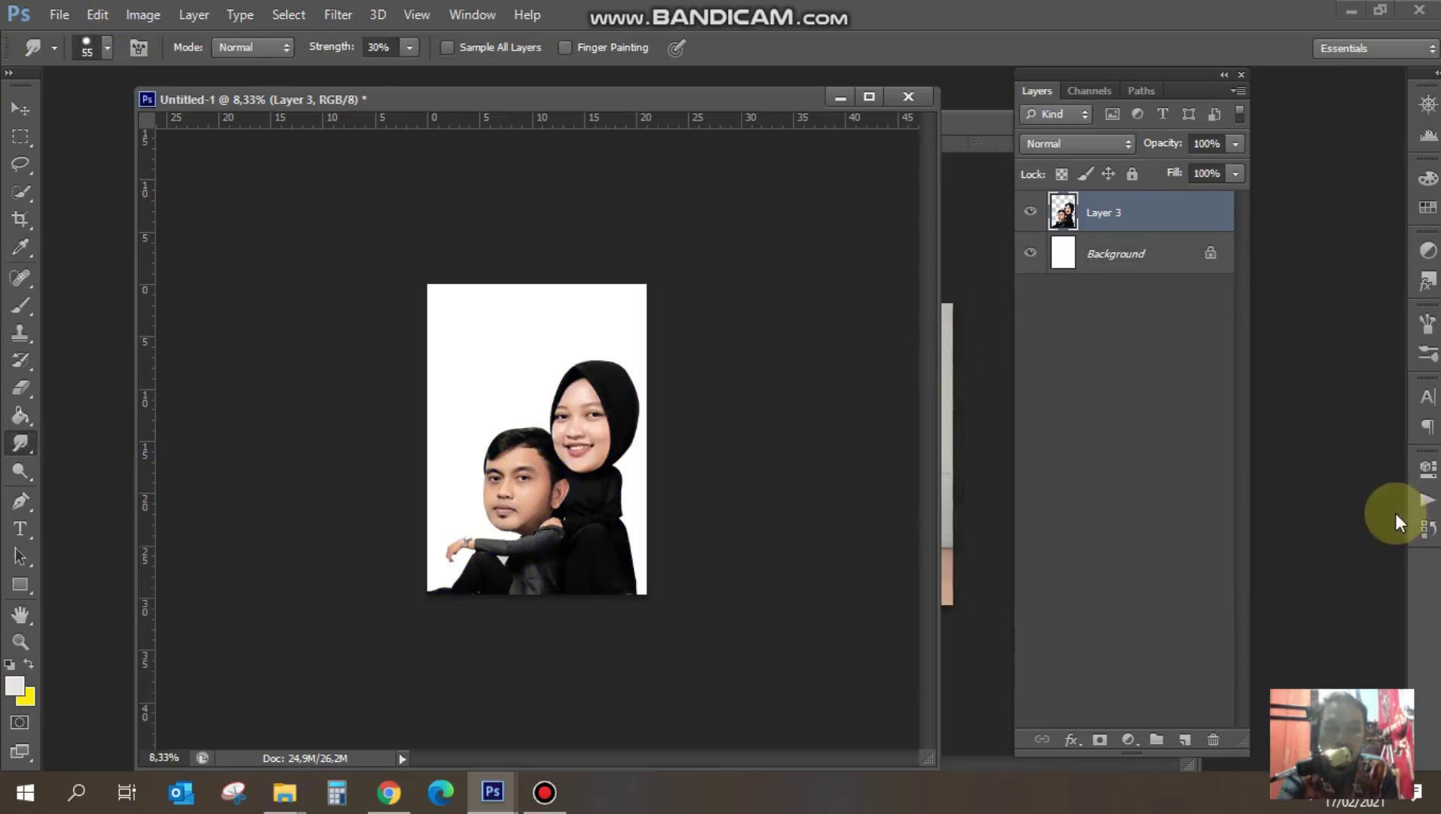
key(ctrl+j)
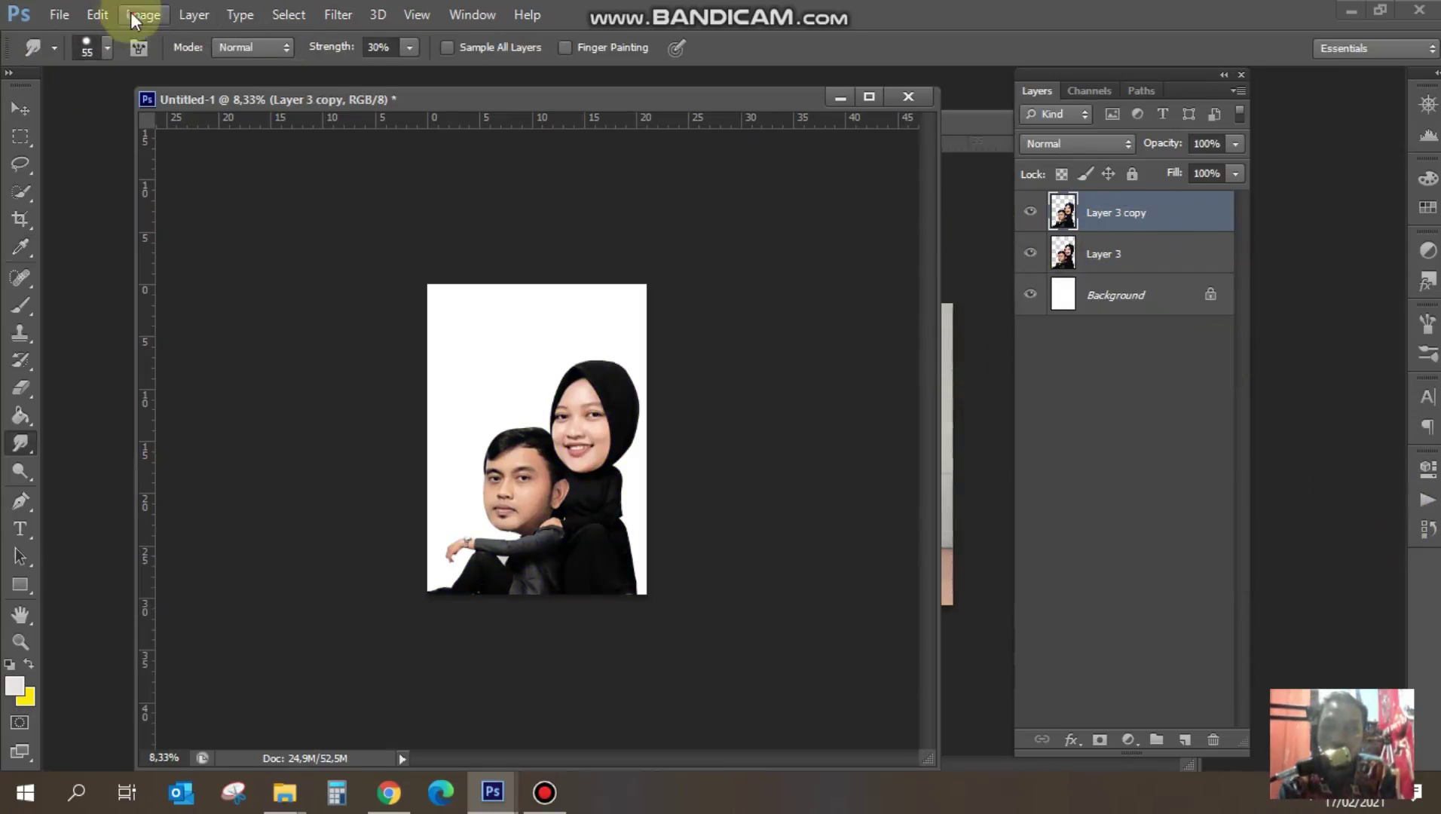
- Apply Shadows/Highlights with Shadows 14%, Highlights 18% and Midtone Contrast +64
click(134, 20)
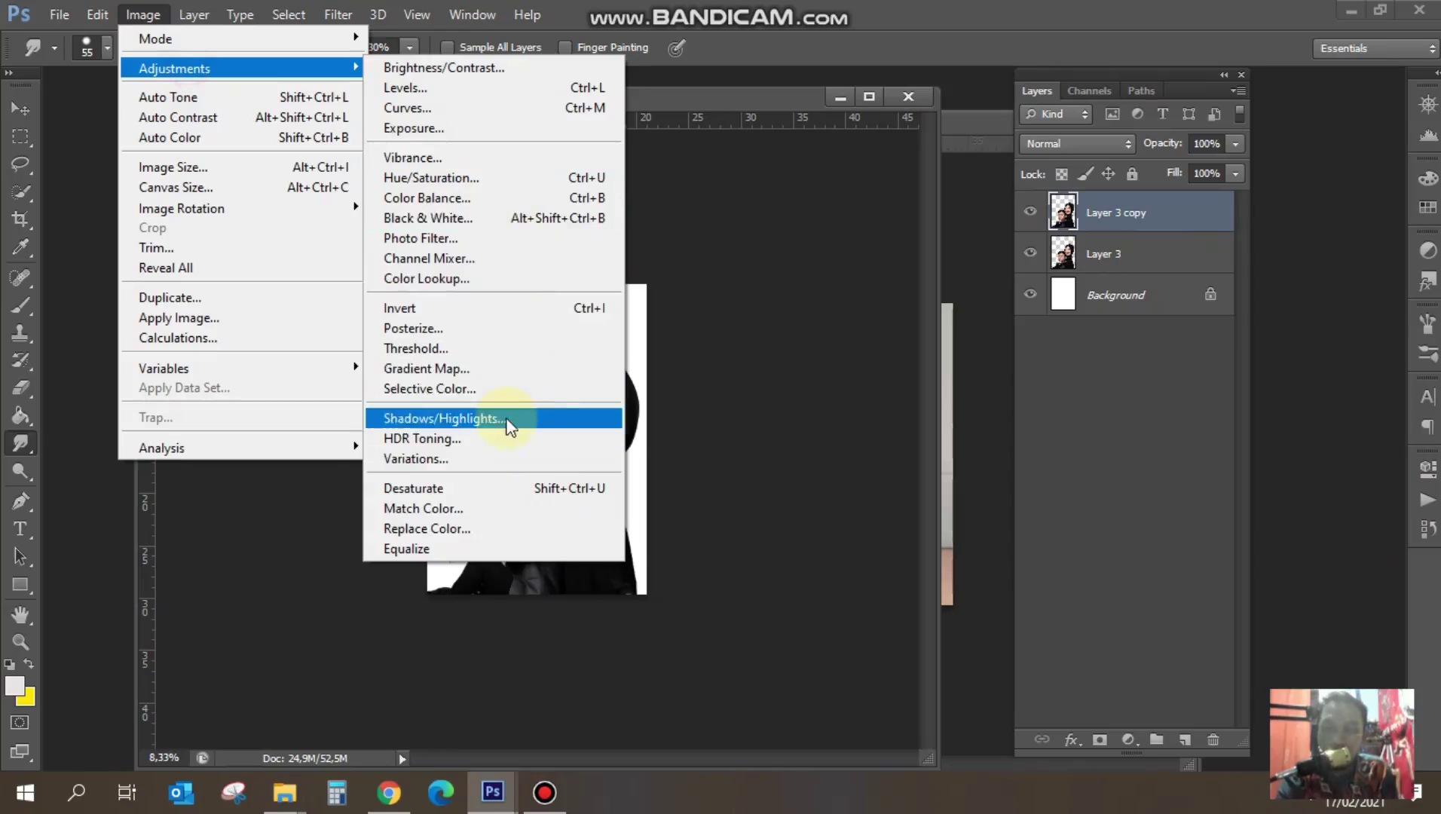
click(509, 420)
drag(1064, 232, 1014, 232)
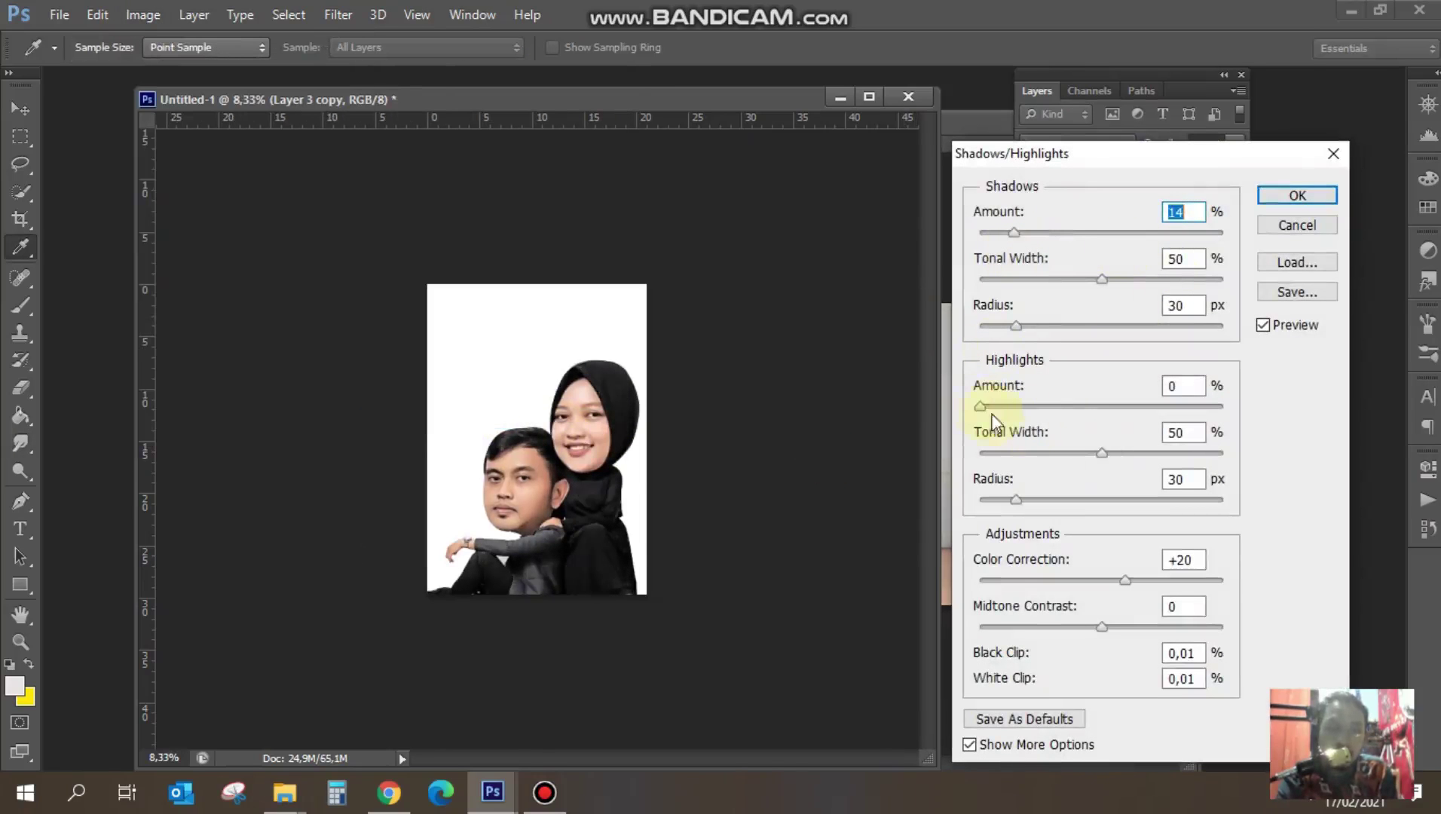
drag(980, 407, 1023, 407)
mouse_move(1102, 626)
mouse_down()
mouse_move(1056, 627)
mouse_move(1180, 627)
mouse_up()
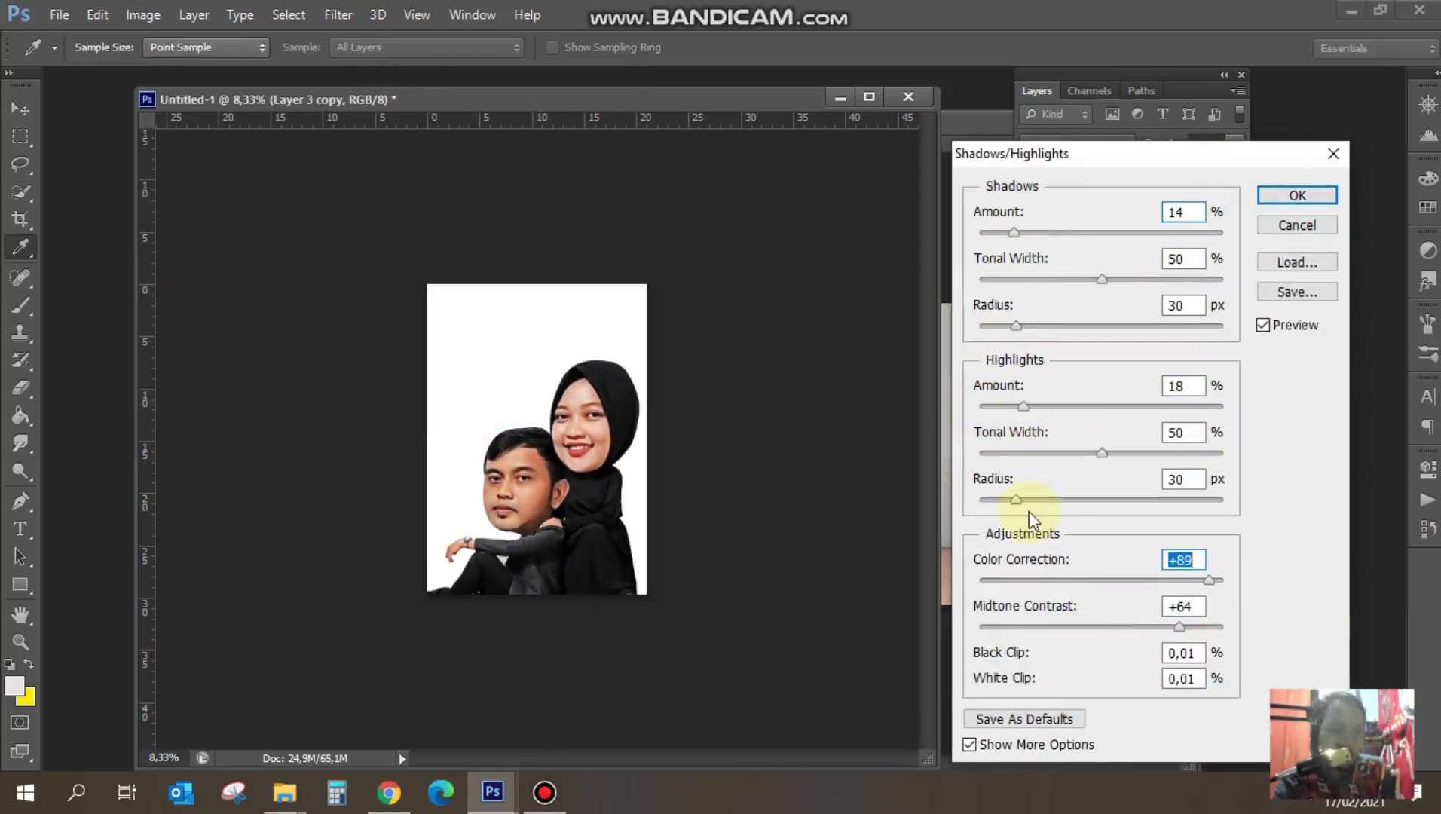
key(Return)
- Posterize the layer copy at 14 levels for a painted look
key(ctrl+plus)
key(ctrl+plus)
key(ctrl+plus)
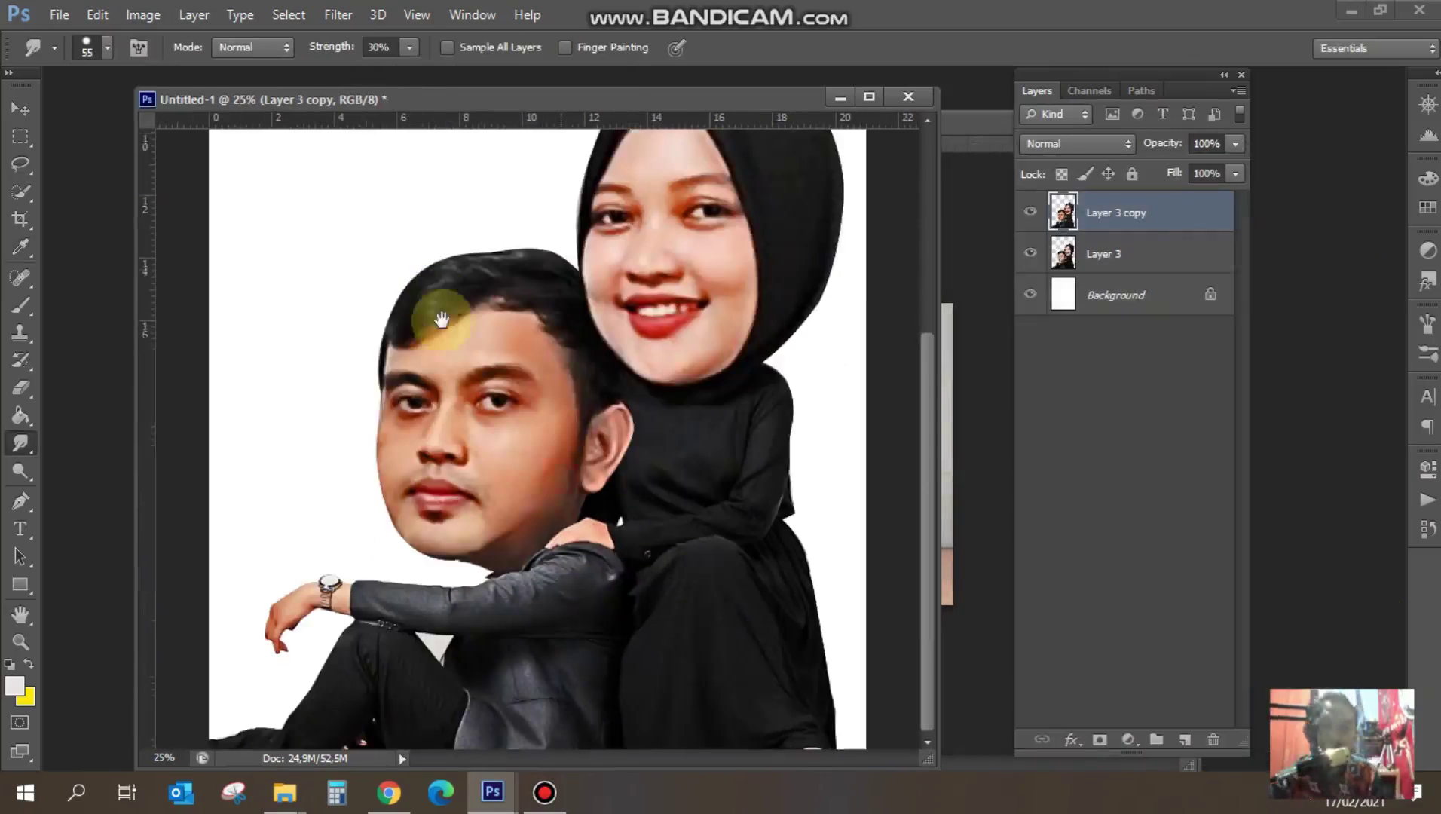
drag(434, 313, 574, 452)
click(142, 14)
click(413, 328)
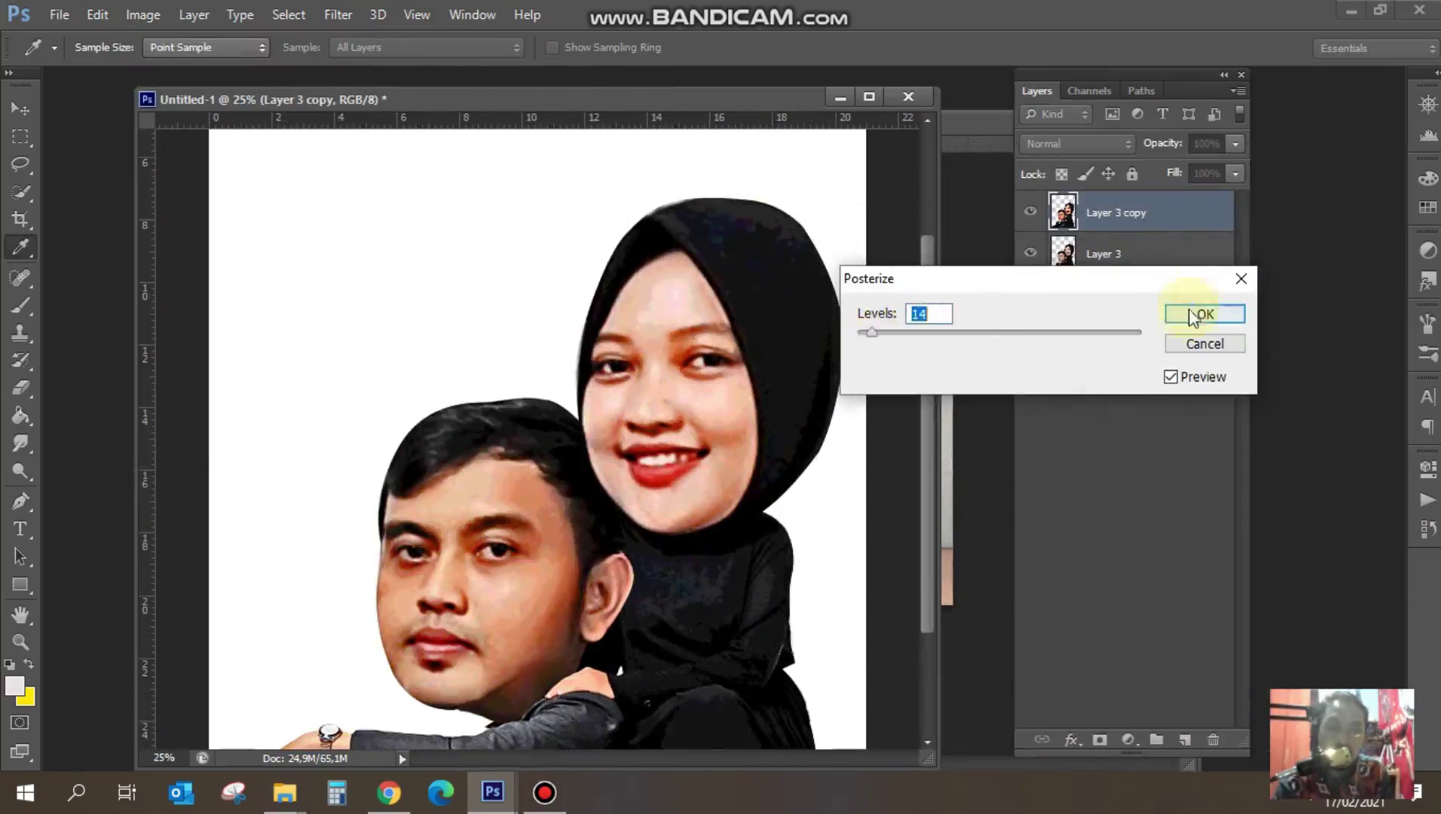
click(1198, 312)
click(142, 14)
click(445, 418)
click(1287, 193)
key(ctrl+minus)
key(ctrl+minus)
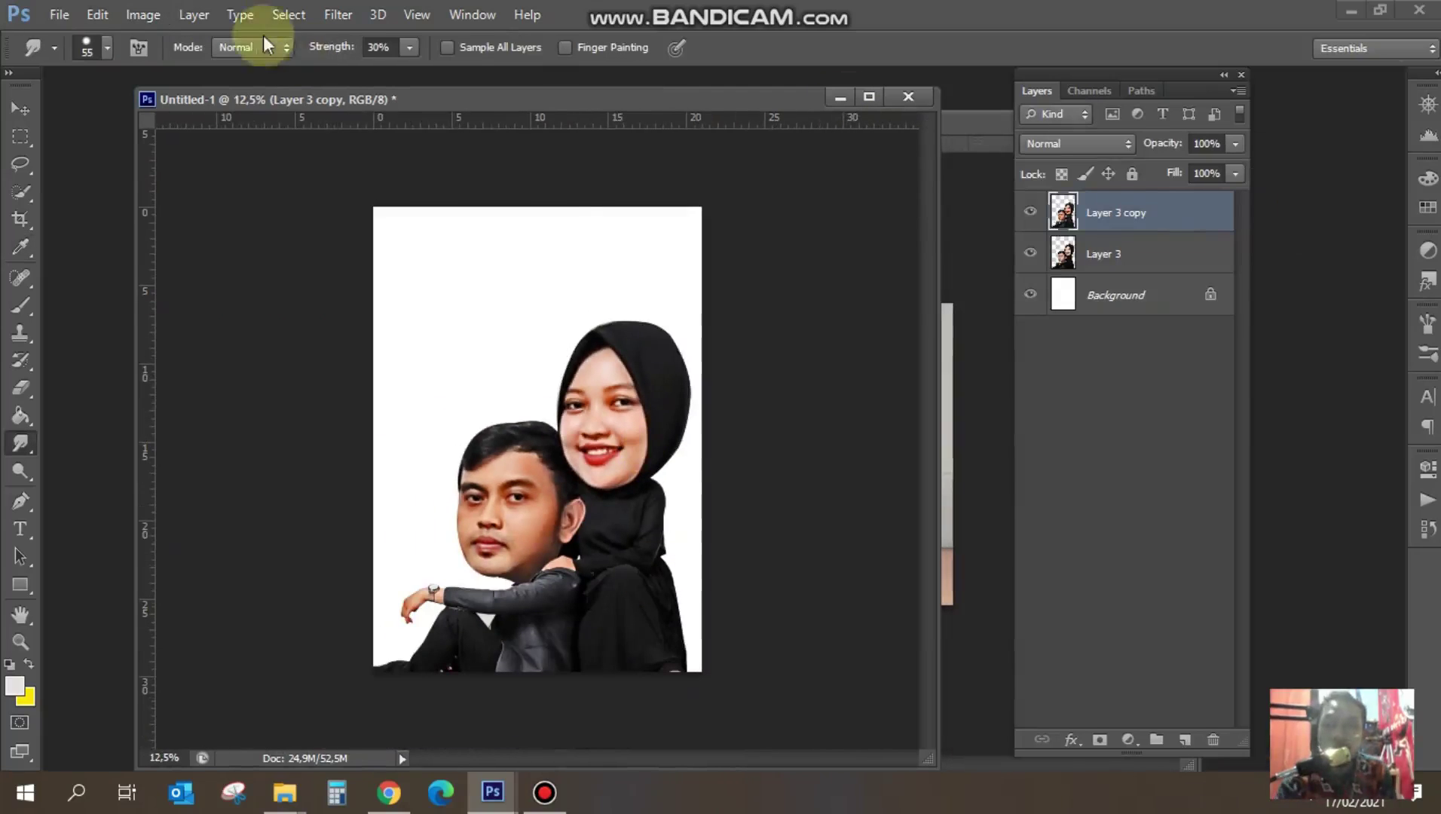
- Apply the Palette Knife filter to the couple with stroke size 4, stroke detail 2, softness 4
click(346, 21)
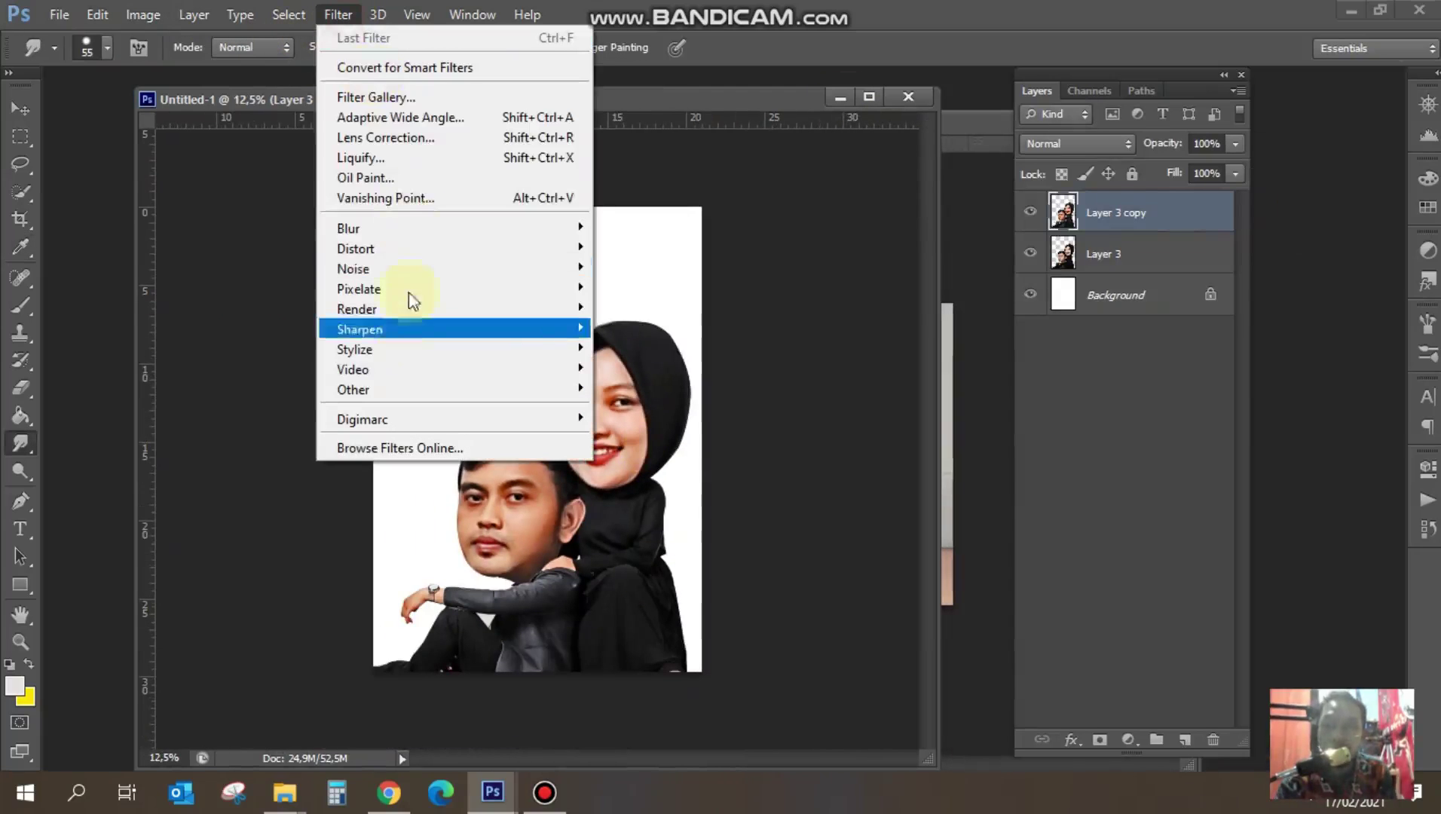
click(428, 98)
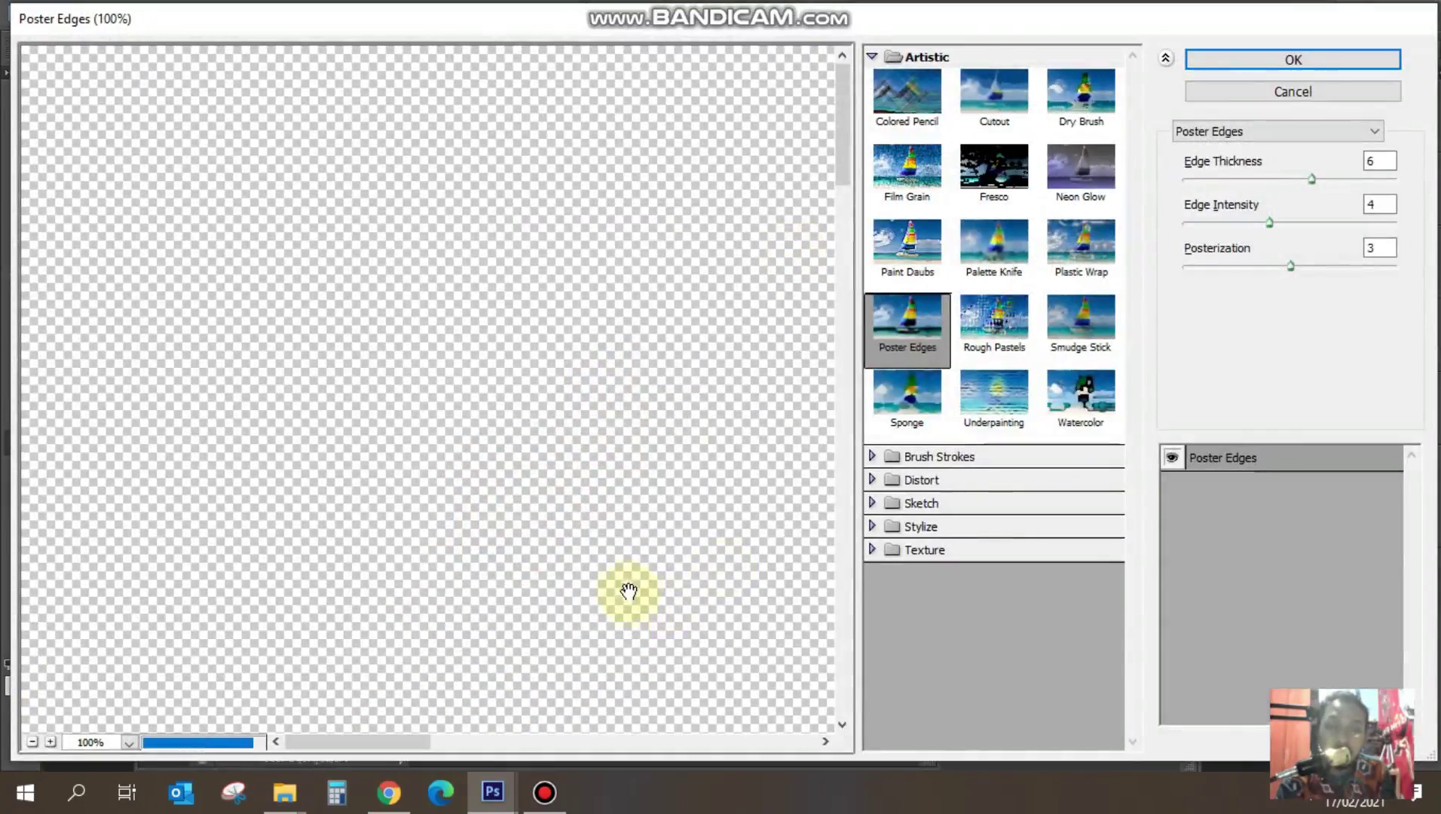
drag(617, 584, 411, 265)
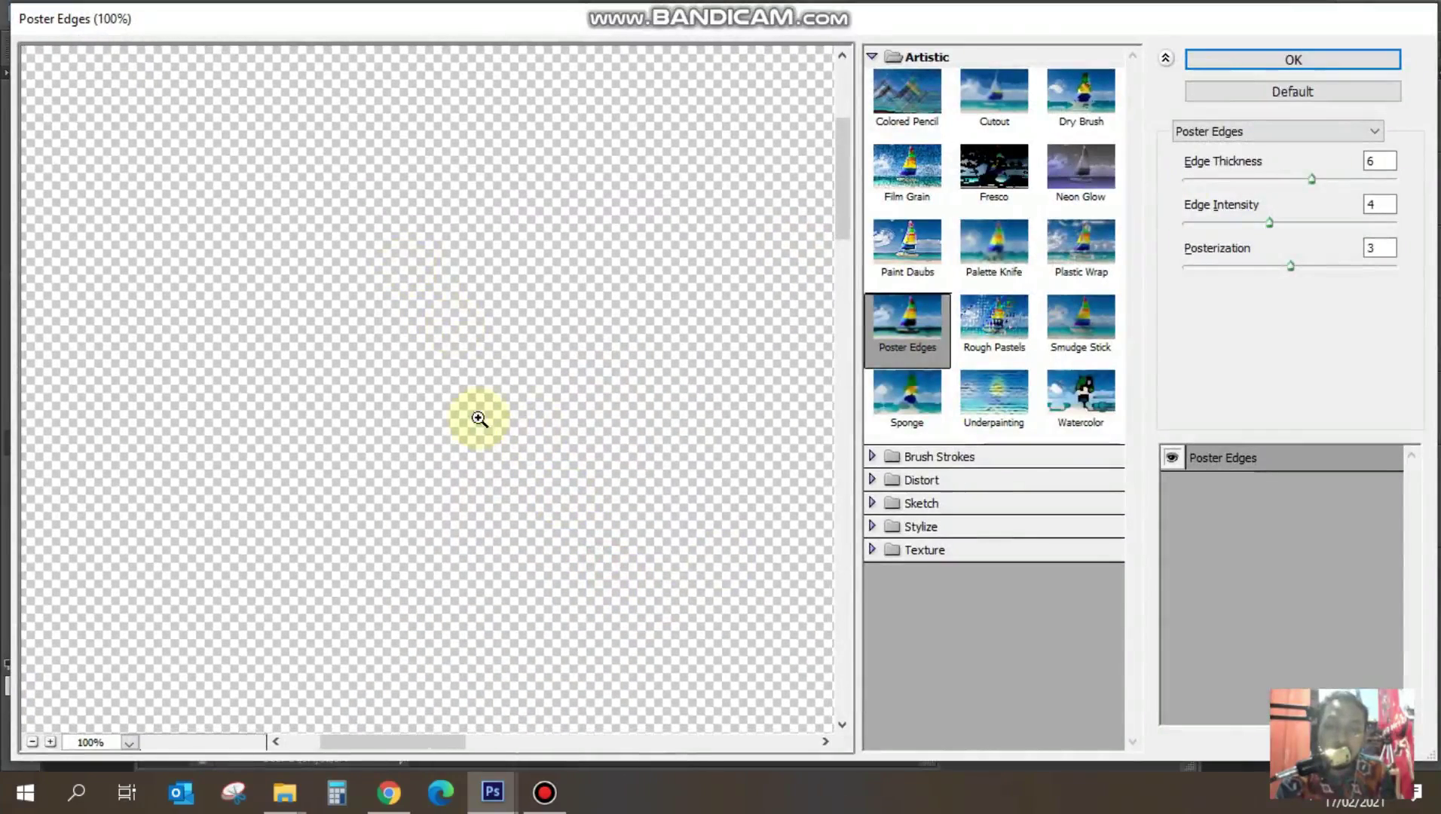
alt+click(480, 419)
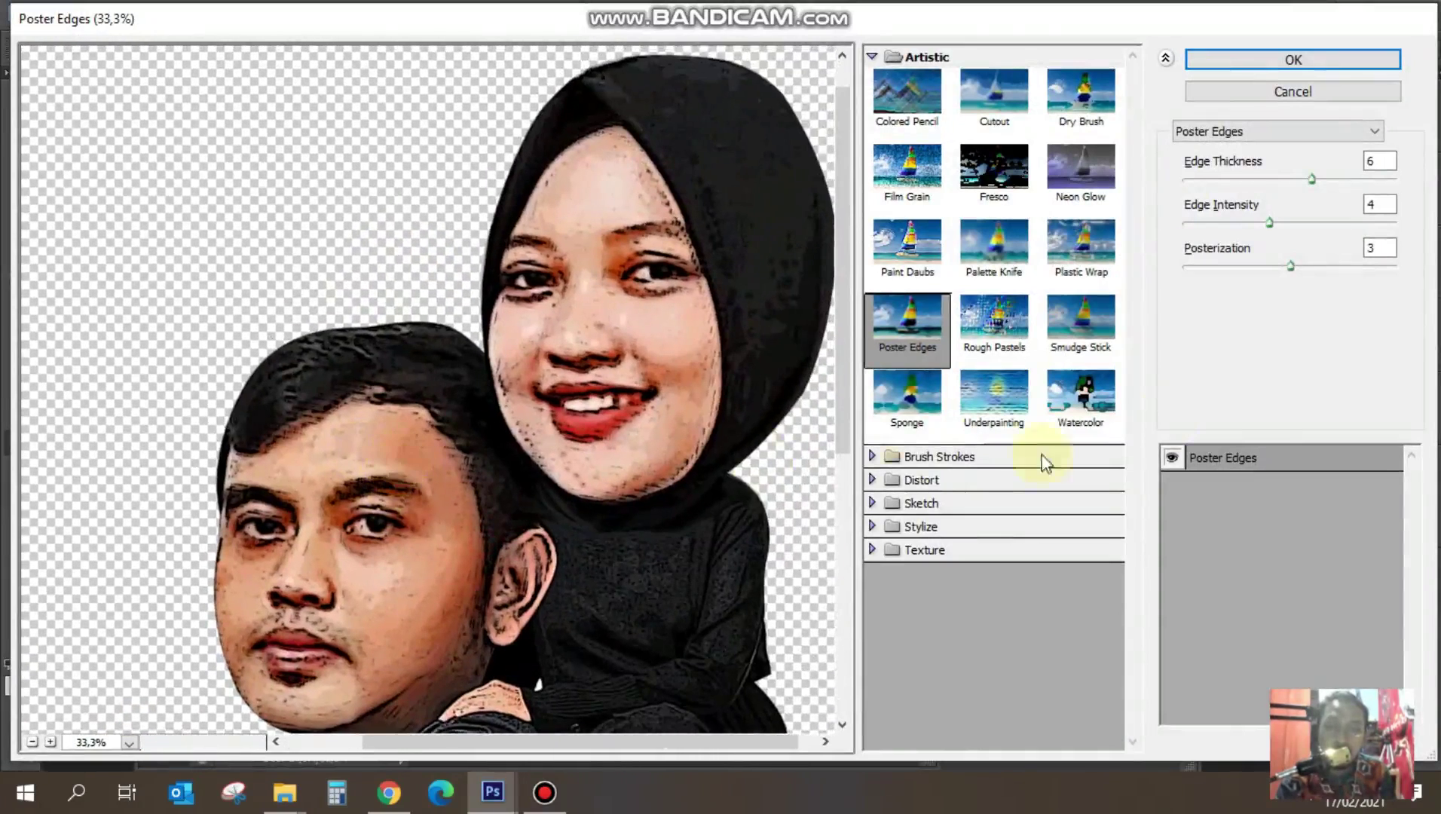
click(989, 260)
drag(1291, 180, 1198, 180)
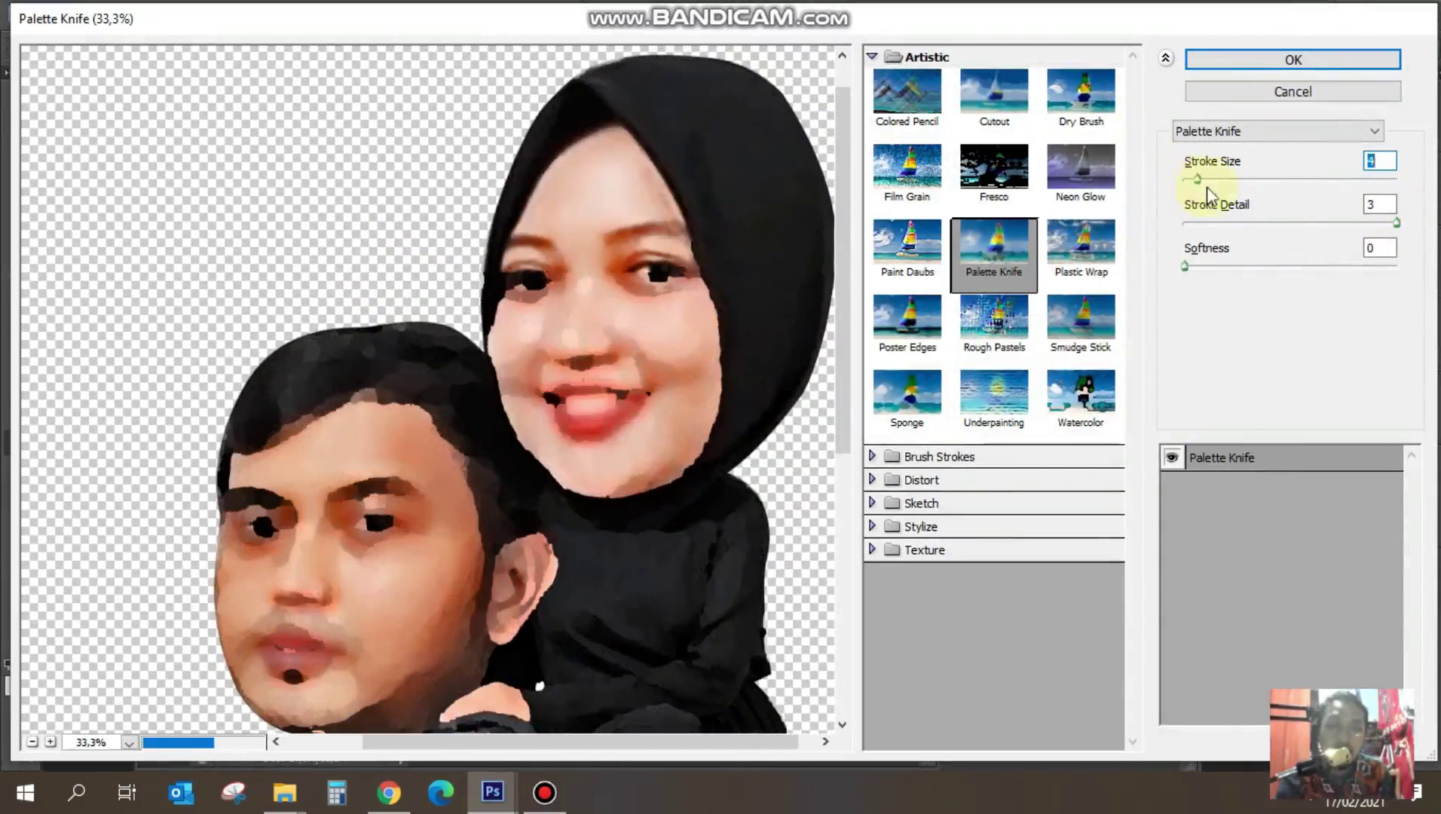
drag(1185, 266, 1271, 266)
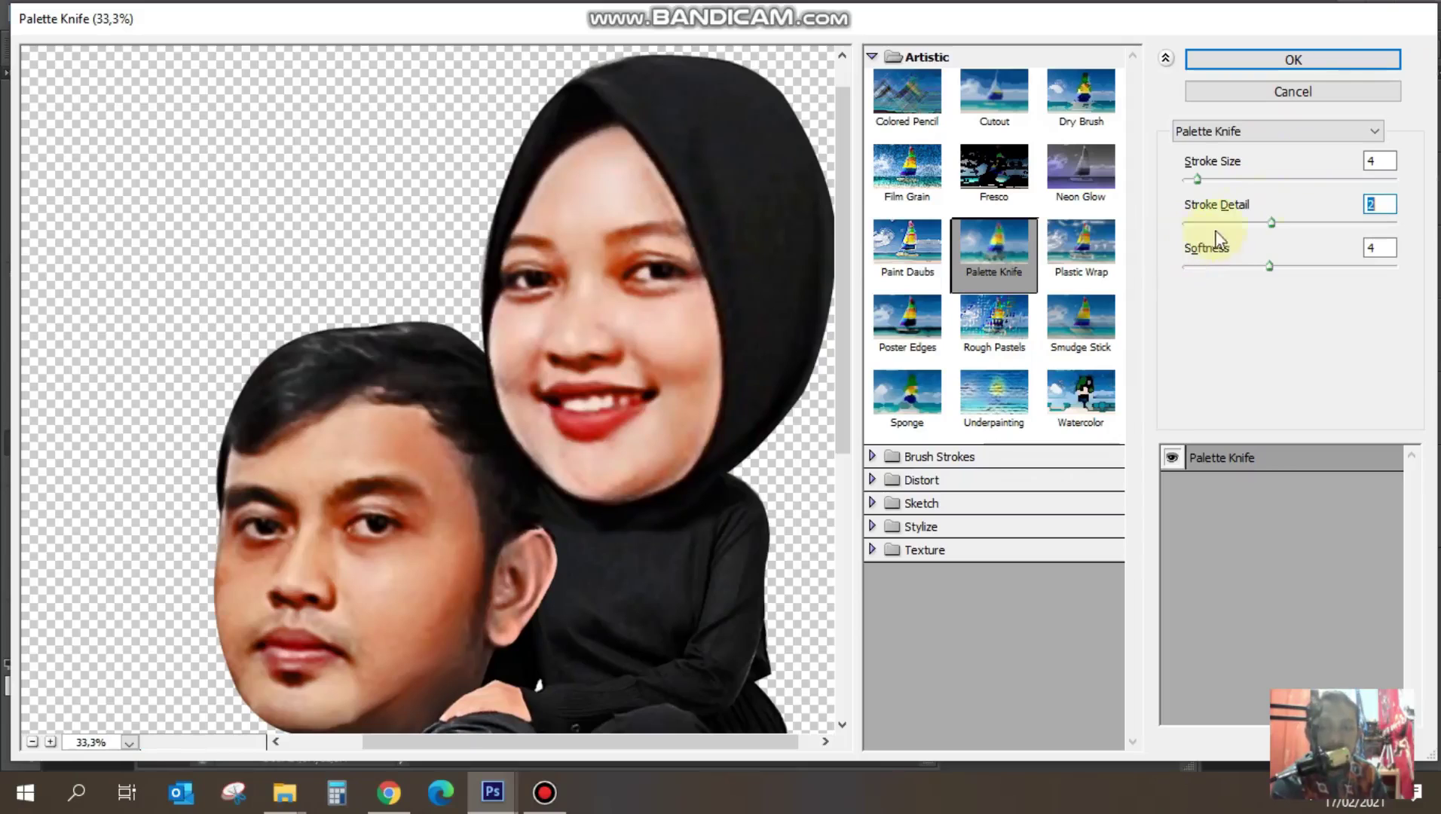
click(1322, 60)
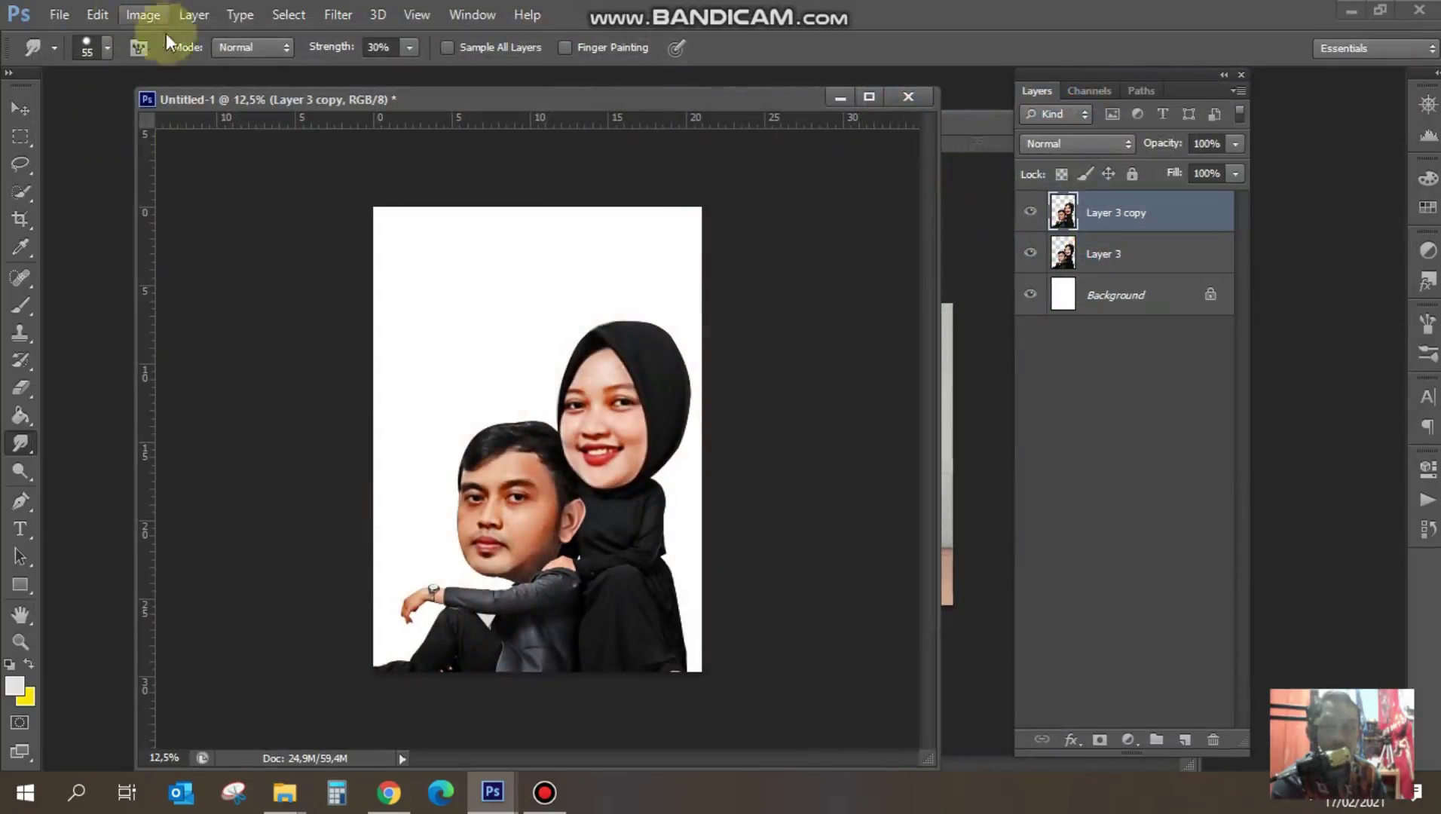
- Apply Poster Edges to the couple with edge thickness 8, edge intensity 3, posterization 2
click(354, 33)
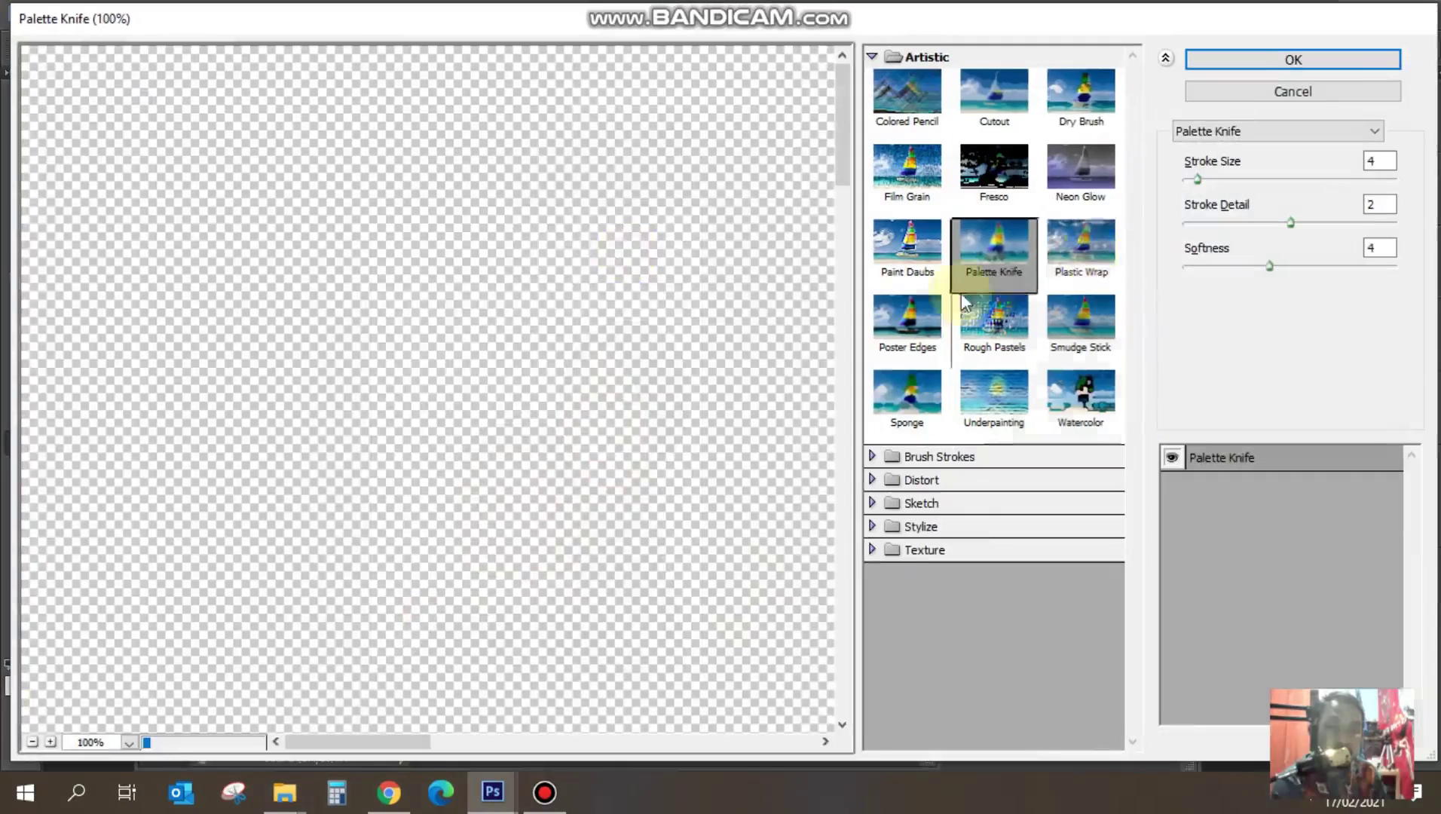
click(1077, 101)
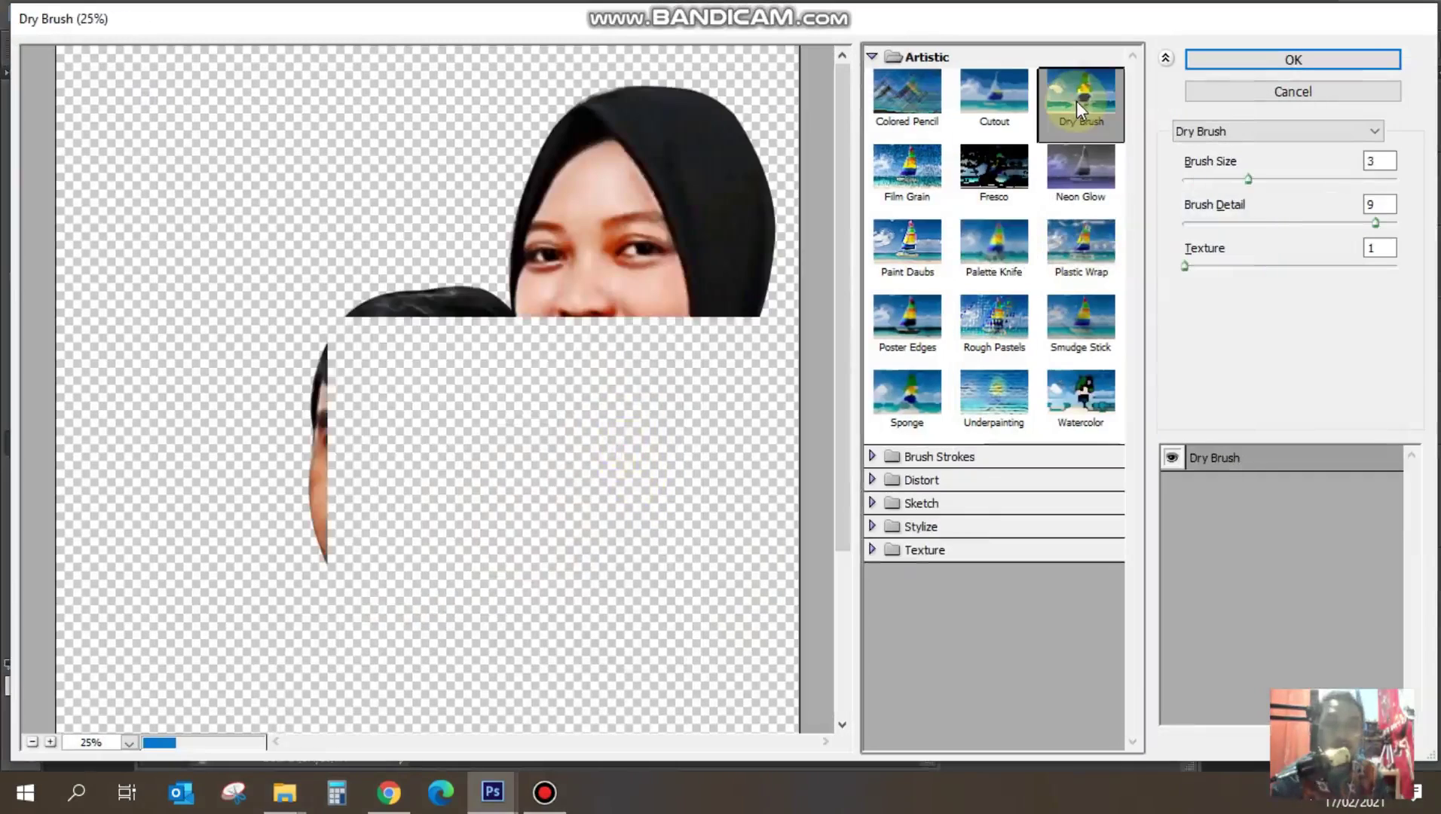
drag(1248, 179, 1329, 195)
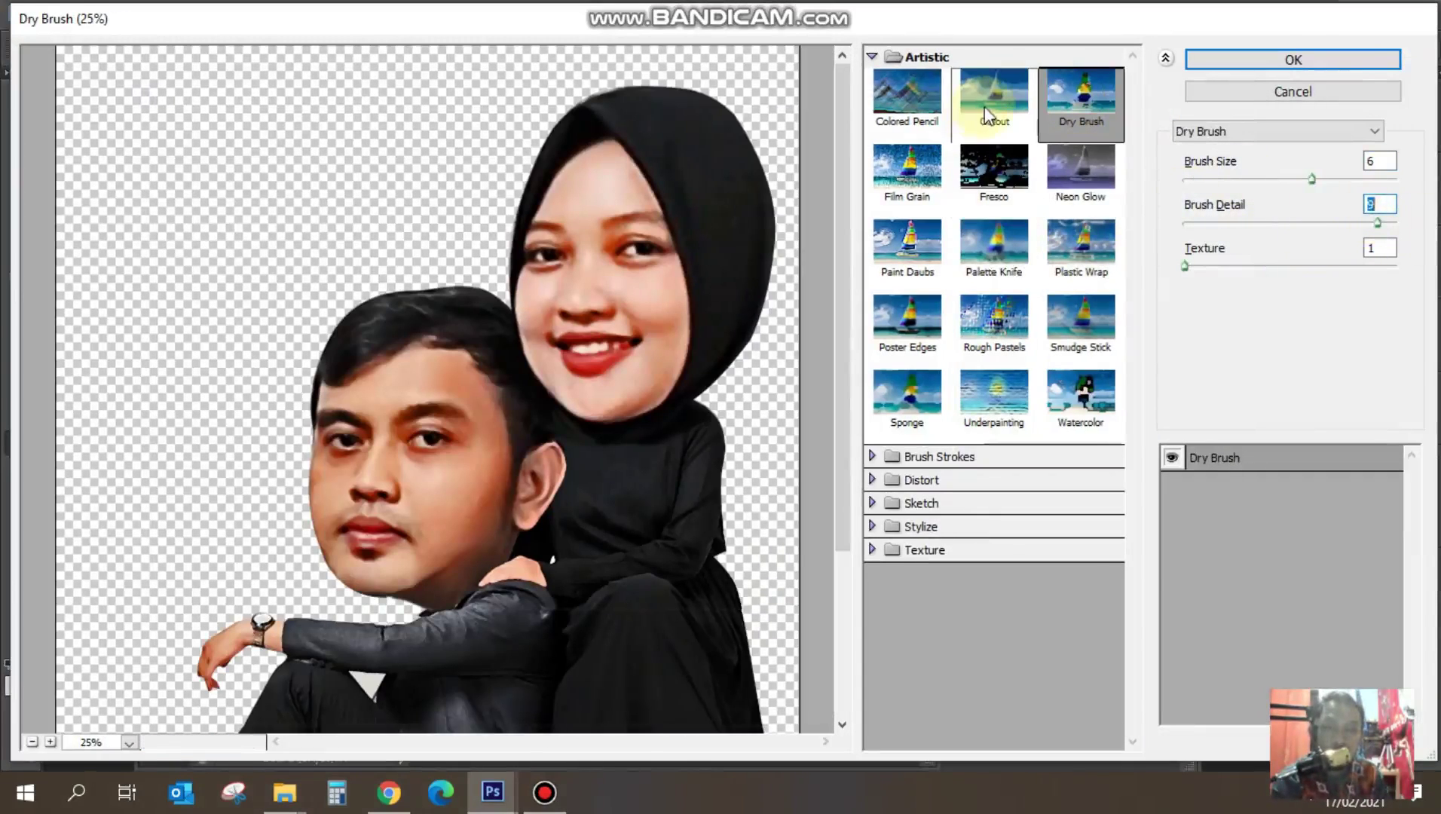
click(908, 245)
click(908, 320)
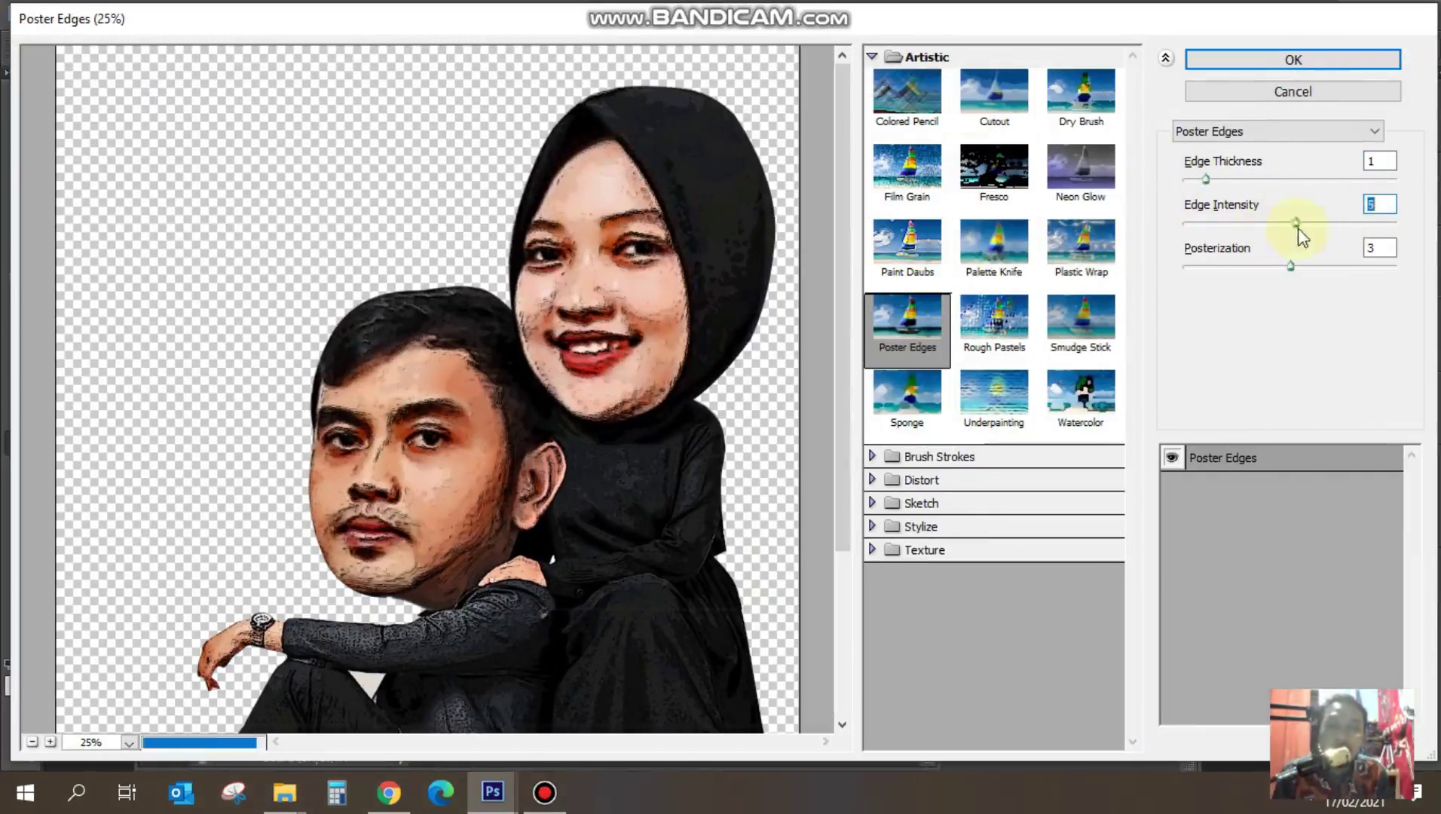
drag(1201, 179, 1355, 180)
mouse_move(1268, 223)
mouse_down()
mouse_move(1247, 241)
mouse_move(1280, 283)
mouse_up()
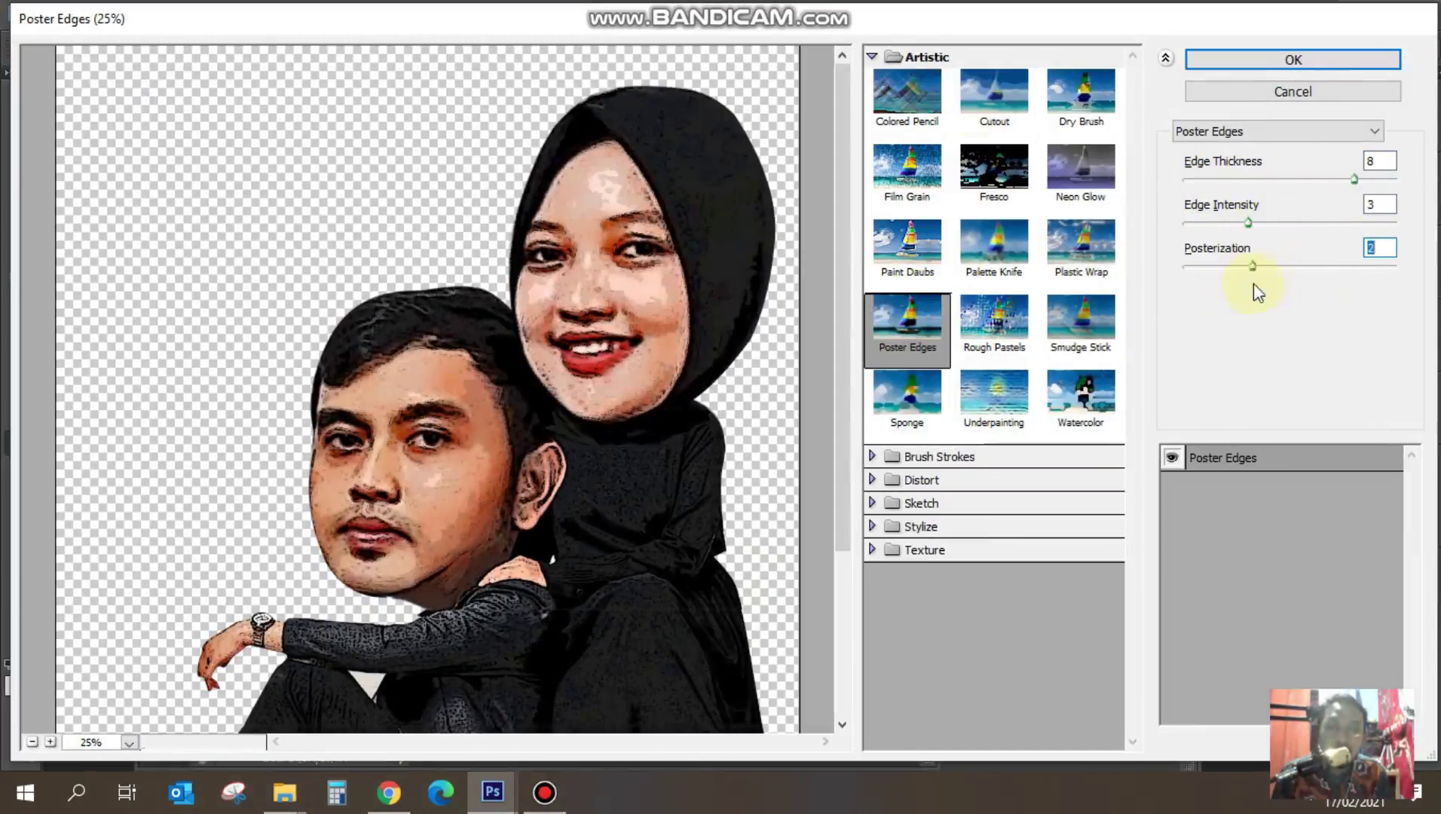
key(Return)
ctrl+click(614, 452)
- Smudge the woman's blotchy cheek smooth with a 100 px soft brush
double_click(620, 467)
ctrl+click(659, 380)
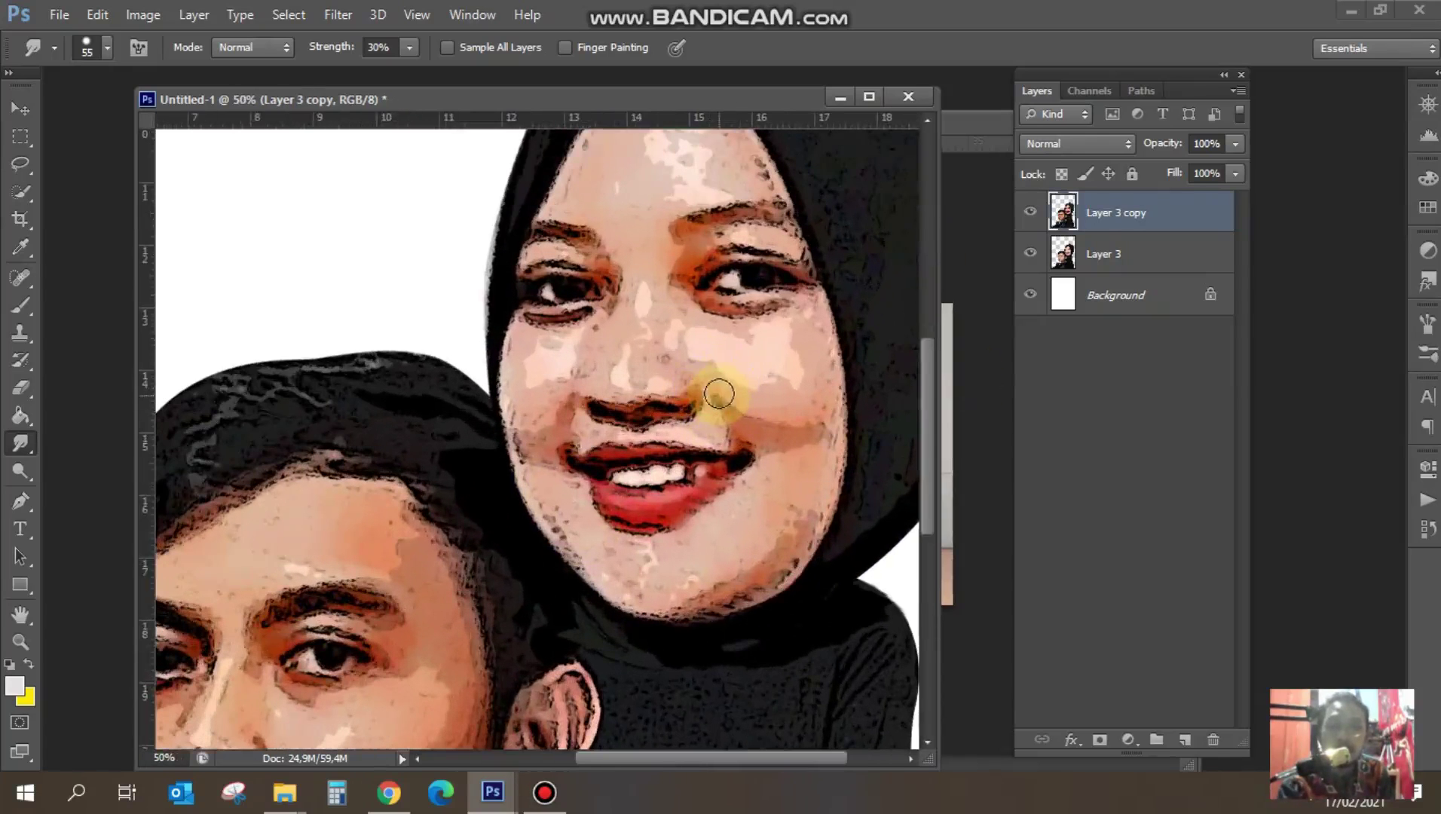
ctrl+click(621, 329)
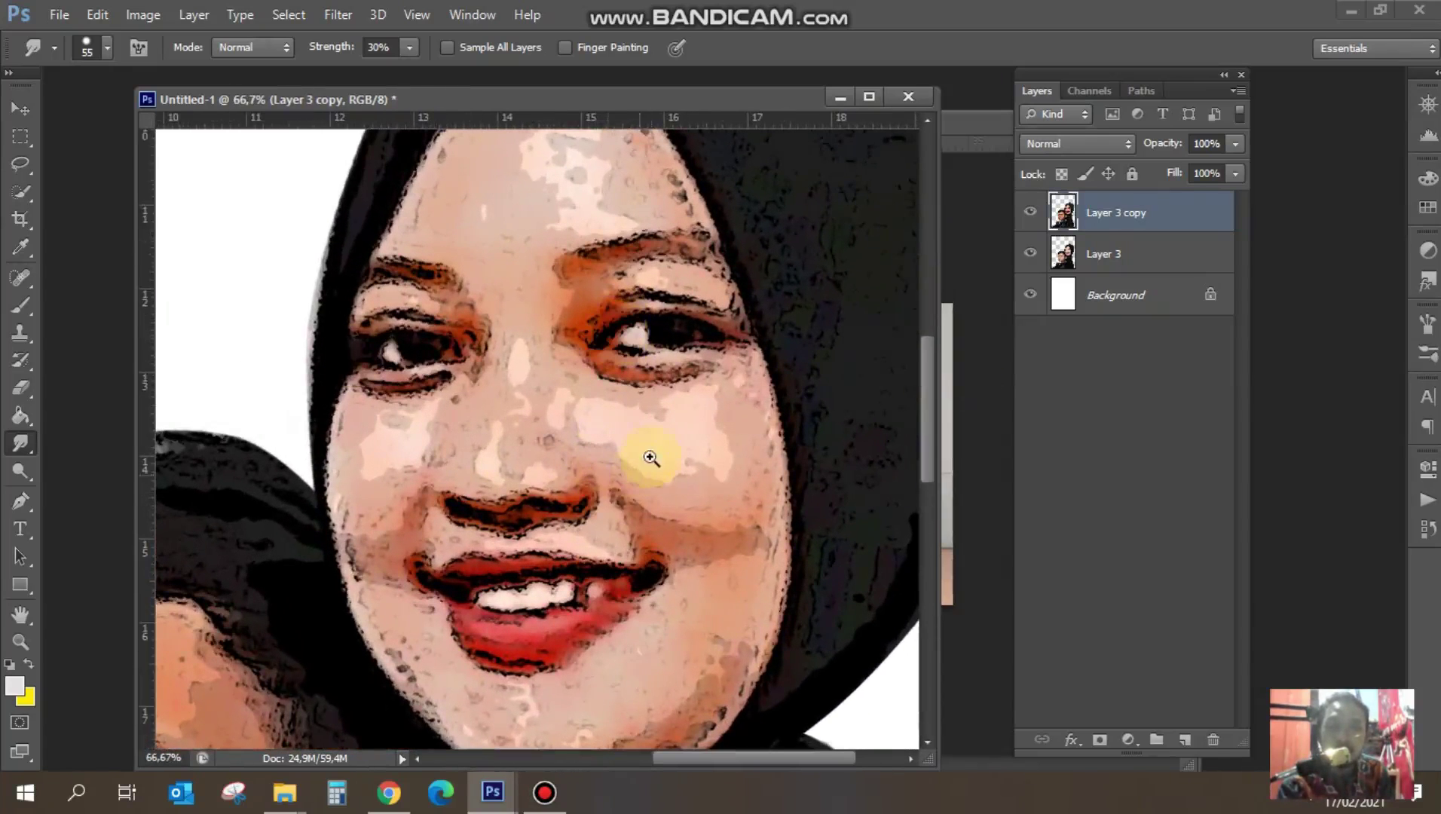
ctrl+click(650, 458)
right_click(682, 443)
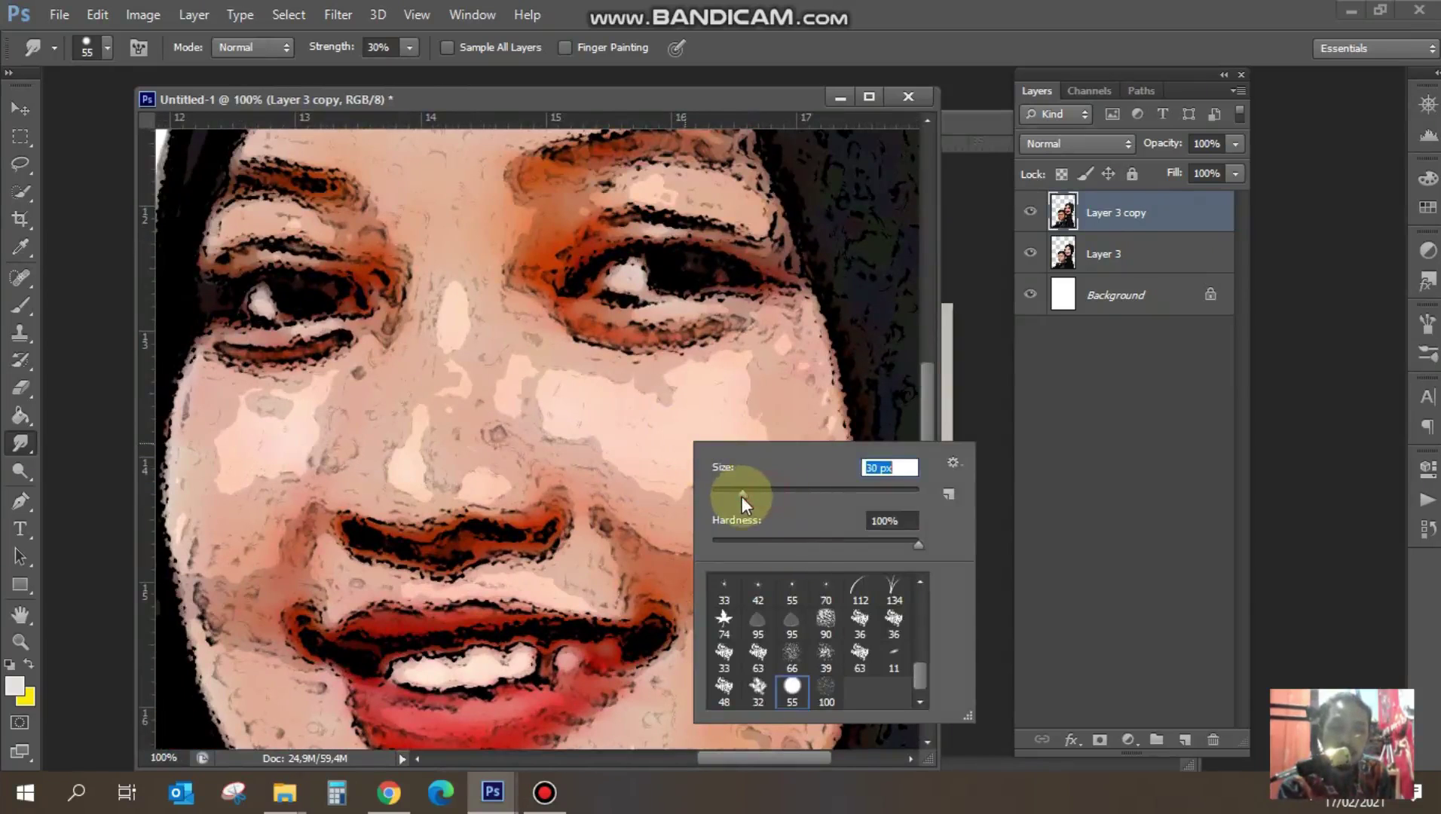
click(827, 689)
ctrl+click(713, 428)
right_click(713, 428)
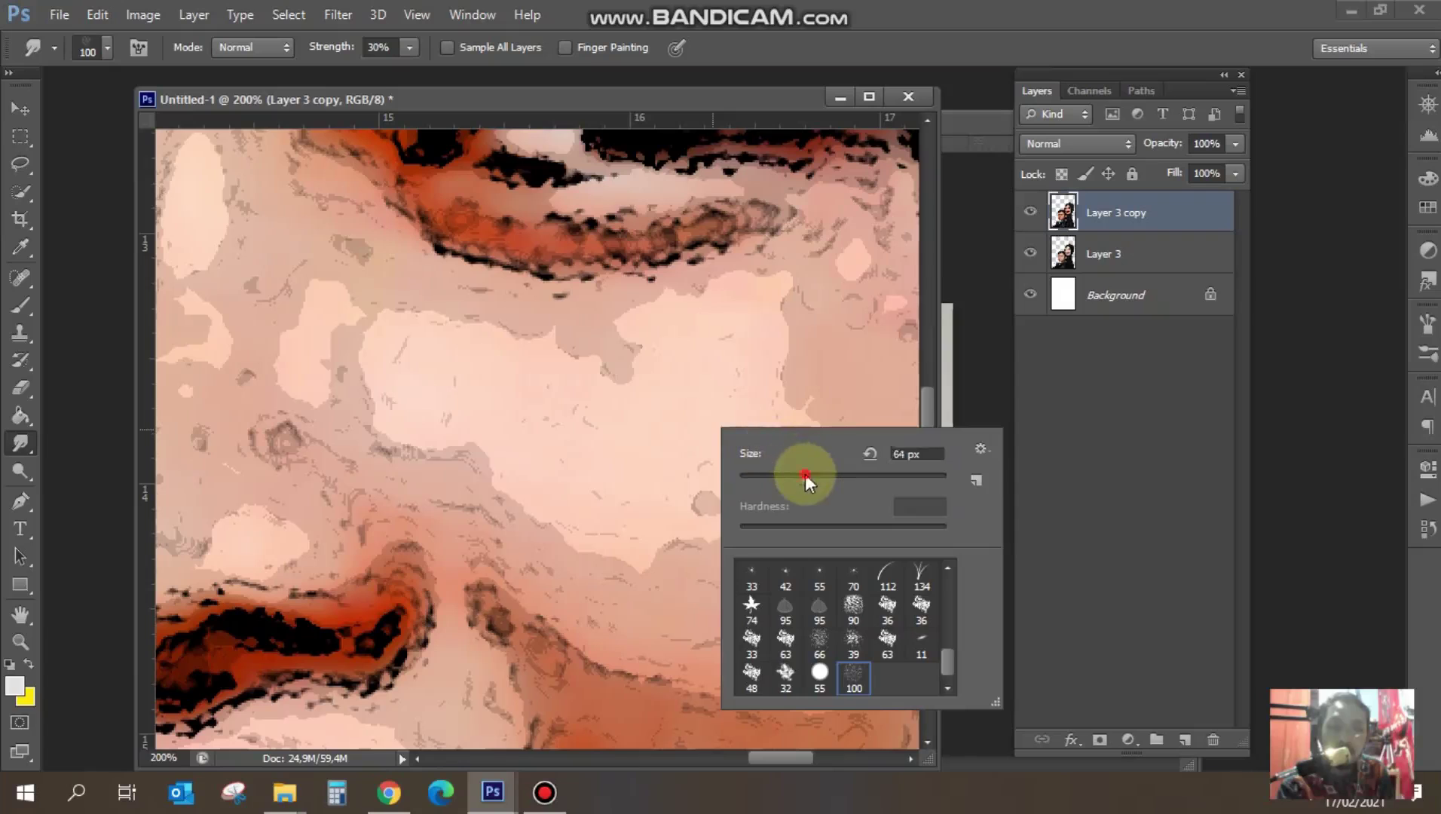
click(628, 408)
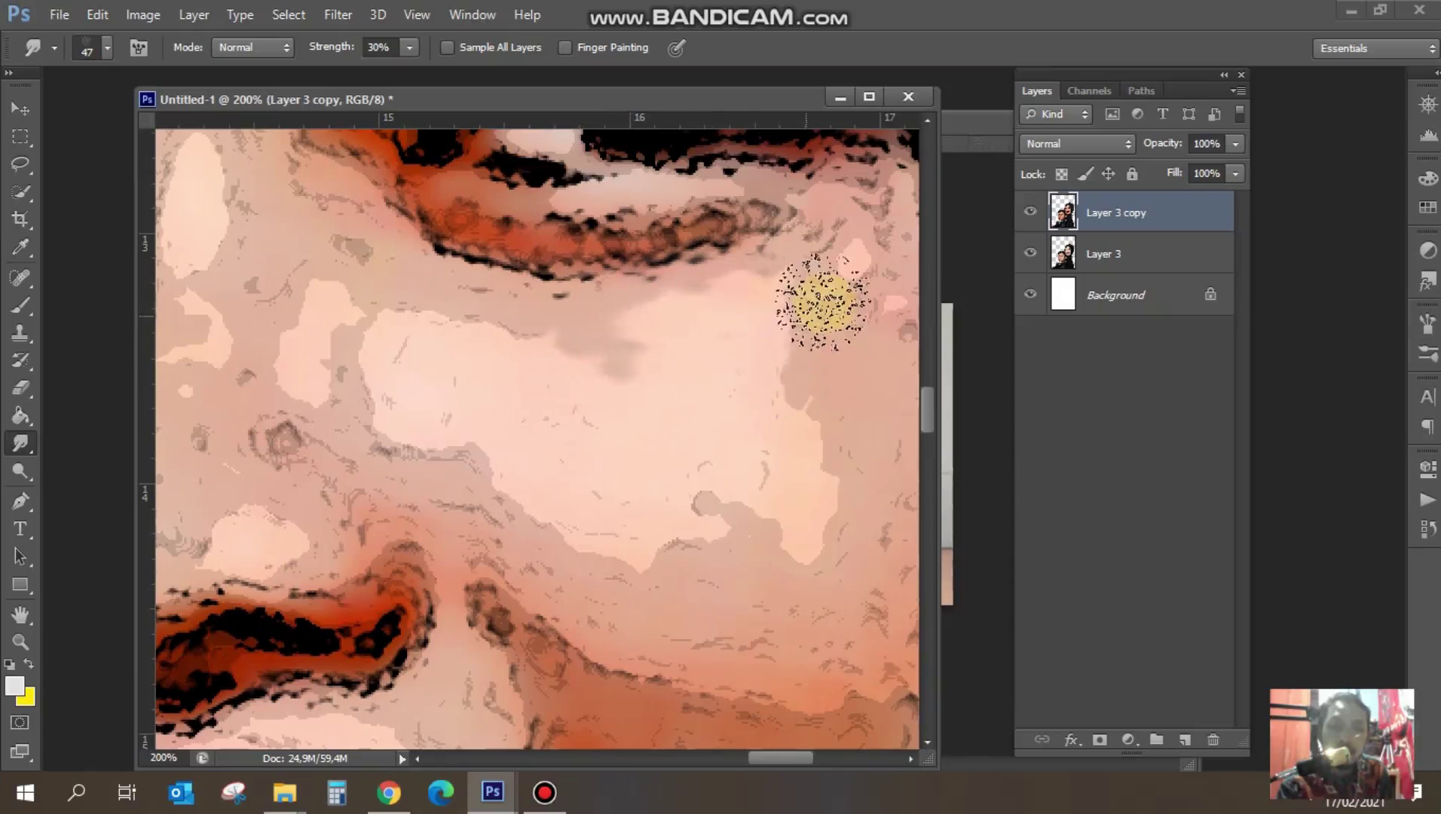
mouse_move(802, 368)
mouse_down()
mouse_move(709, 534)
mouse_move(456, 482)
mouse_move(714, 561)
mouse_up()
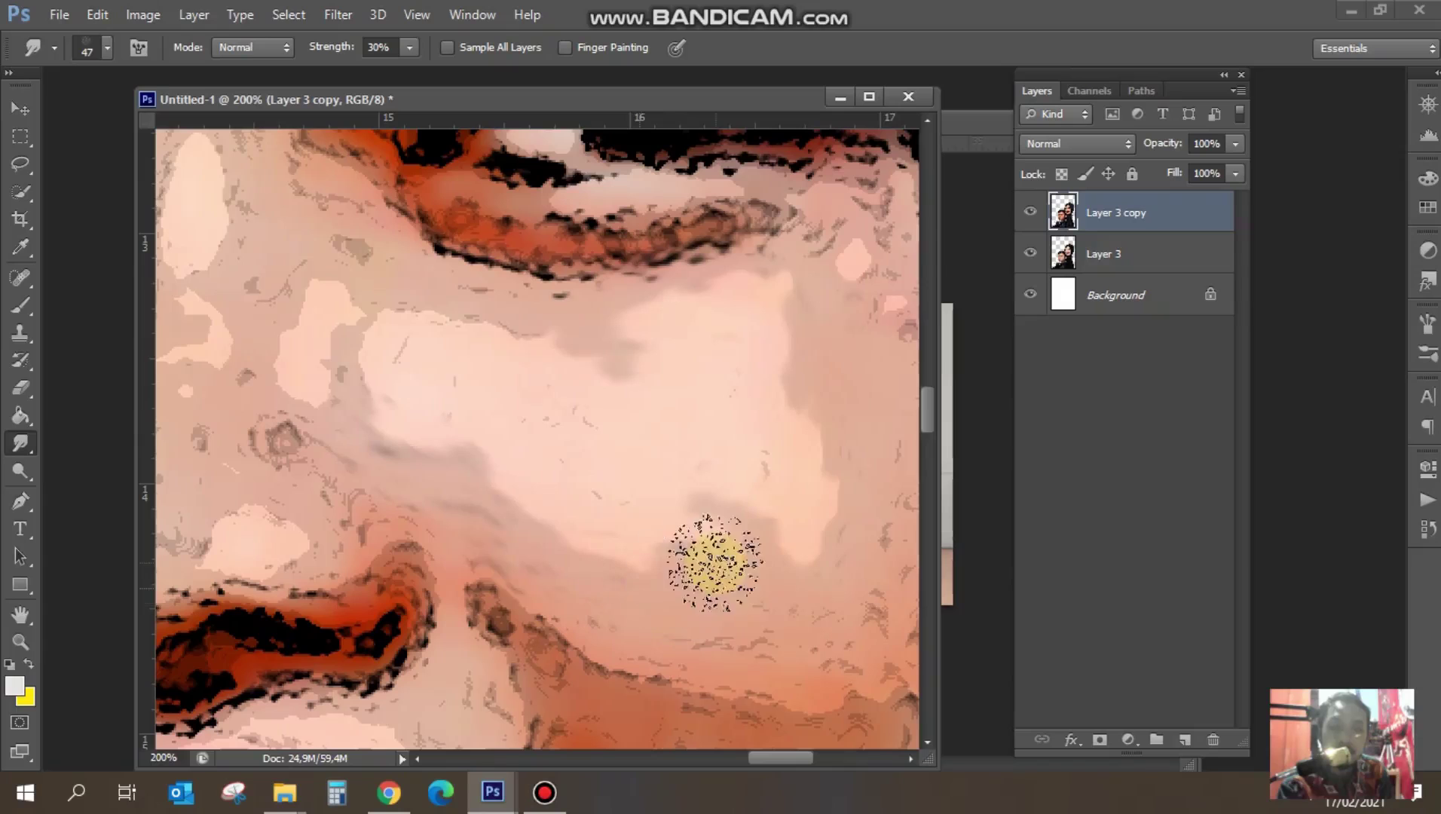
alt+click(610, 486)
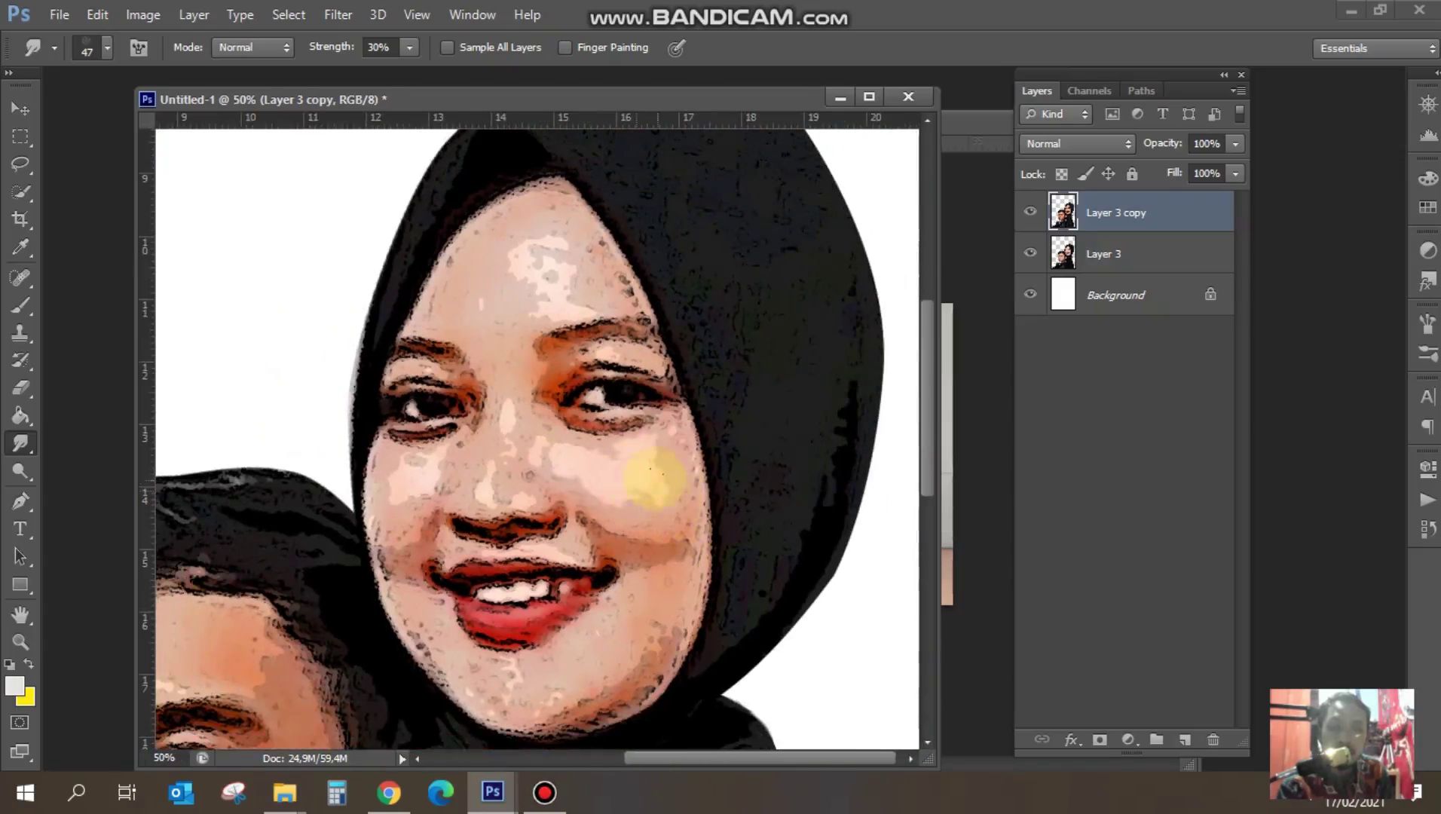
alt+click(628, 476)
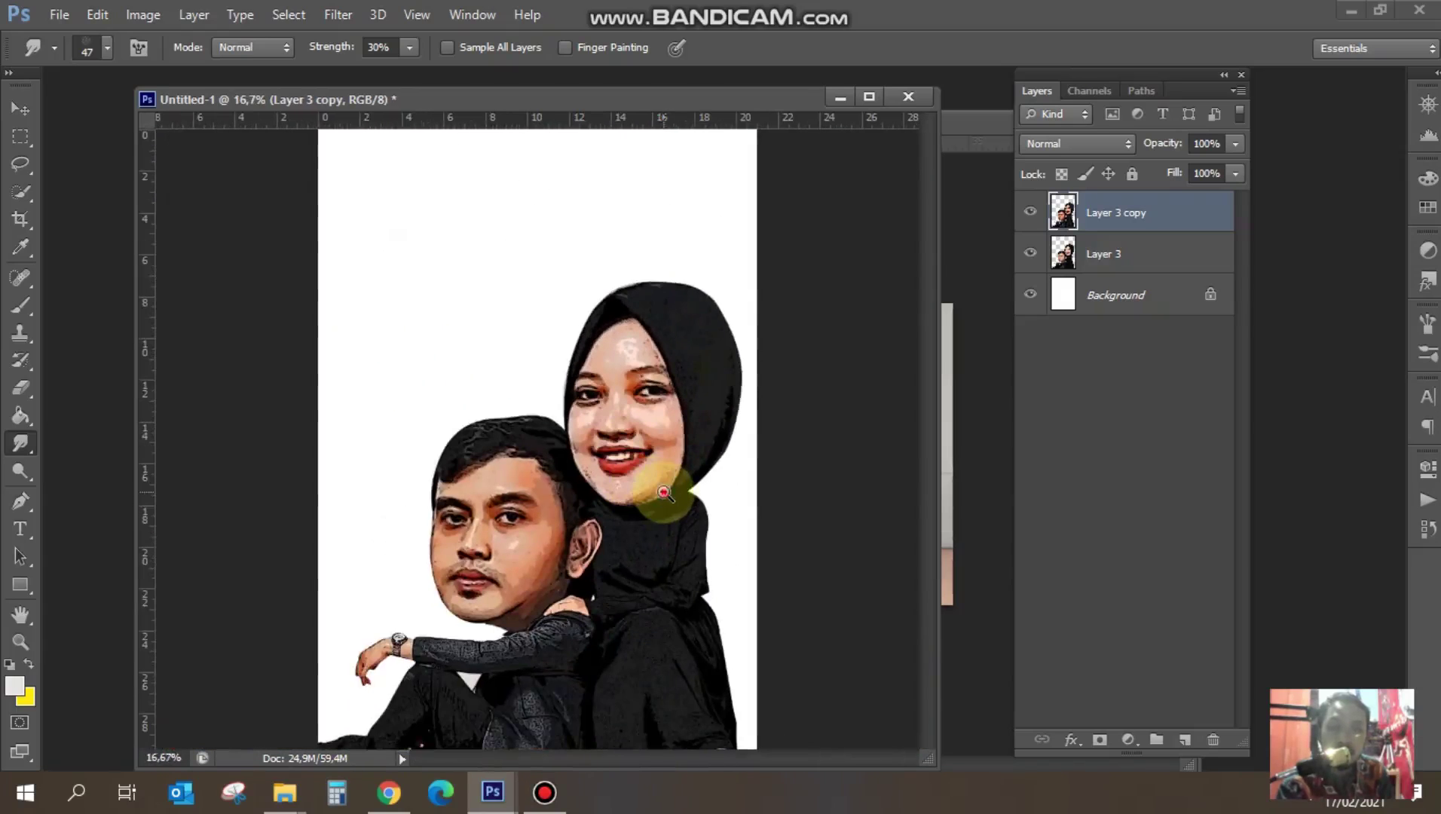
- Add a new empty Layer 4 above Layer 3, below Layer 3 copy
click(1121, 300)
click(1126, 253)
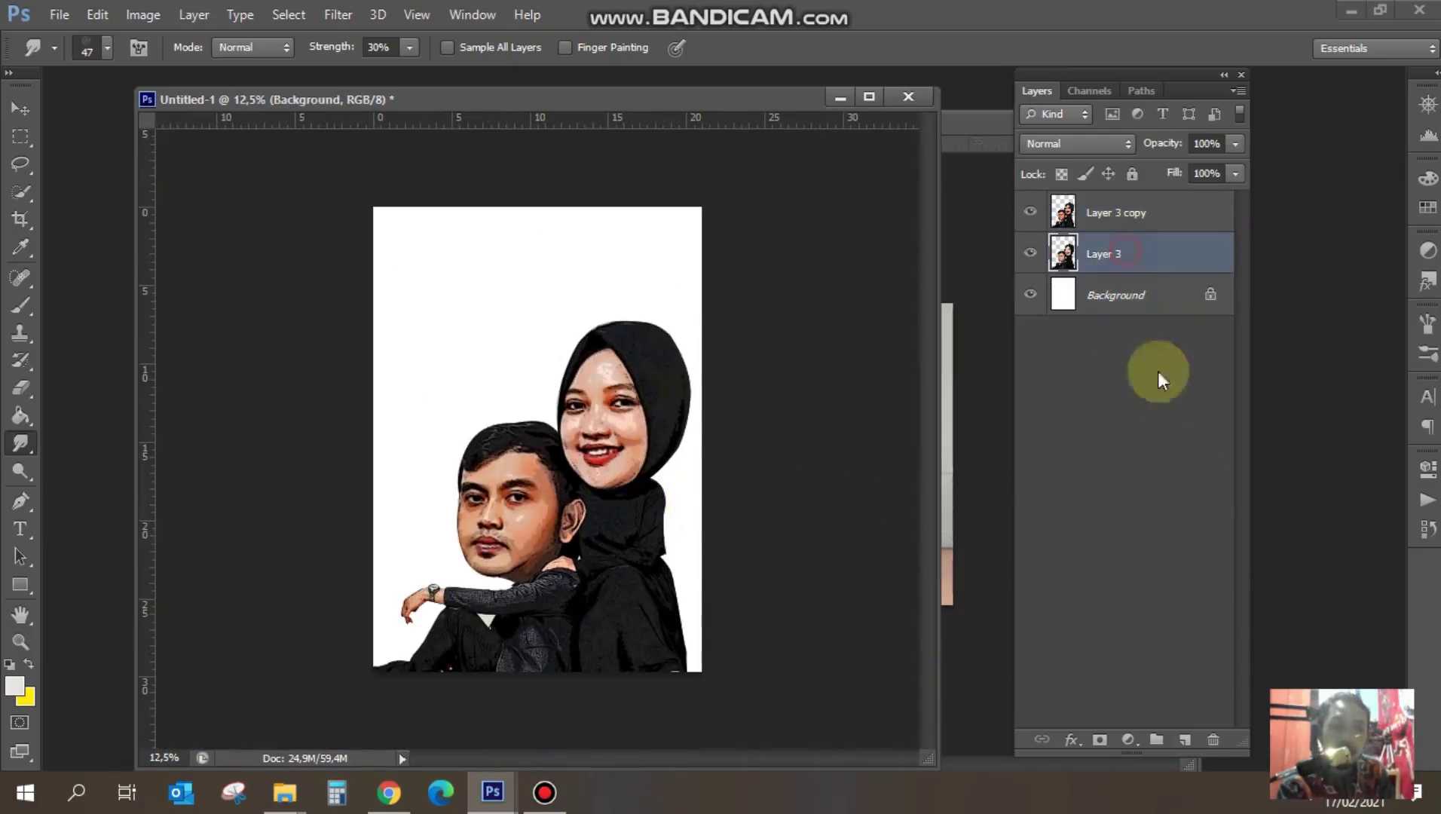
click(1185, 739)
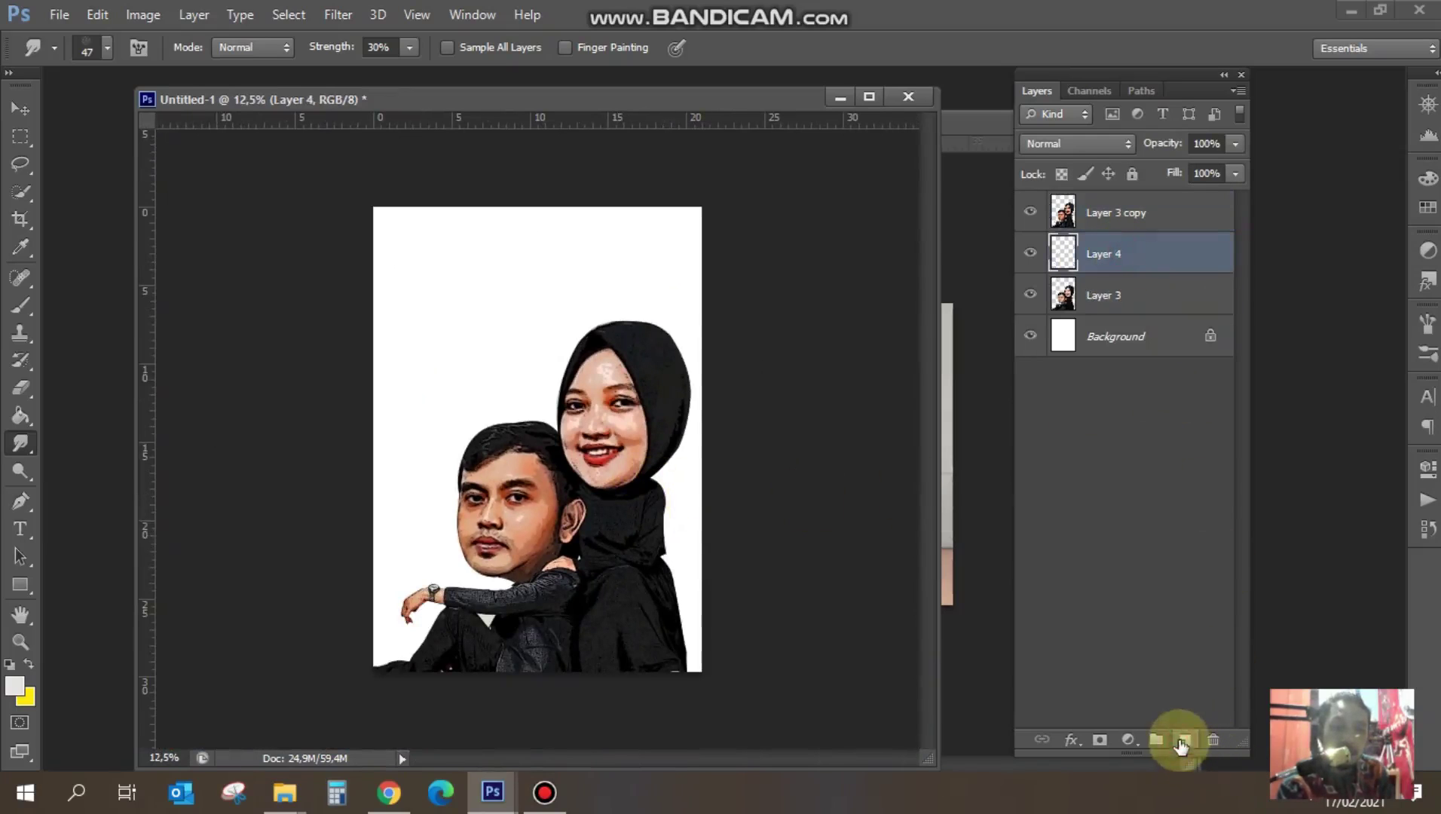
click(414, 569)
- Set the foreground colour to pink ff568e
click(13, 663)
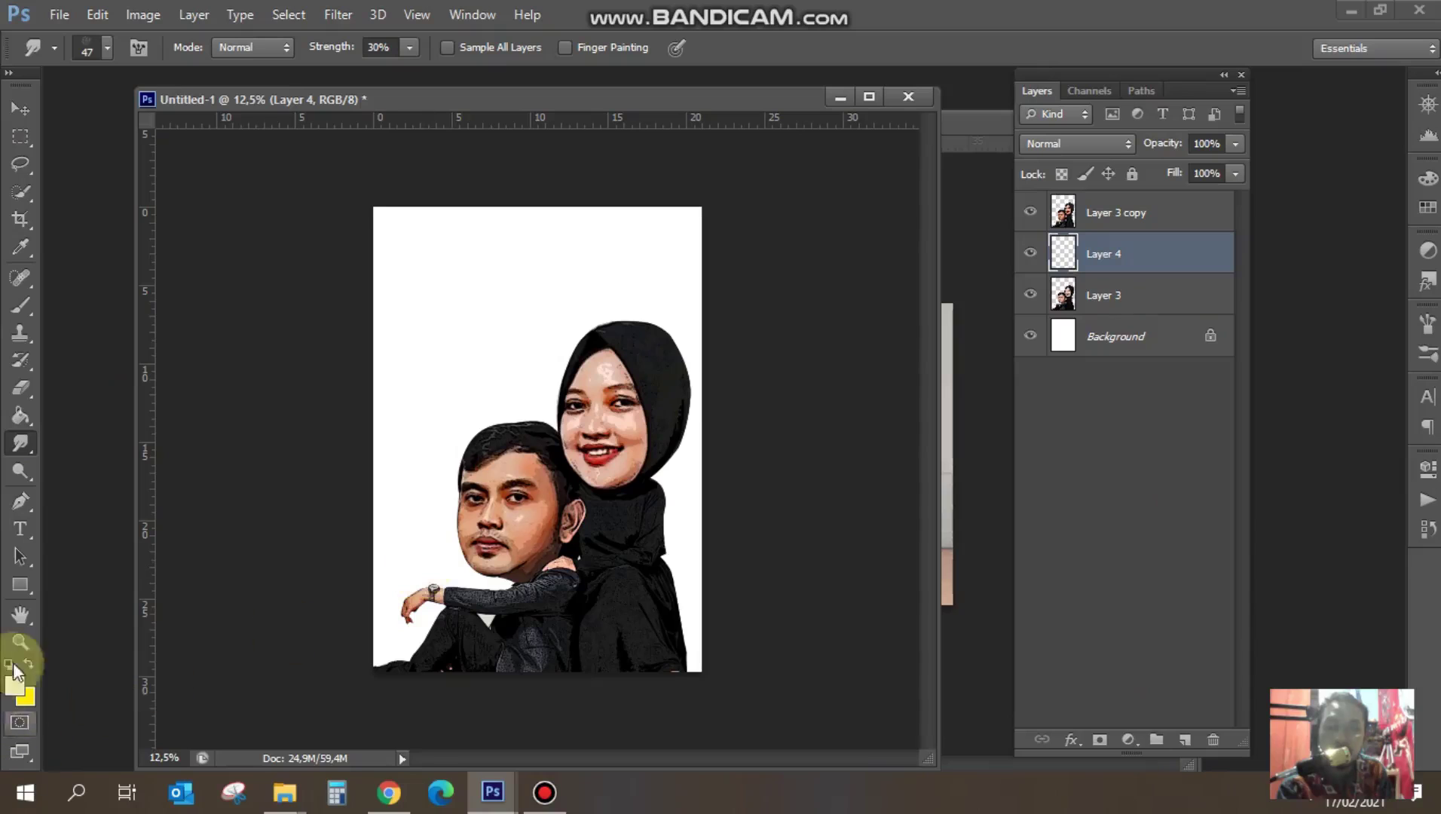
click(16, 687)
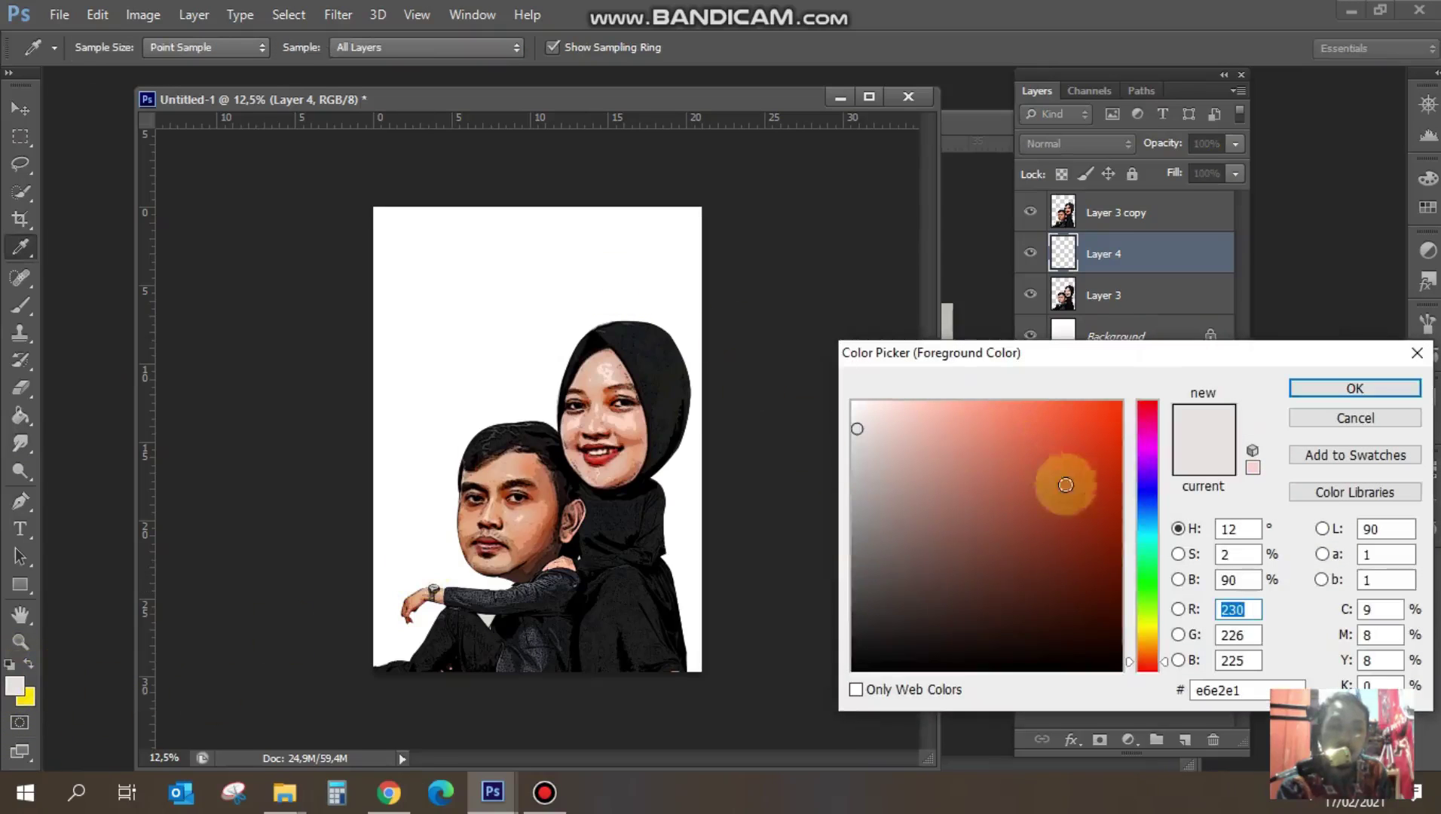
drag(1166, 655, 1161, 414)
drag(1036, 407, 1028, 386)
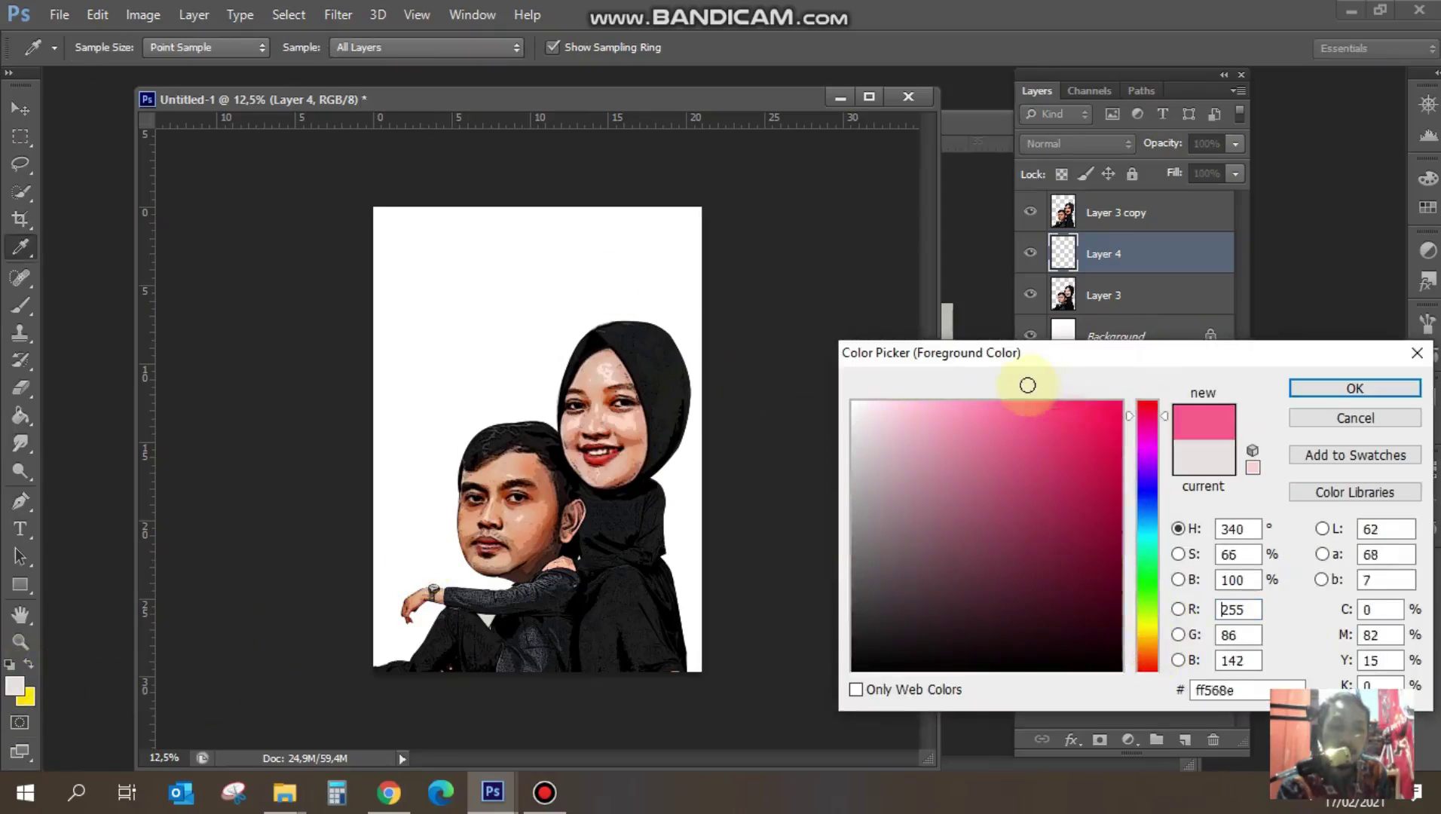
click(1329, 394)
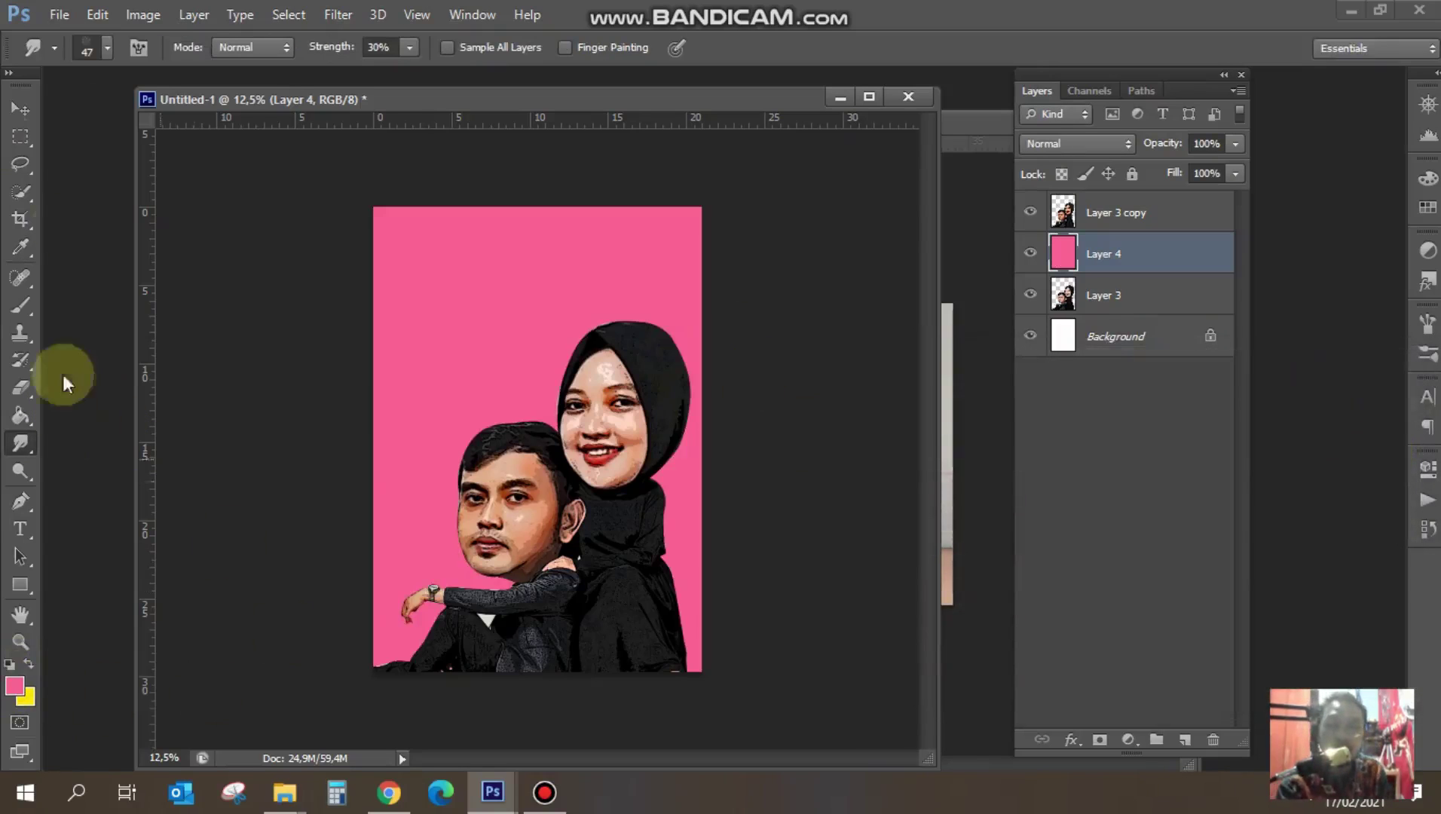
- Fill Layer 4 with the pink and zoom the canvas out to 8.33%
click(21, 138)
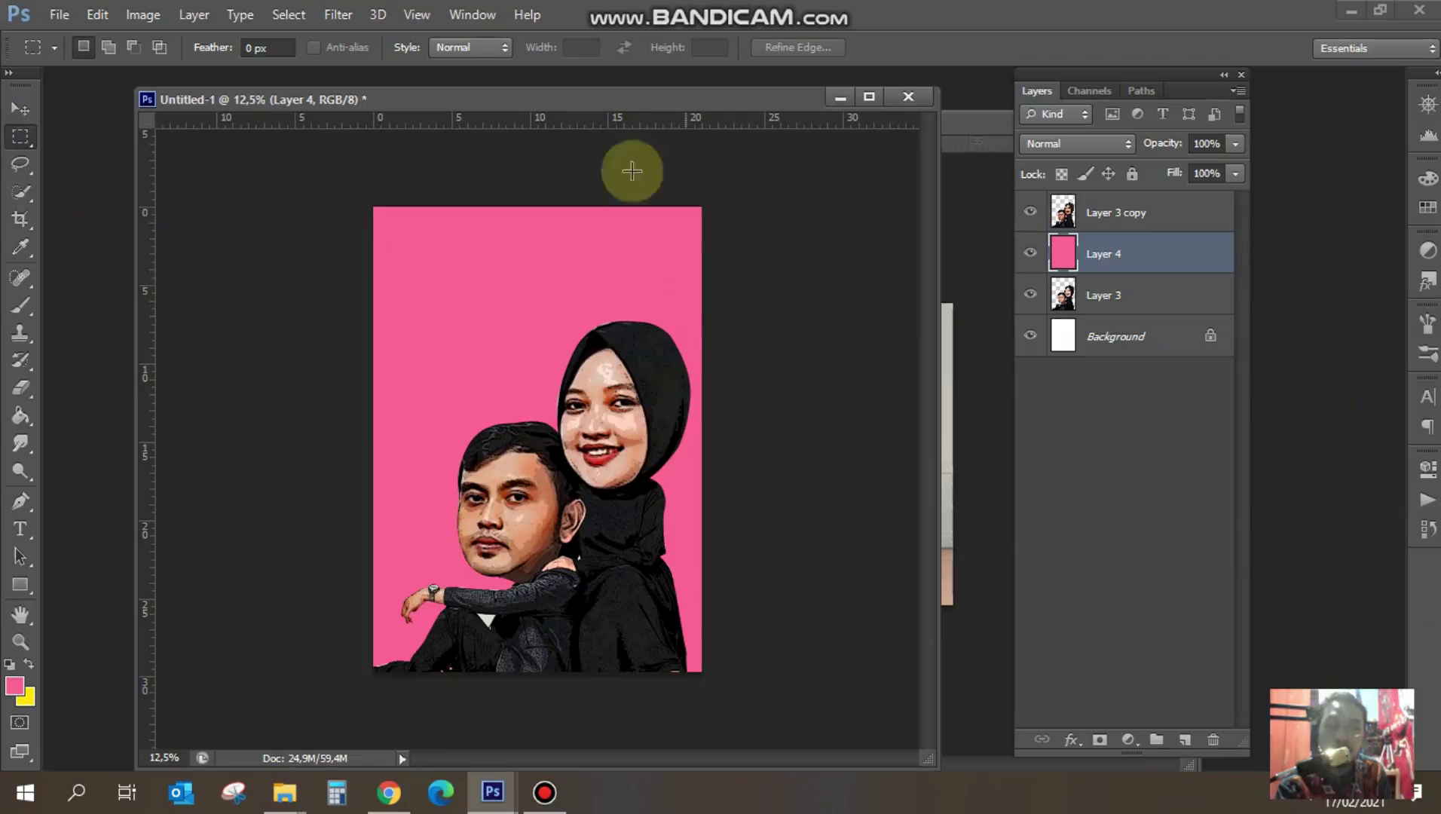
click(695, 319)
click(548, 334)
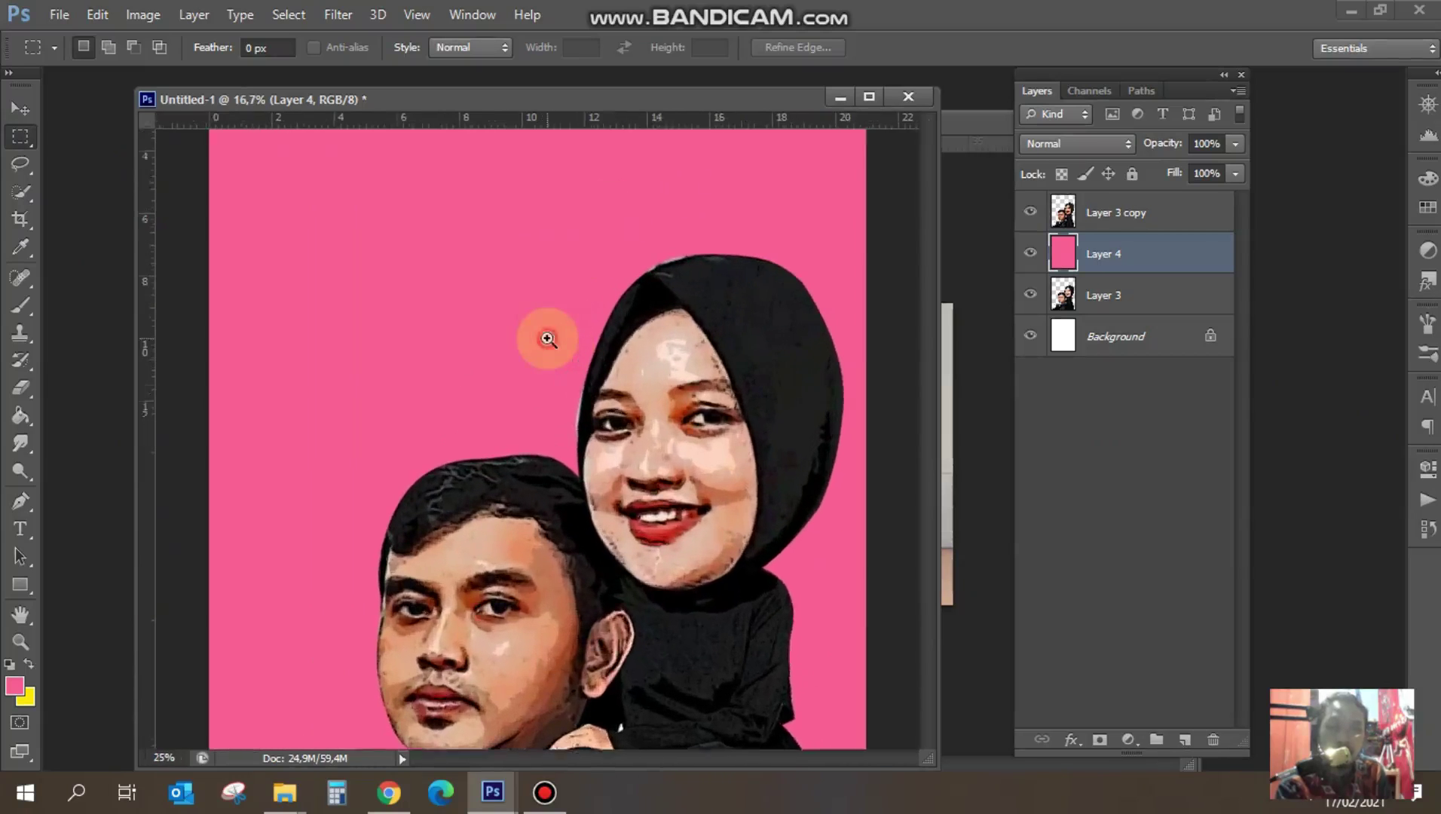
alt+click(603, 254)
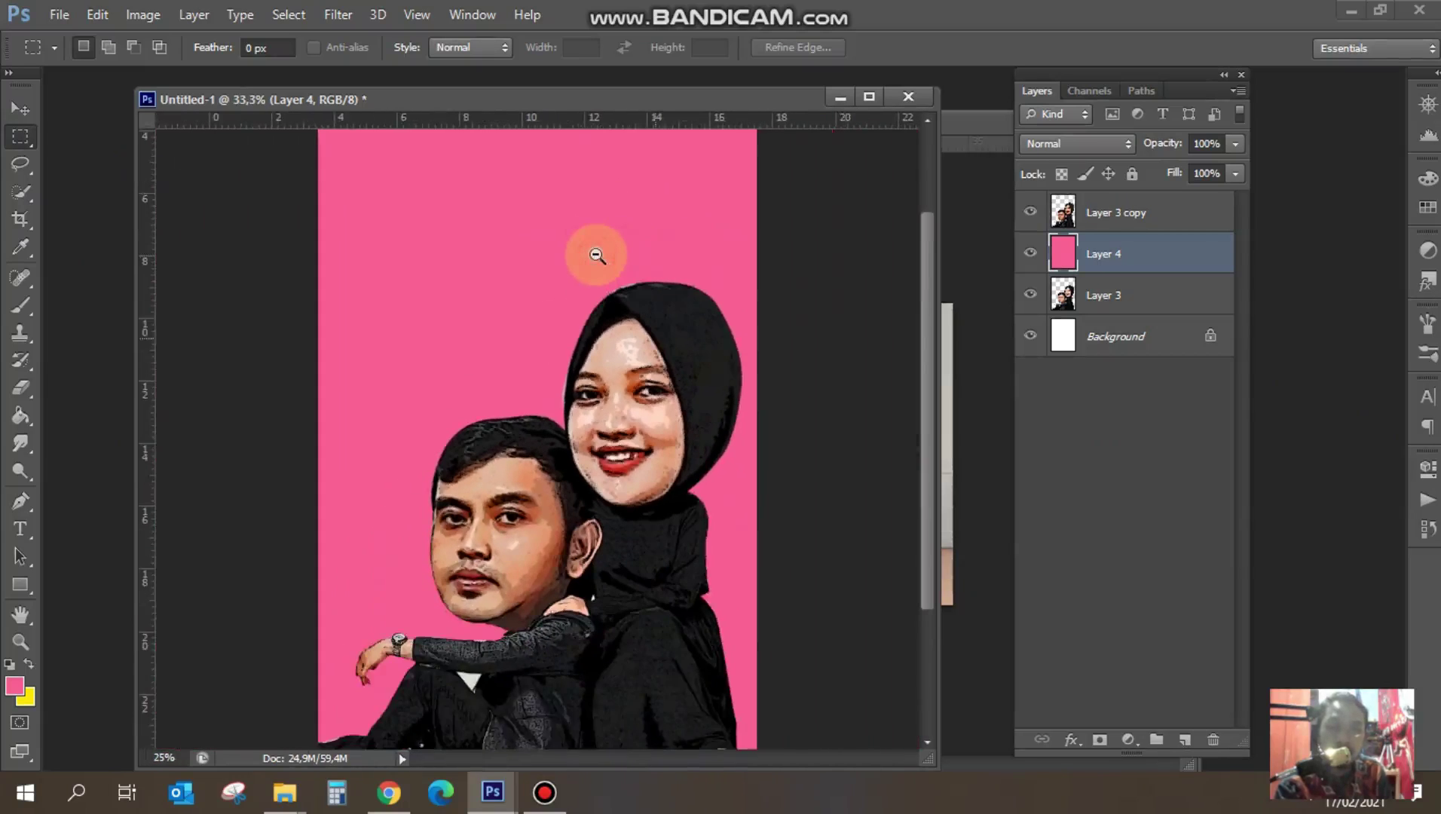
alt+click(596, 253)
click(459, 330)
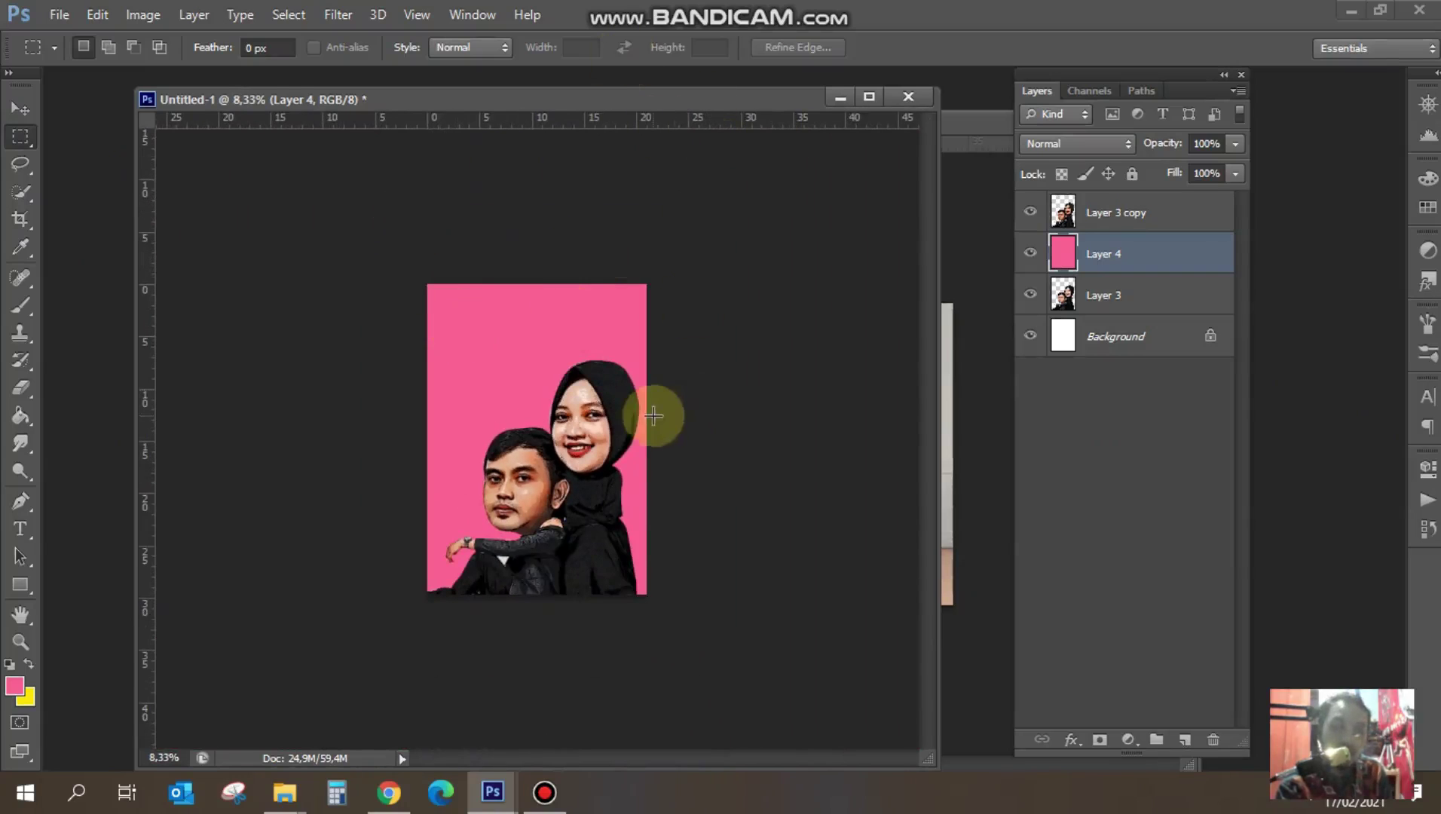
- Open background-karikatur-7.jpg from the Downloads folder in Photoshop
key(alt+Tab)
drag(305, 331, 493, 807)
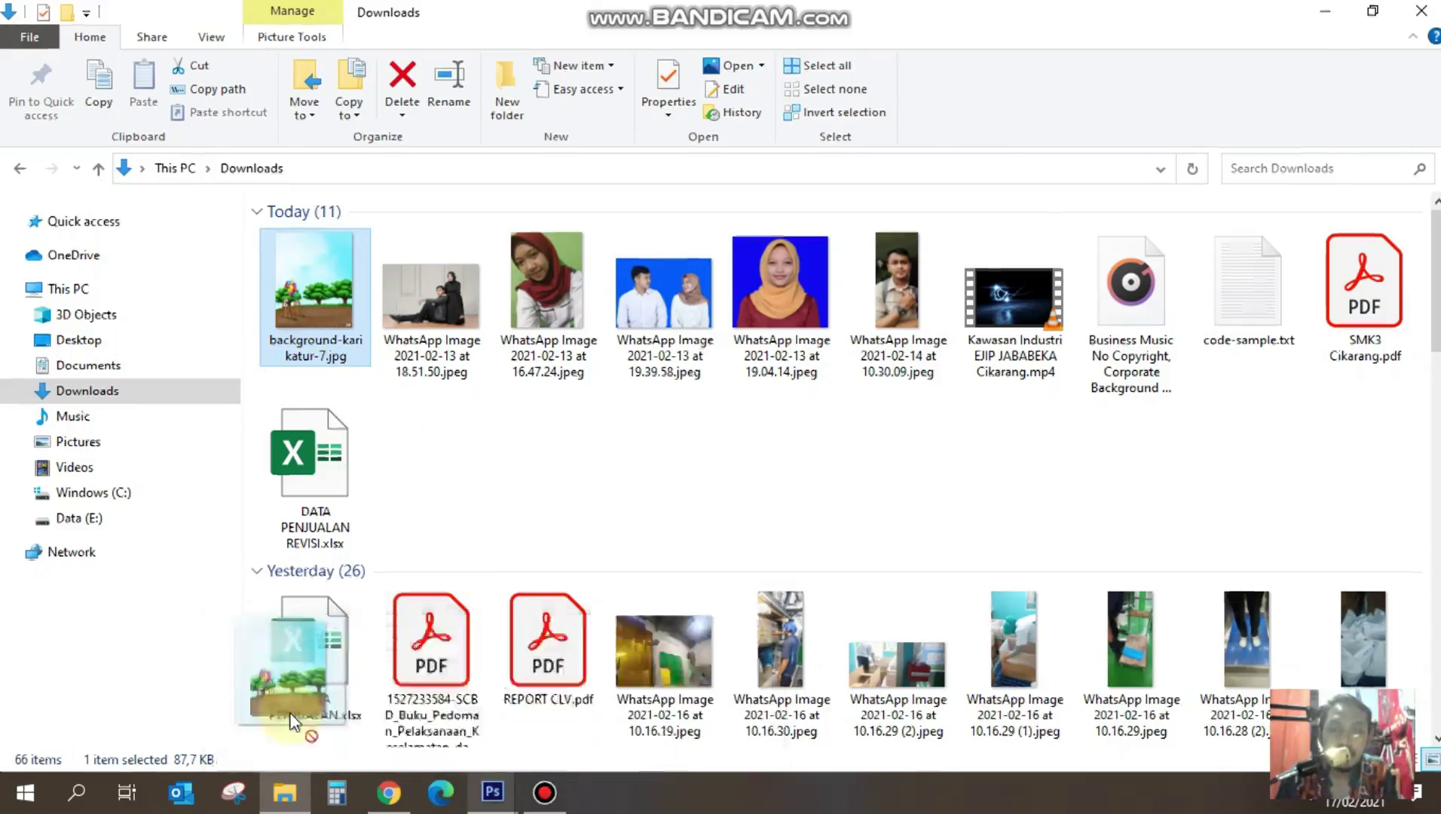
drag(360, 733, 246, 517)
drag(86, 302, 86, 301)
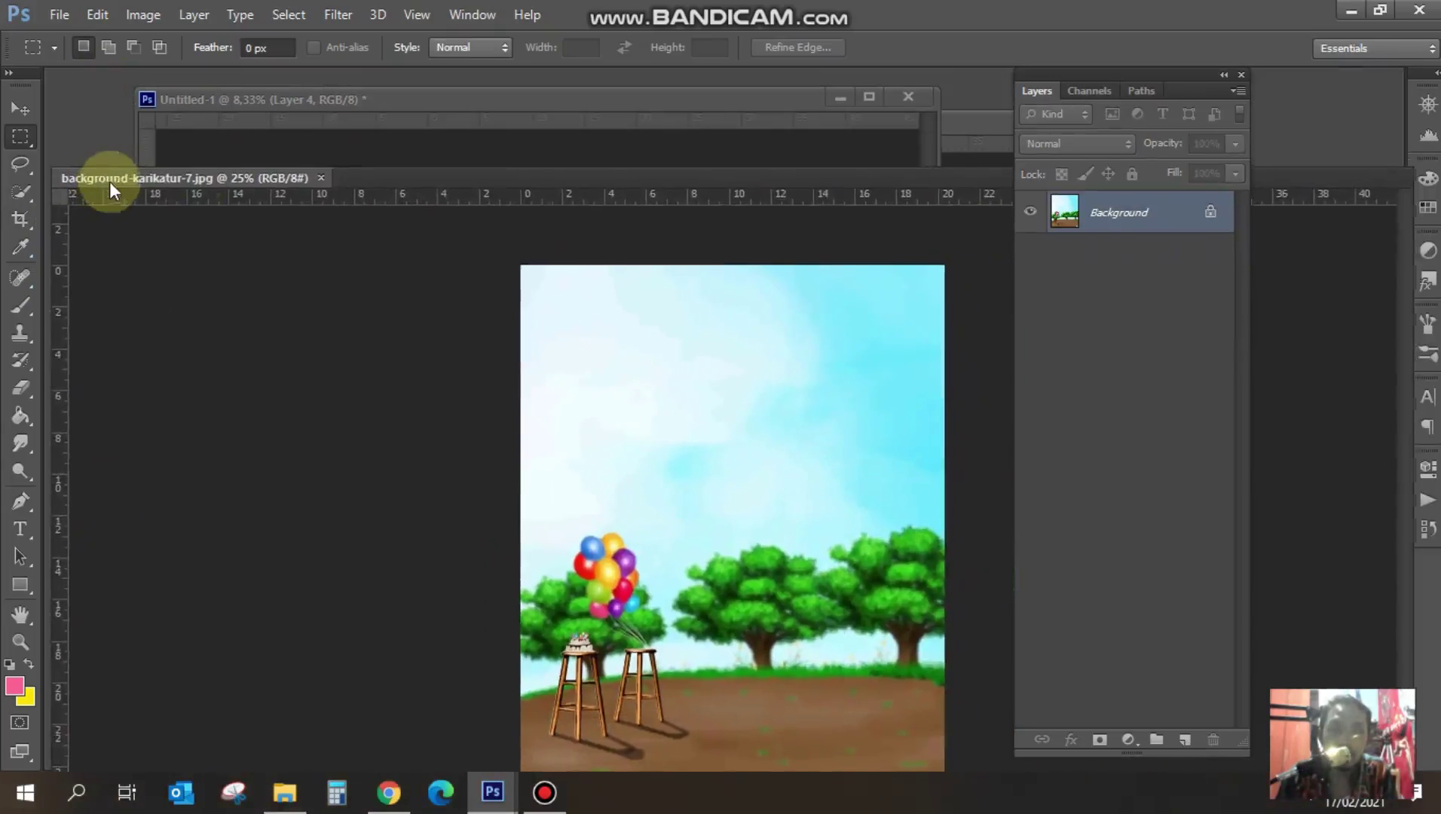
- Copy the balloon background into the caricature document as Layer 5 below the couple
drag(101, 82, 113, 177)
click(19, 109)
drag(279, 497, 594, 331)
mouse_move(1163, 259)
mouse_down()
mouse_move(539, 347)
mouse_move(495, 536)
mouse_up()
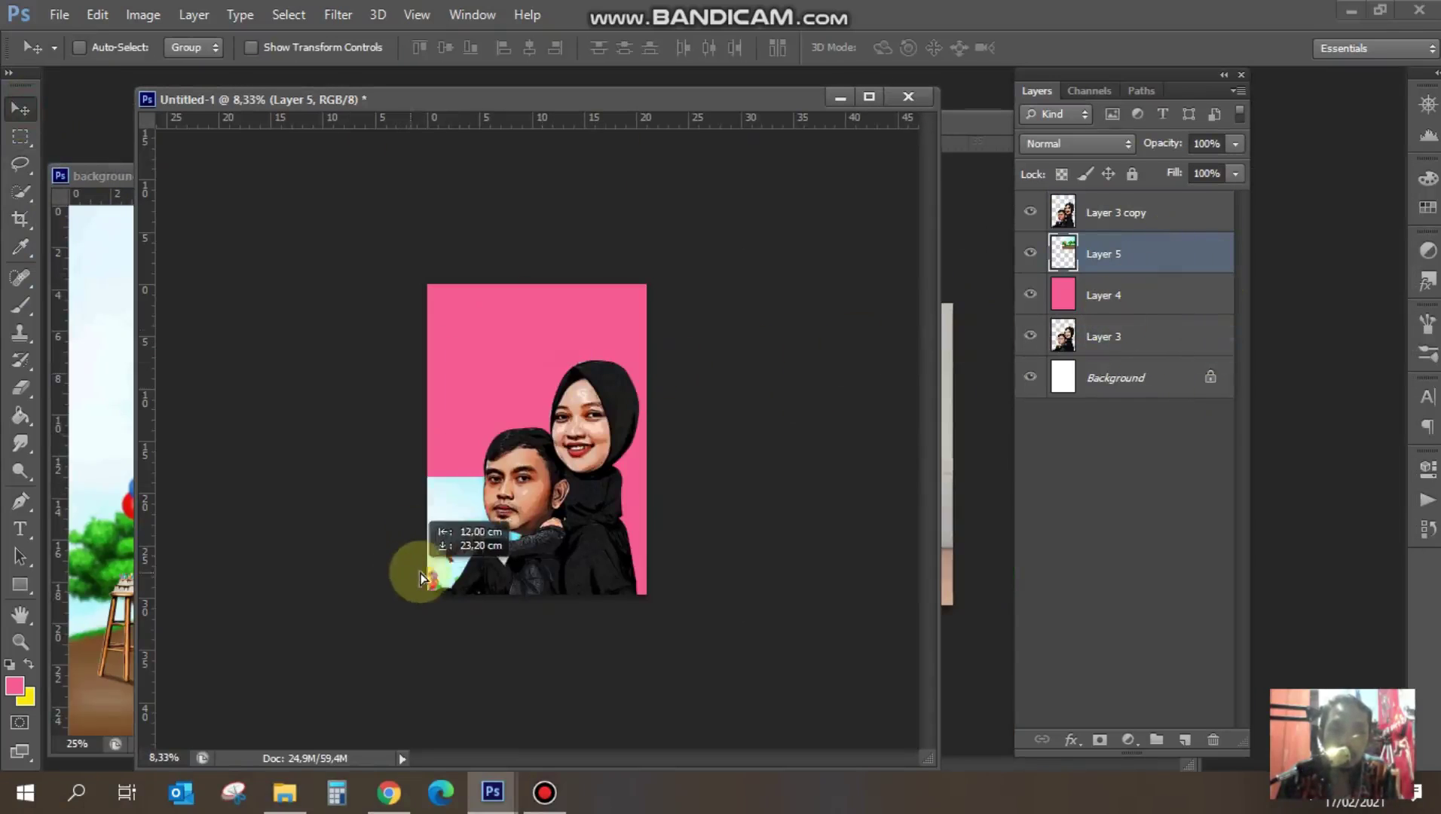
- Scale the background to about 301% so it covers the whole canvas
key(ctrl+t)
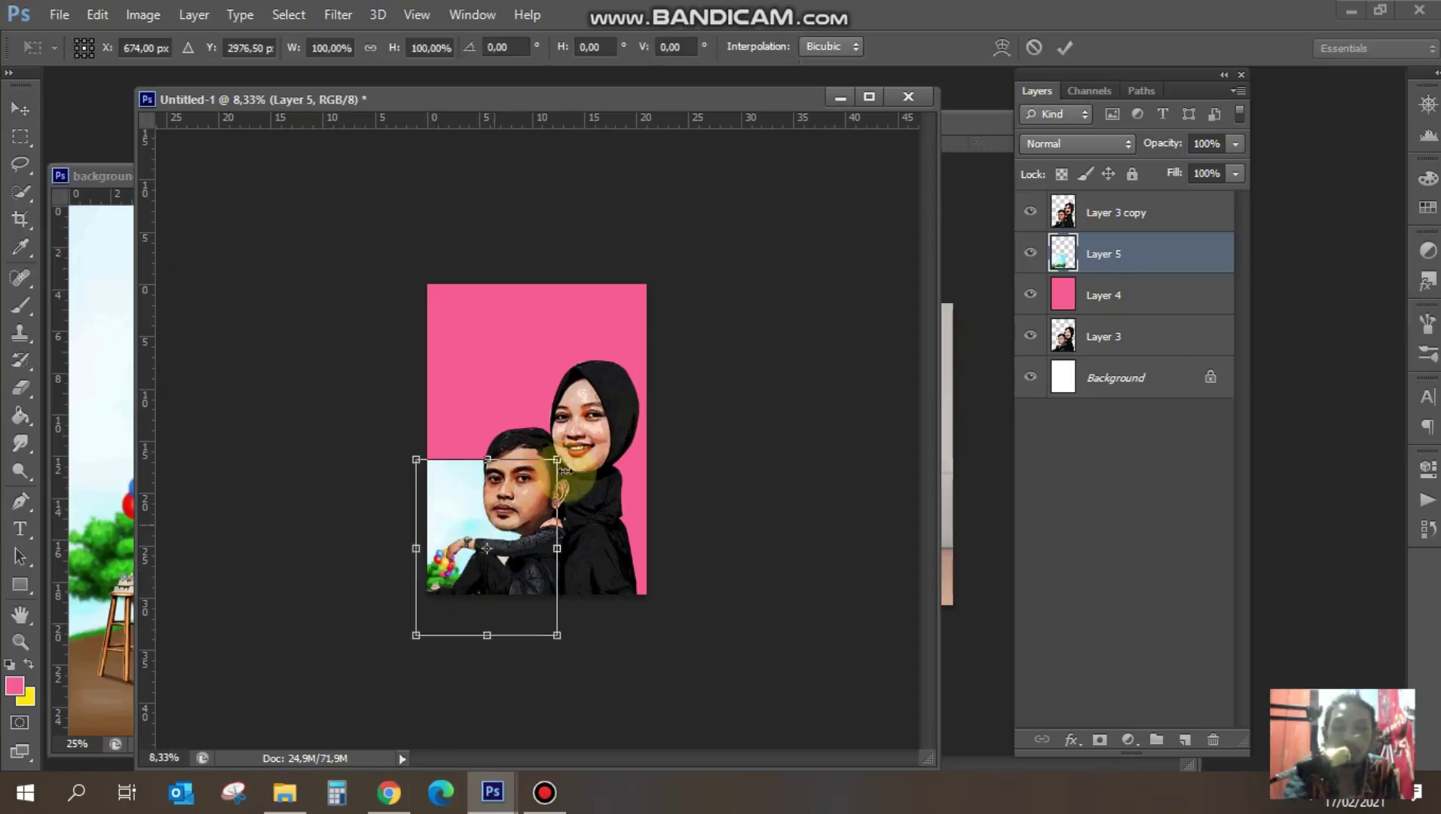
drag(560, 457, 739, 233)
drag(640, 318, 637, 306)
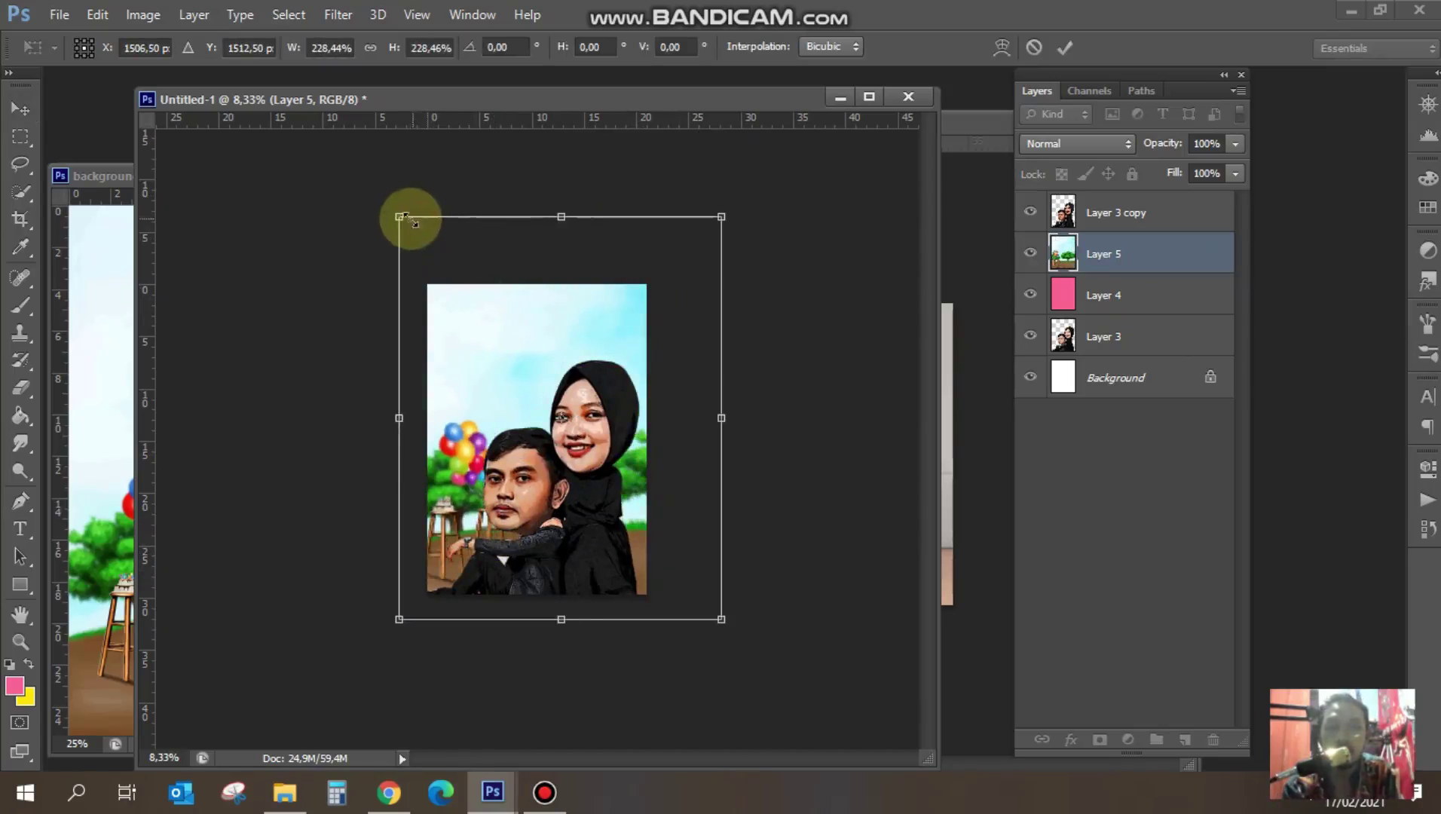
drag(410, 217, 297, 91)
drag(455, 339, 564, 356)
click(1065, 48)
drag(631, 404, 521, 345)
- Boost the background's colours with Hue +13 and Saturation +24
key(ctrl+u)
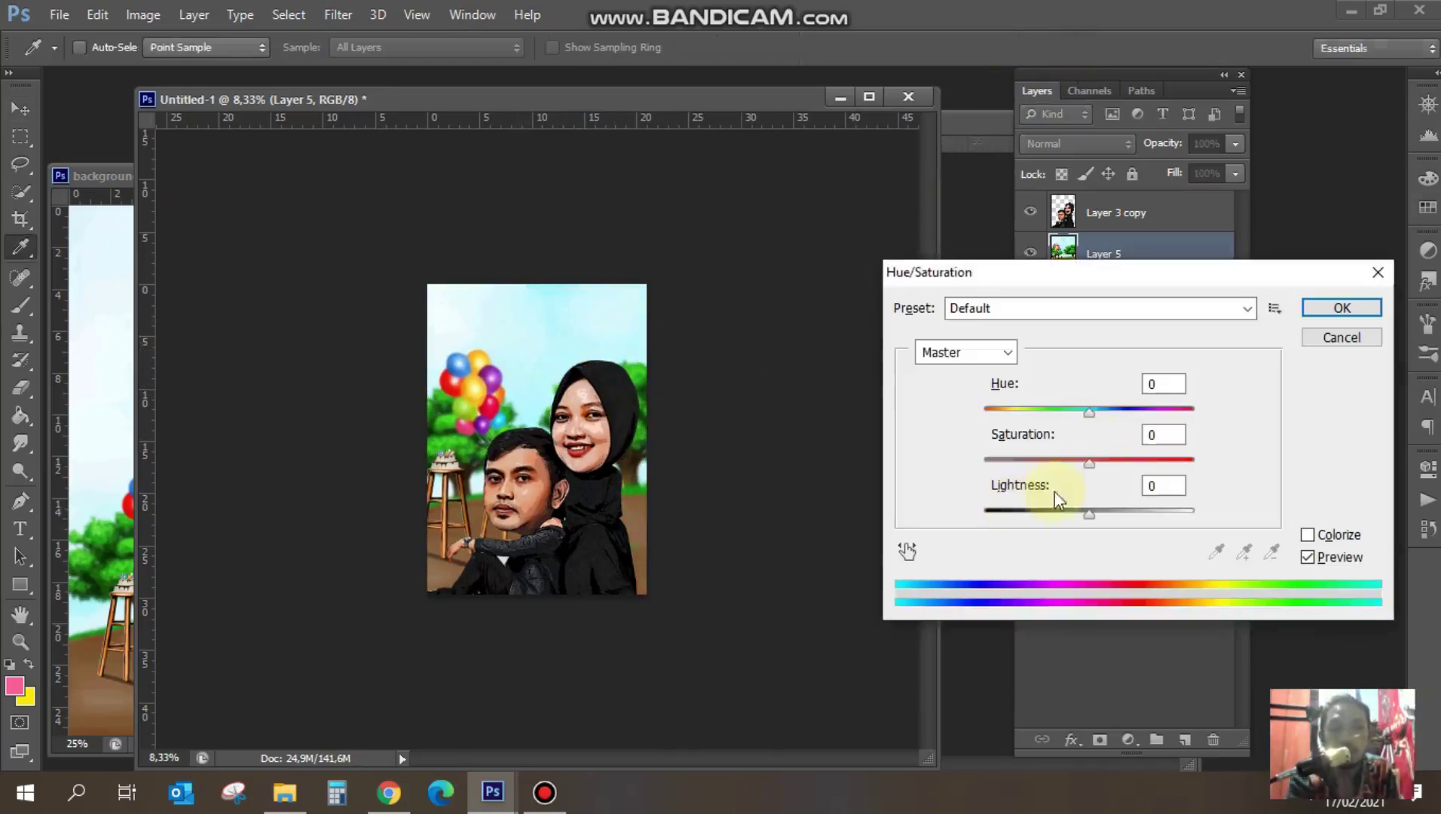
drag(1121, 471, 1115, 464)
mouse_move(1090, 413)
mouse_down()
mouse_move(1114, 415)
mouse_move(1105, 424)
mouse_up()
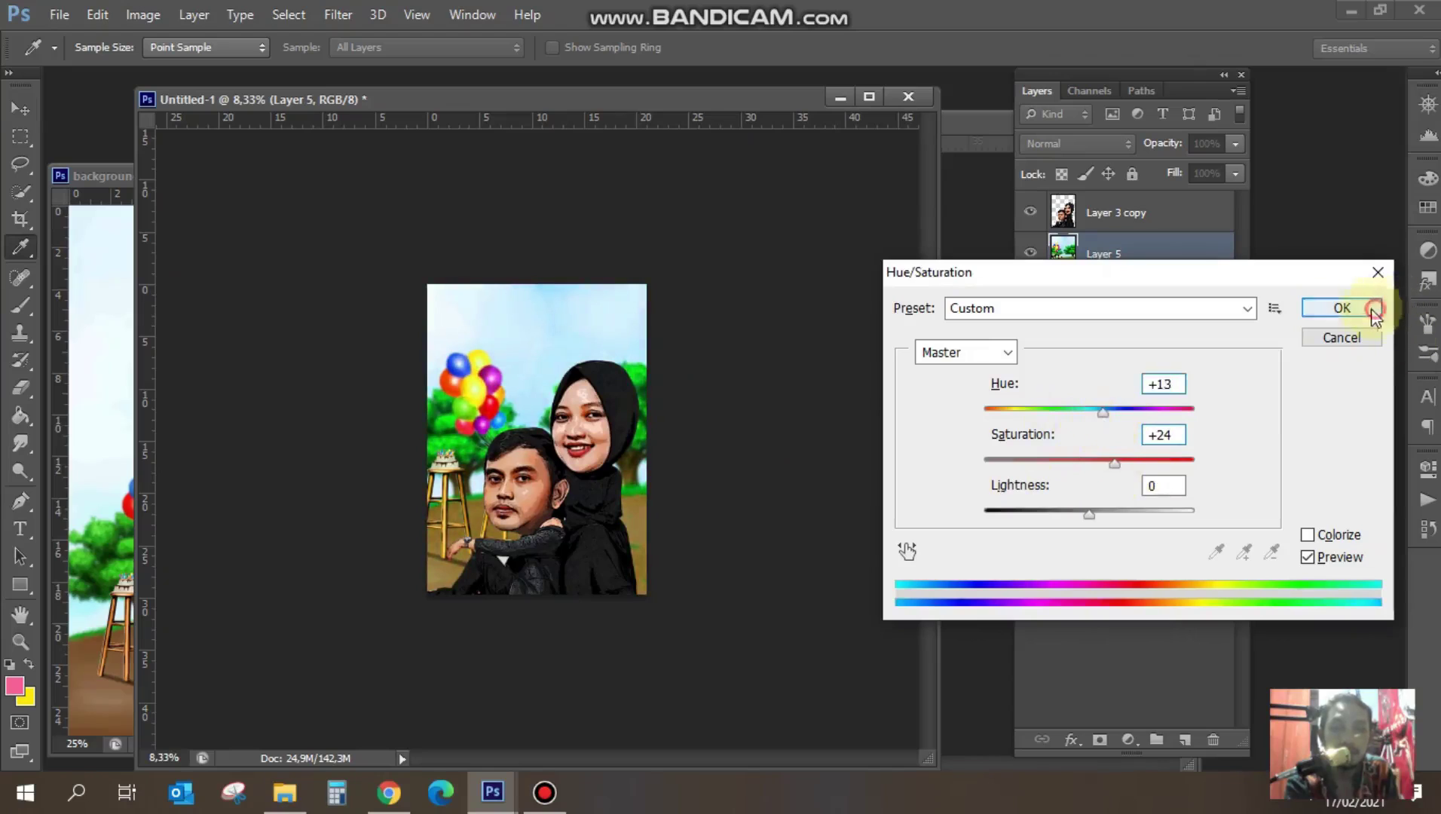
click(1374, 311)
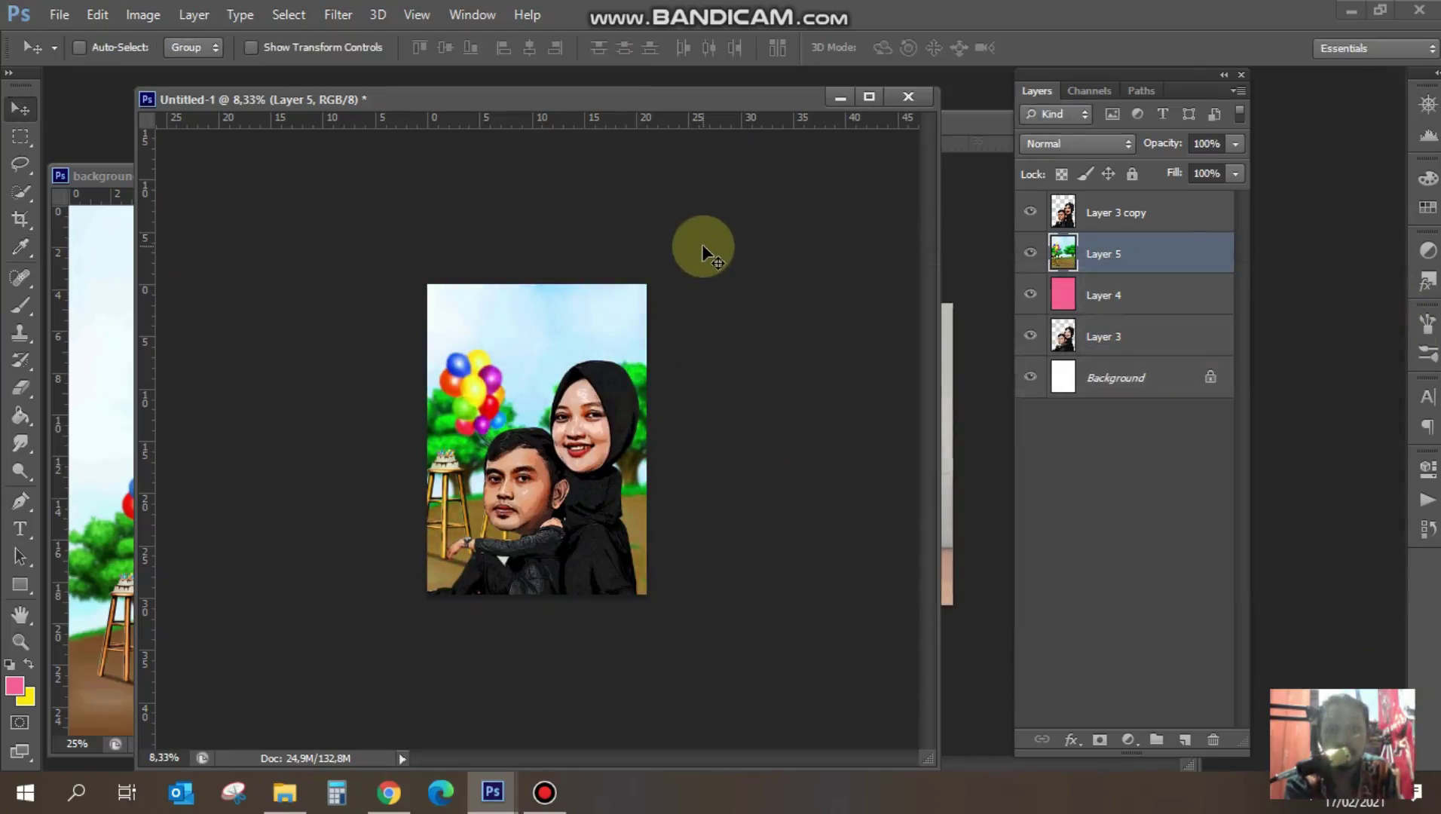
- Shift the background right and start rescaling it to about 115%
drag(531, 336, 544, 355)
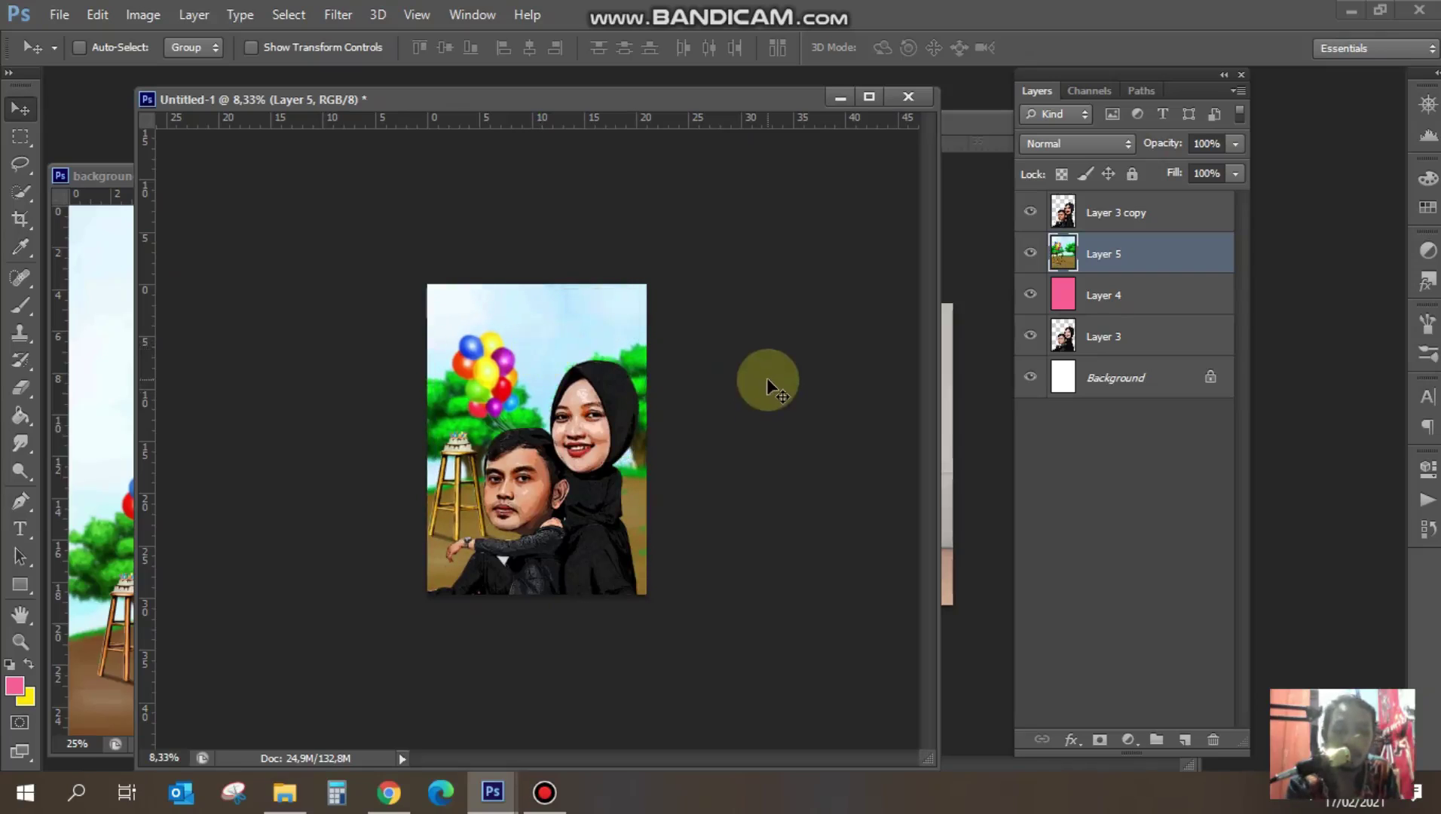
key(ctrl+t)
mouse_move(418, 235)
mouse_down()
mouse_move(522, 286)
mouse_move(555, 283)
mouse_move(566, 356)
mouse_up()
- Flip the background horizontally so the balloons sit above the woman
right_click(565, 357)
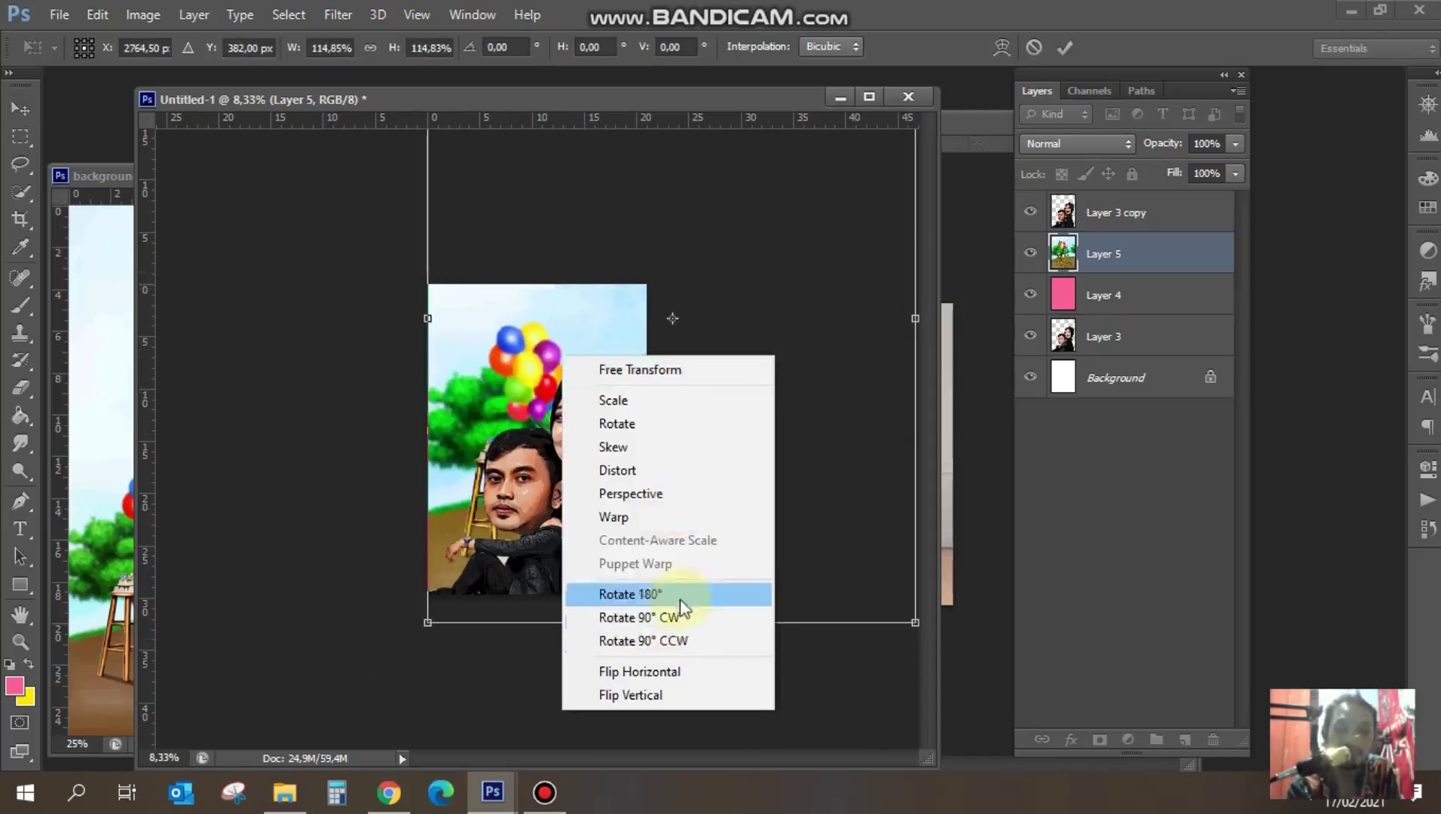
key(Escape)
drag(464, 330, 441, 282)
key(Return)
key(alt+bracketleft)
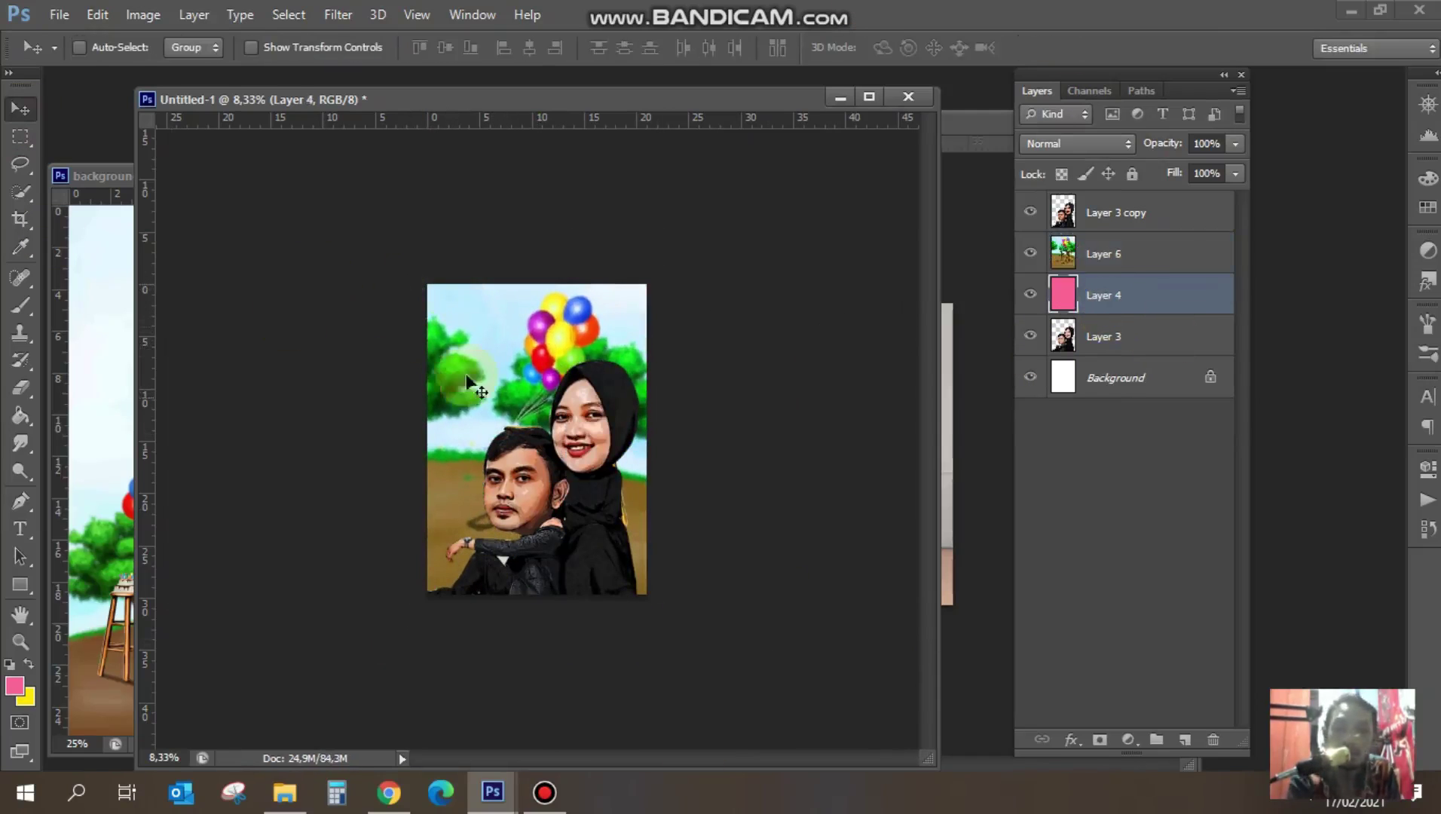
key(alt+bracketright)
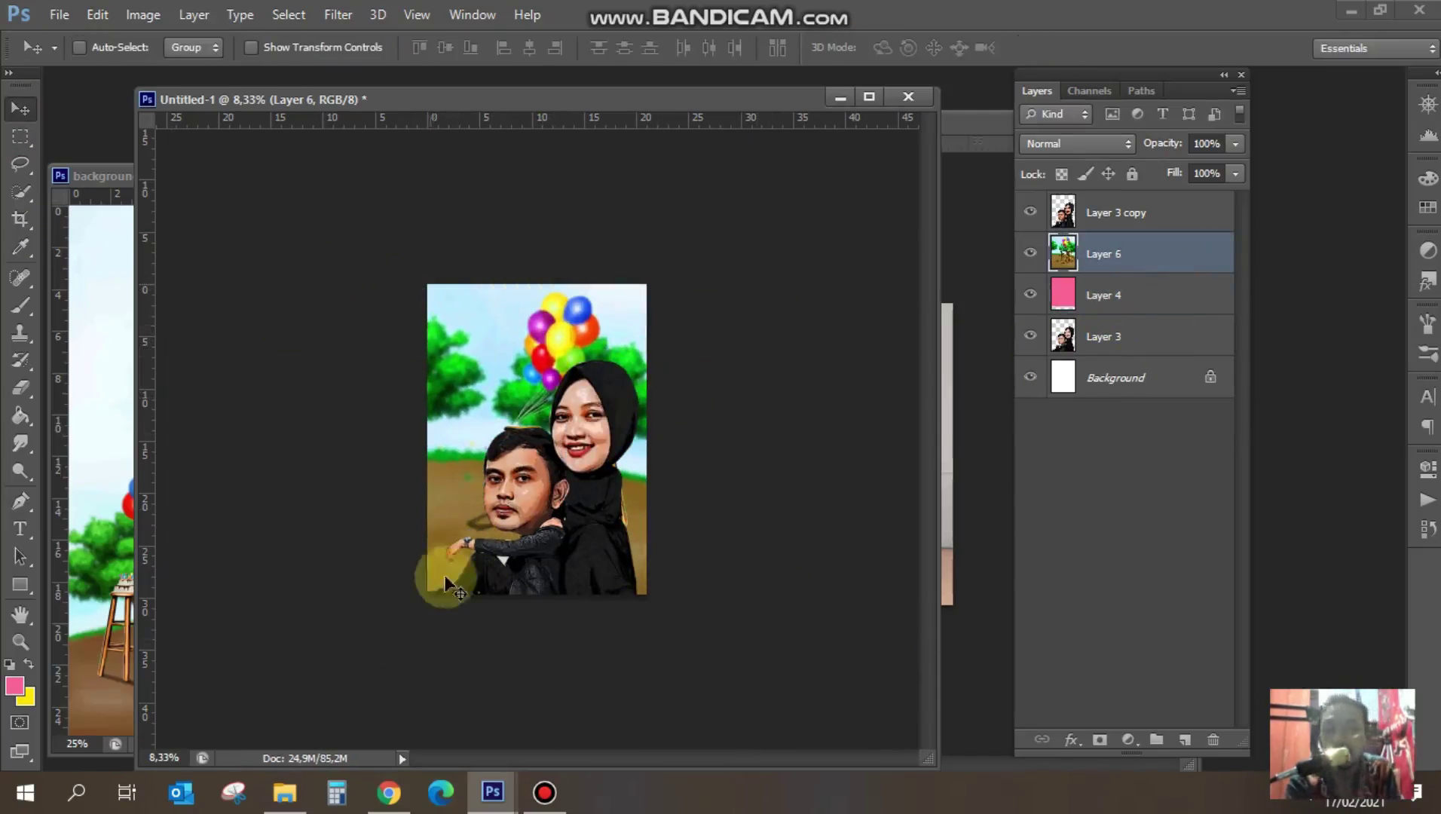
- Check the background image's page in Chrome, then return to Photoshop
click(389, 792)
click(189, 41)
key(alt+Tab)
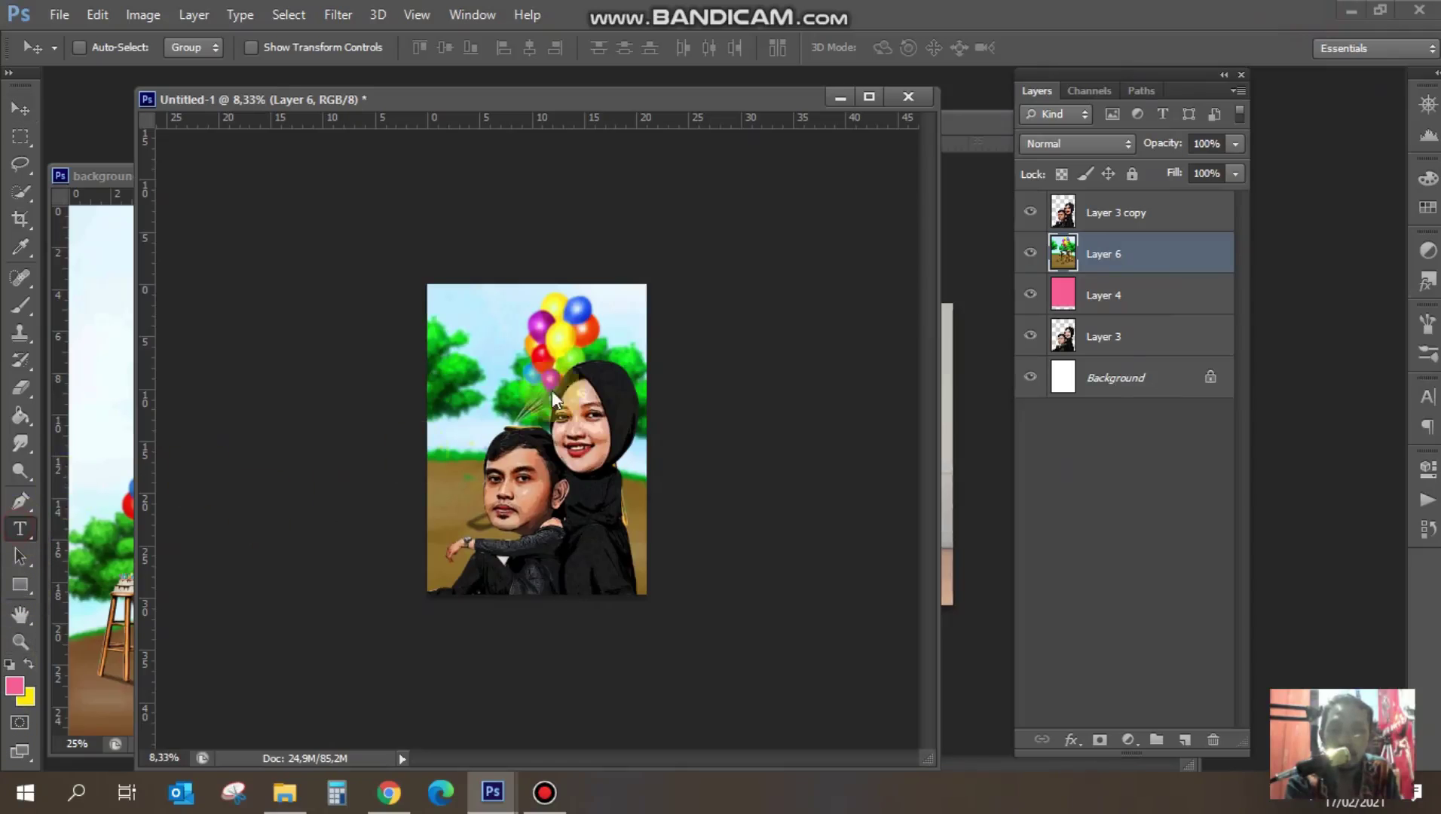
- Add the couple's names in pink 60 pt Almond Cream text at the top of the card
key(t)
drag(427, 285, 640, 343)
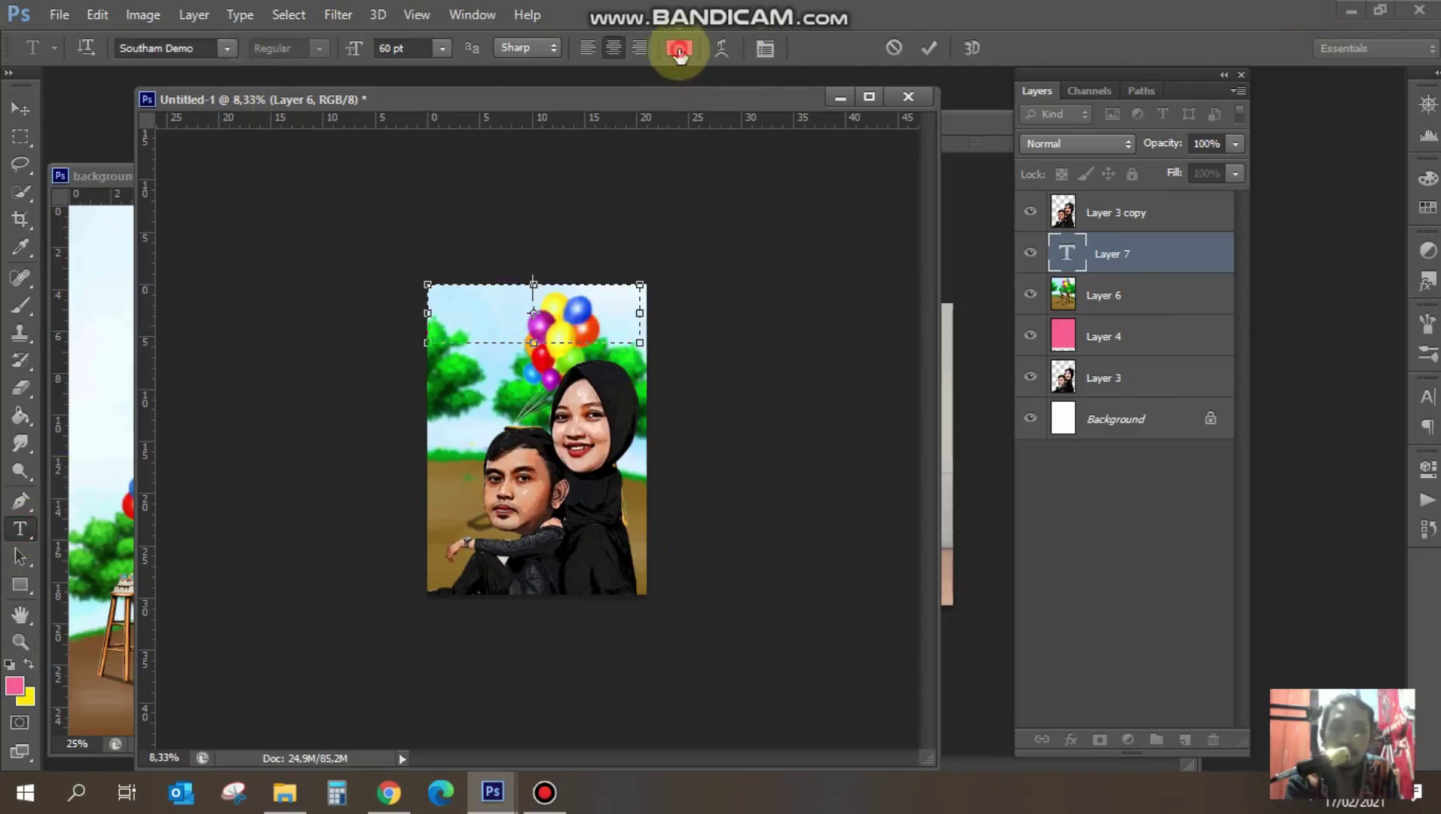
click(679, 48)
drag(1036, 399, 1008, 393)
click(1347, 389)
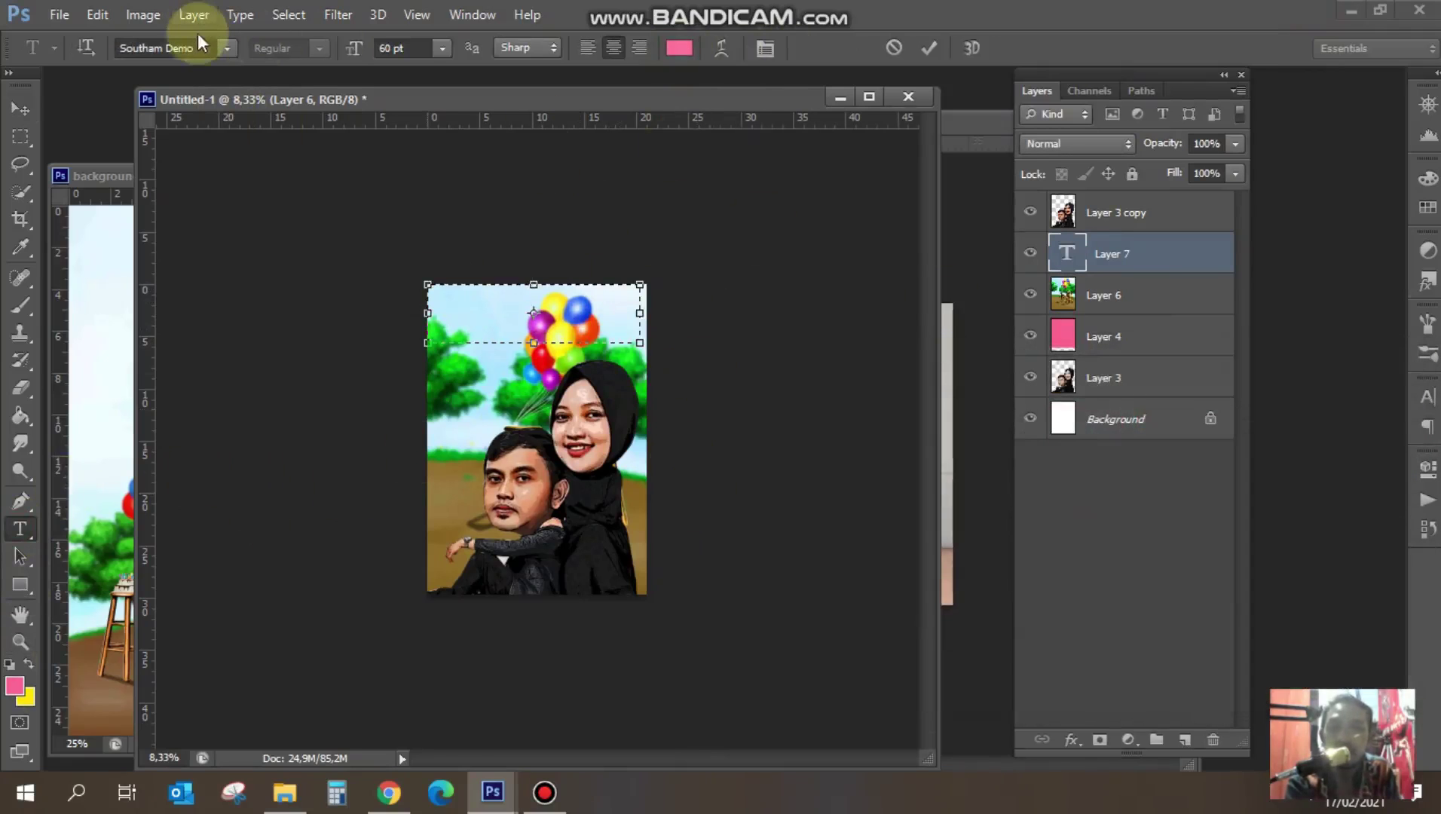
click(219, 44)
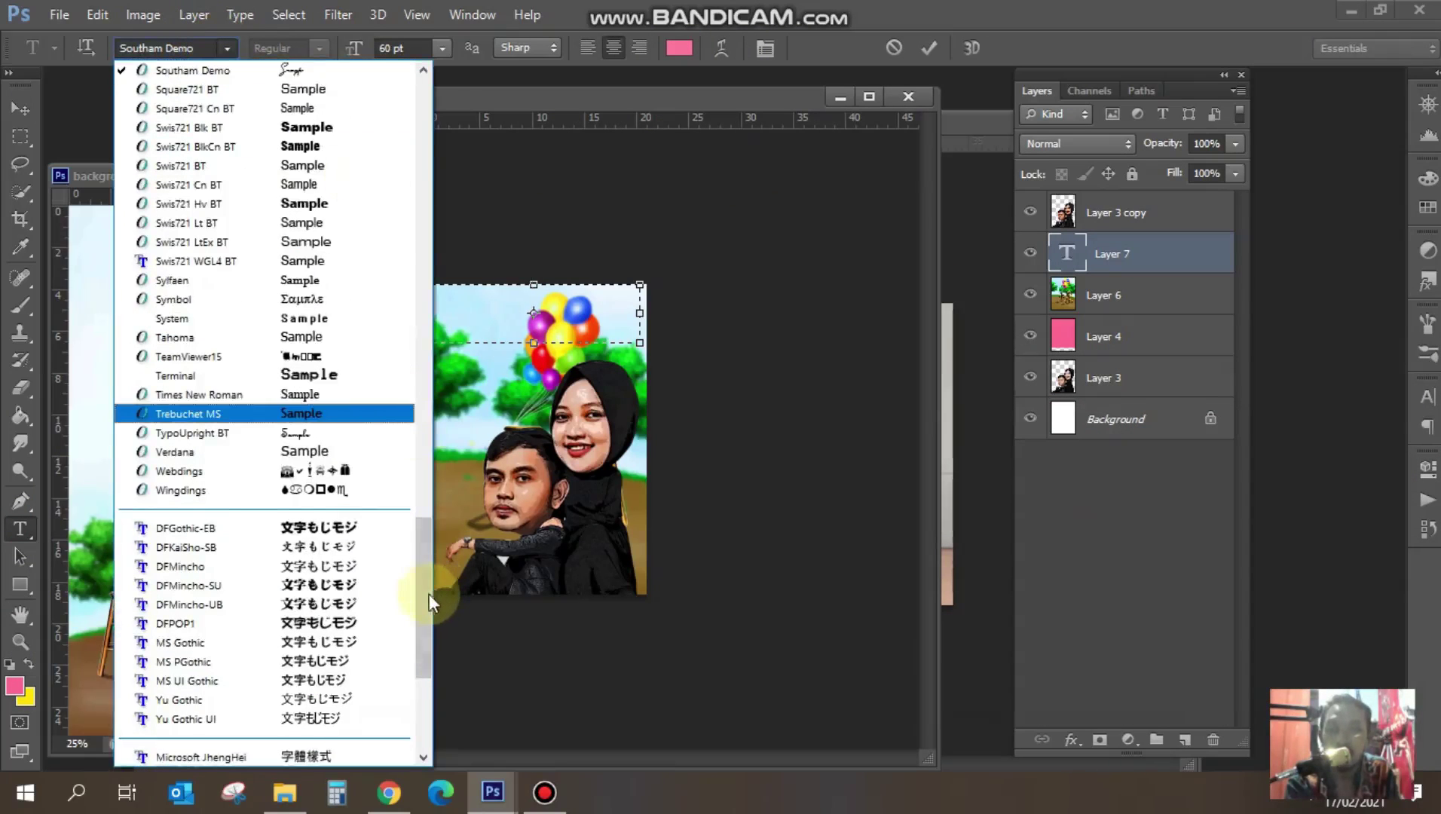
scroll(419, 115, up, 10)
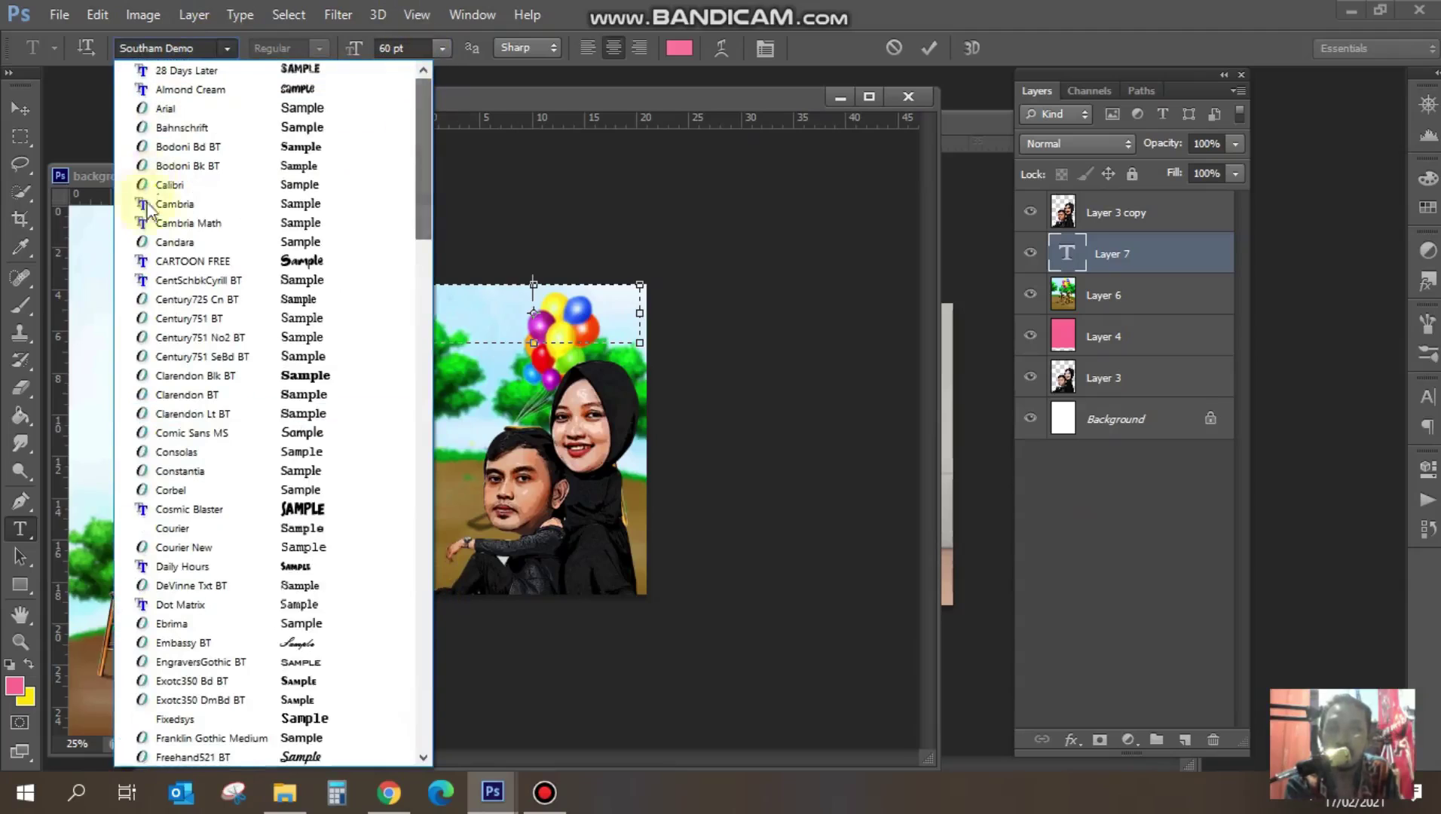
click(298, 87)
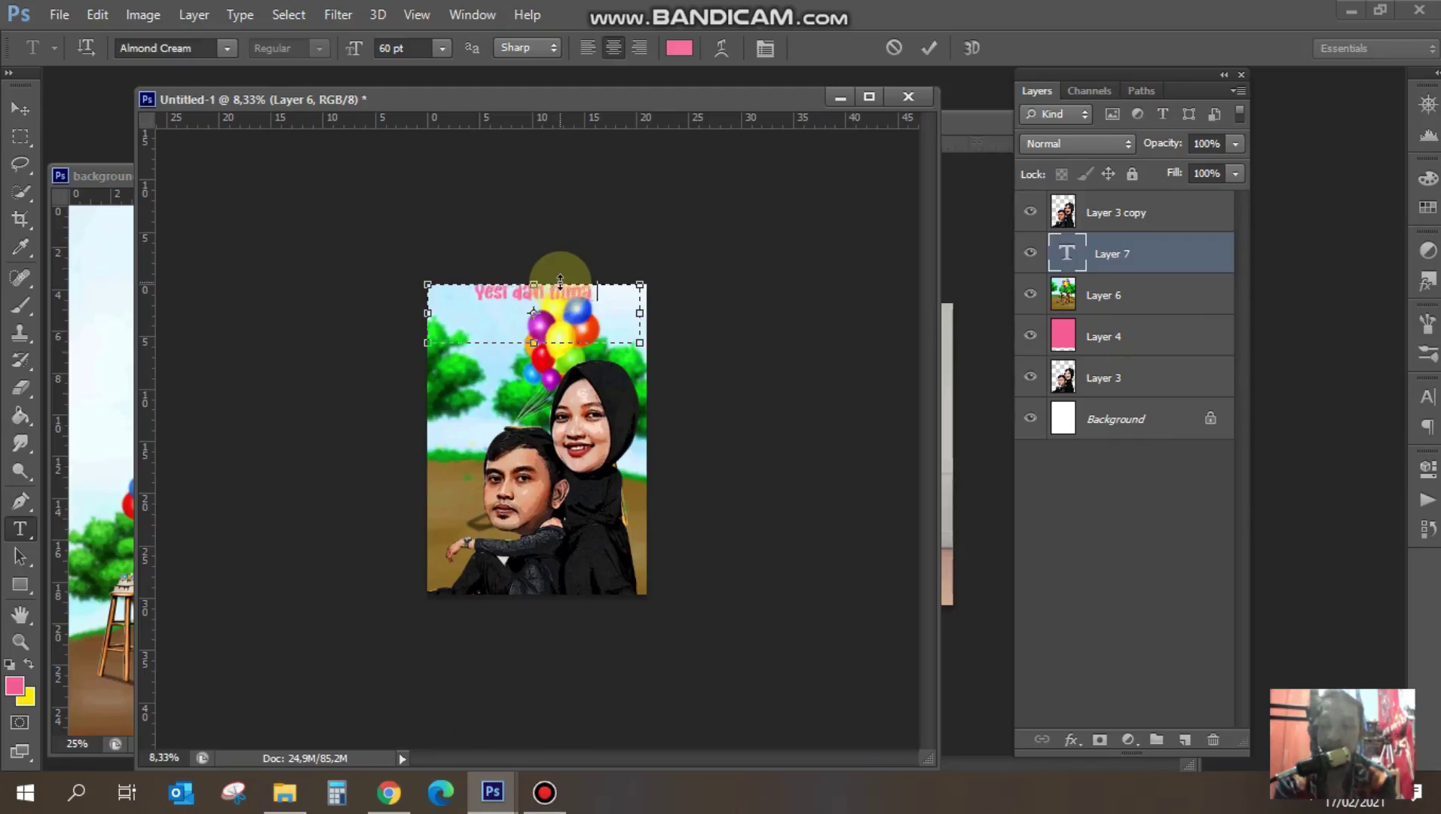
key(ctrl+Return)
- Give the names text a stroke outline and move it slightly down
double_click(1176, 254)
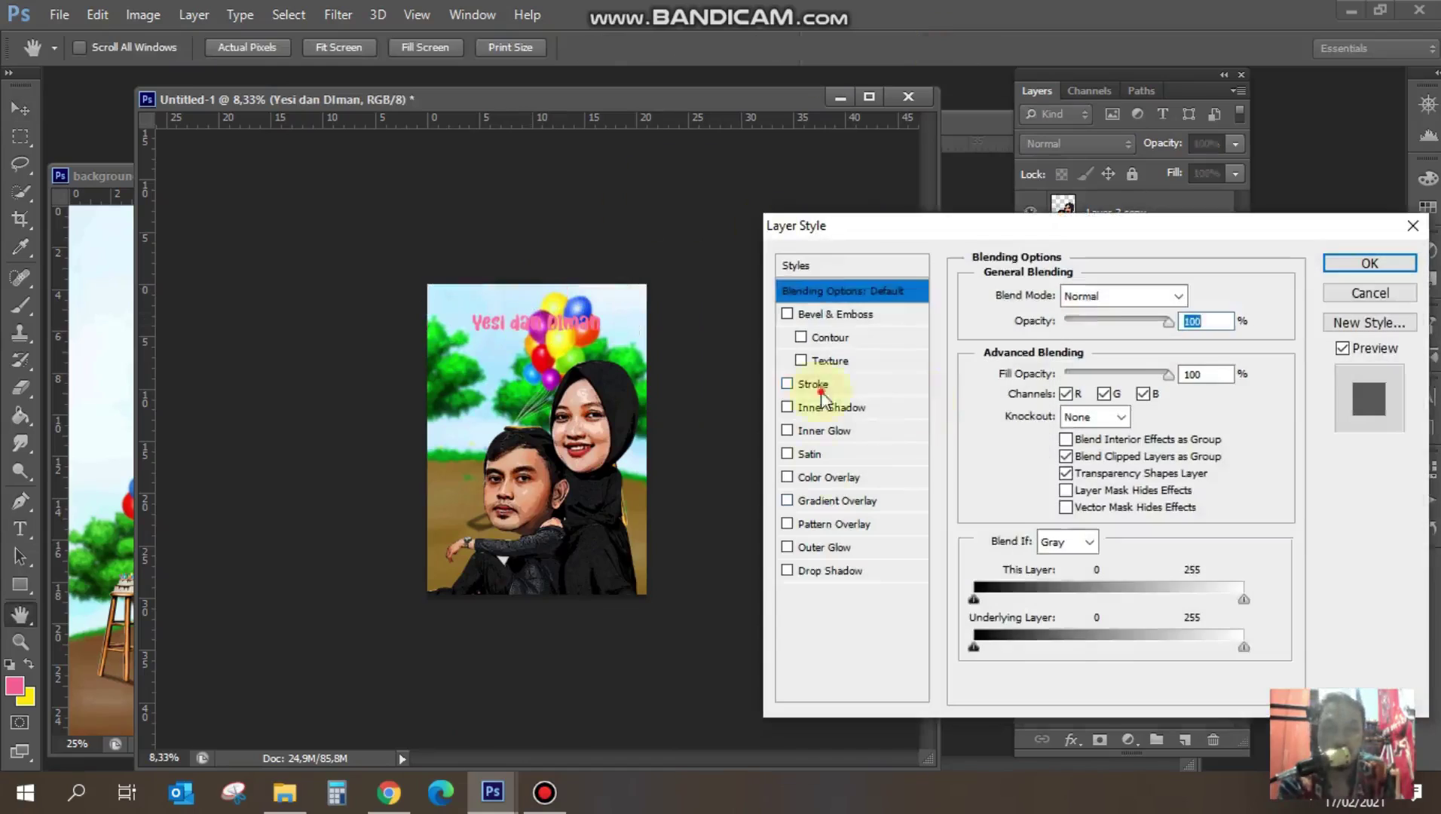
click(813, 384)
click(1370, 263)
key(v)
drag(531, 324, 533, 342)
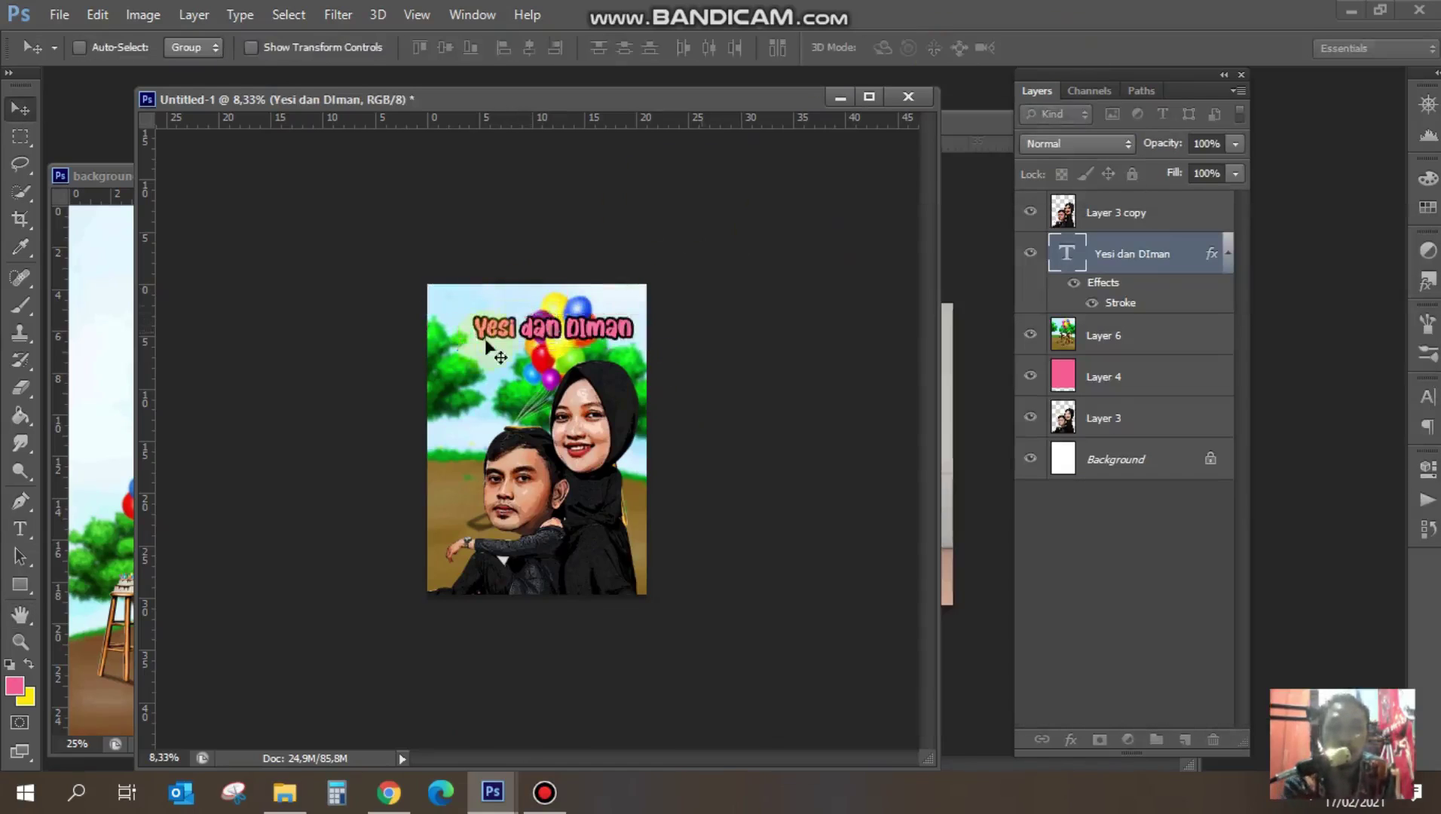
- Add a 'Happy Wedding' title above the names with a drop shadow and 32 px stroke
key(t)
drag(427, 271, 646, 330)
text(Happy Wedding)
key(ctrl+Return)
key(v)
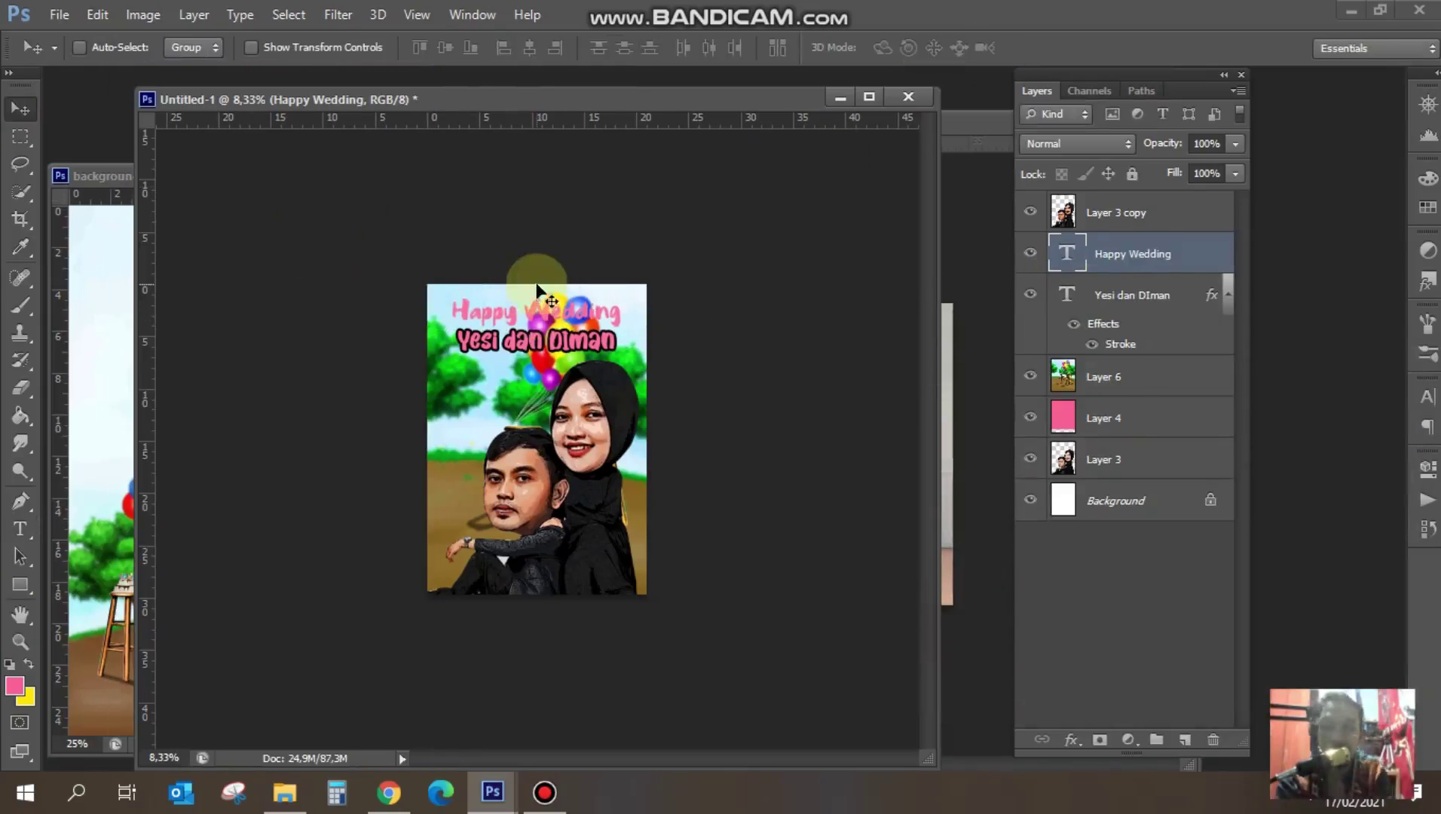
click(830, 571)
click(813, 384)
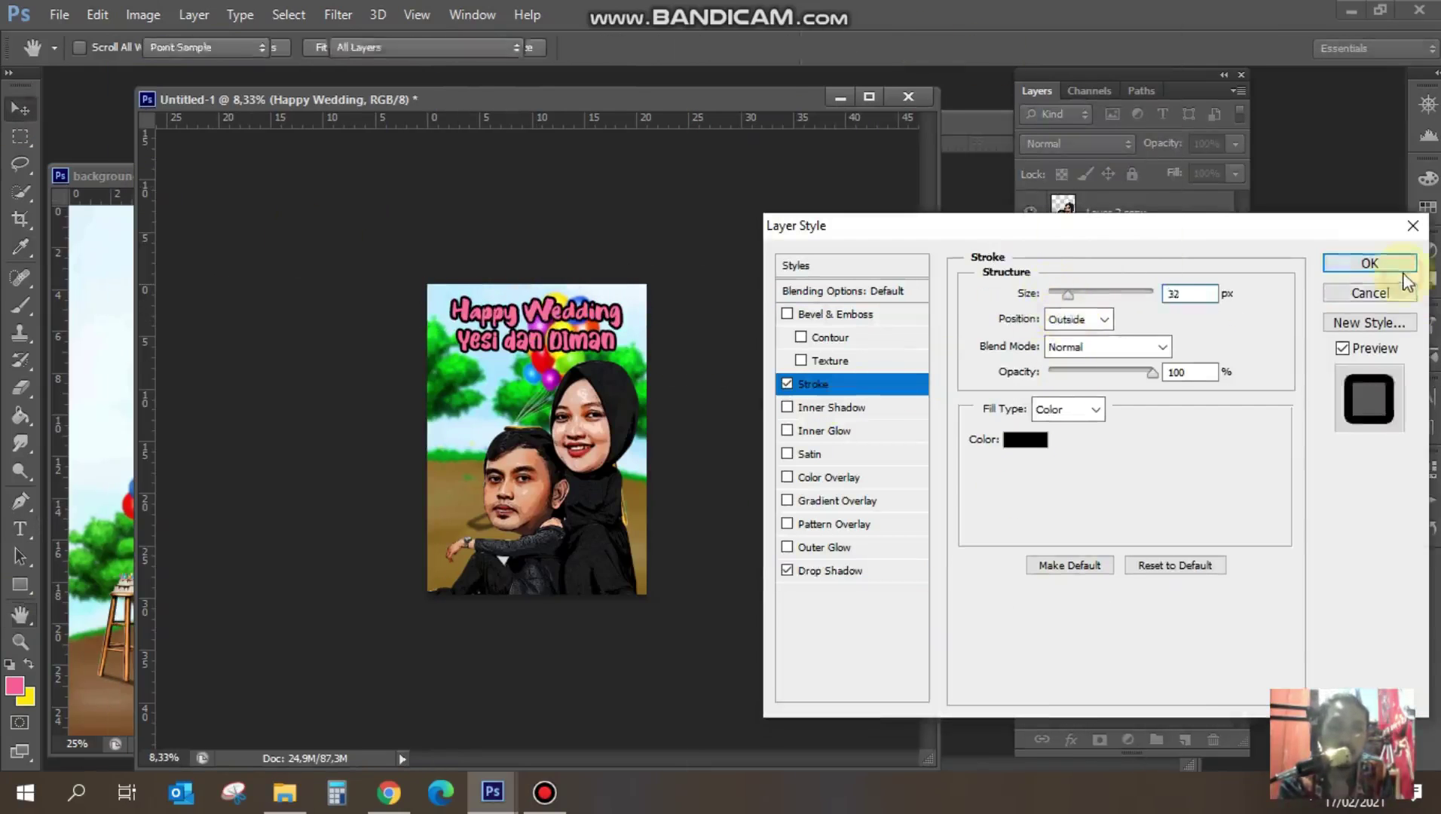
click(1370, 263)
key(t)
click(680, 47)
click(1374, 384)
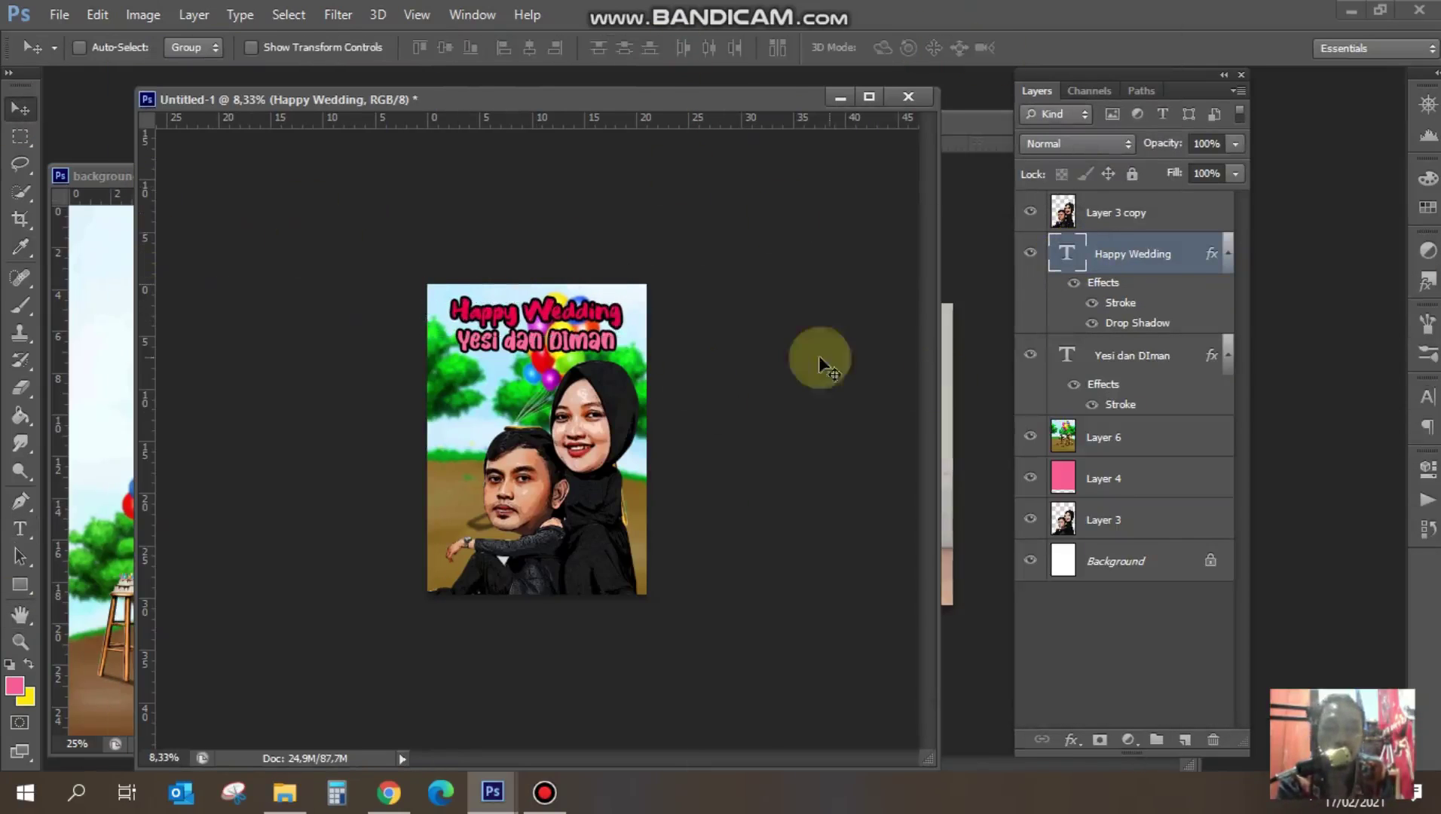
- Add the date '20 feb 2021' in white 36 pt GeoSlab at the bottom right
drag(511, 619, 677, 672)
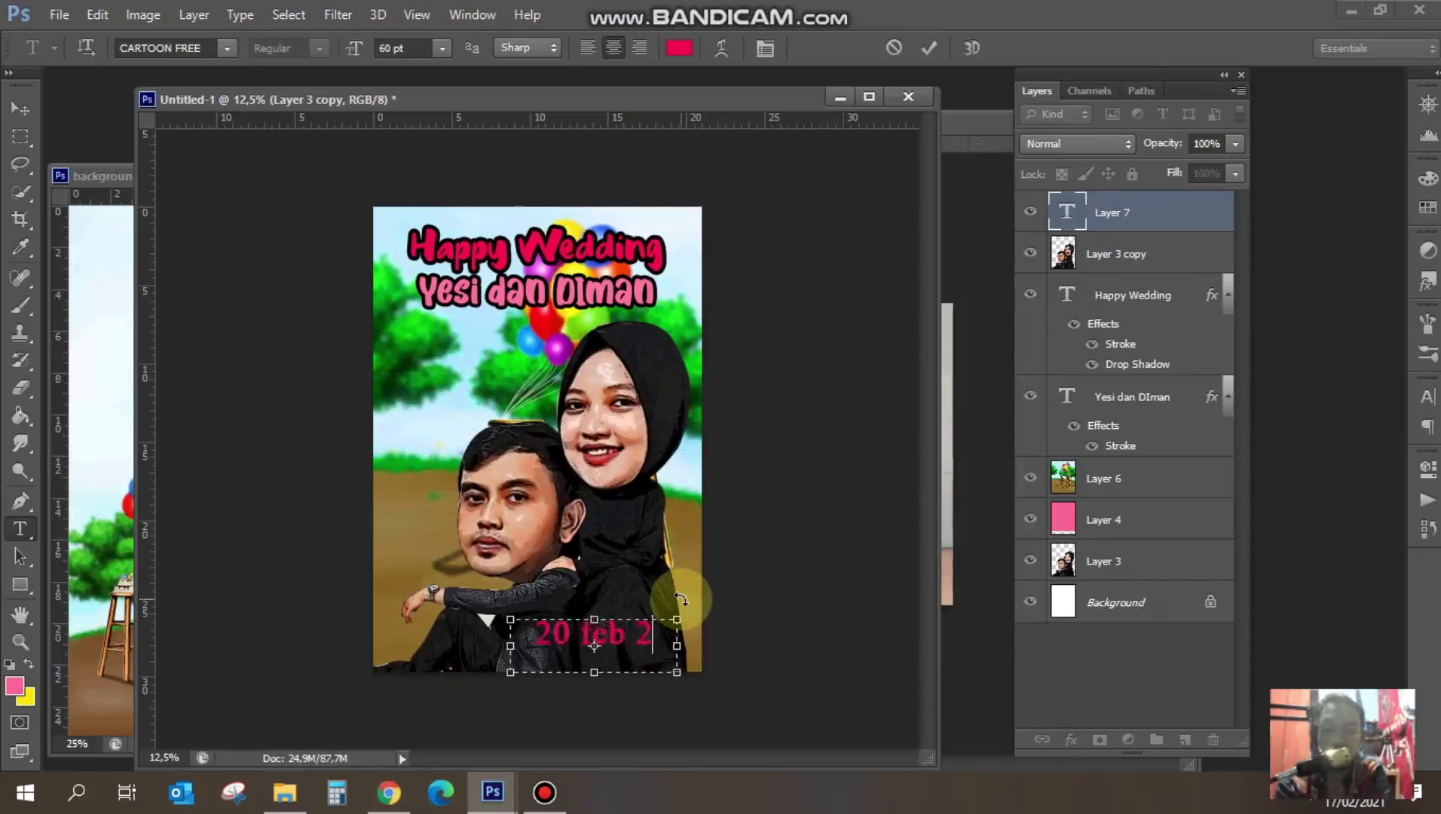
text(021)
click(165, 48)
click(256, 261)
click(746, 652)
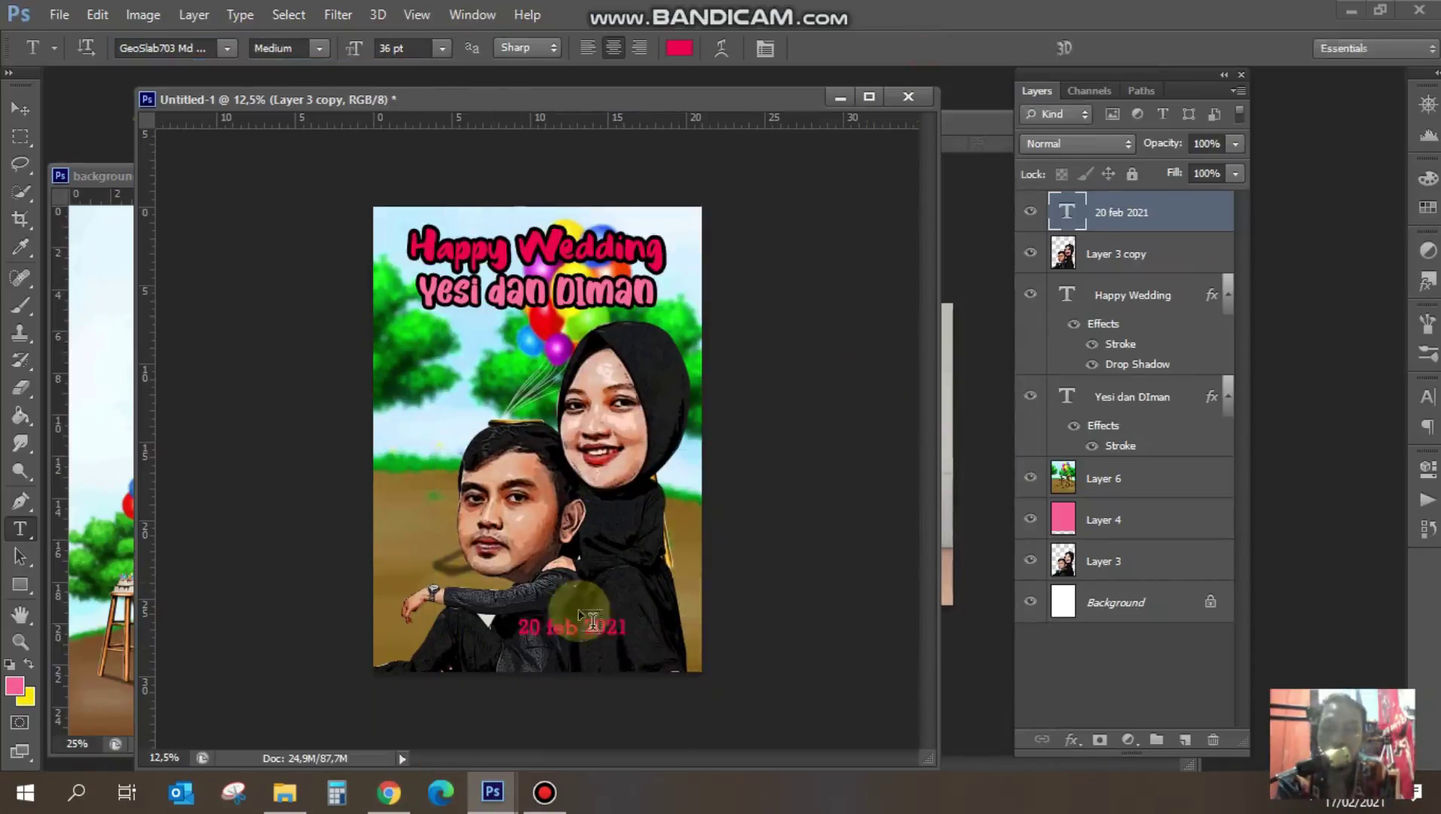
- Give the couple layer a white full-opacity drop shadow as a soft glow
key(v)
click(573, 579)
double_click(1161, 253)
double_click(1093, 214)
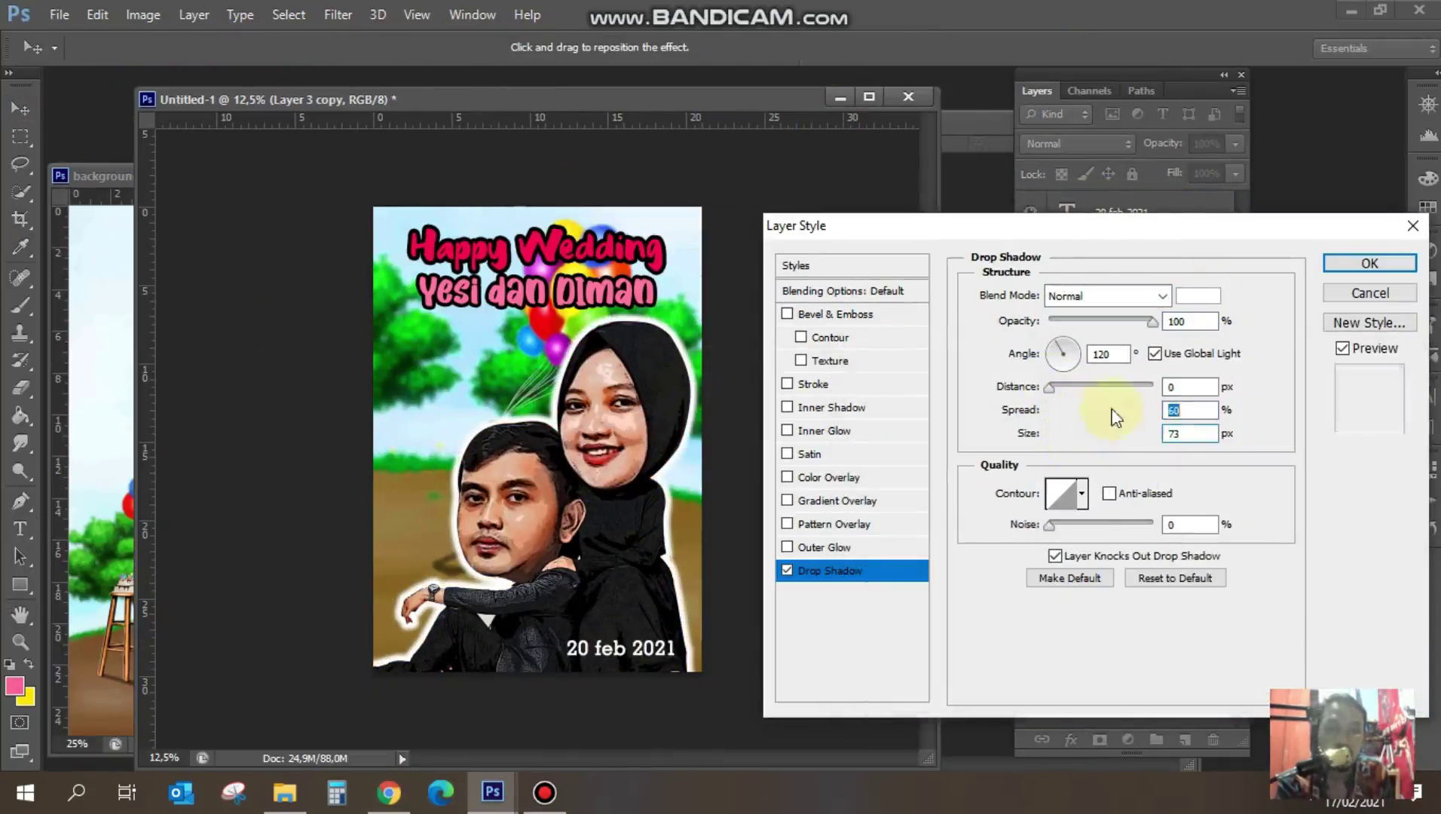
key(Return)
click(870, 96)
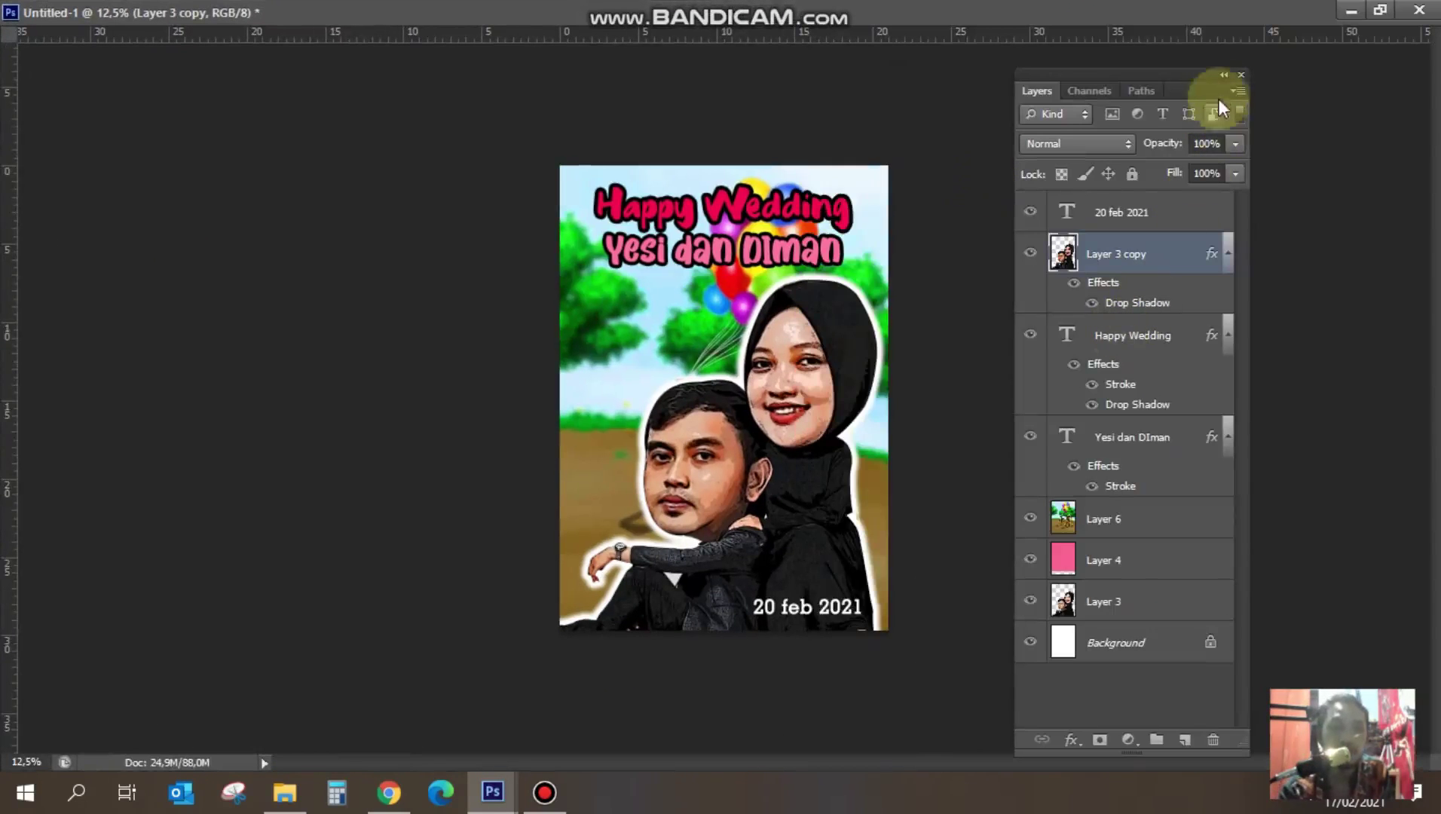
- Collapse the Layers panel, then zoom in and back out to check the pink names and '20 feb 2021' date
click(1221, 76)
click(866, 267)
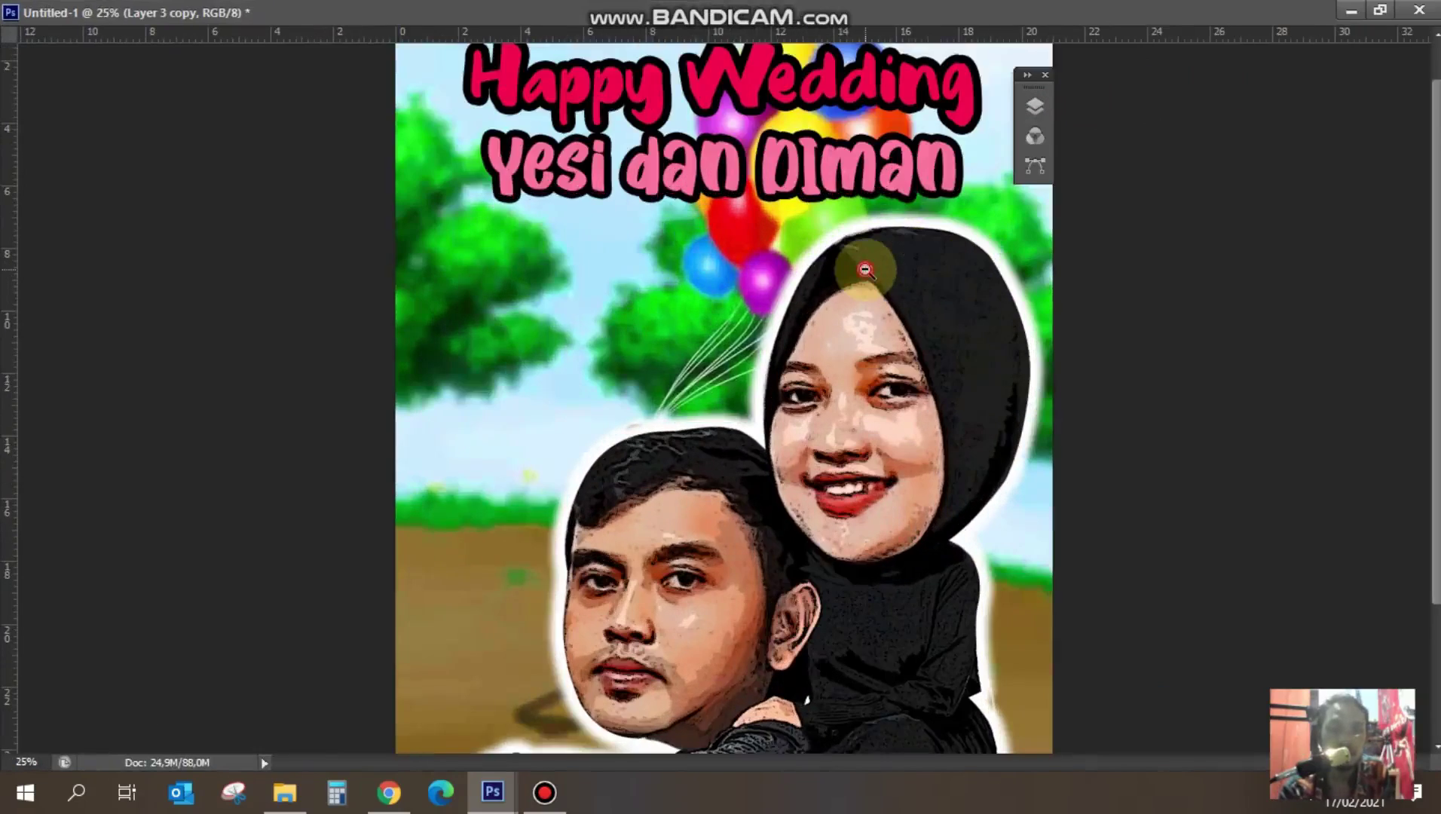
alt+click(865, 270)
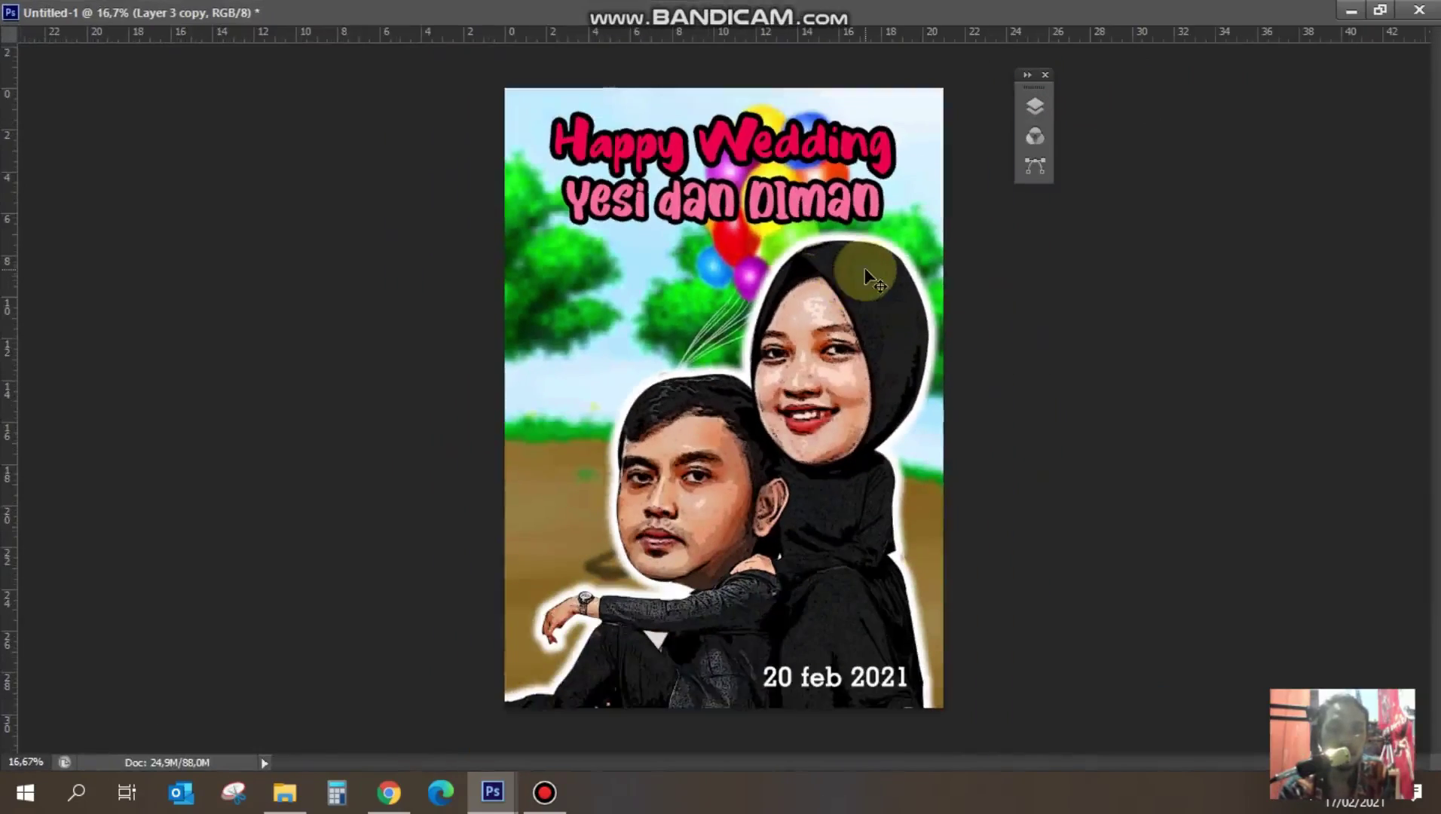